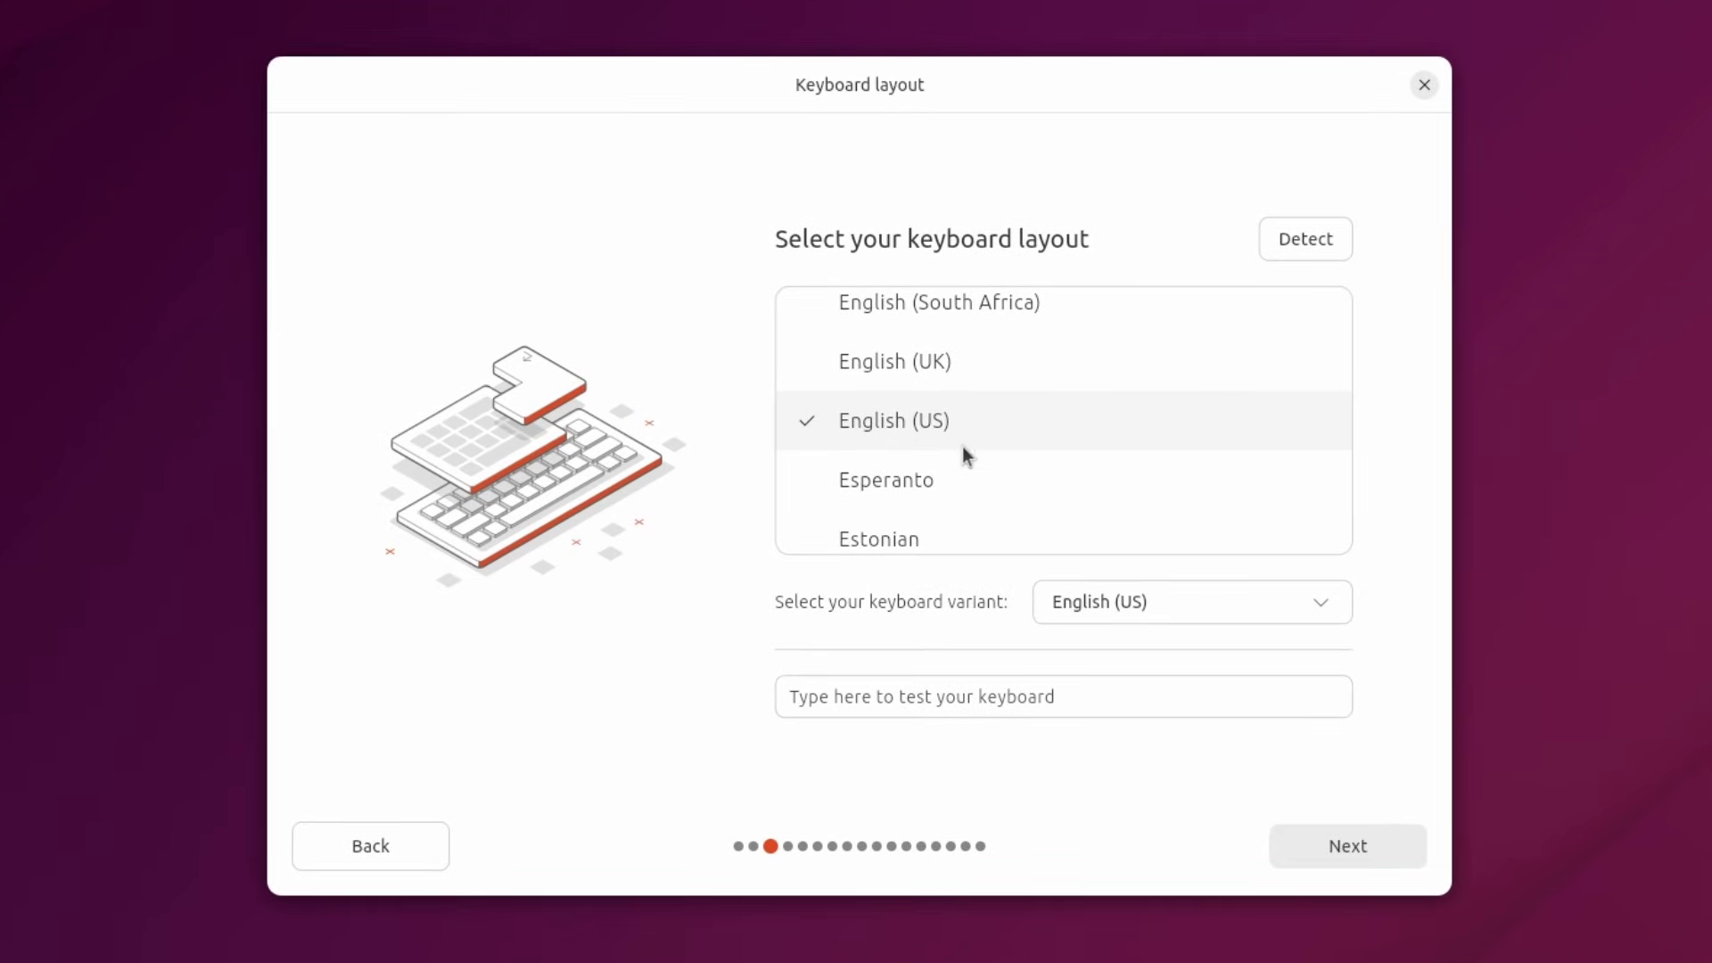
# Accept the English (US) keyboard layout and continue with the wired internet connection.
pyautogui.click(1345, 839)
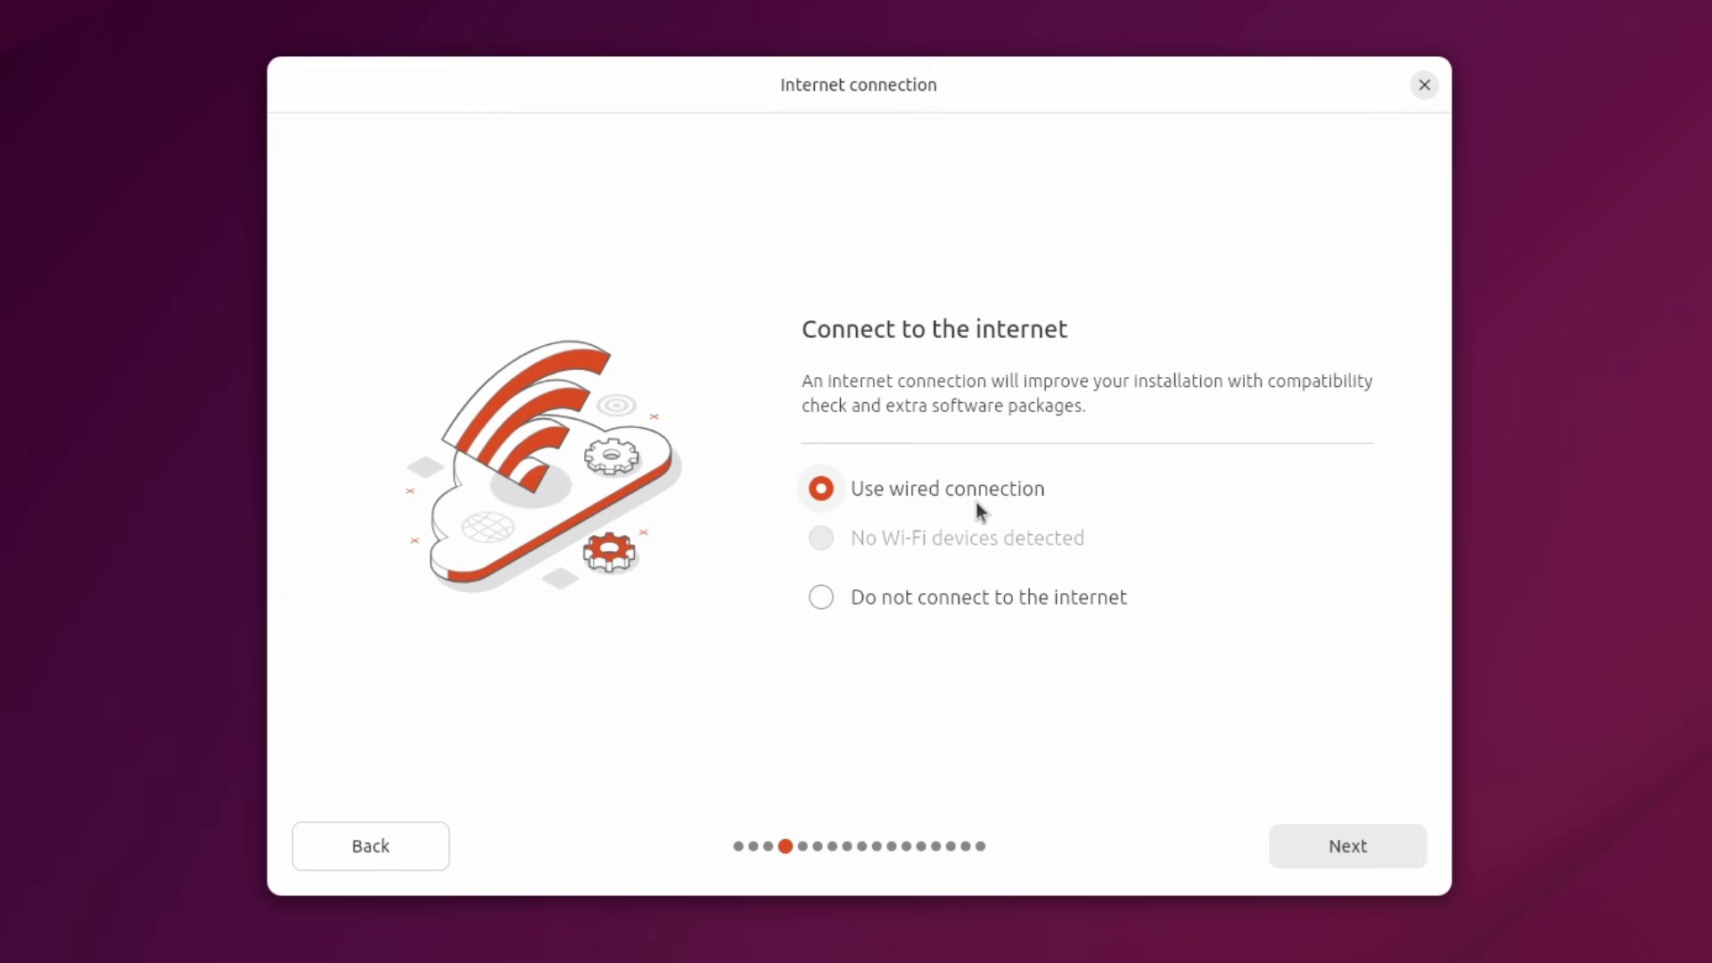
pyautogui.click(1358, 848)
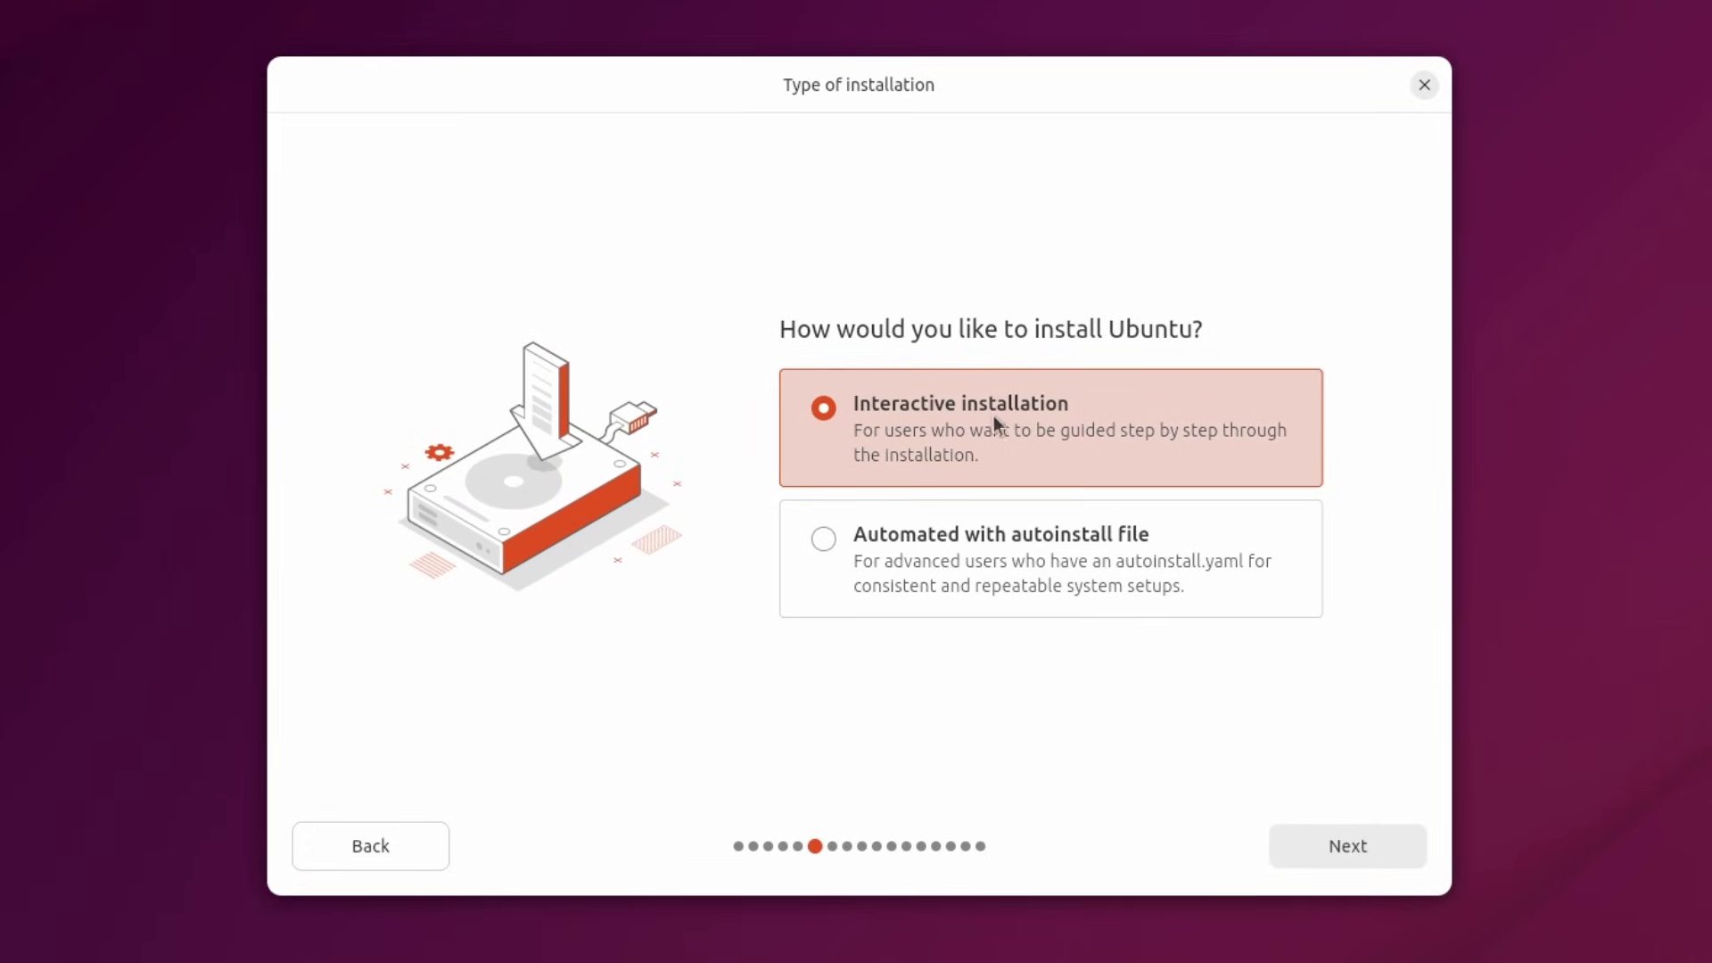
# Choose Interactive installation with Default apps and media-format support, then erase the disk without encryption.
pyautogui.click(1347, 845)
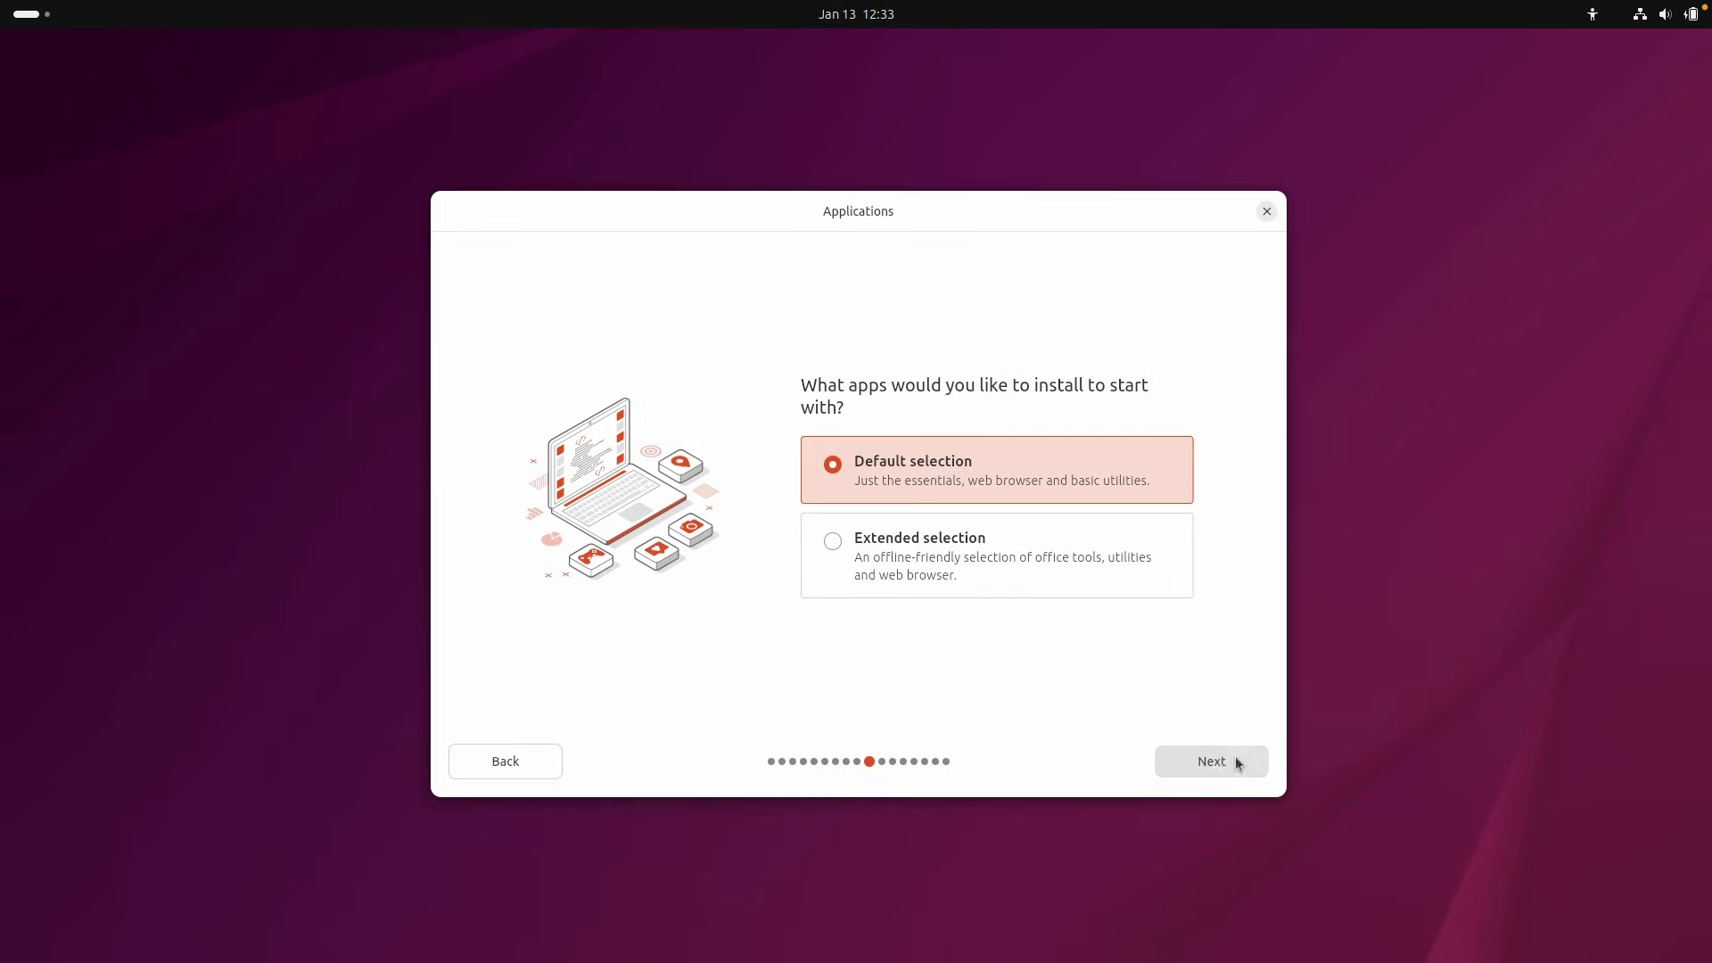
pyautogui.click(1213, 762)
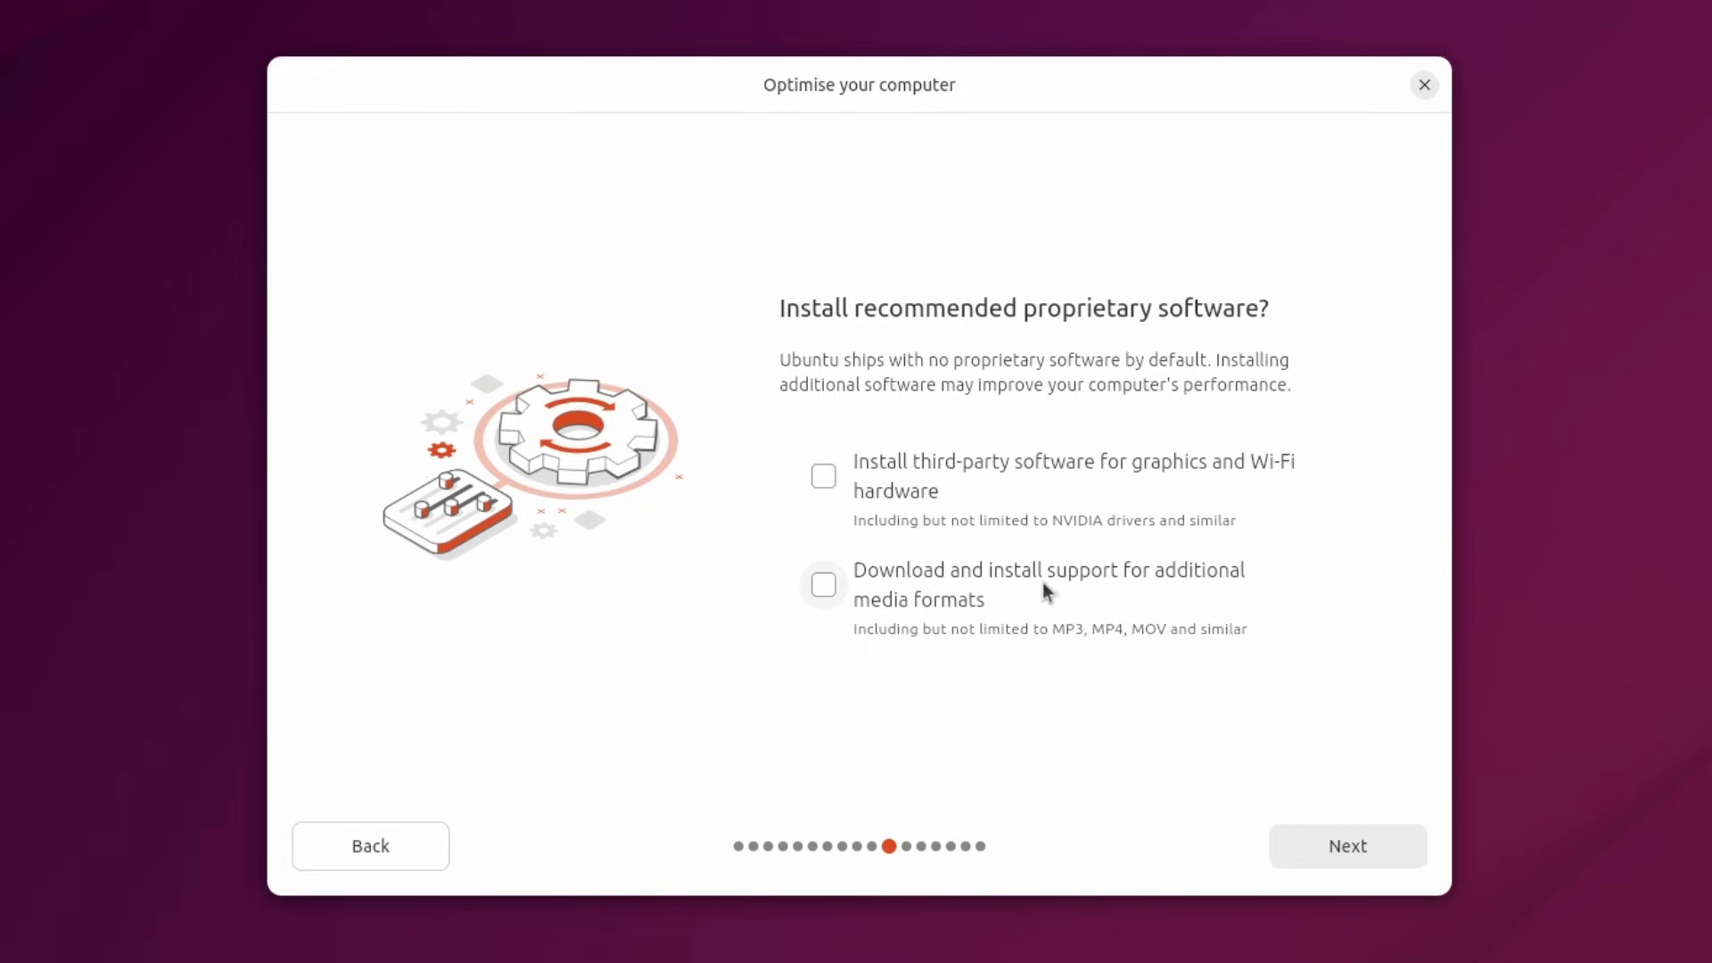
pyautogui.click(954, 574)
pyautogui.click(1341, 848)
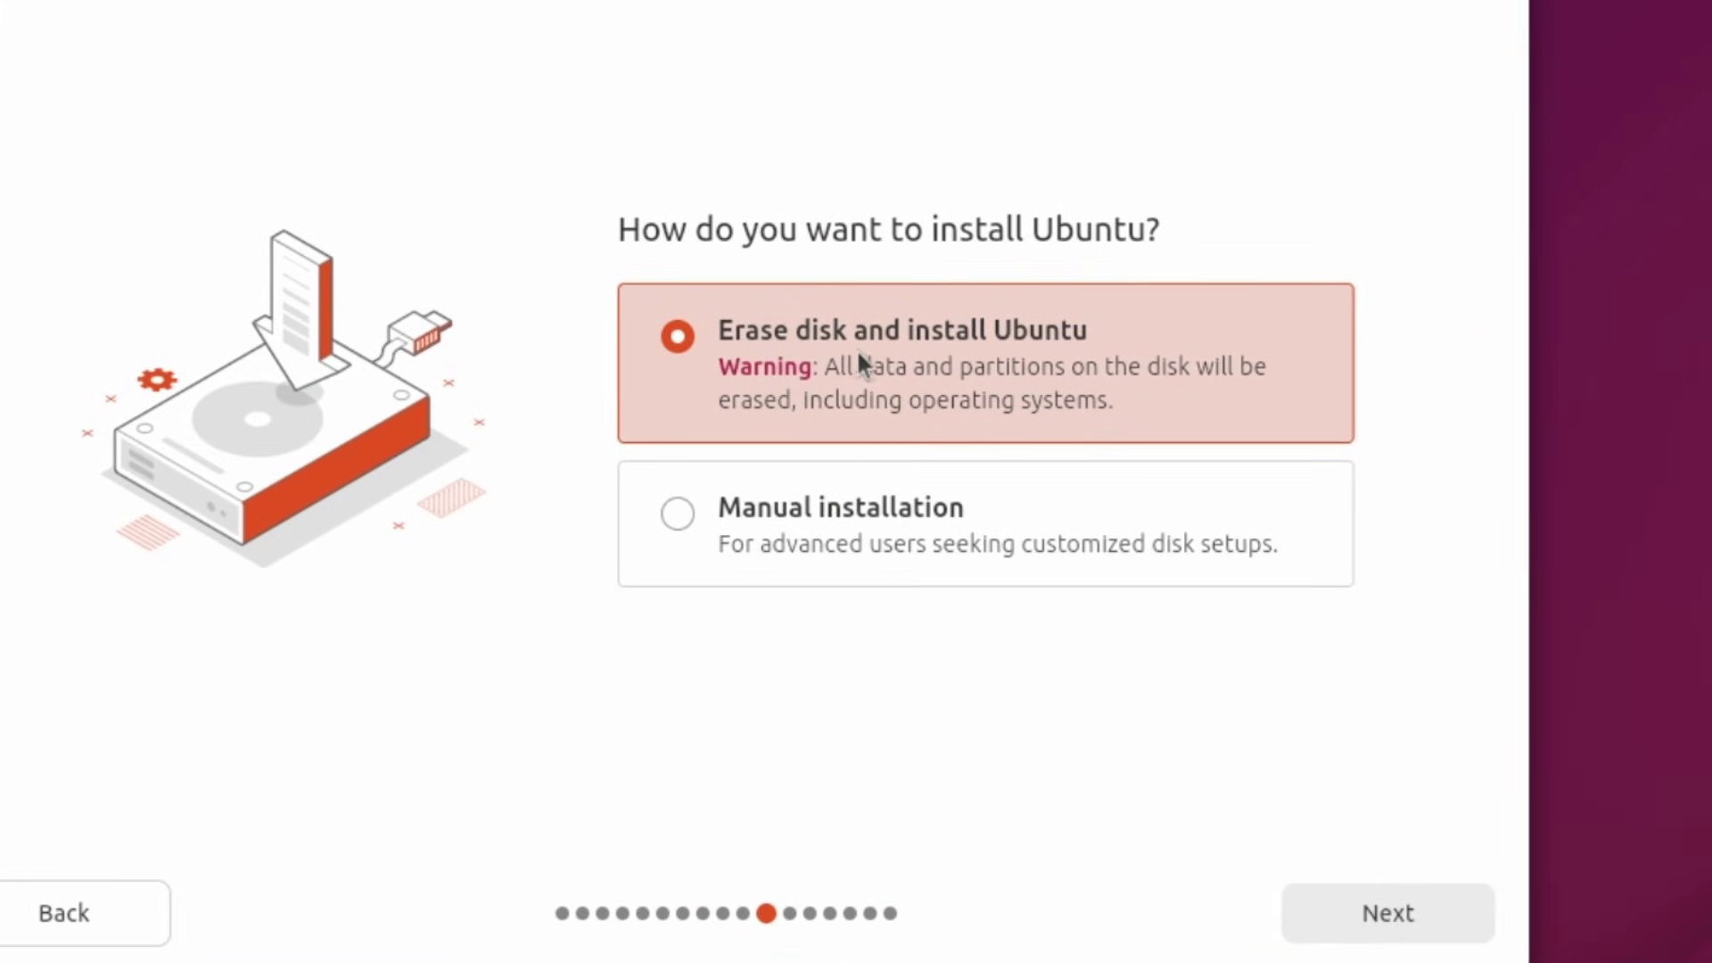
pyautogui.press('Return')
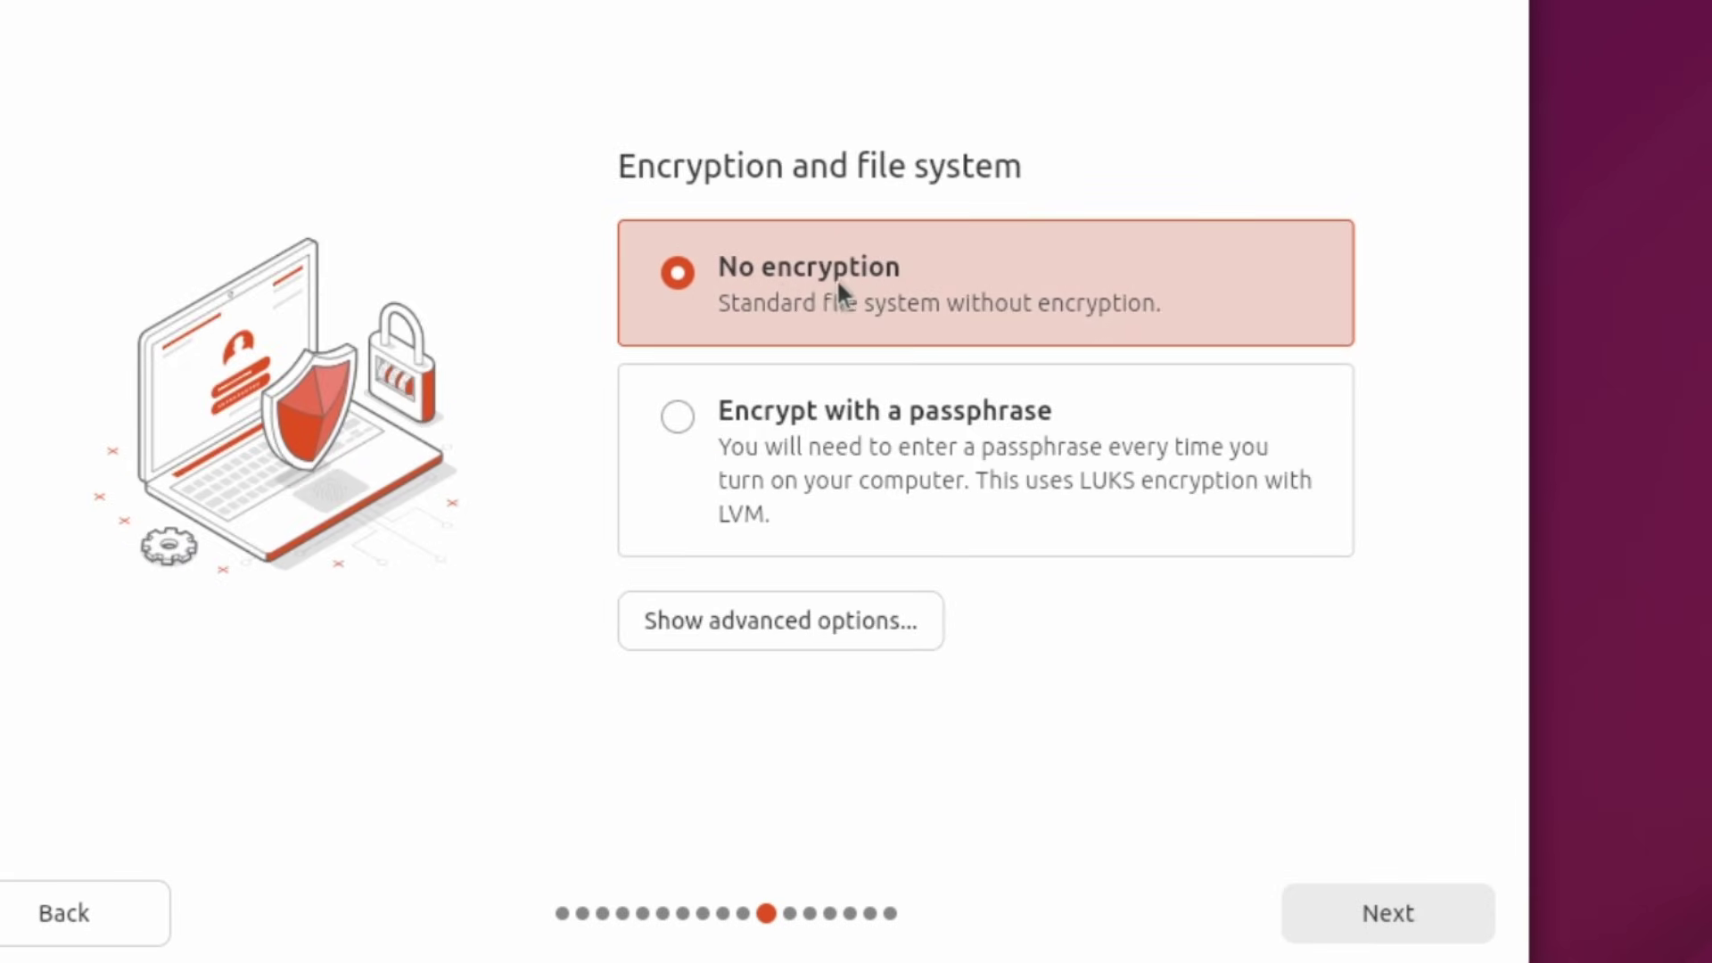
pyautogui.click(1388, 914)
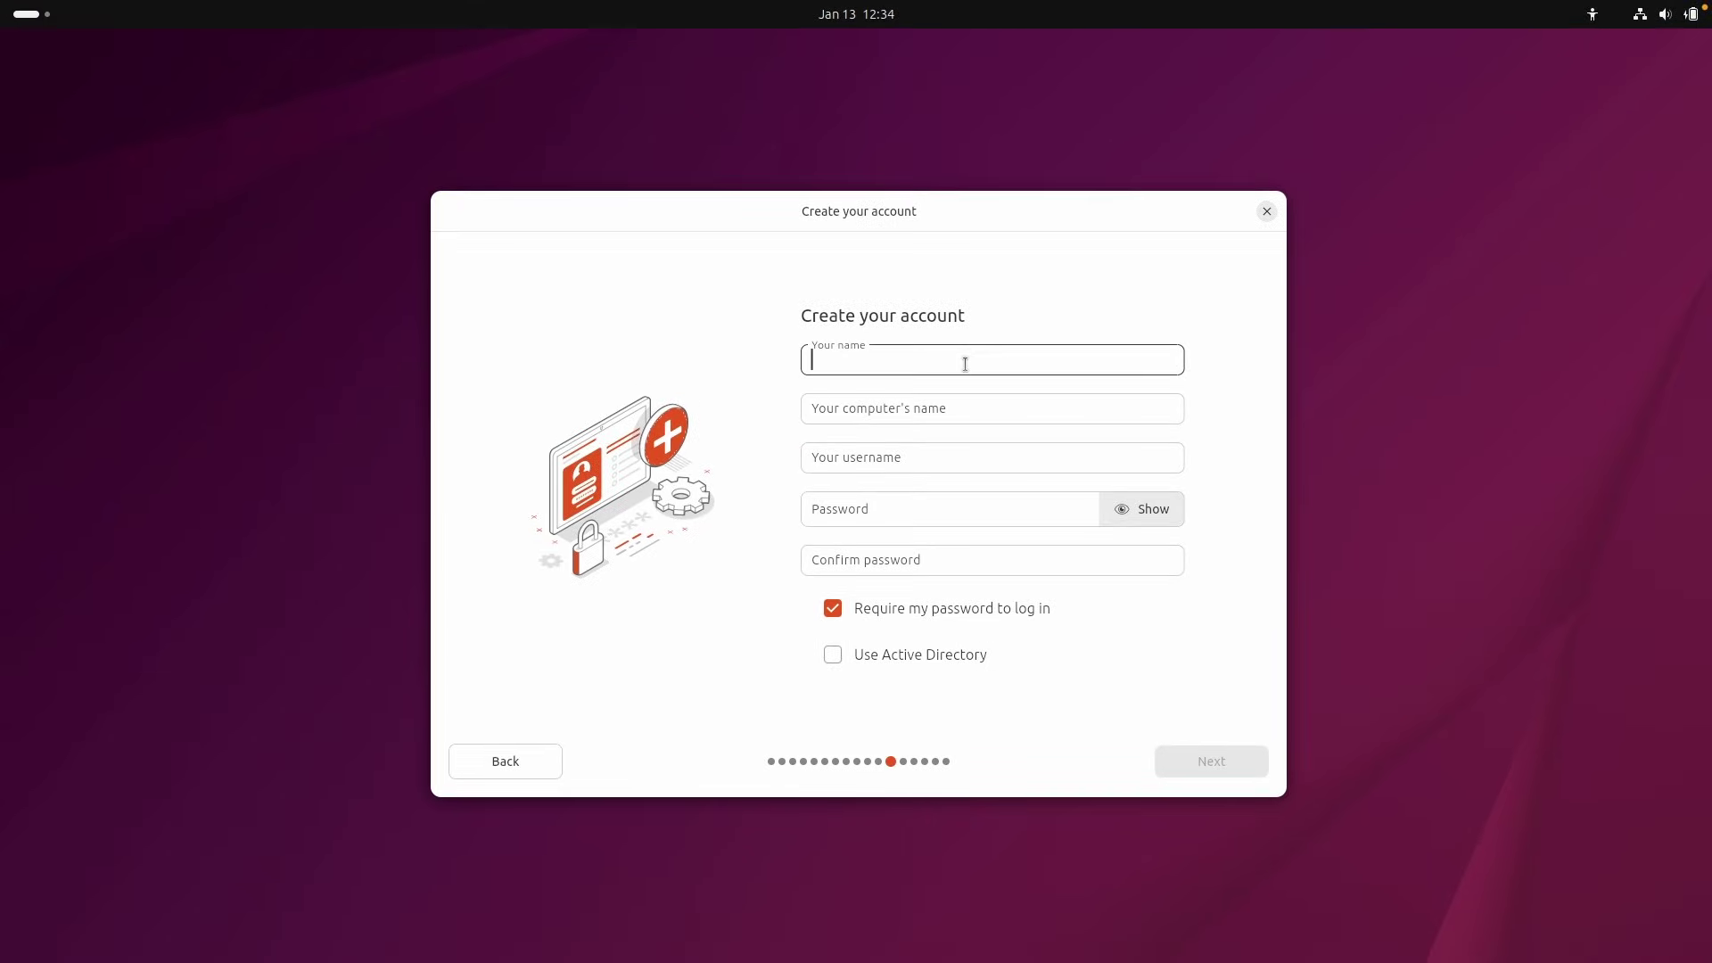
# Enter the account name and password, and turn off requiring a password to log in.
pyautogui.write('Tech Enthusiast')
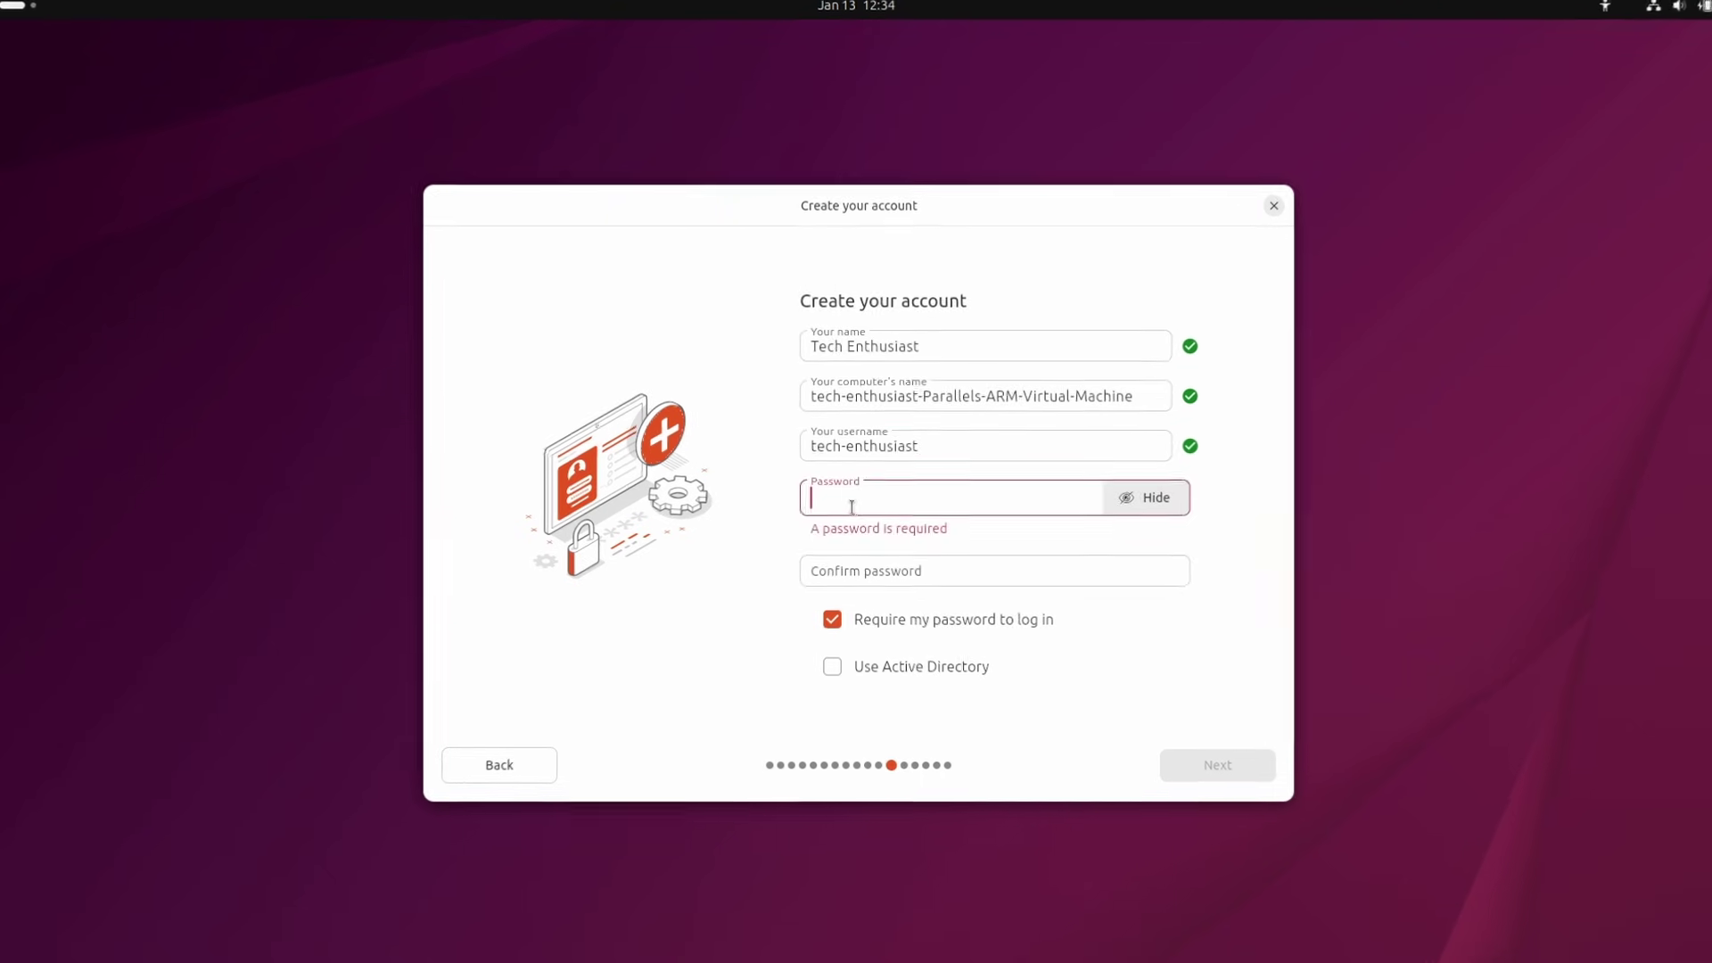
pyautogui.write('1')
pyautogui.click(843, 558)
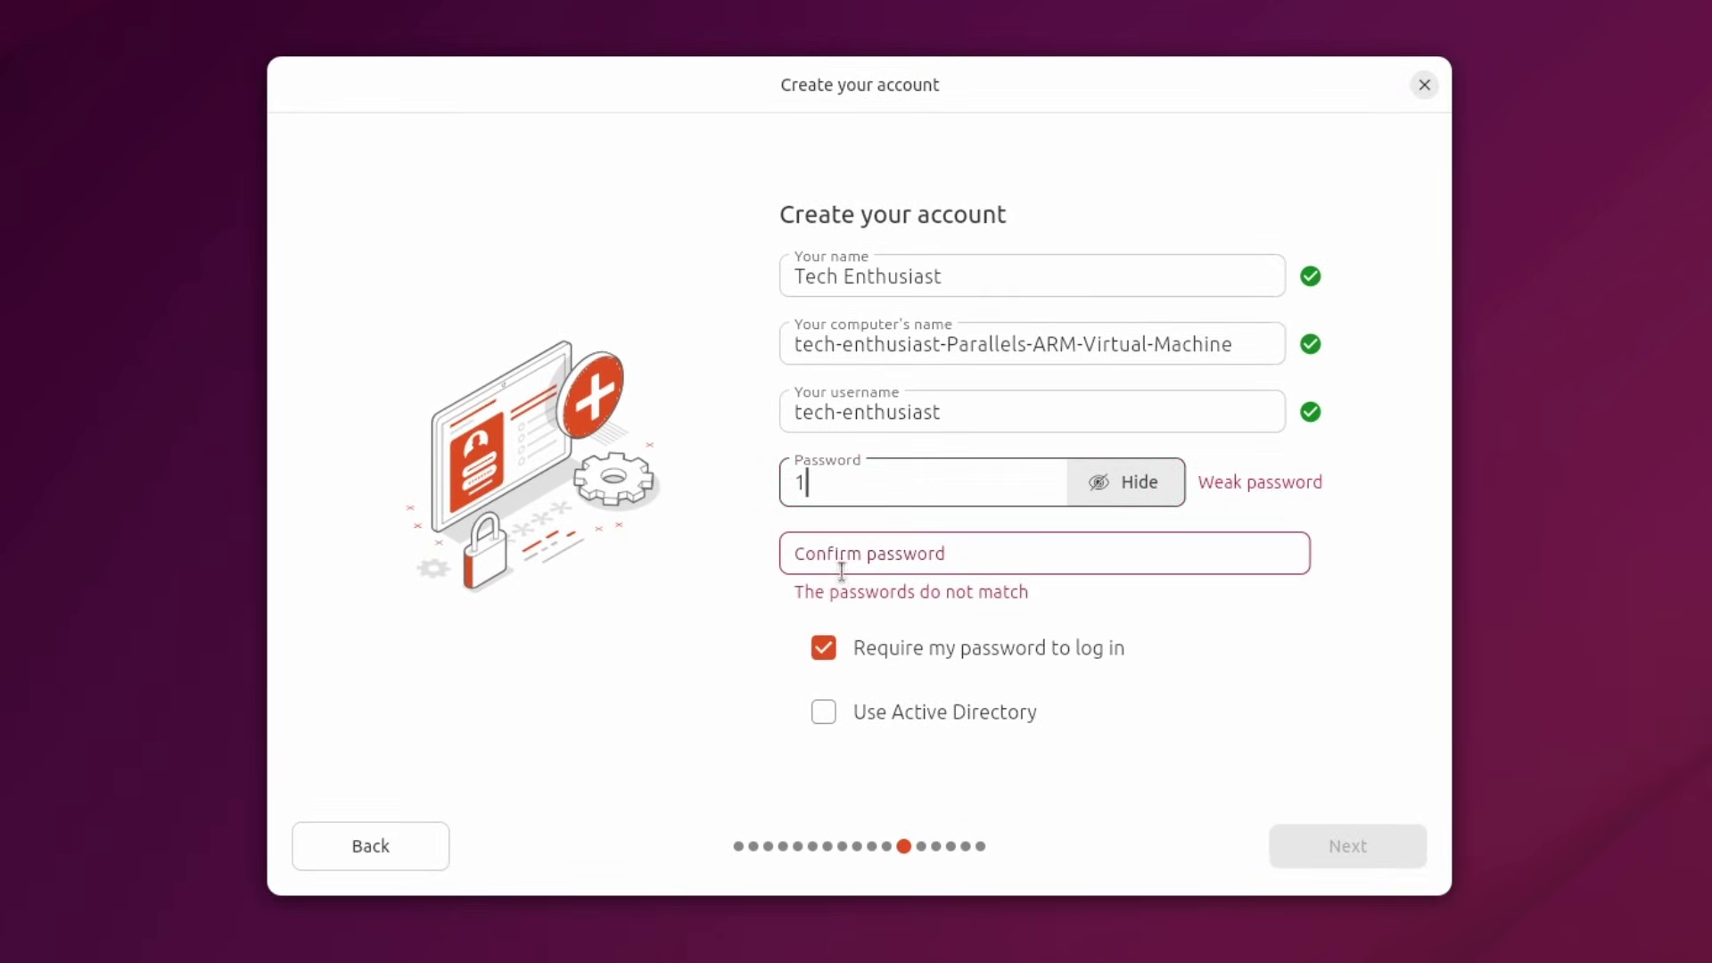
pyautogui.write('1')
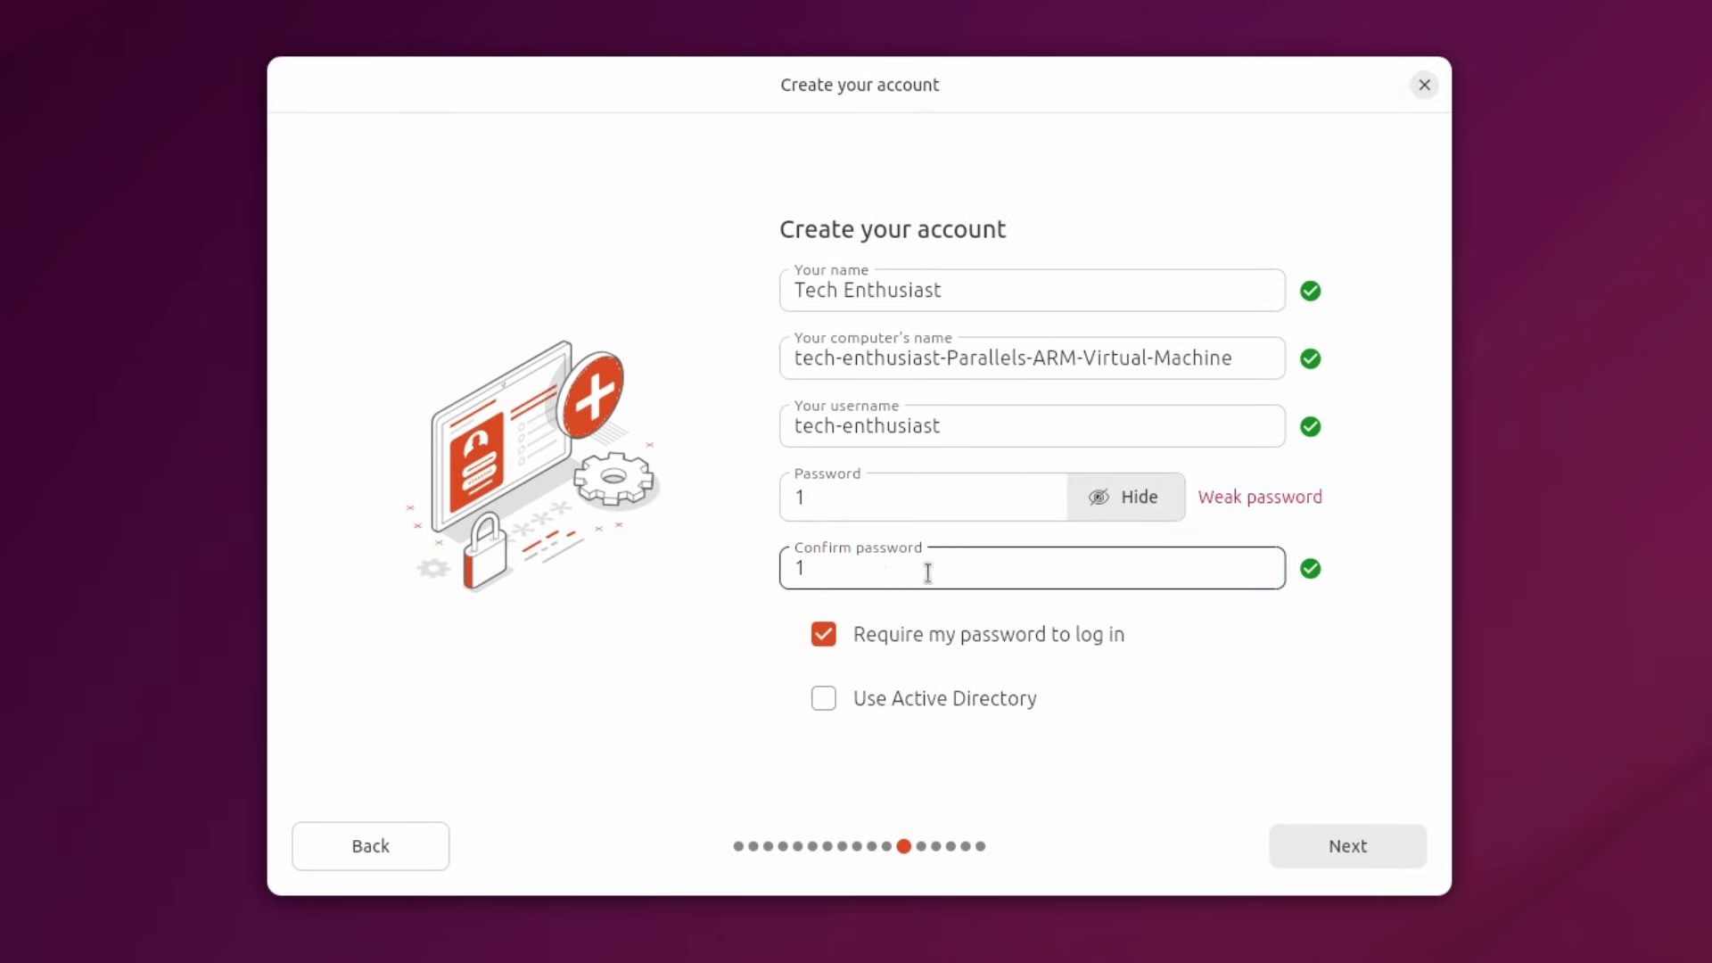
pyautogui.click(1073, 639)
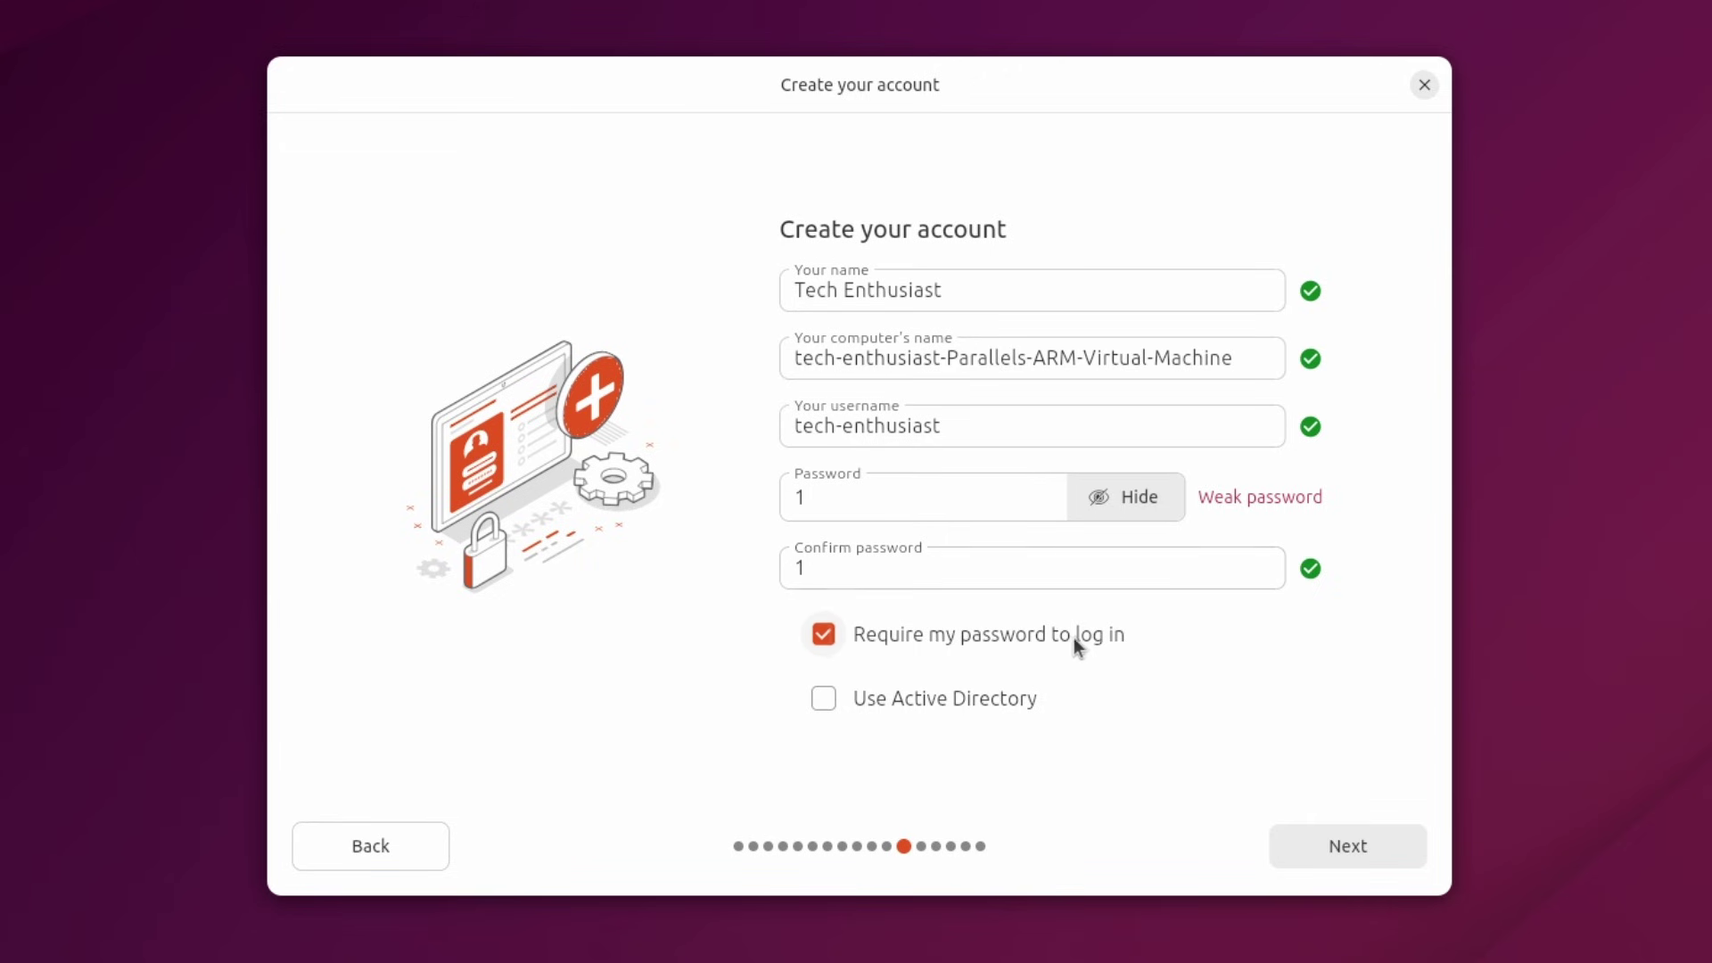
pyautogui.click(1370, 836)
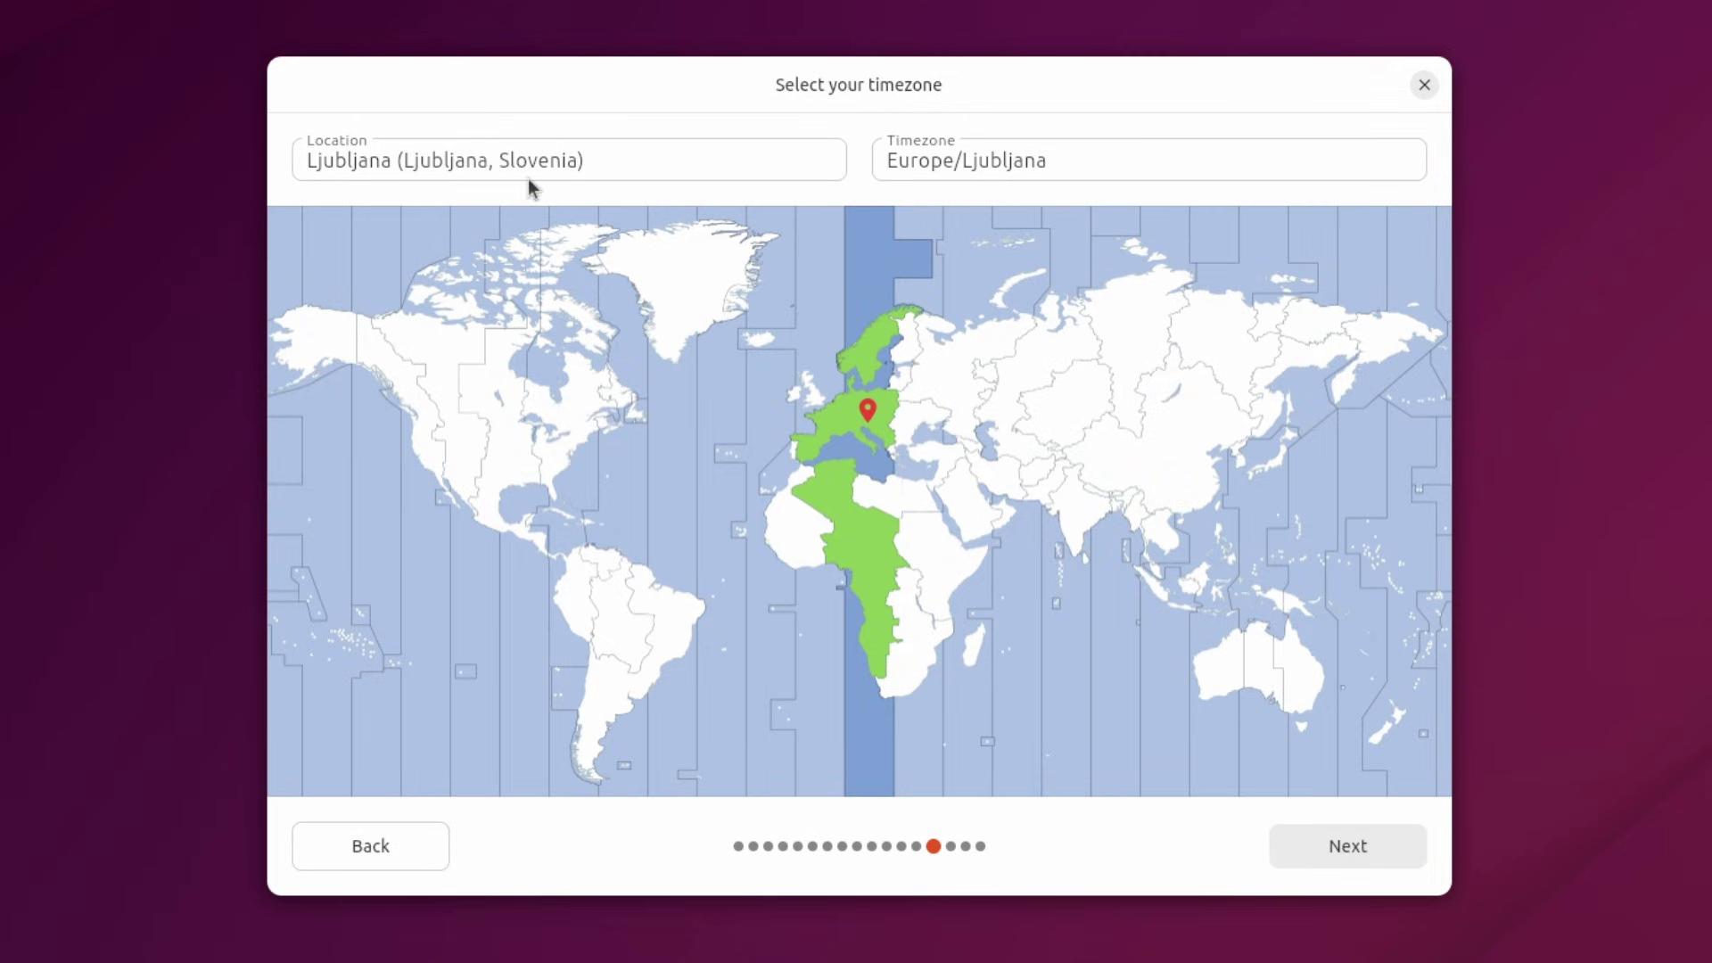
# Set the timezone location to London, England.
pyautogui.tripleClick(473, 162)
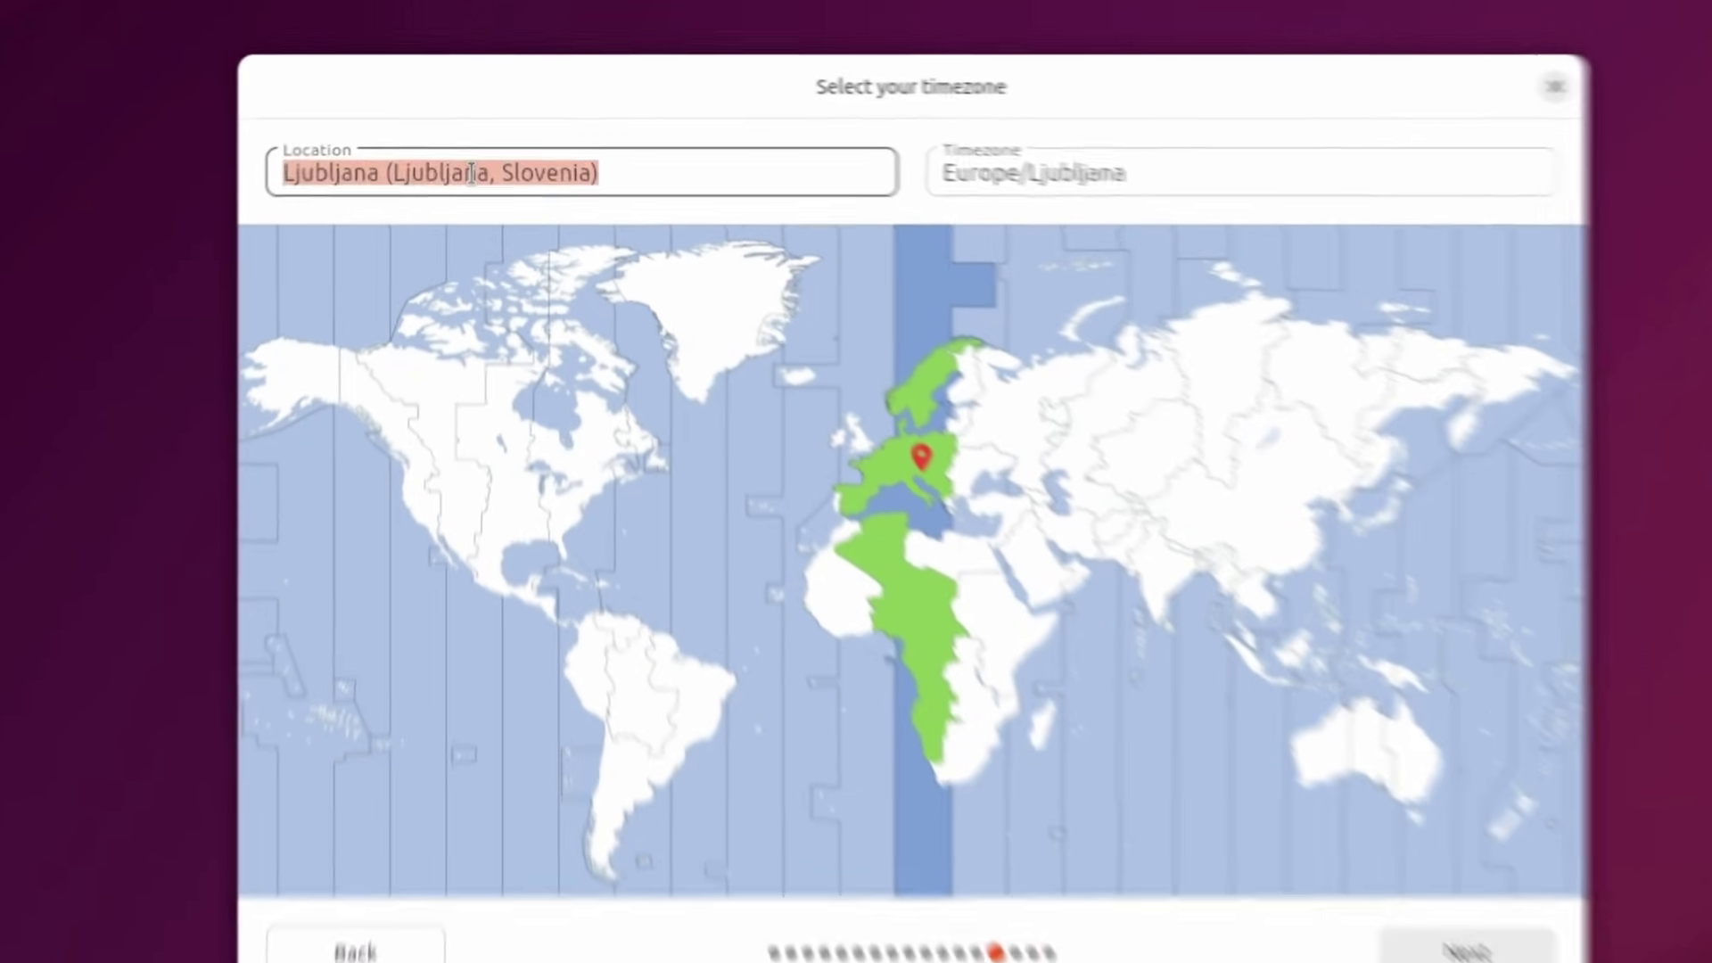
pyautogui.write('London')
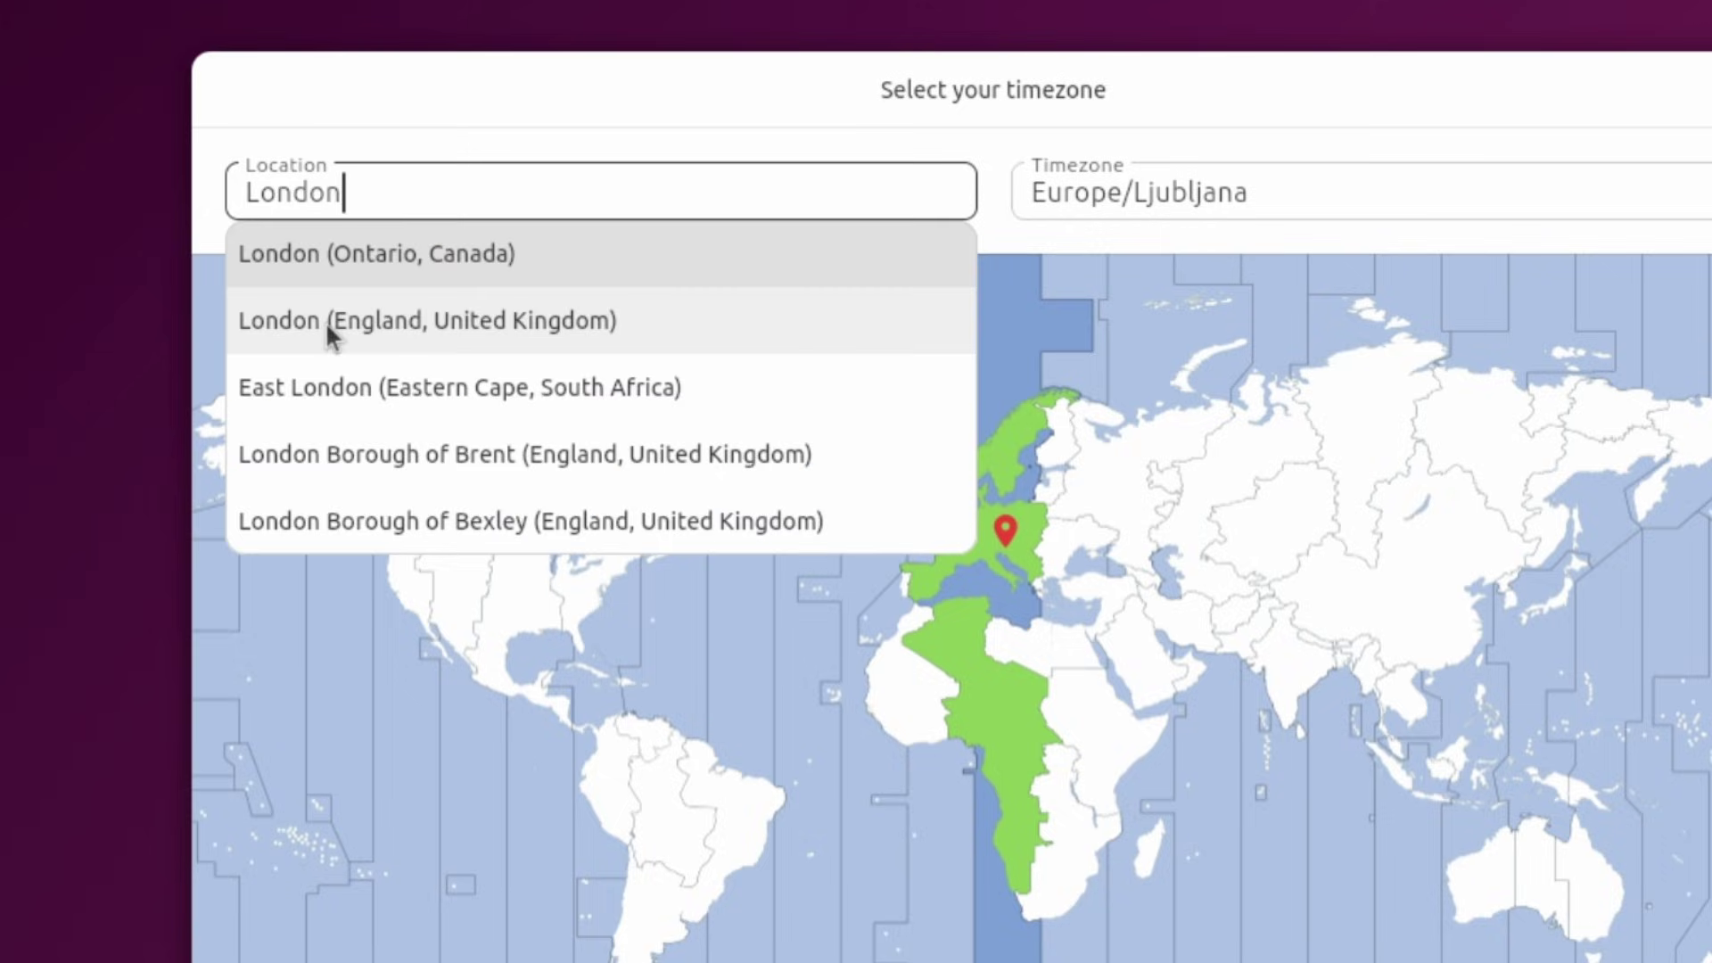
pyautogui.click(501, 323)
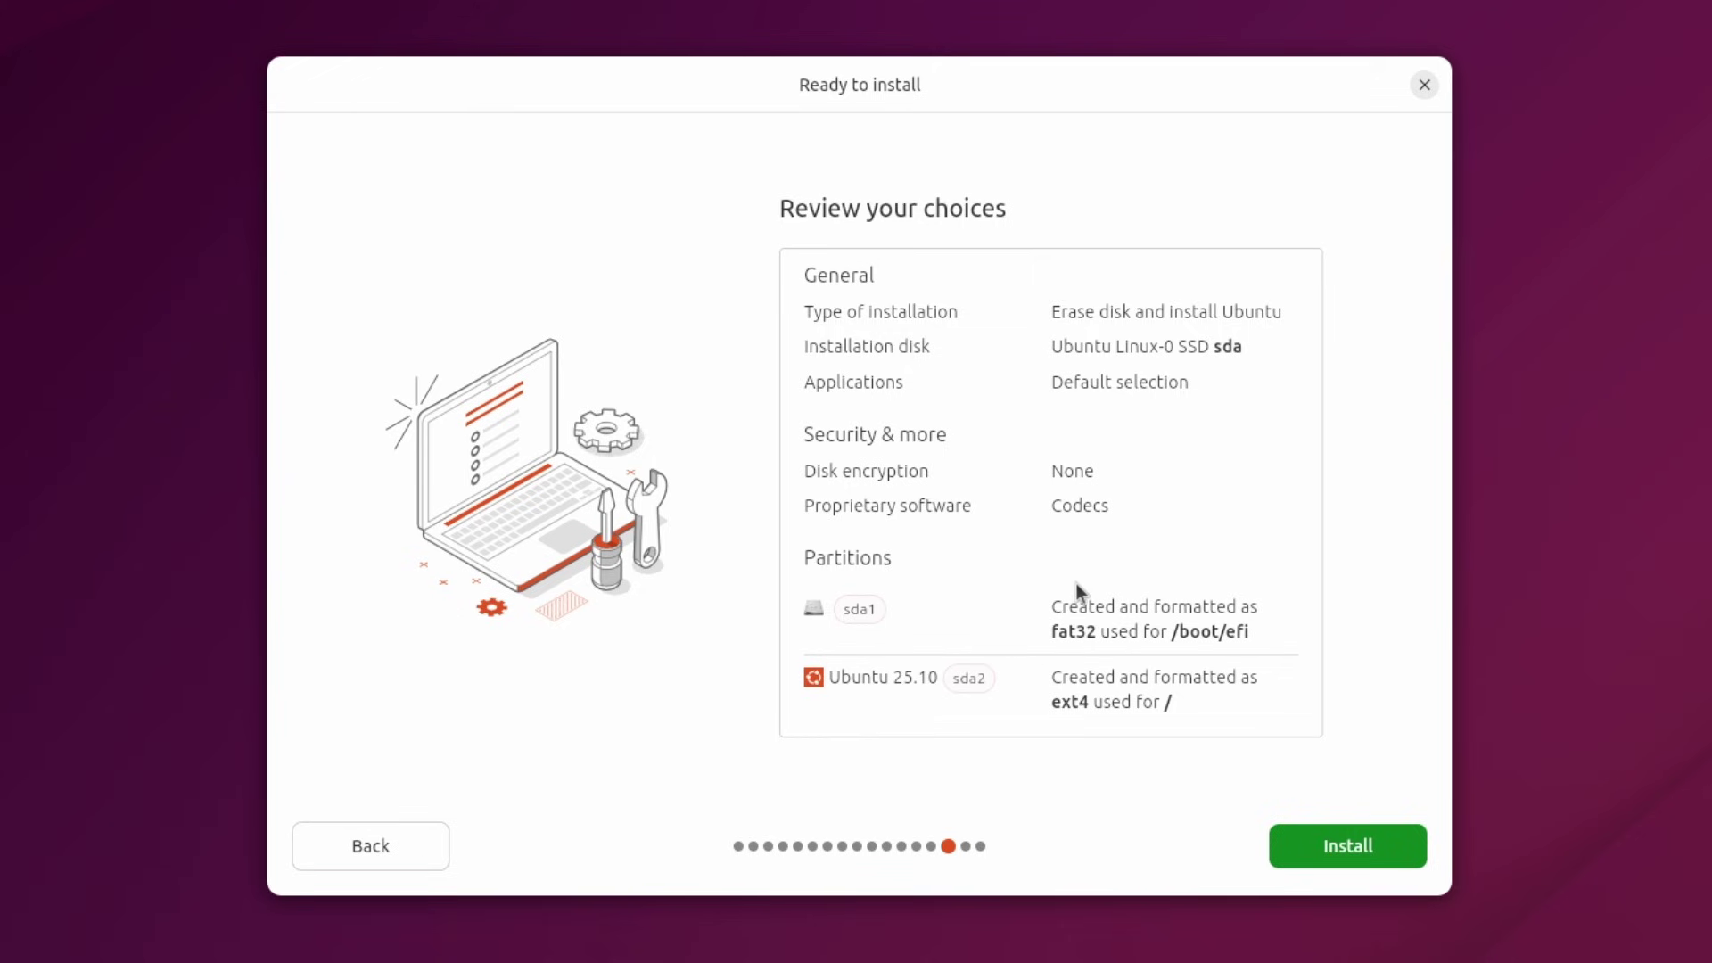
# Start the installation, then decline system-data sharing and finish Ubuntu Welcome.
pyautogui.click(1372, 849)
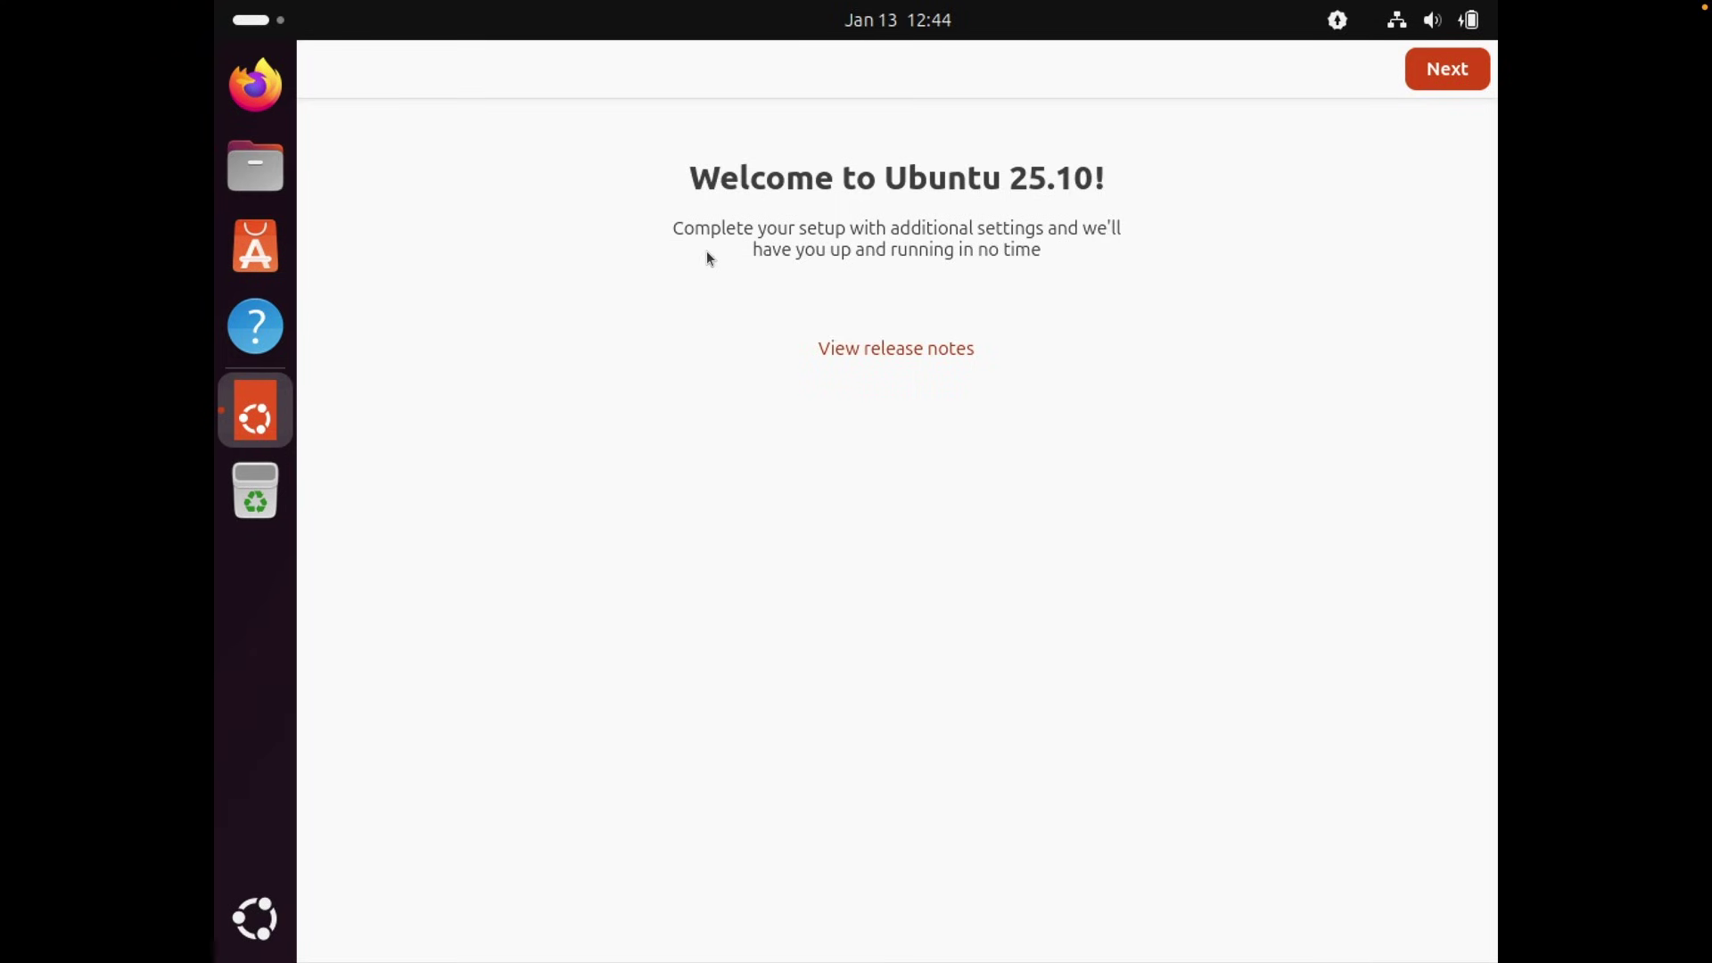
pyautogui.click(1444, 85)
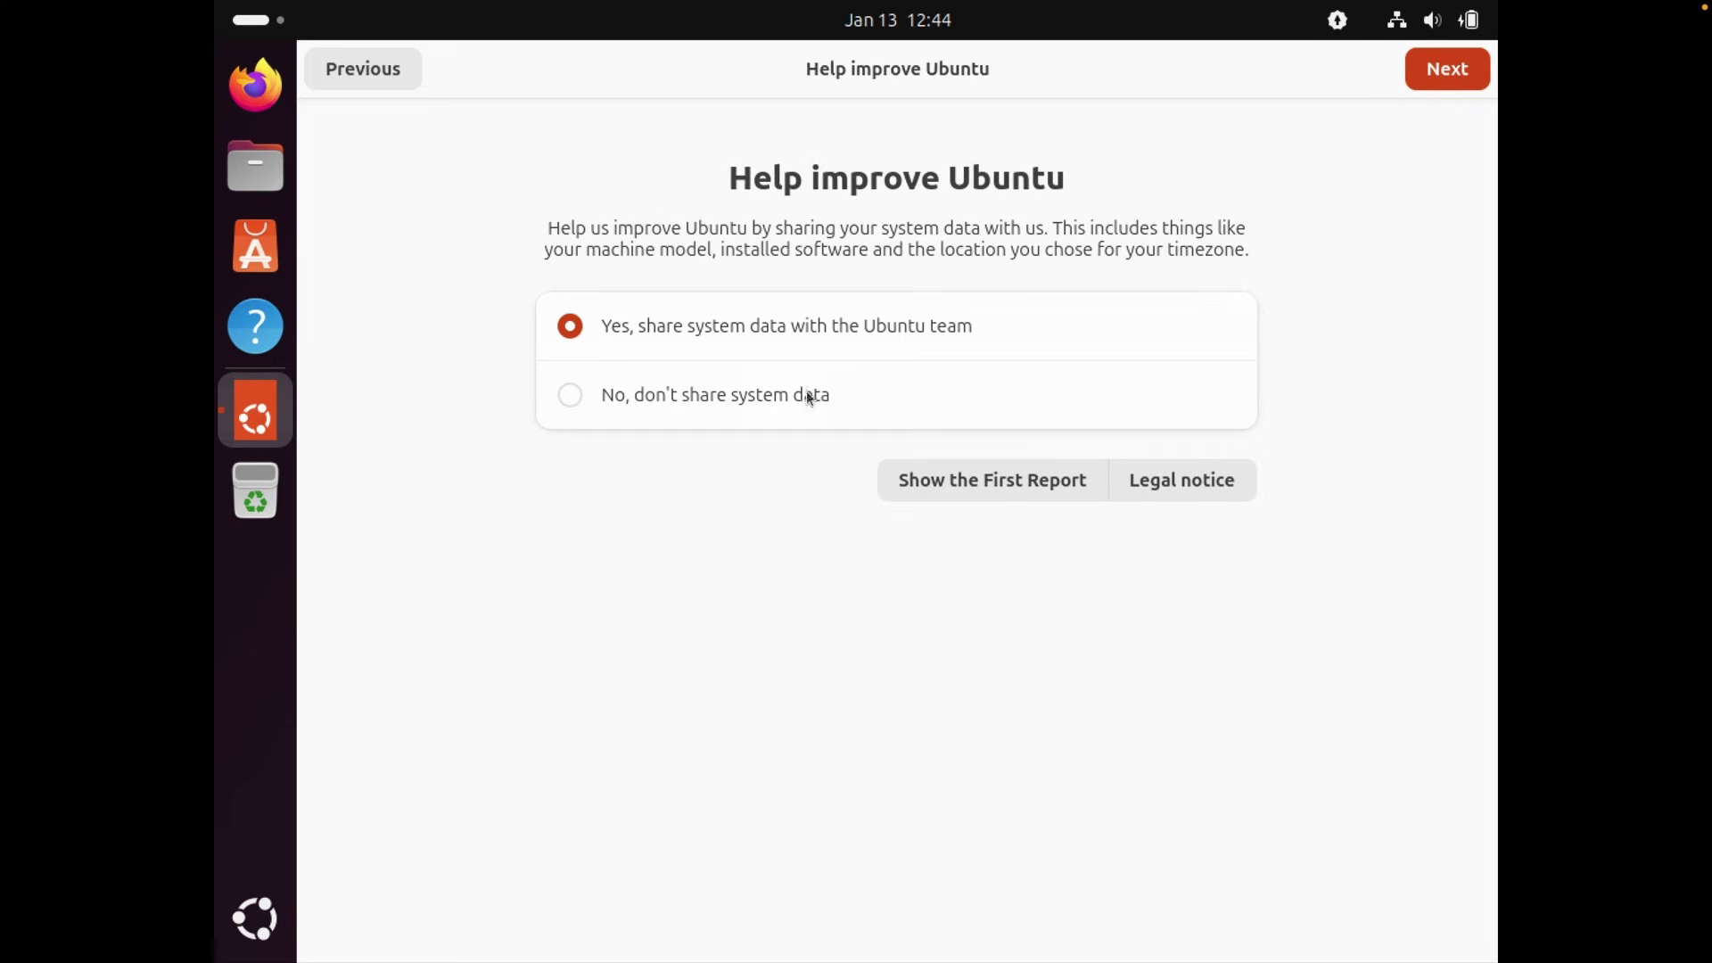
pyautogui.click(691, 406)
pyautogui.click(1449, 71)
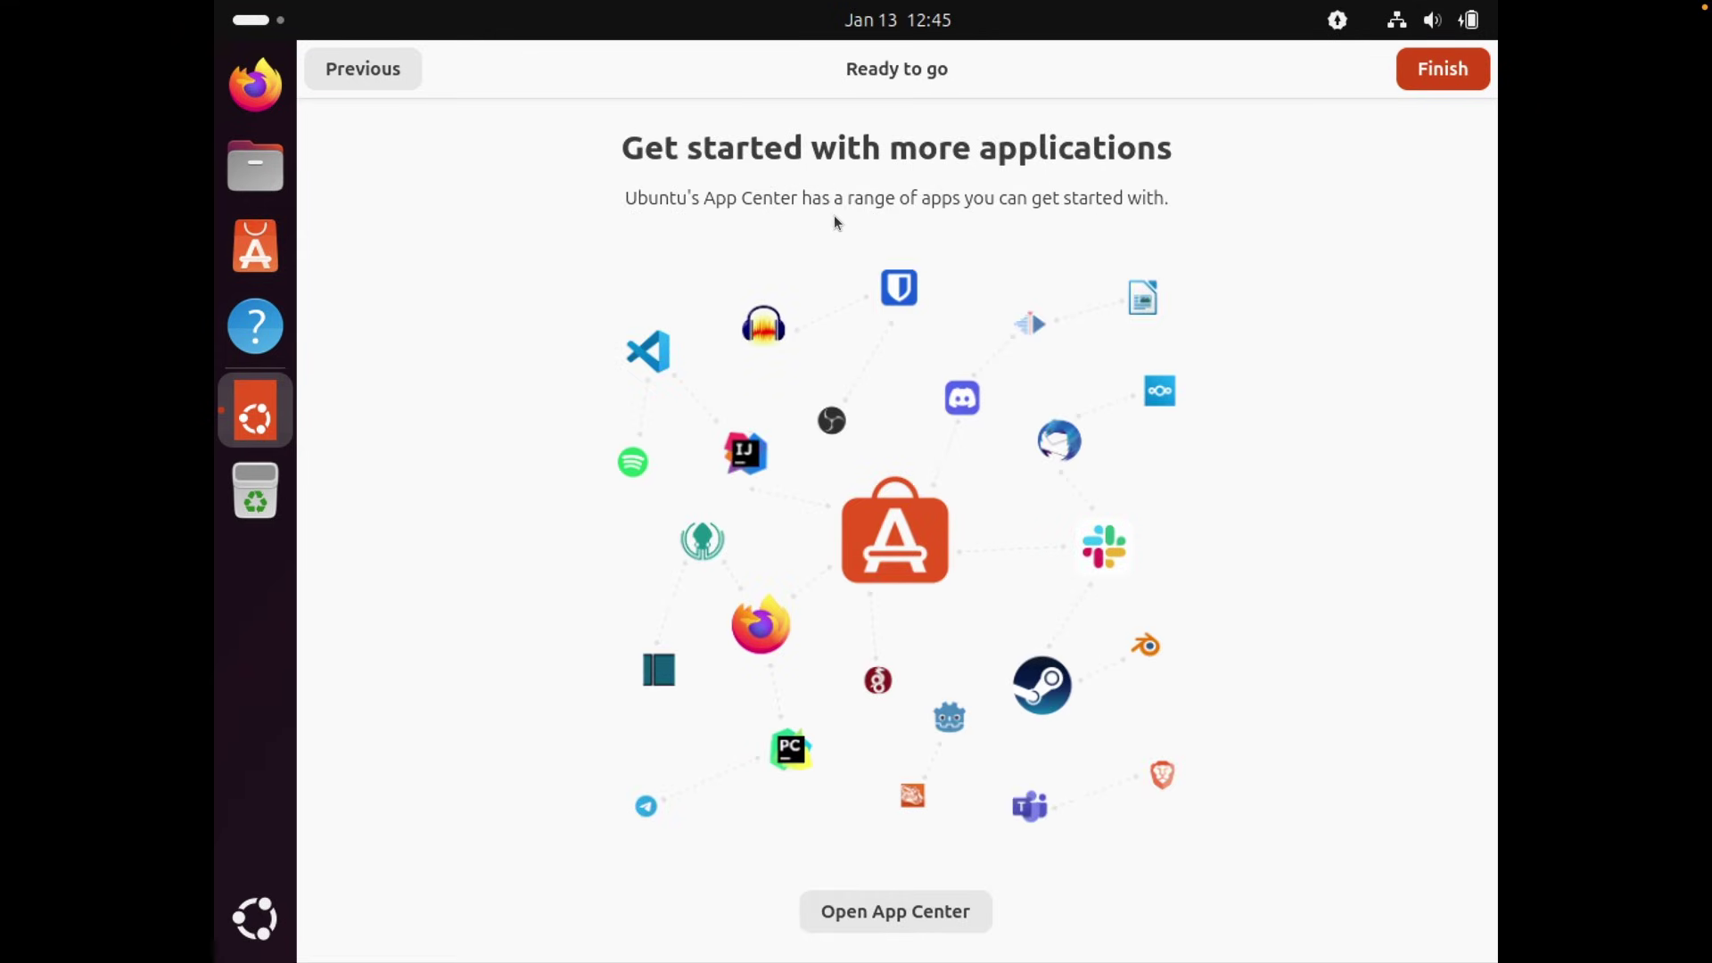
pyautogui.click(1443, 69)
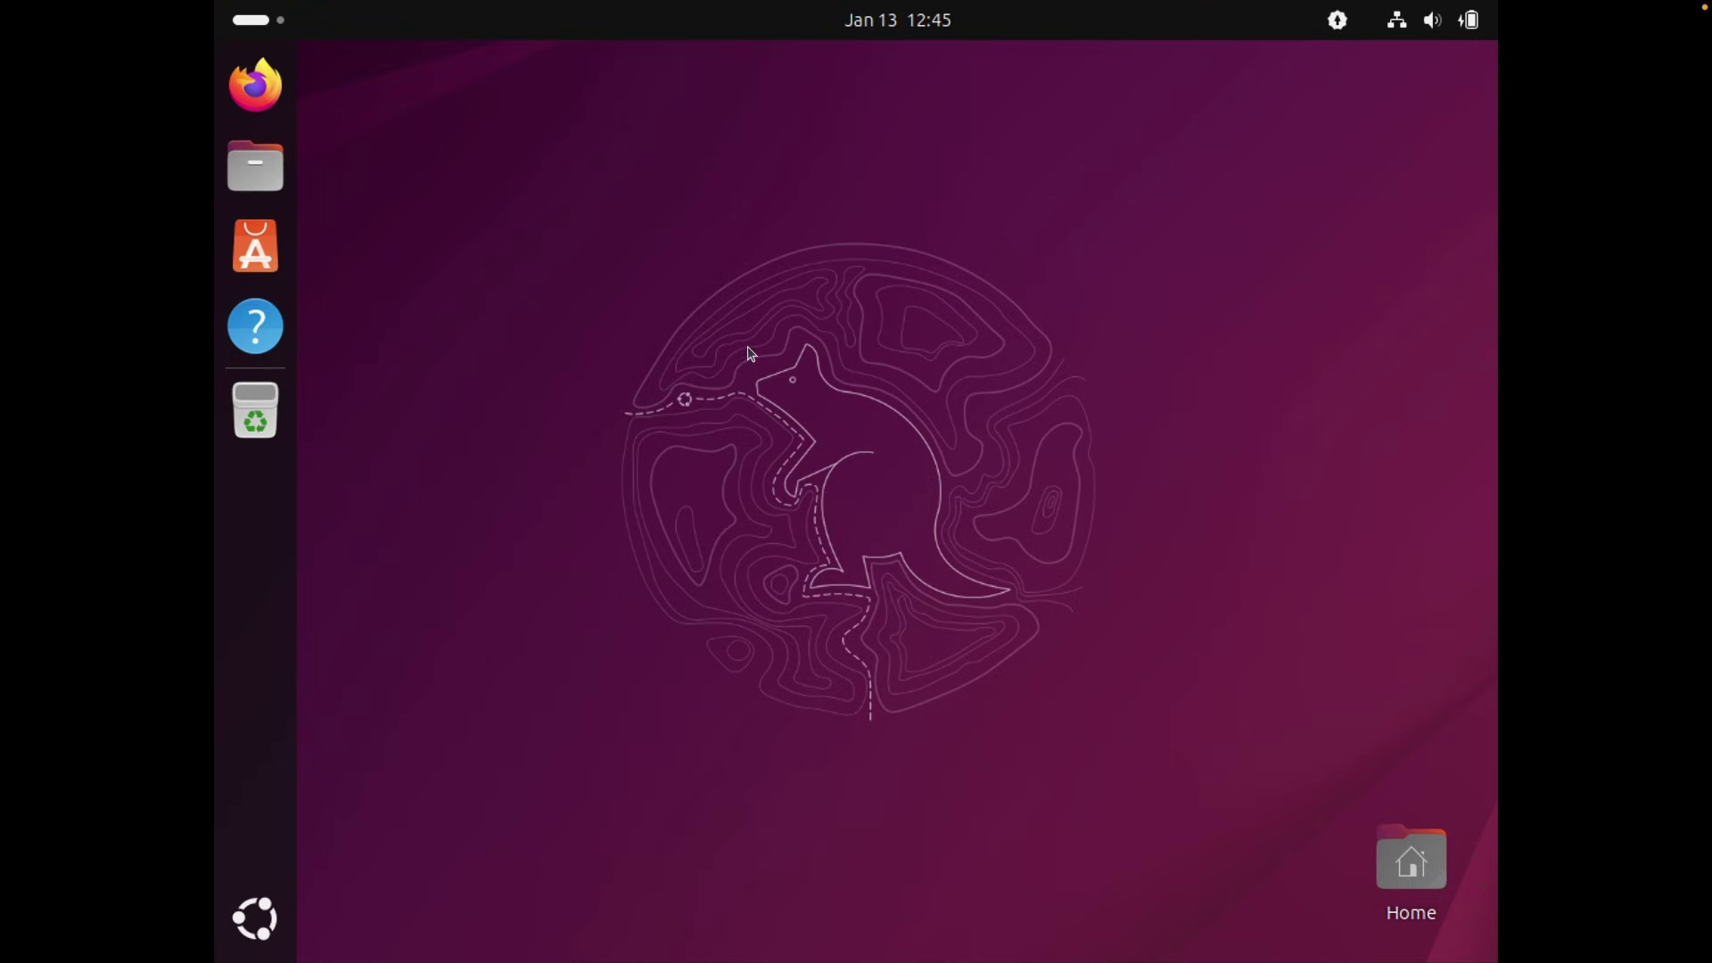
pyautogui.rightClick(773, 302)
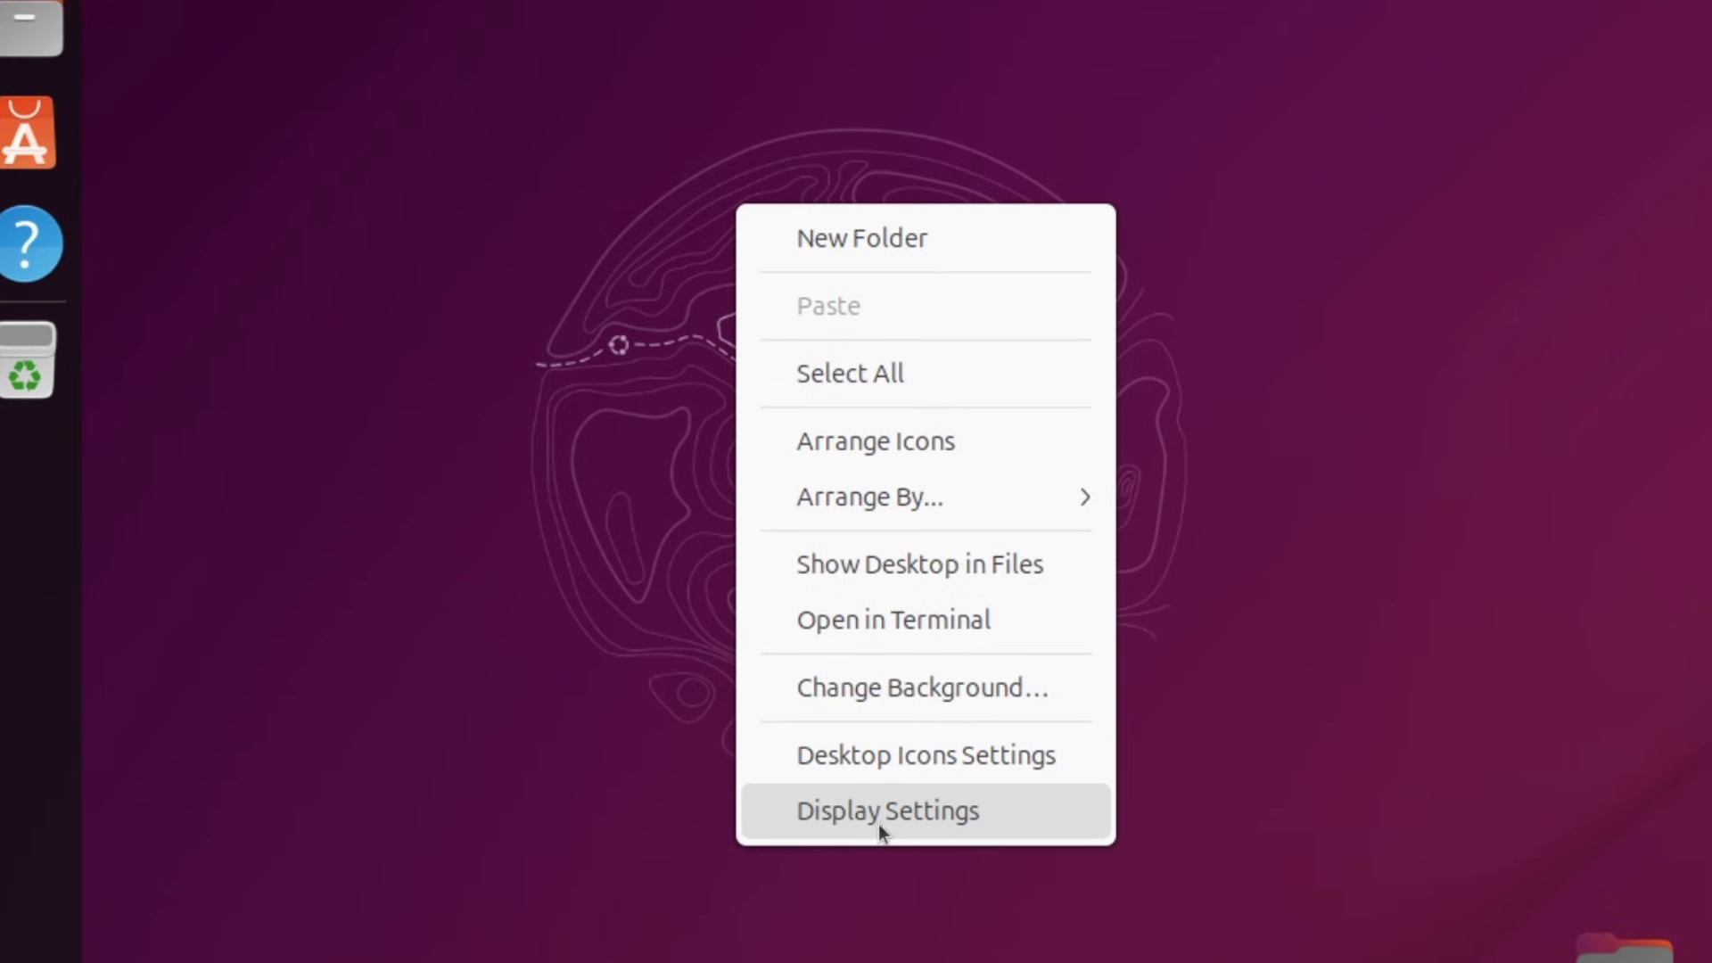
# Change the display resolution to 1920 × 1080 (16:9), apply it and keep the changes.
pyautogui.click(859, 817)
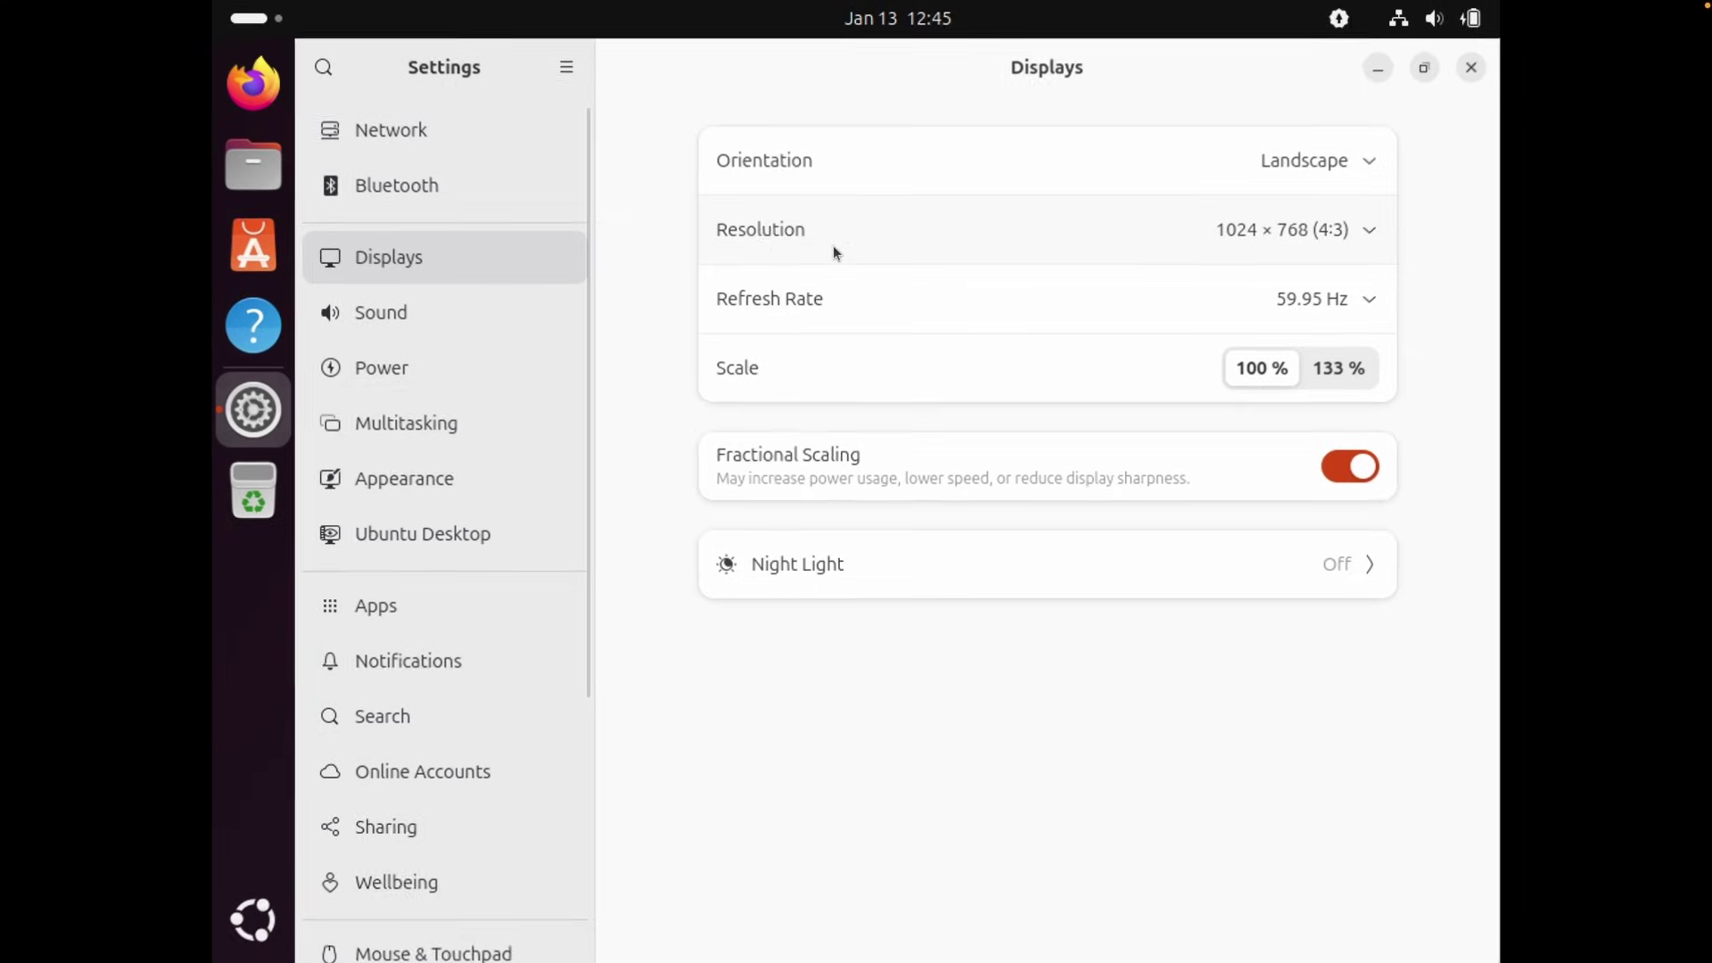
pyautogui.click(1320, 228)
pyautogui.scroll(5, 1365, 490)
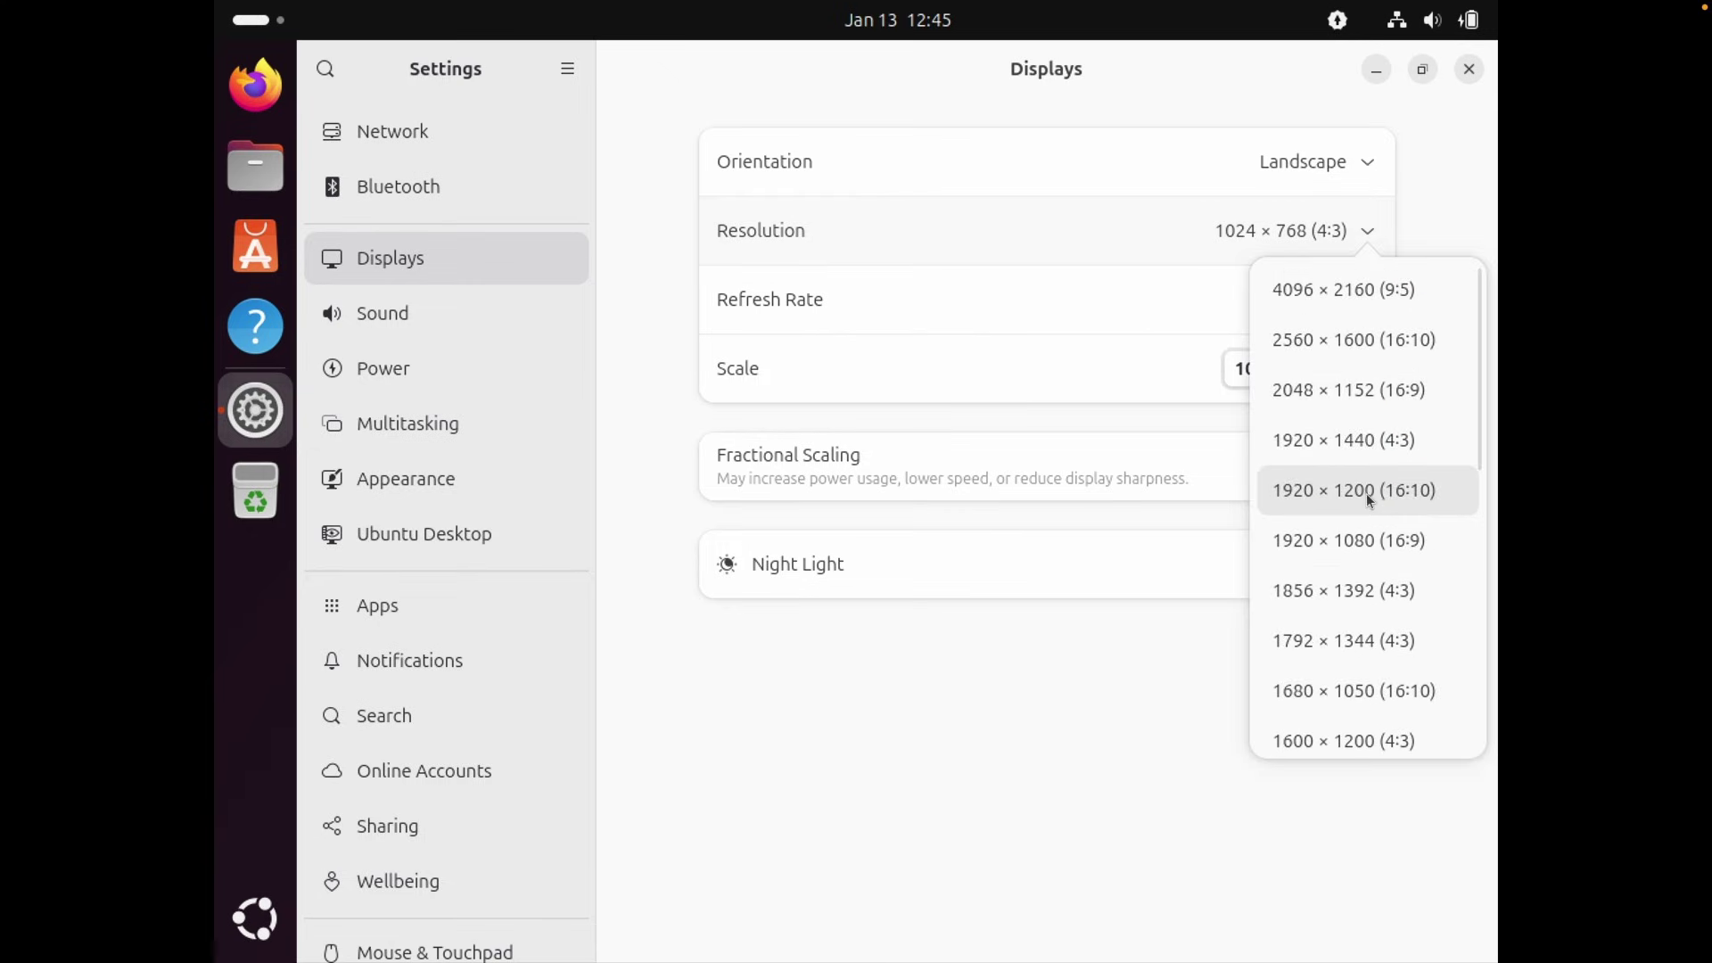
pyautogui.click(1373, 543)
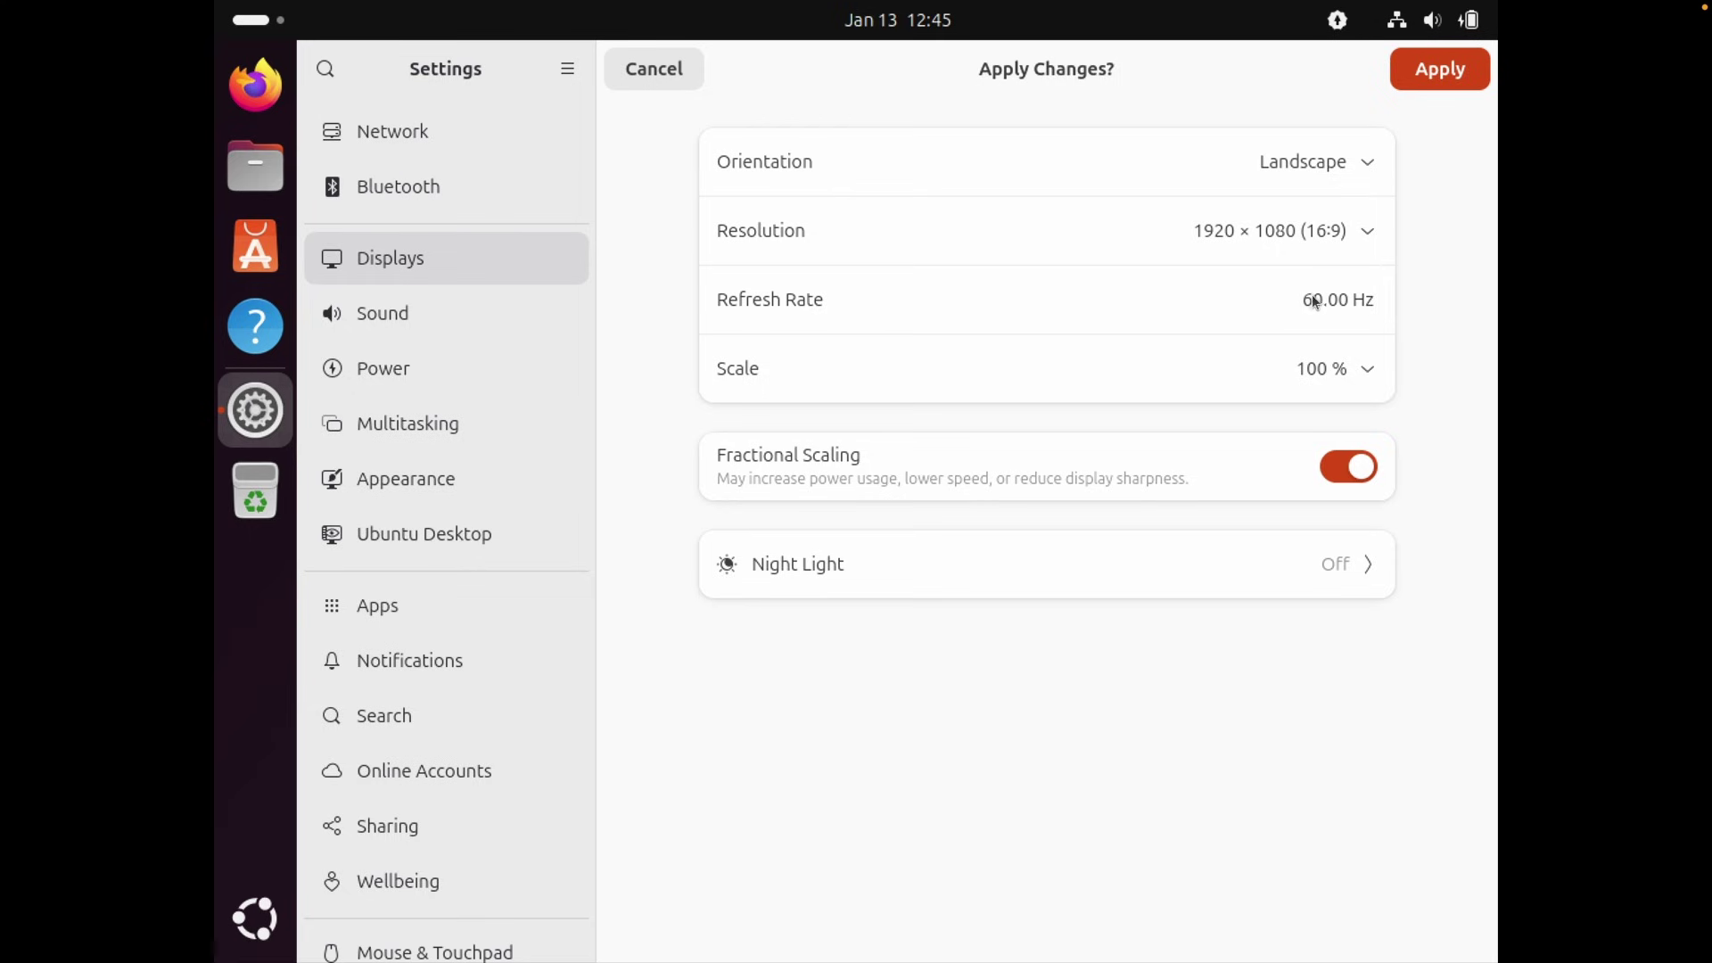
pyautogui.click(1443, 78)
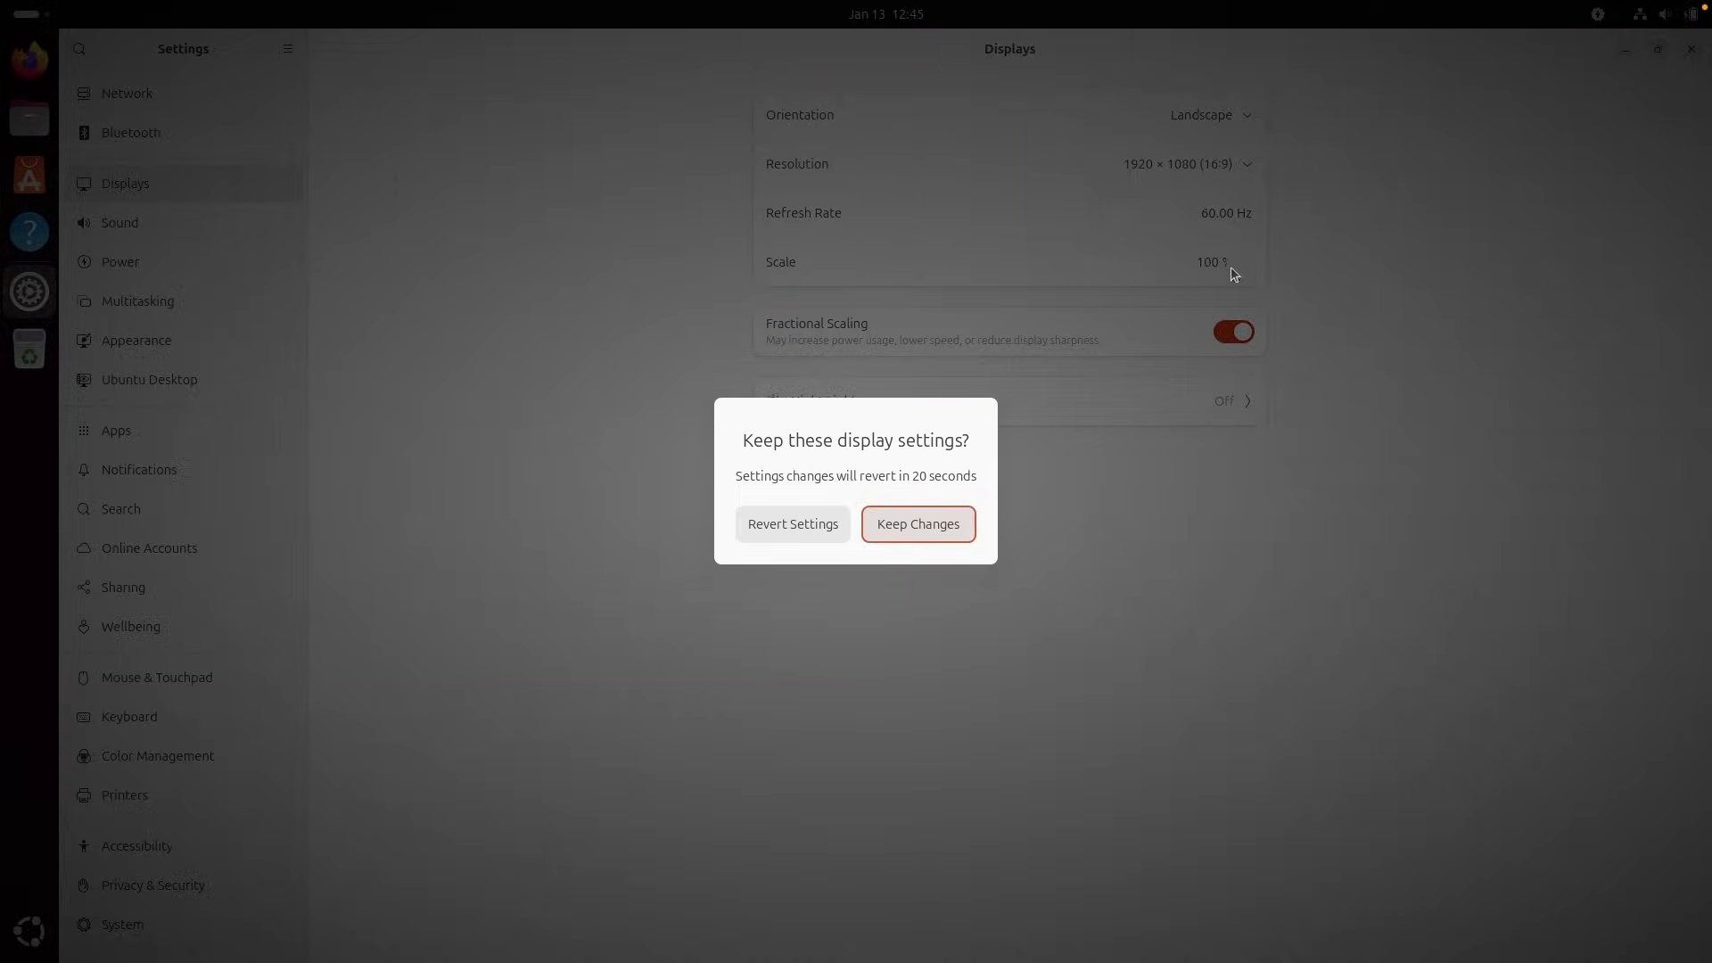
pyautogui.click(901, 516)
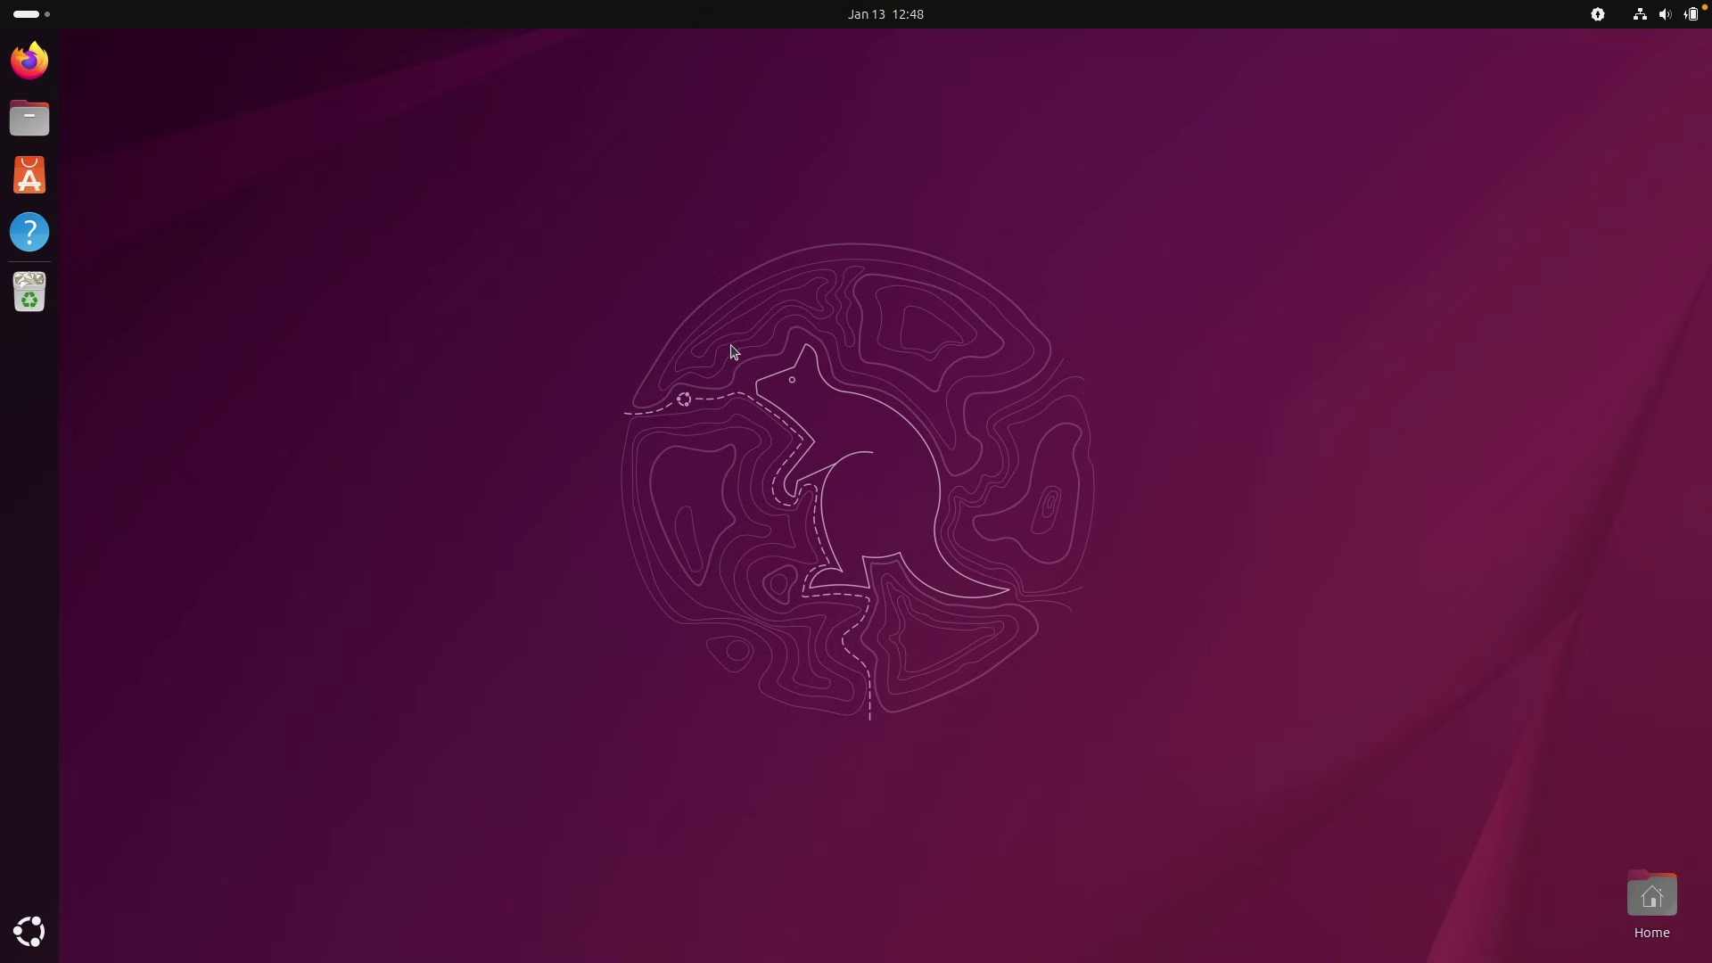
# Open Settings from the quick settings panel and go to the Ubuntu Desktop page.
pyautogui.click(34, 15)
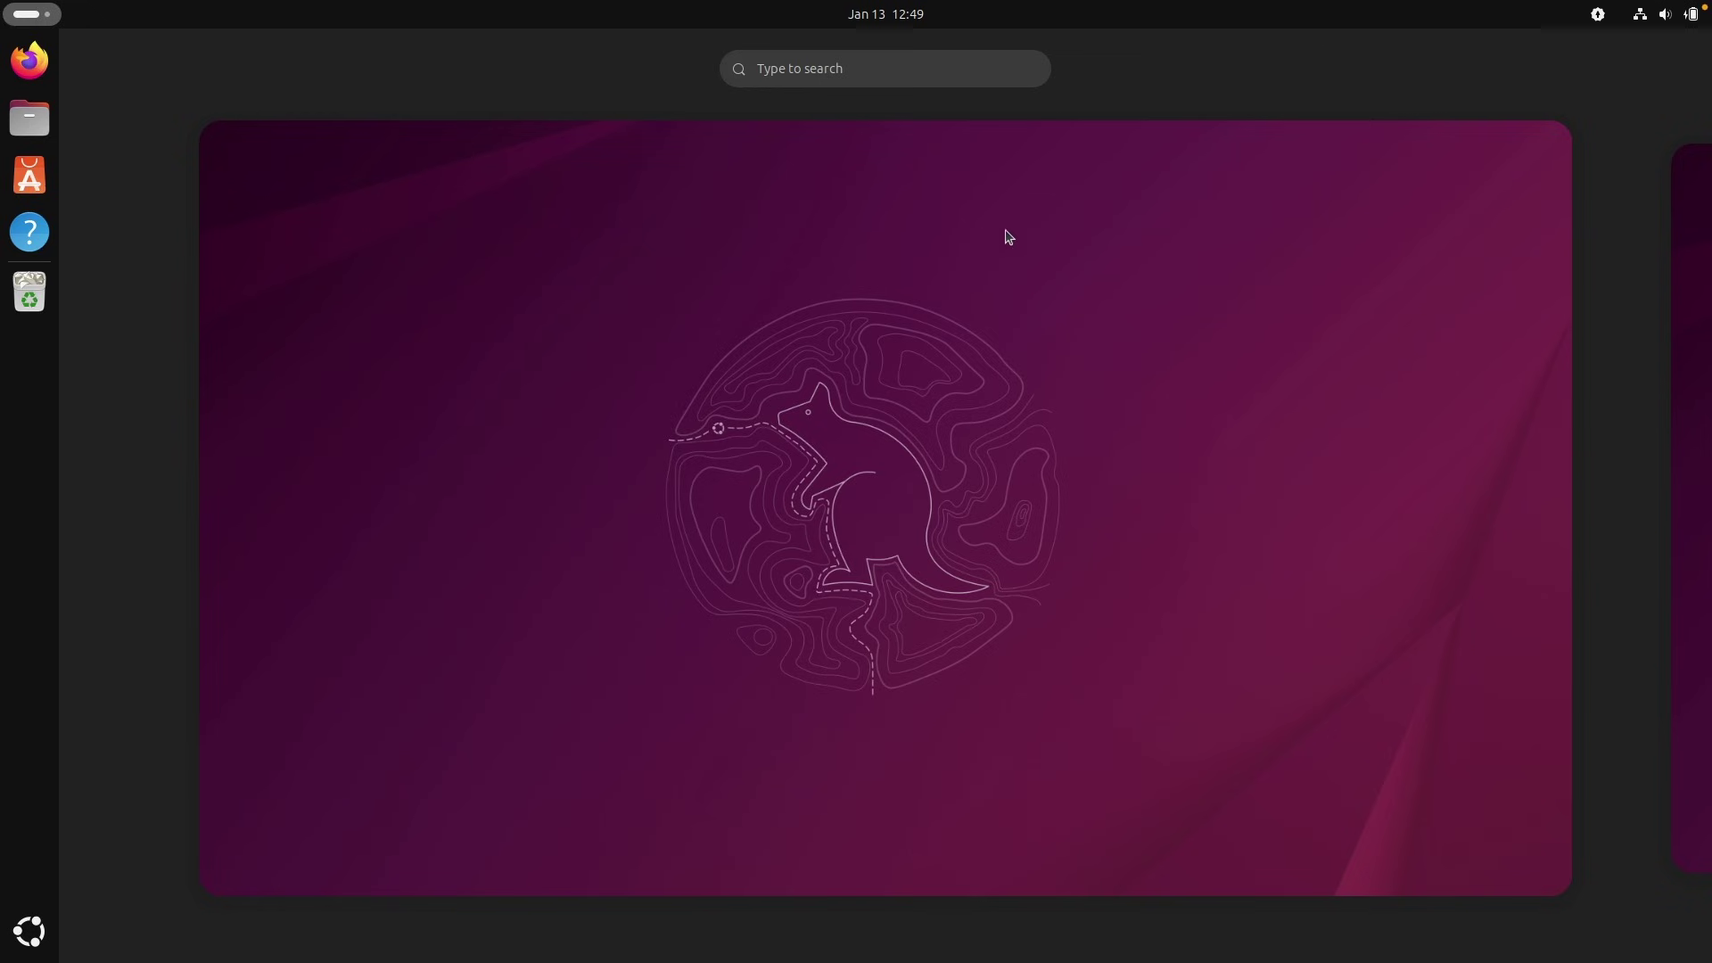
pyautogui.click(1202, 284)
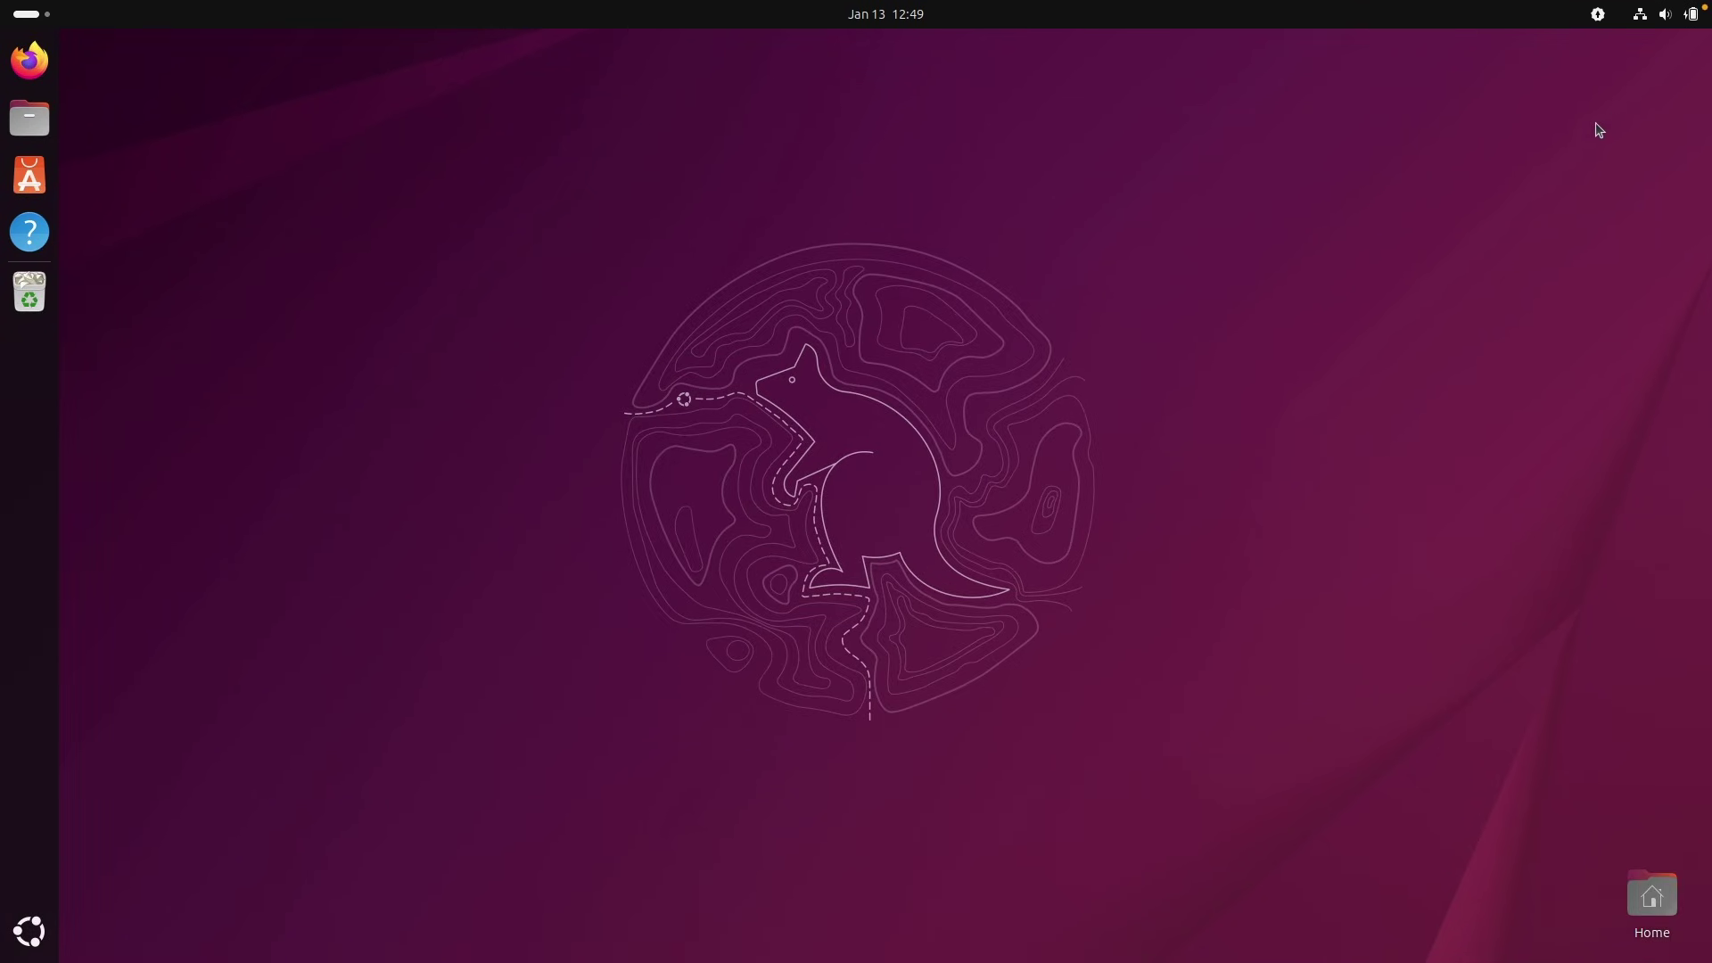
pyautogui.click(1684, 20)
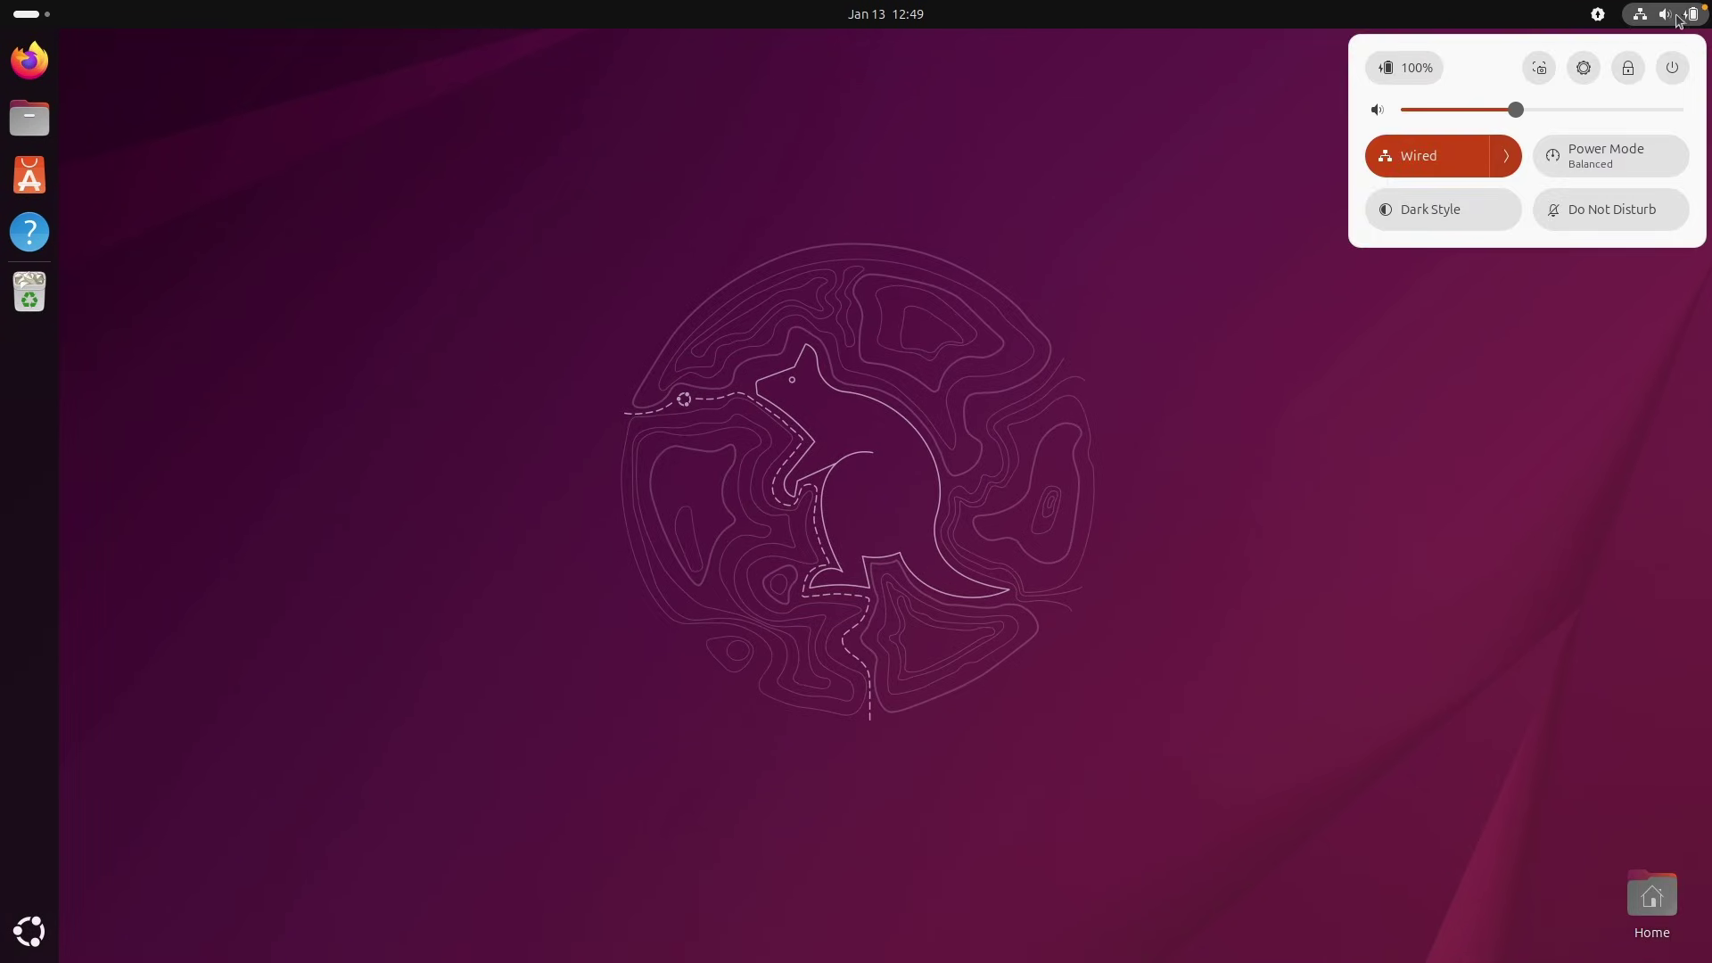
pyautogui.click(1583, 69)
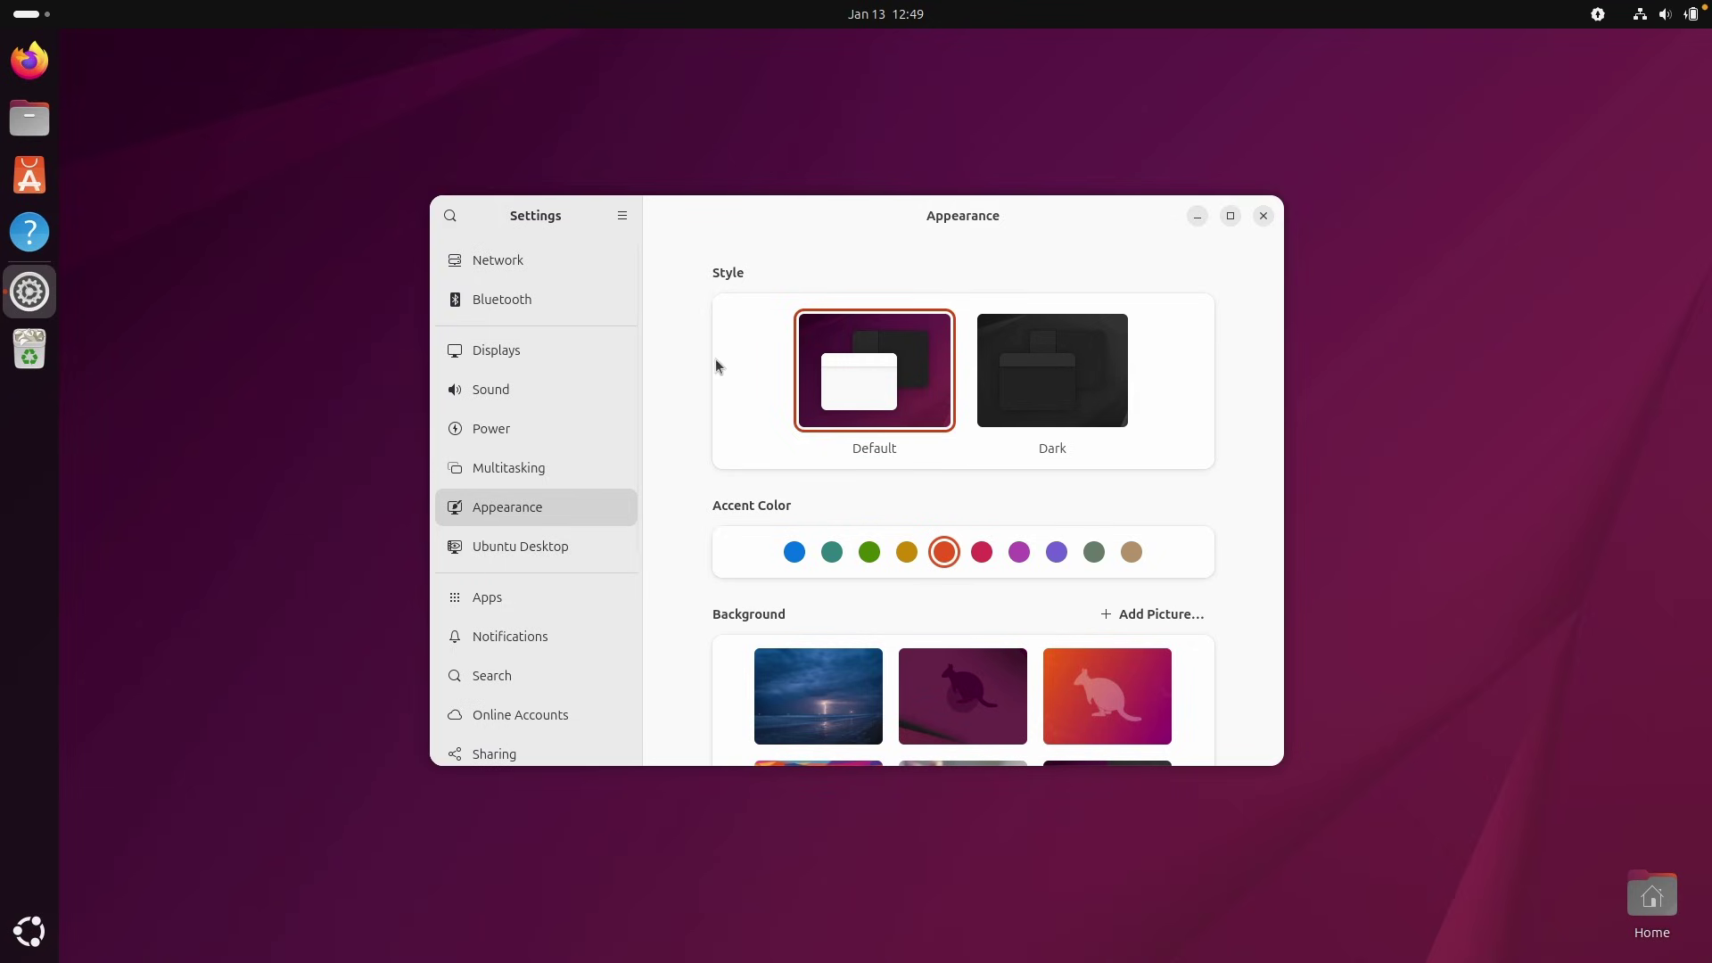
pyautogui.scroll(-5, 749, 434)
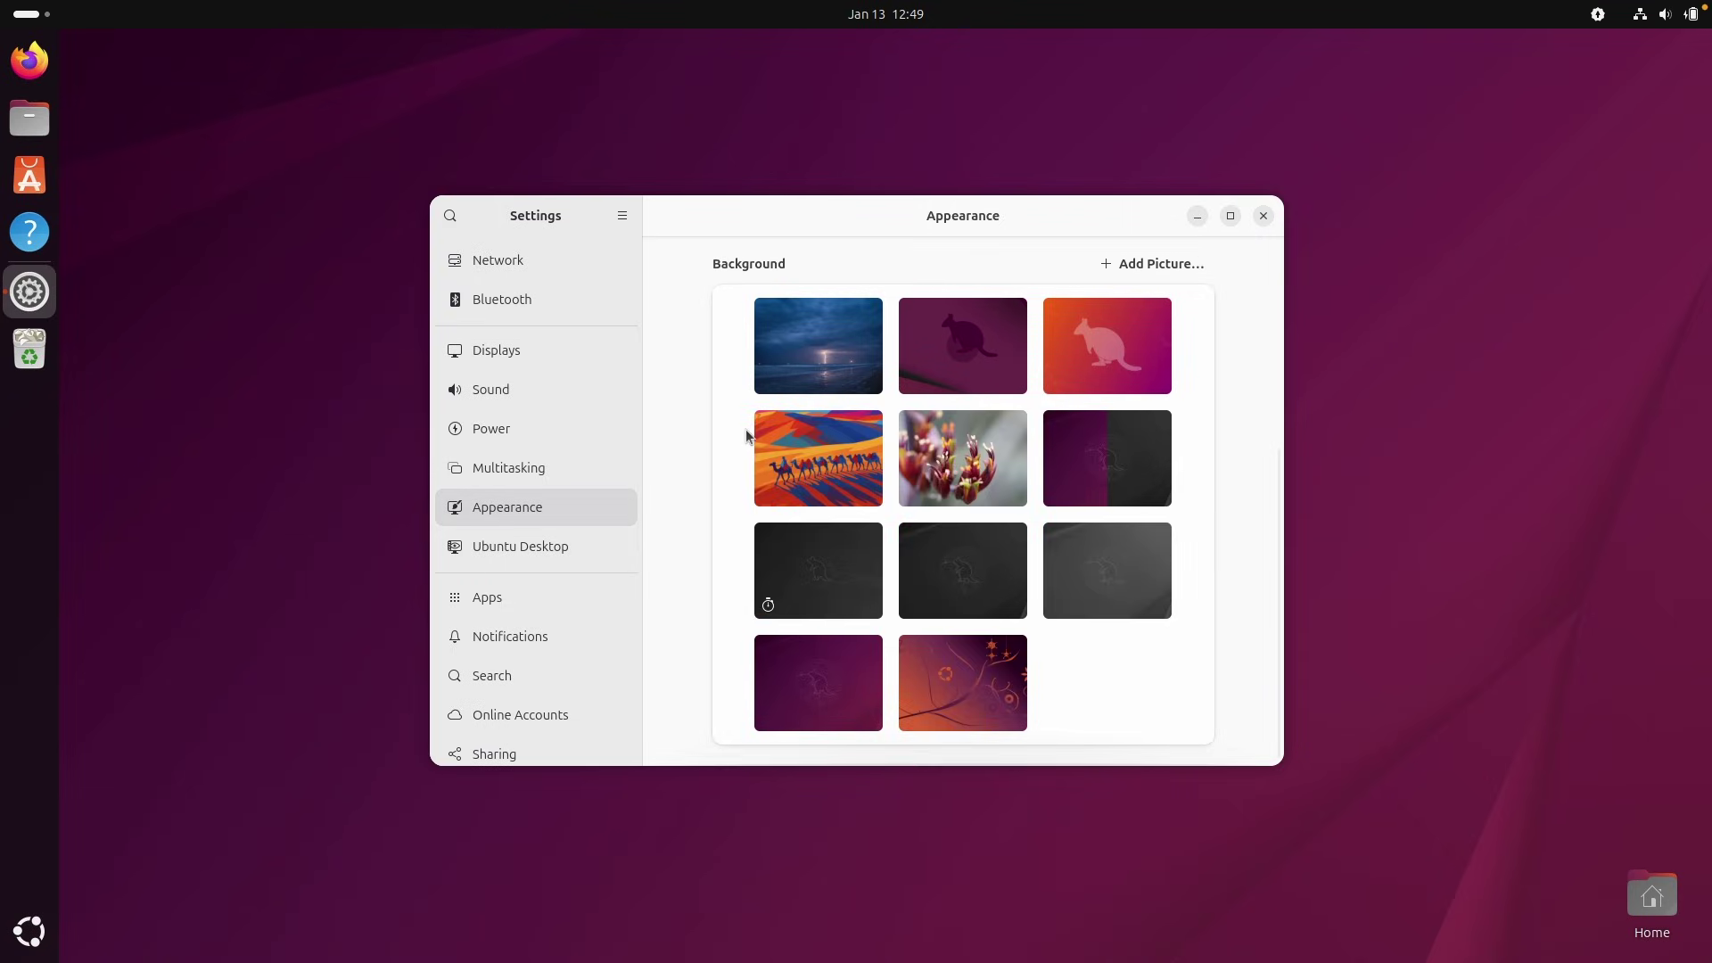
pyautogui.scroll(5, 776, 455)
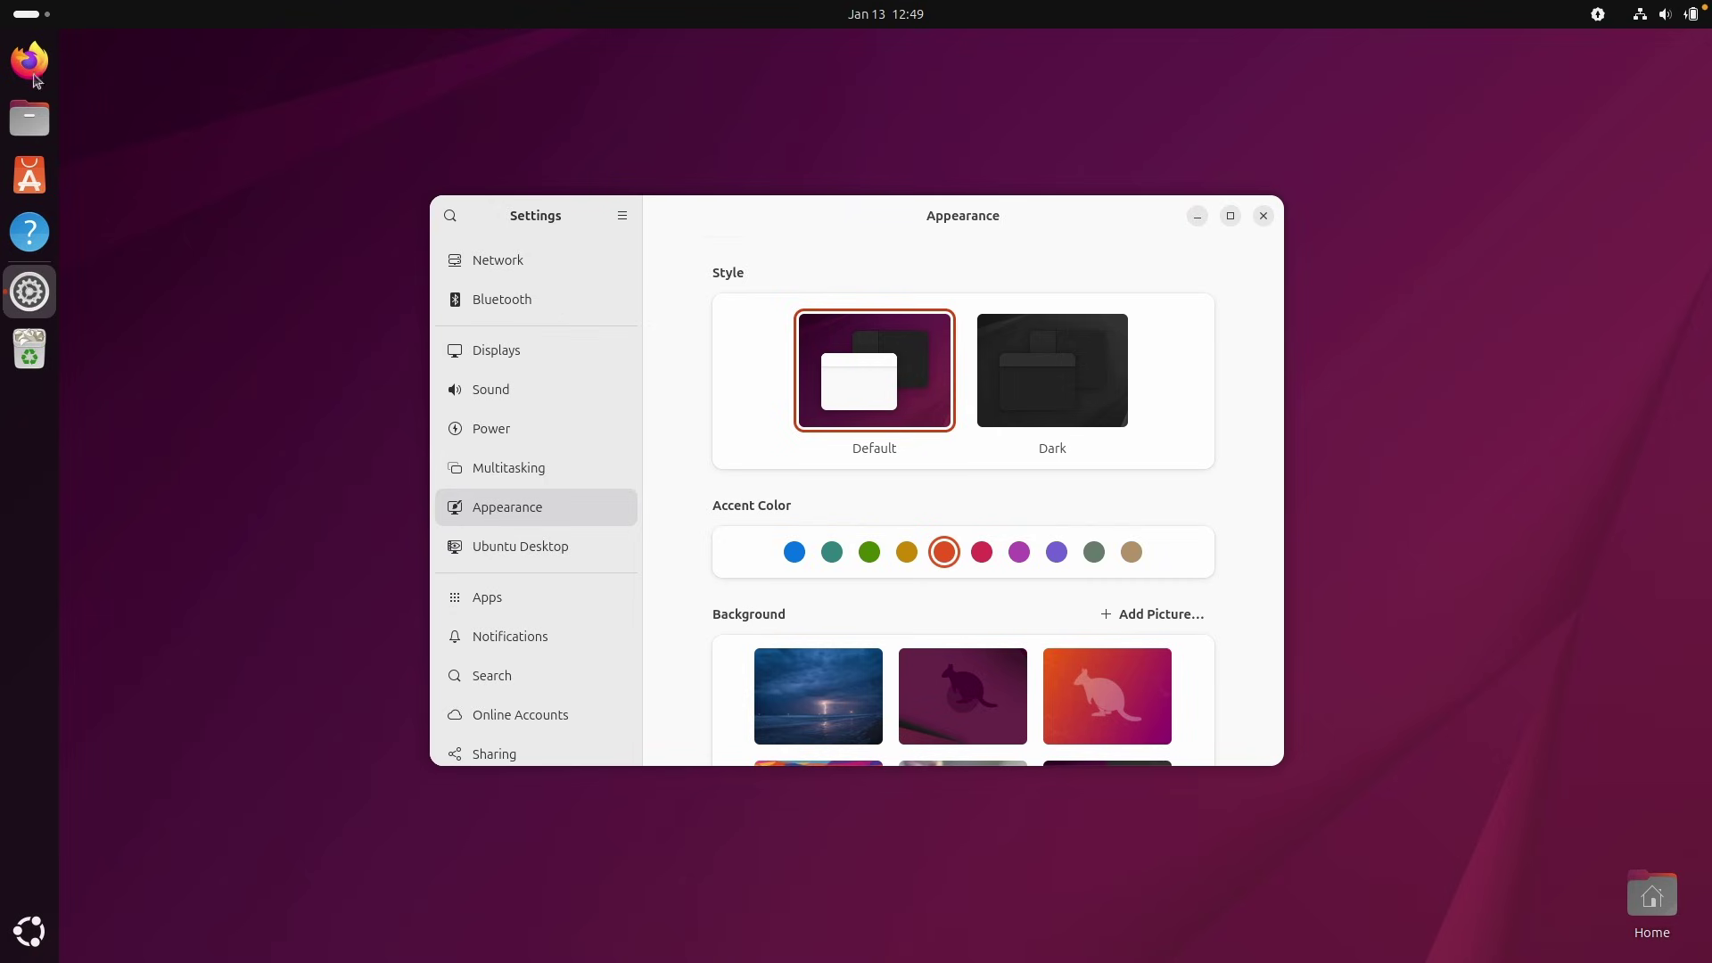
pyautogui.click(520, 548)
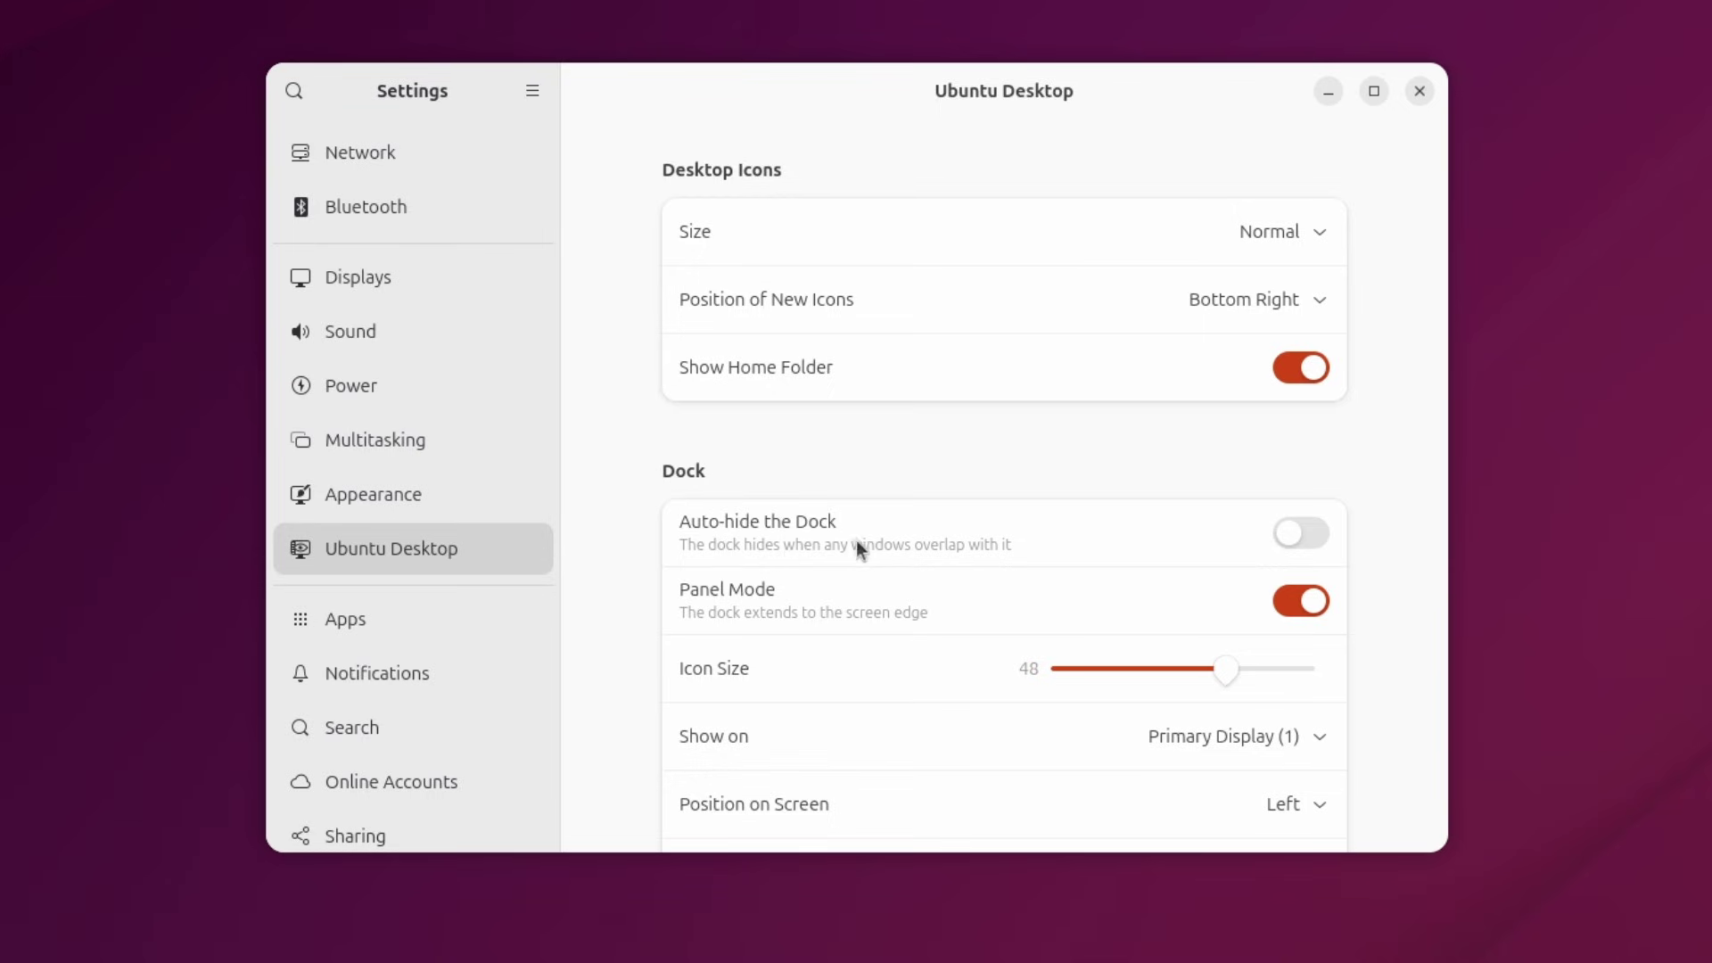
# Make the dock auto-hide and float, with size 64 icons, positioned at the bottom.
pyautogui.click(1304, 535)
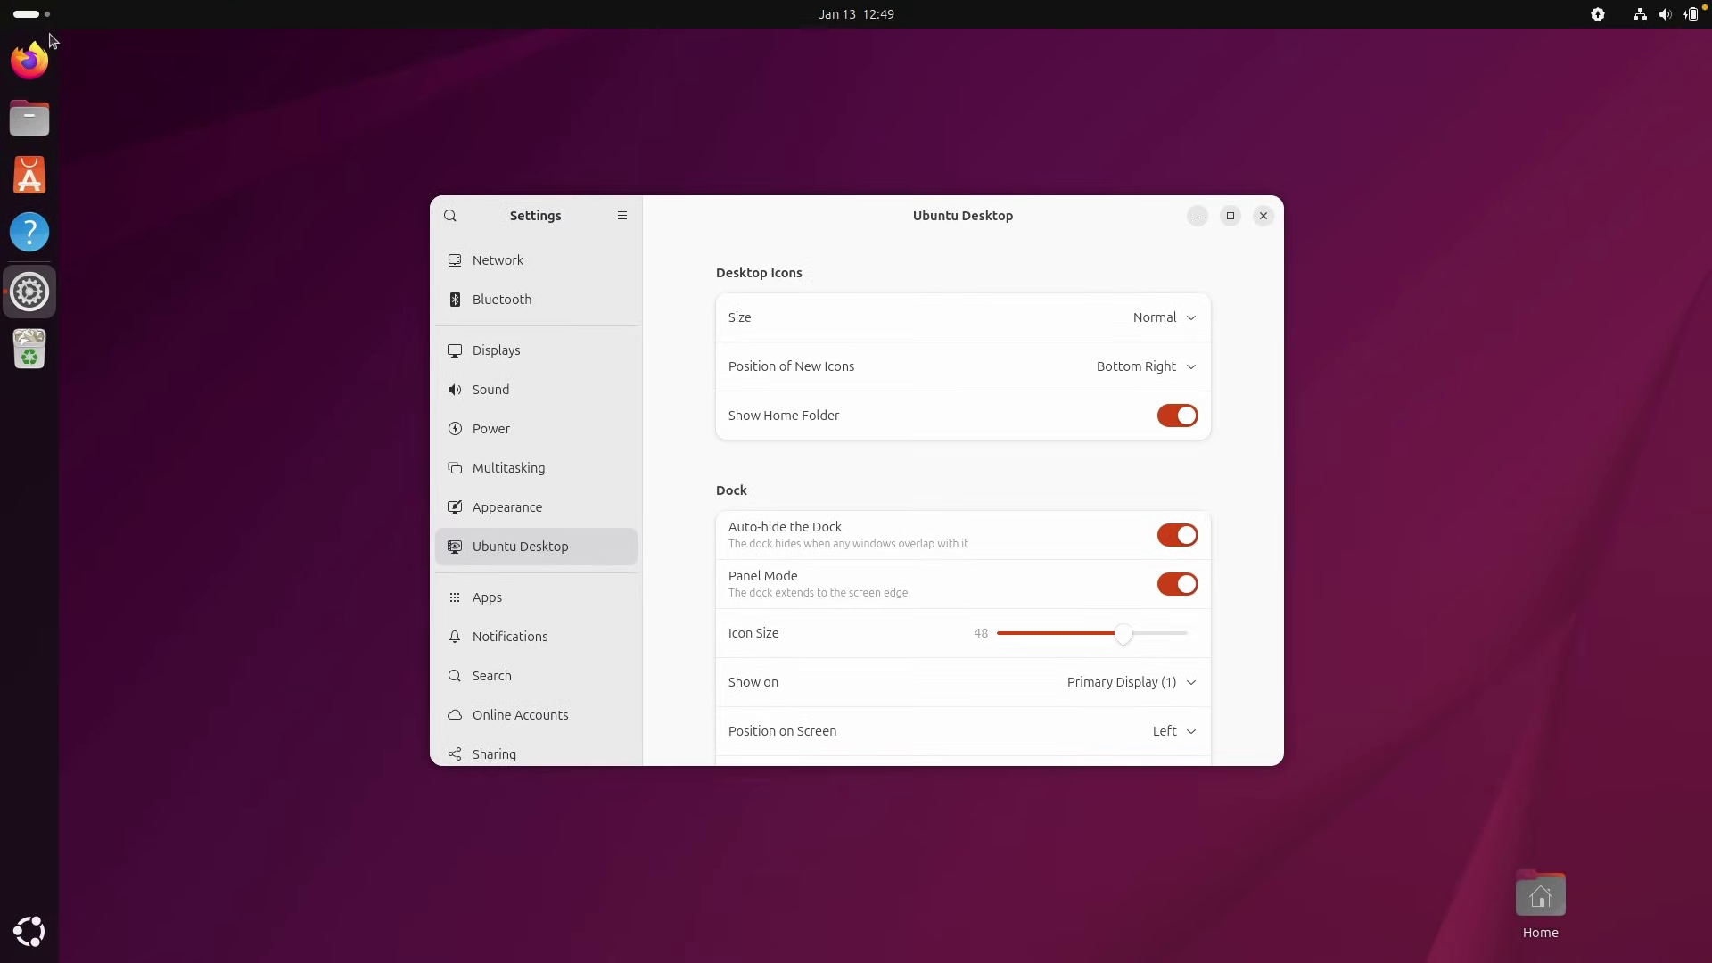
pyautogui.click(840, 596)
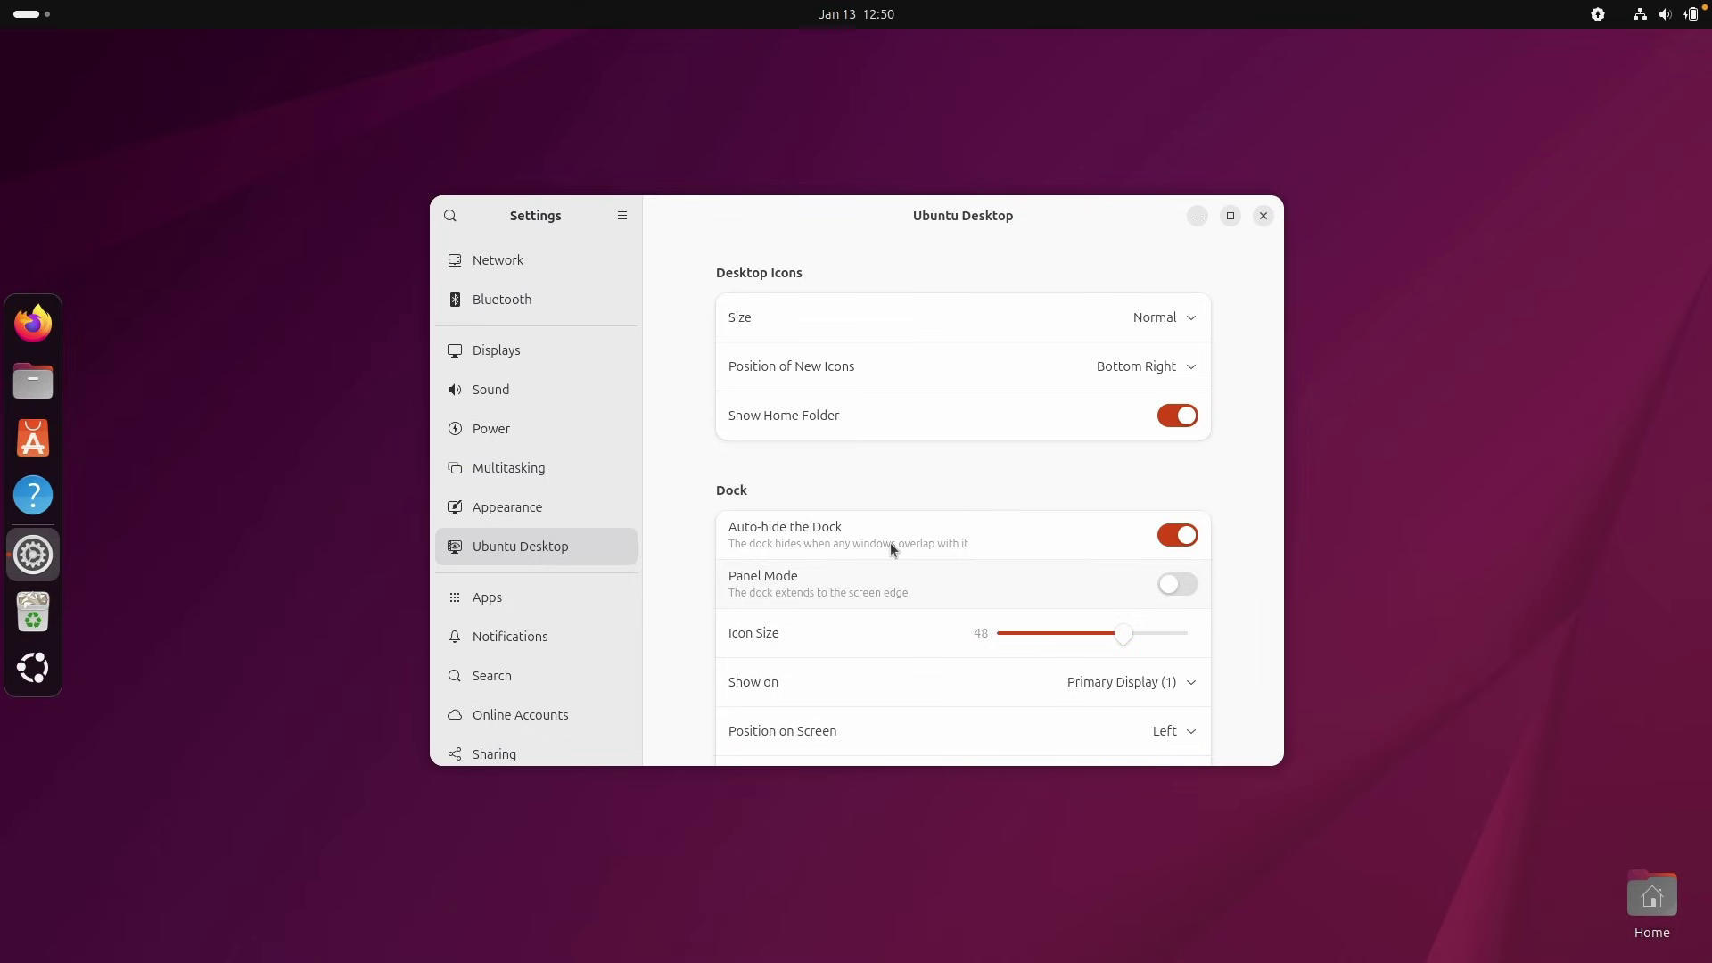
pyautogui.scroll(-5, 890, 542)
pyautogui.moveTo(1121, 398); pyautogui.dragTo(1200, 392)
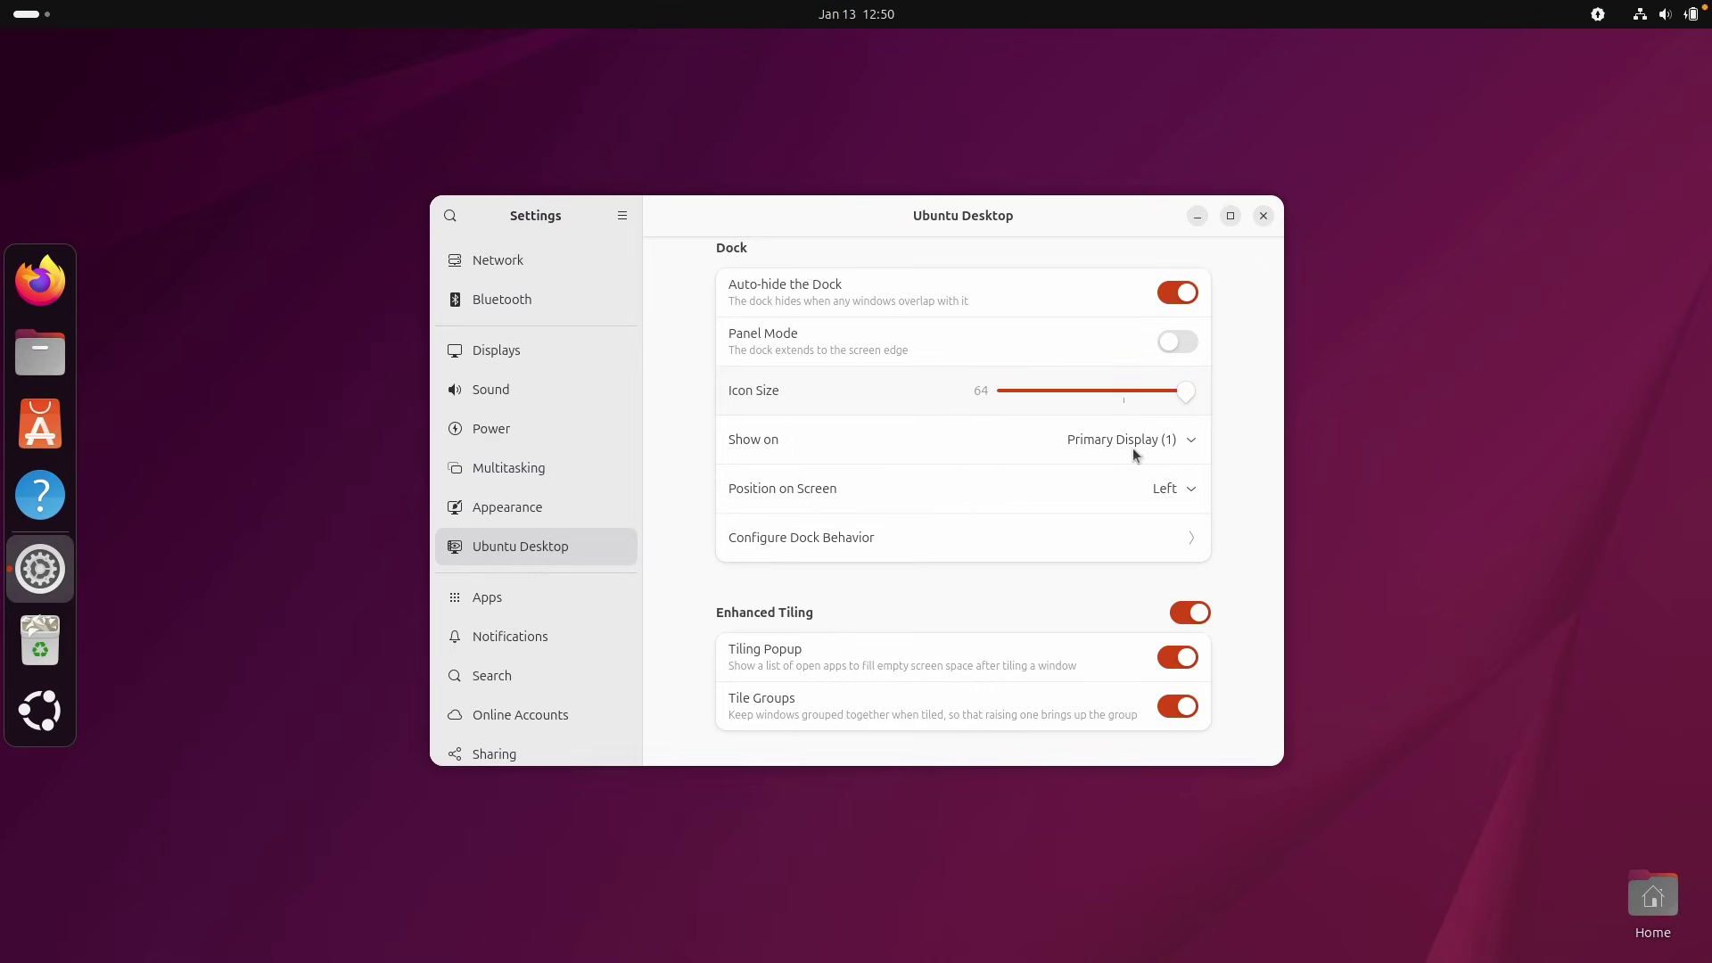
pyautogui.click(1152, 496)
pyautogui.click(1172, 564)
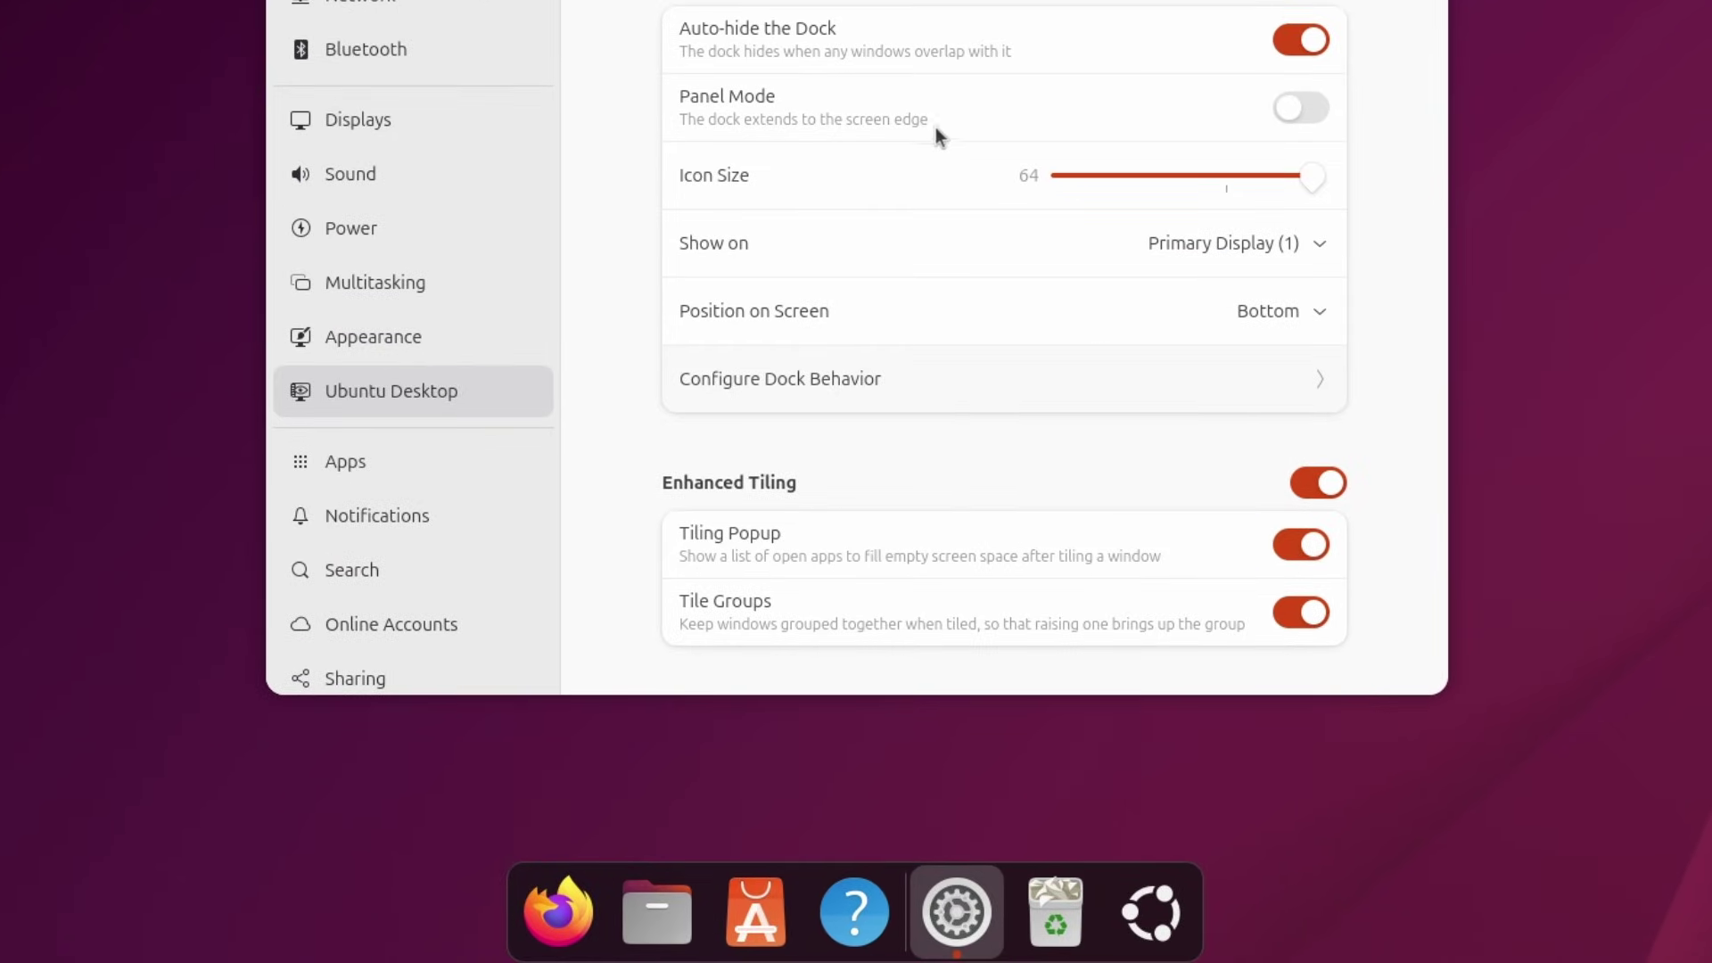
pyautogui.scroll(5, 929, 116)
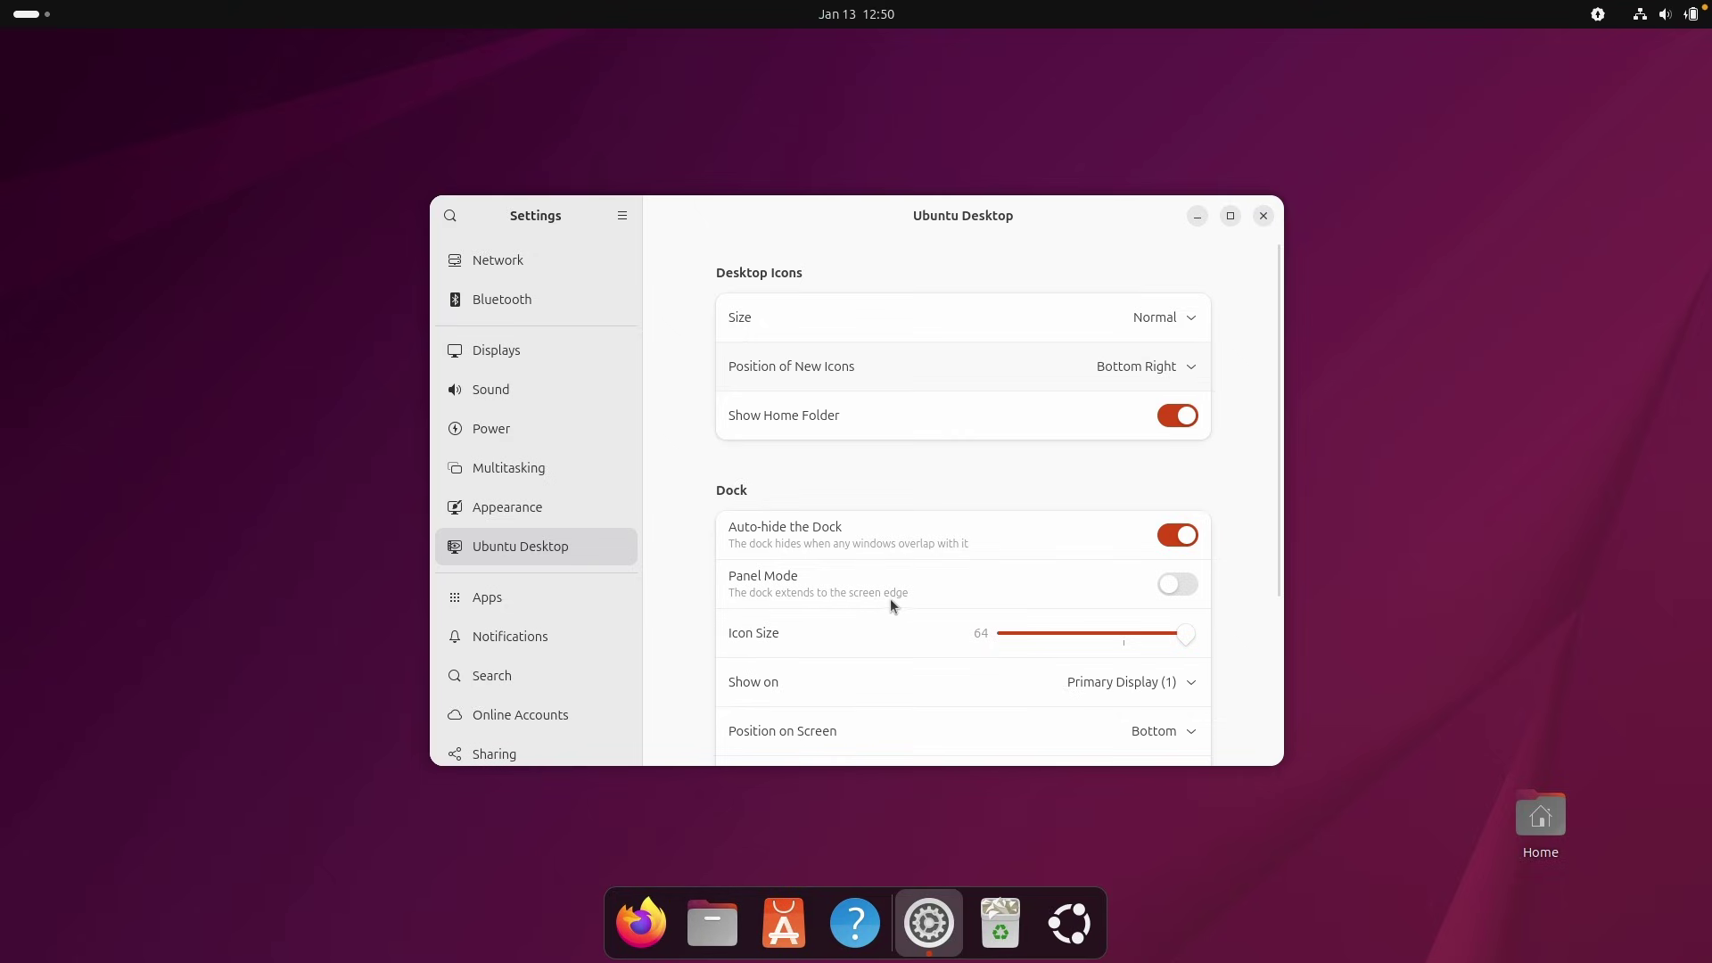
pyautogui.click(1170, 585)
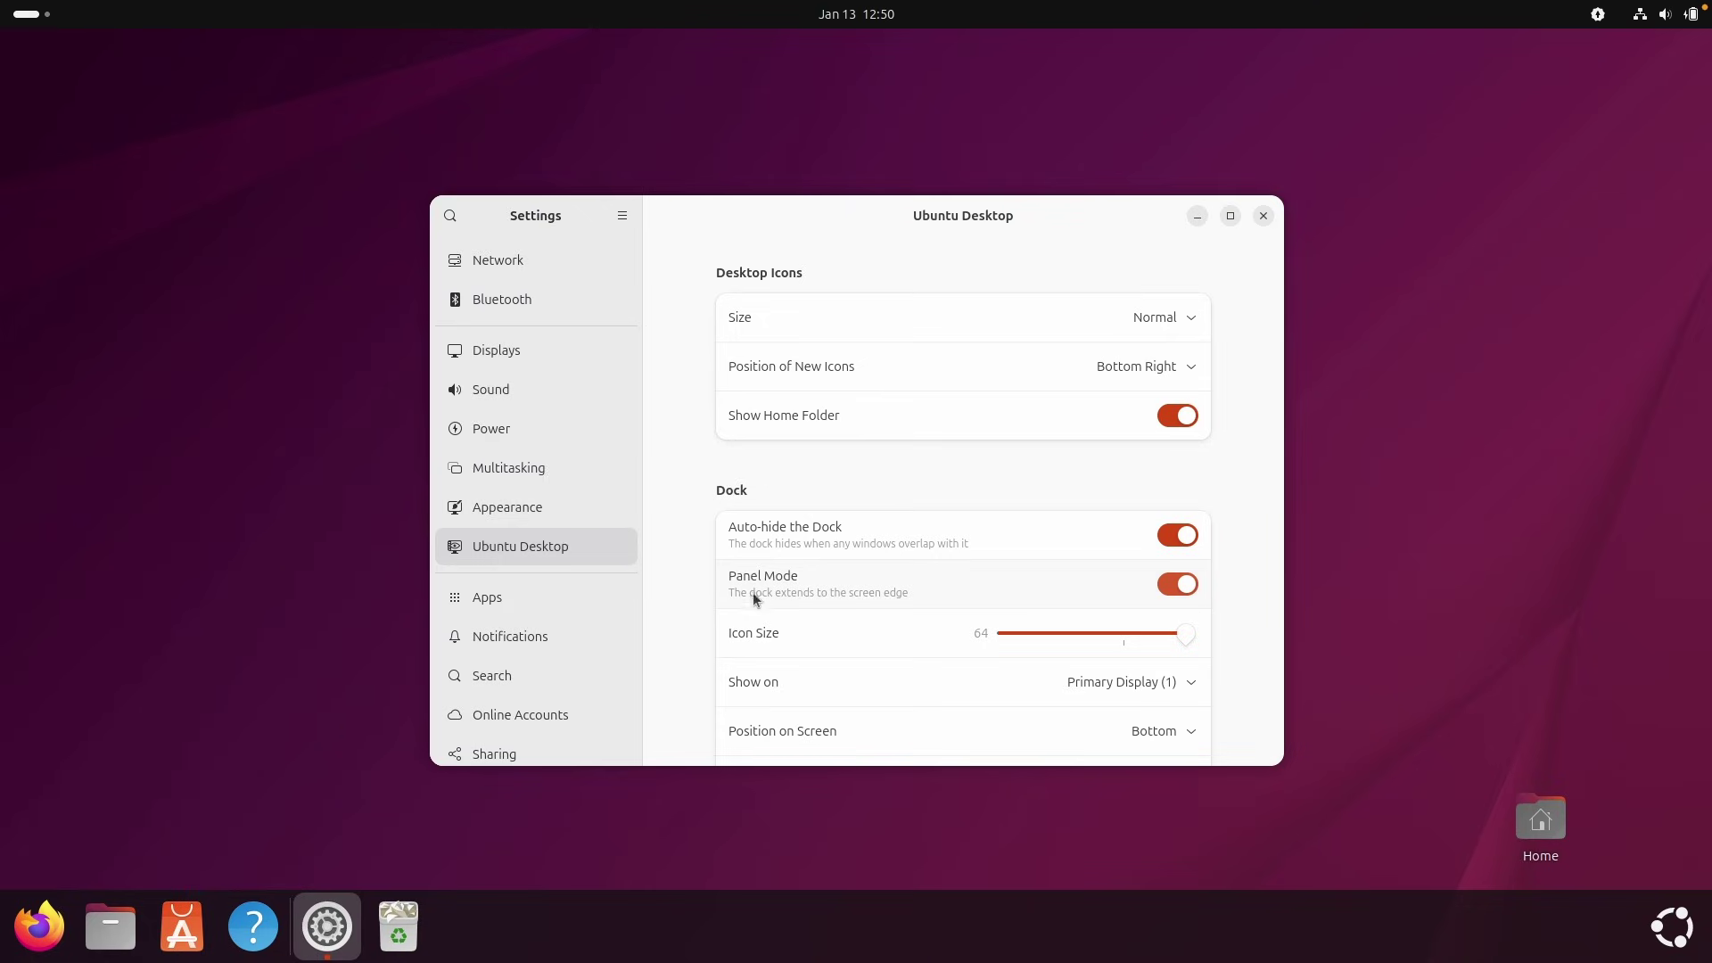
pyautogui.click(1172, 595)
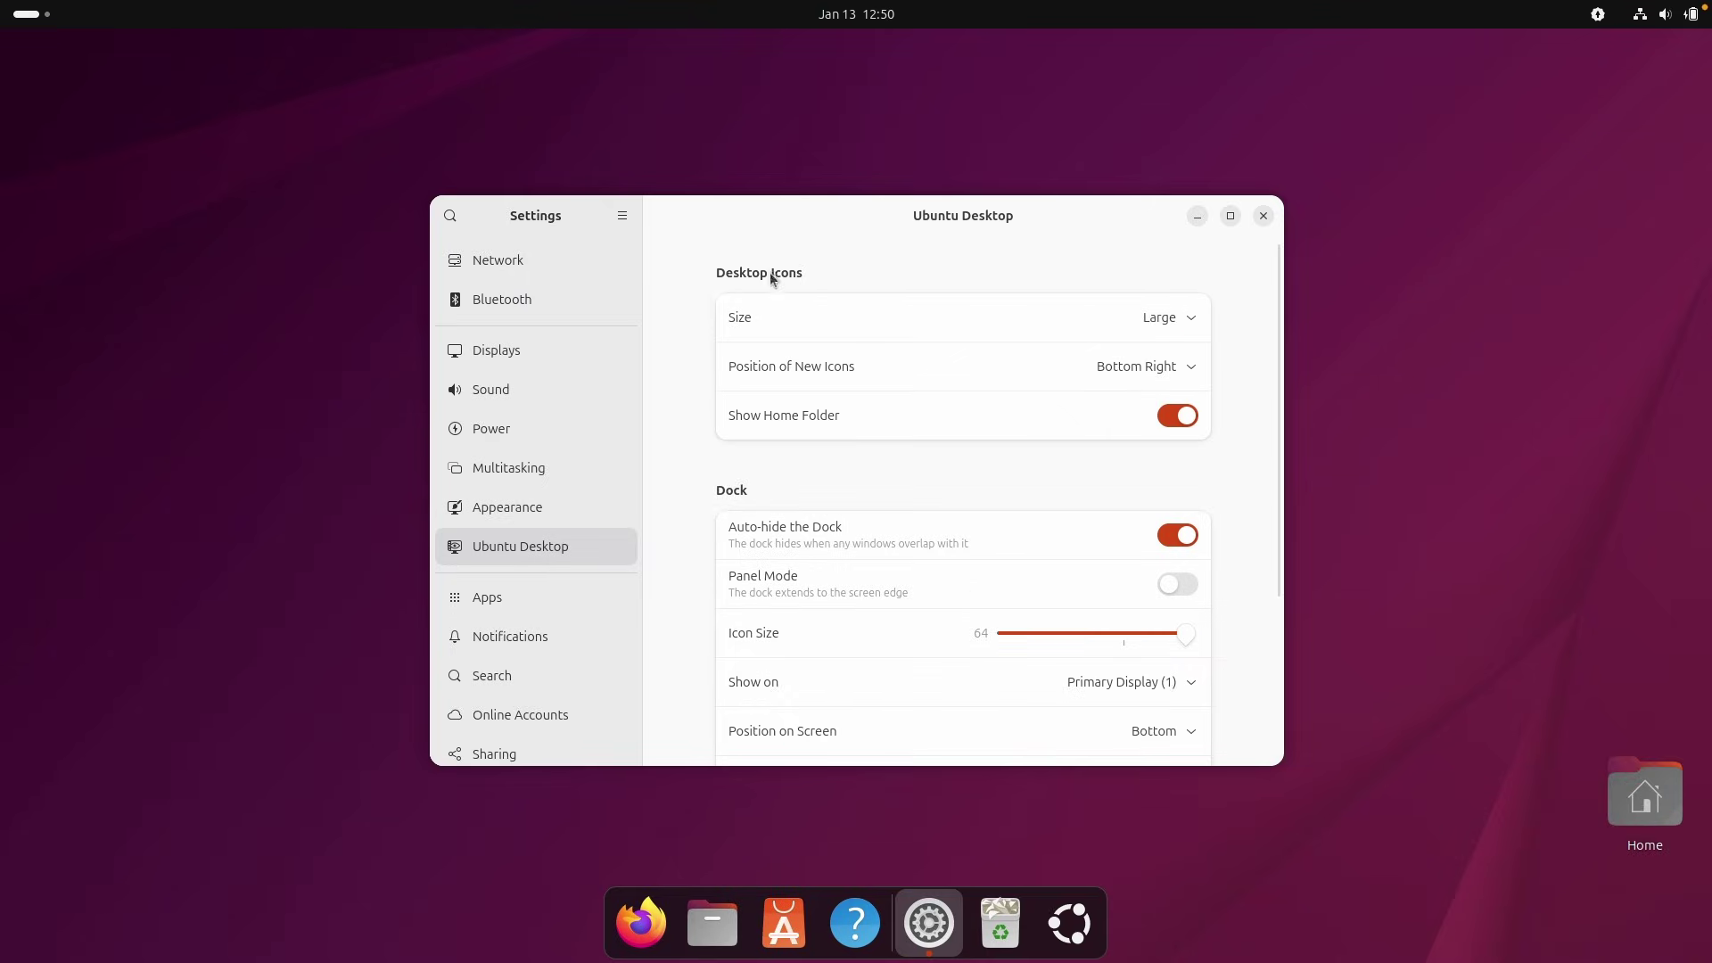
# Set desktop icons to Small and switch the Appearance style to Dark.
pyautogui.click(1184, 319)
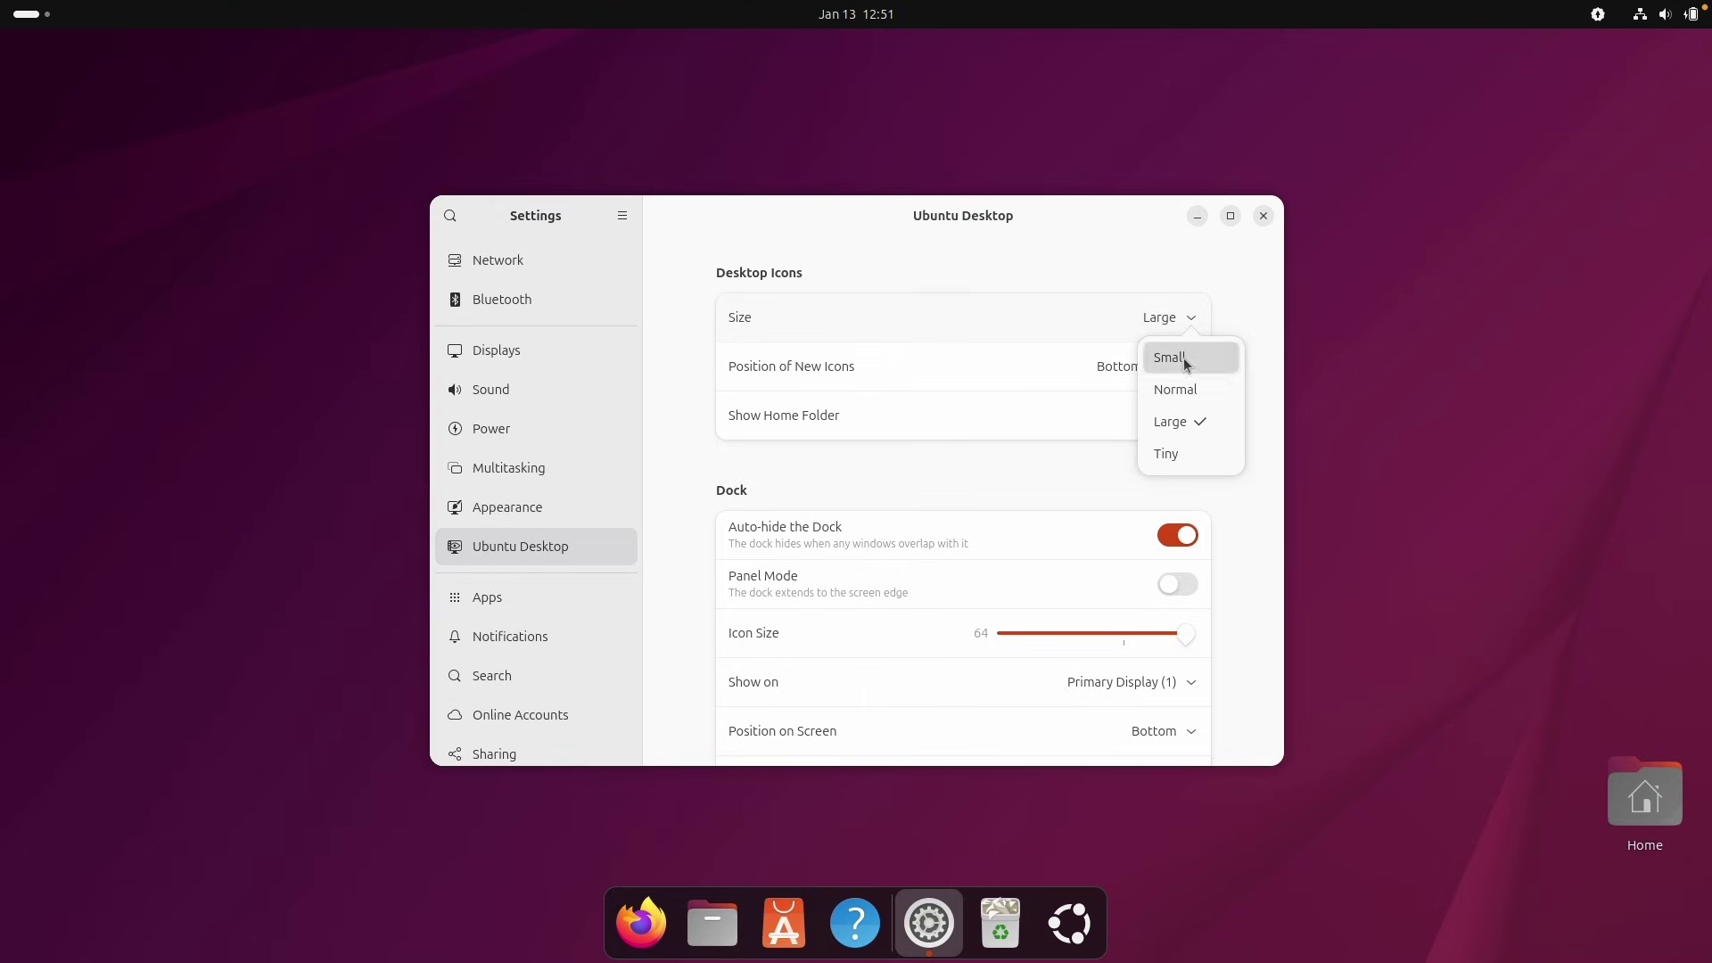
pyautogui.click(1184, 356)
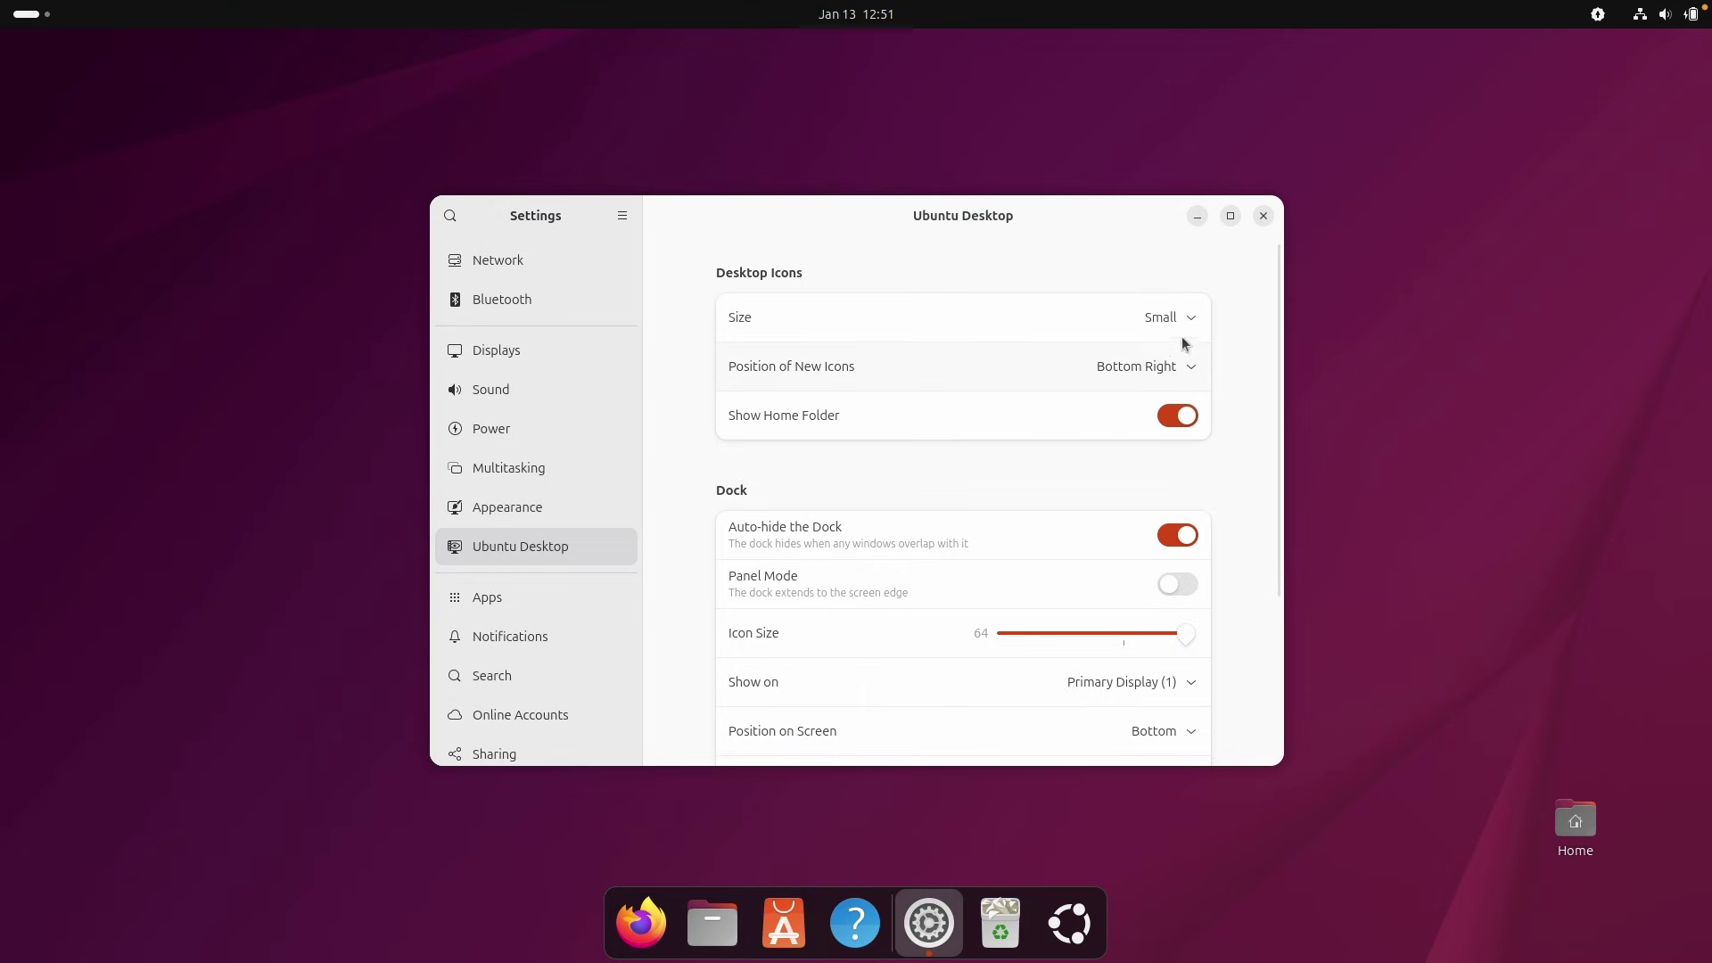
pyautogui.click(554, 506)
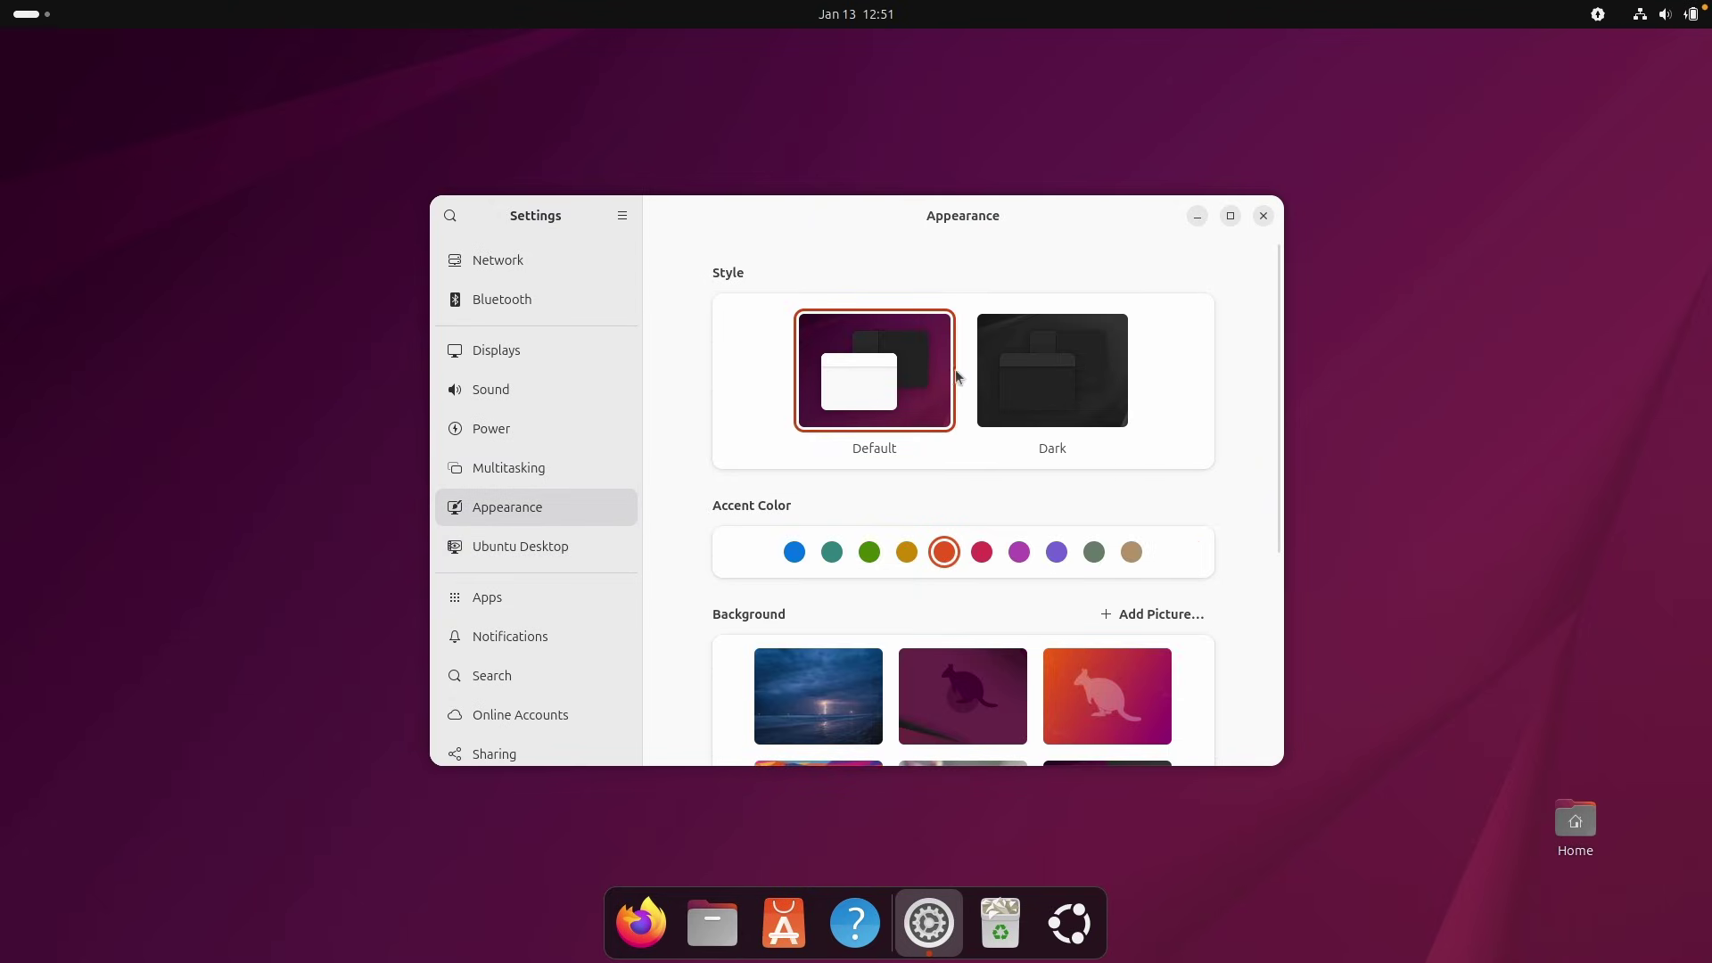
pyautogui.scroll(-5, 767, 397)
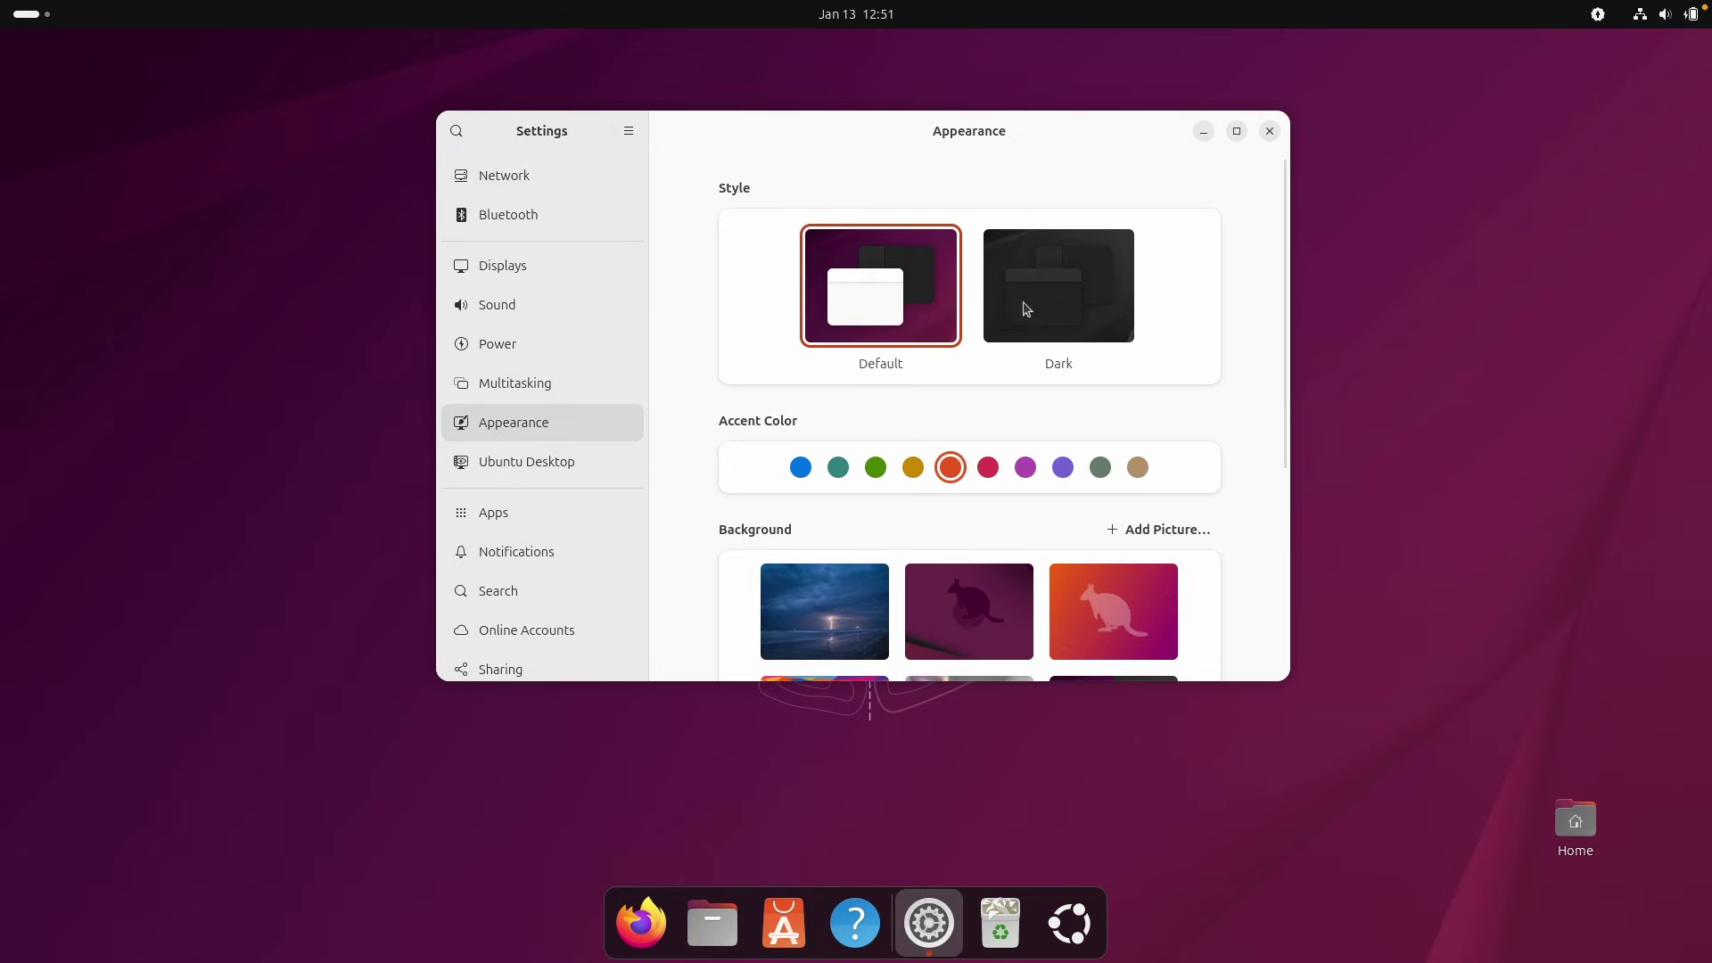
pyautogui.click(1063, 303)
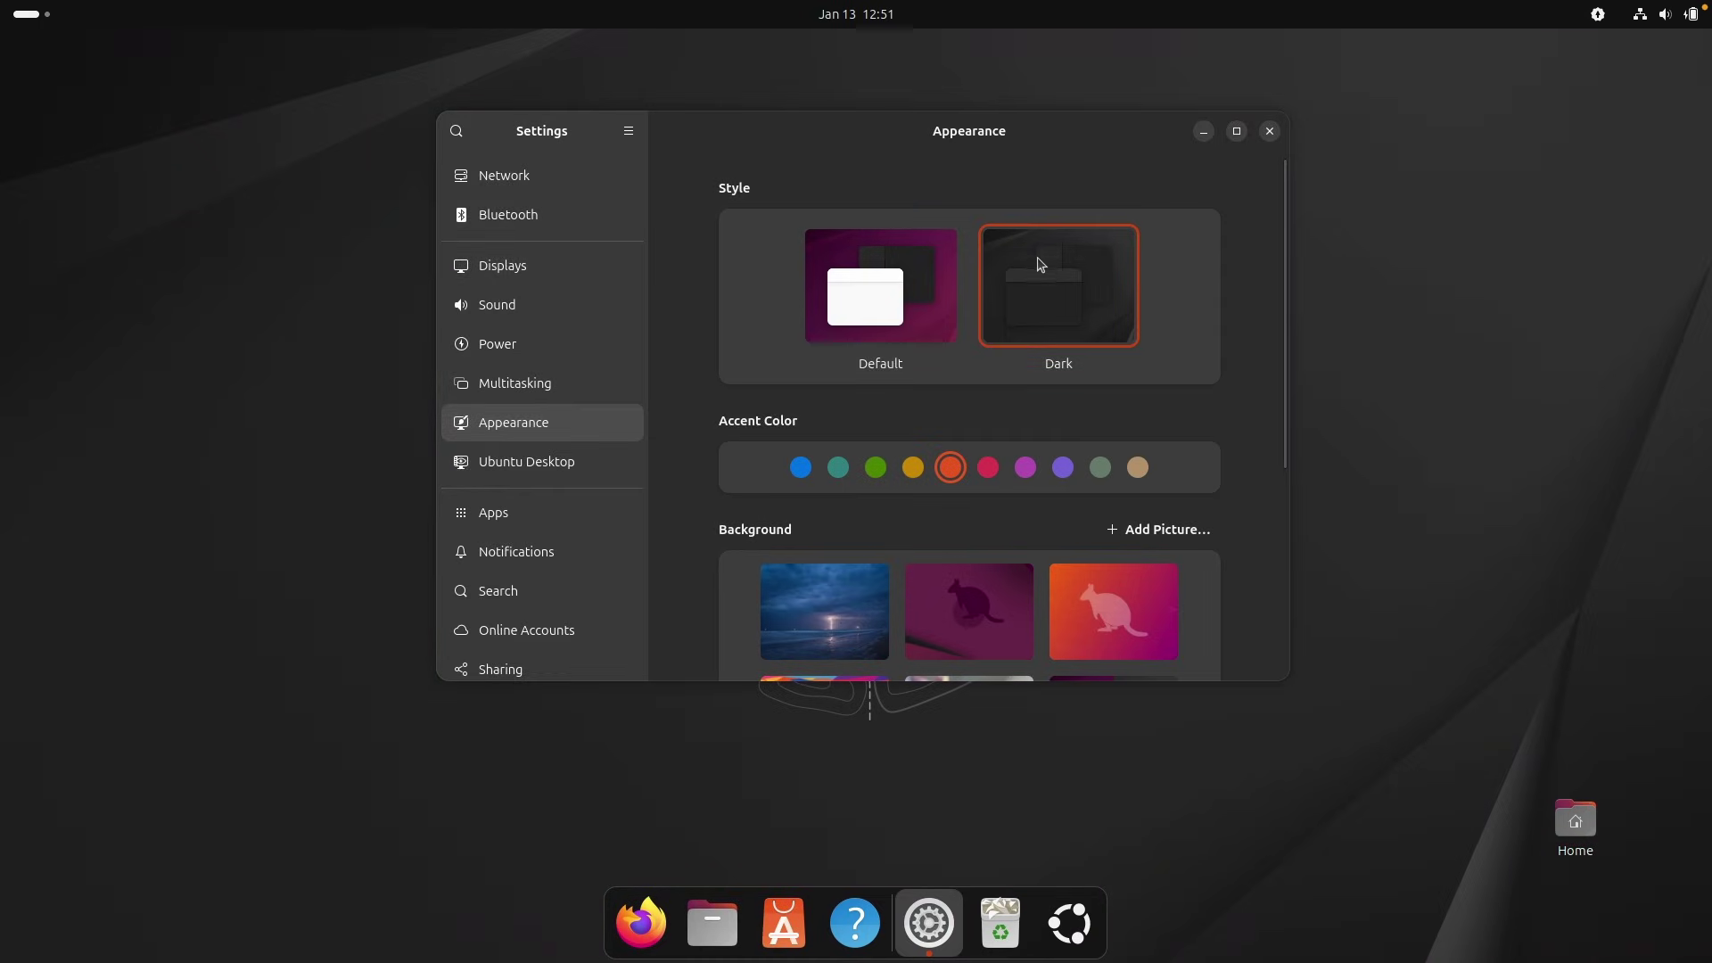
pyautogui.moveTo(765, 140); pyautogui.dragTo(781, 172)
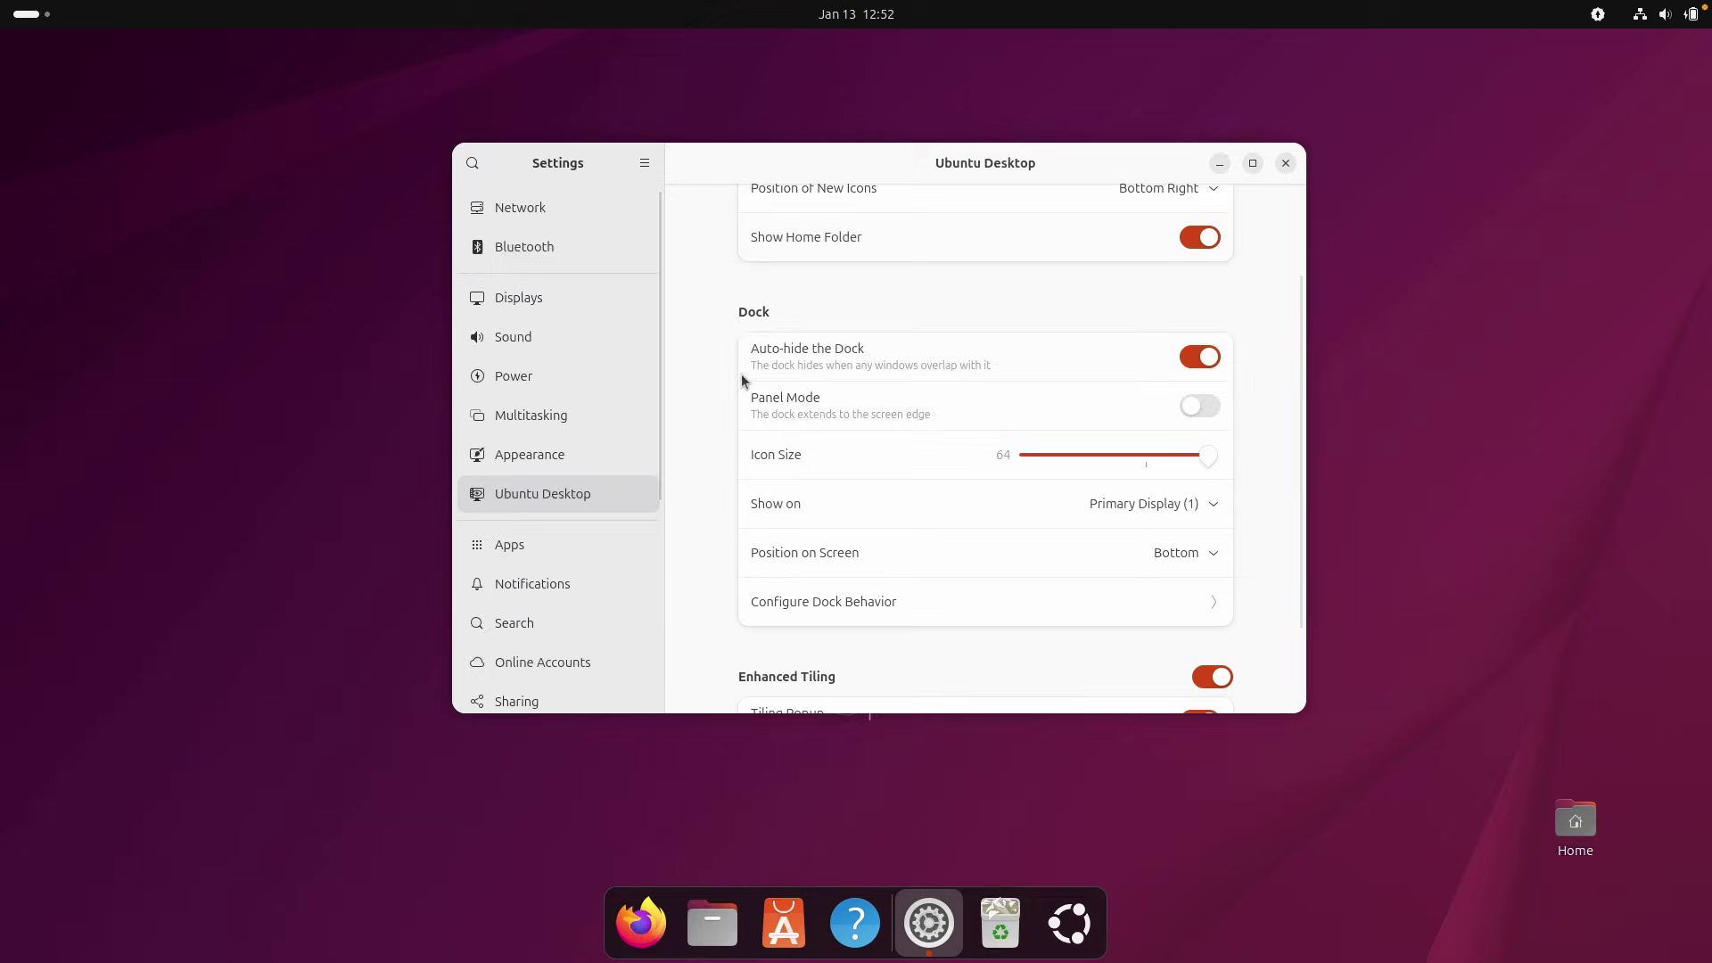
# Review the Configure Dock Behavior options, then close Settings.
pyautogui.scroll(-3, 741, 374)
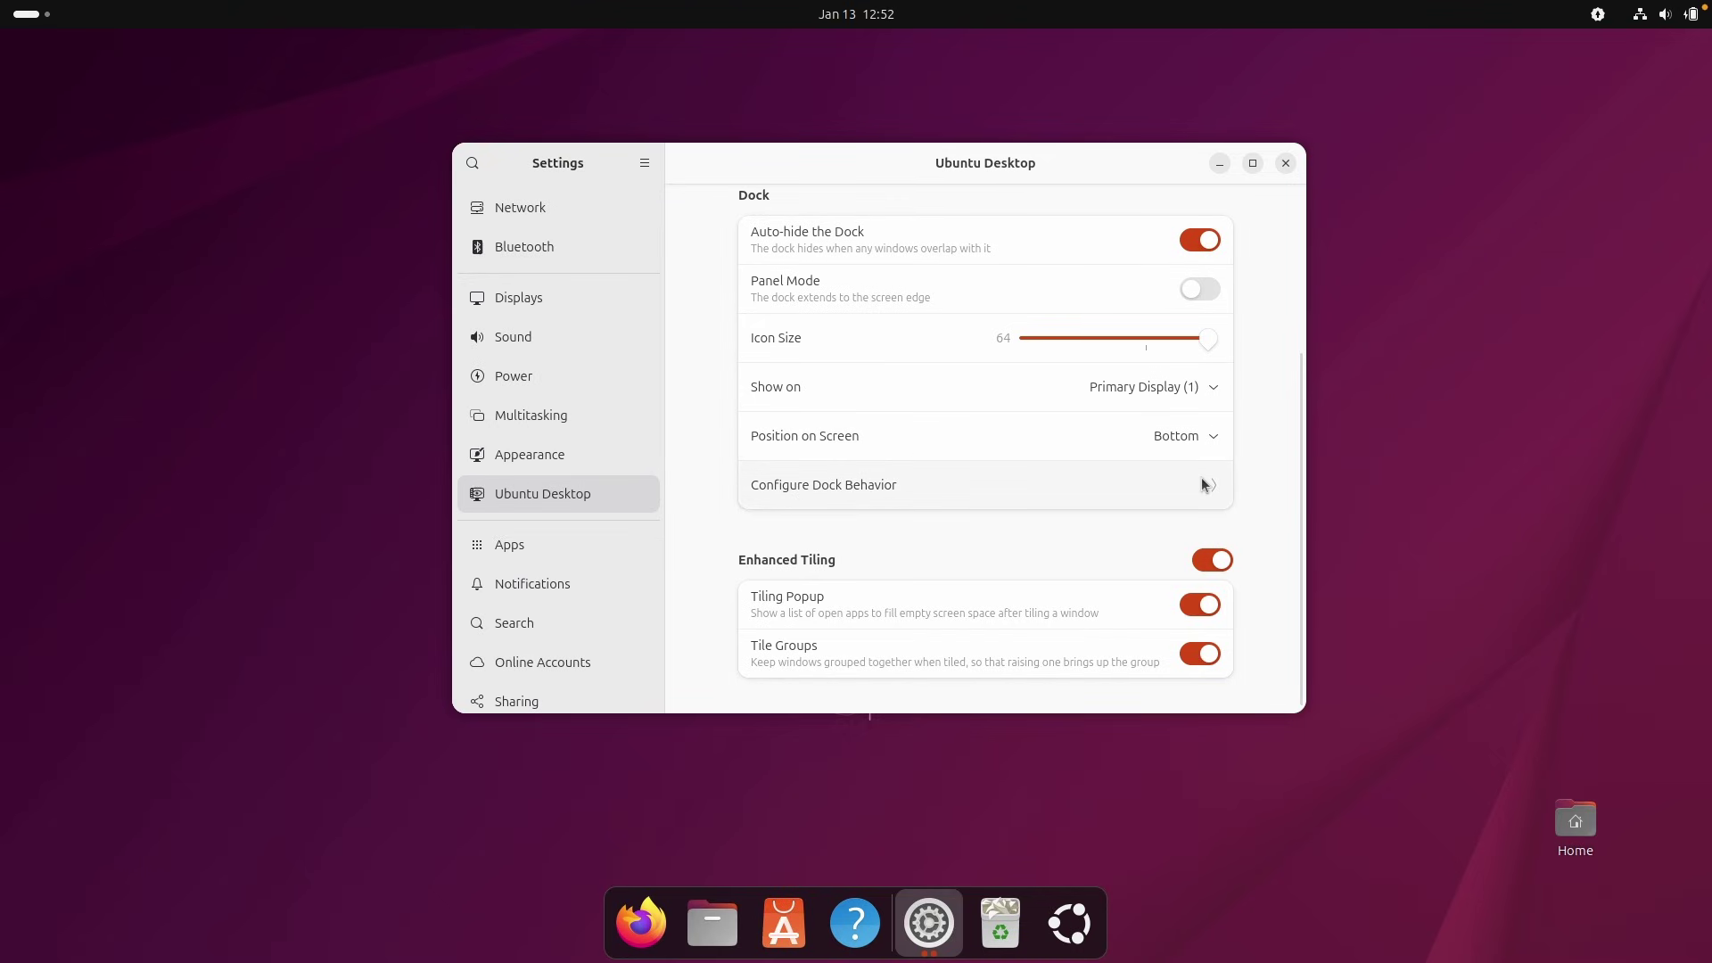
pyautogui.click(1186, 496)
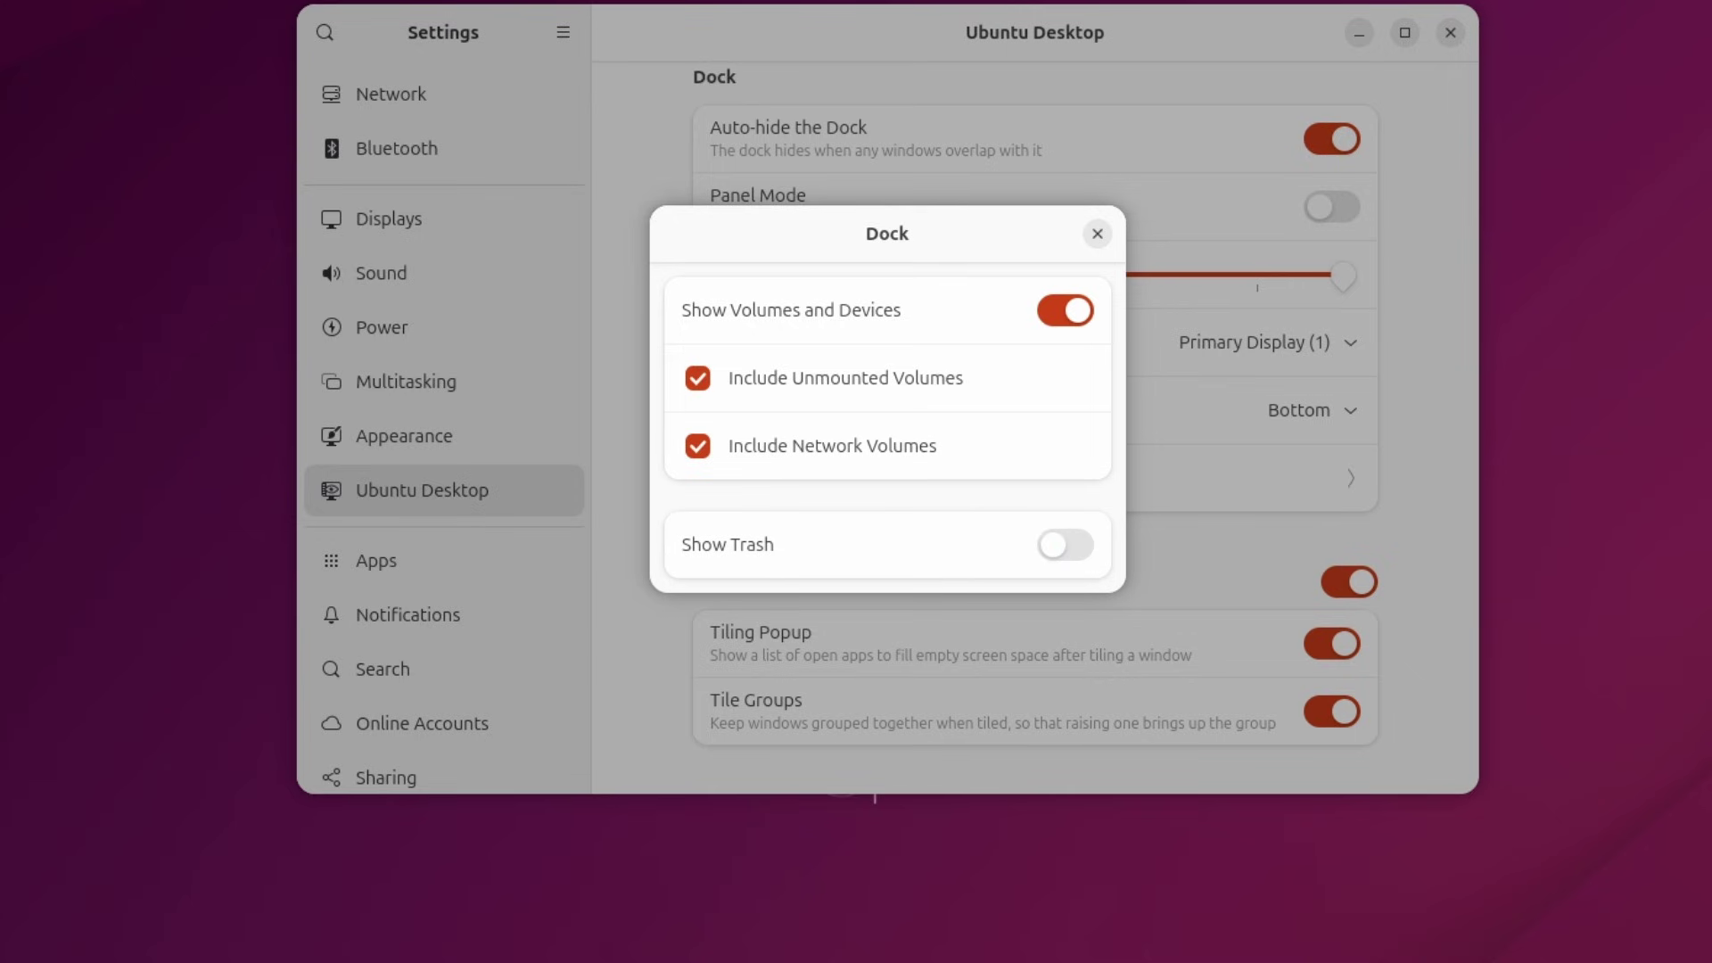
pyautogui.press('Escape')
pyautogui.scroll(-5, 497, 425)
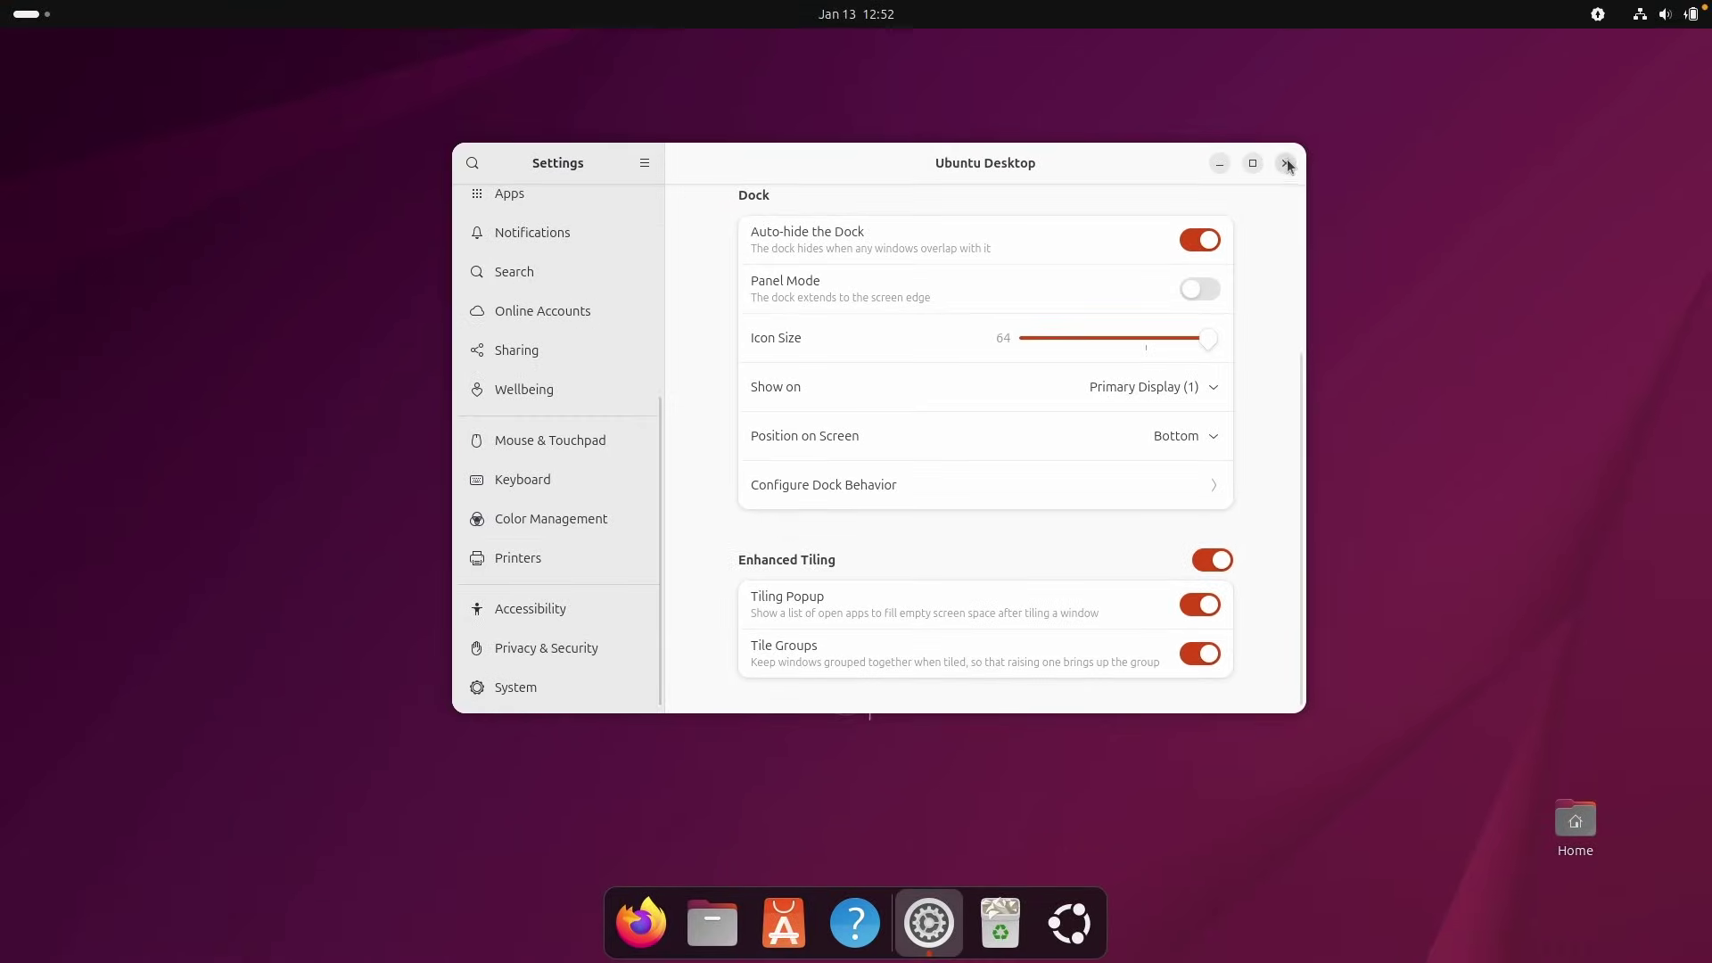
pyautogui.click(1286, 164)
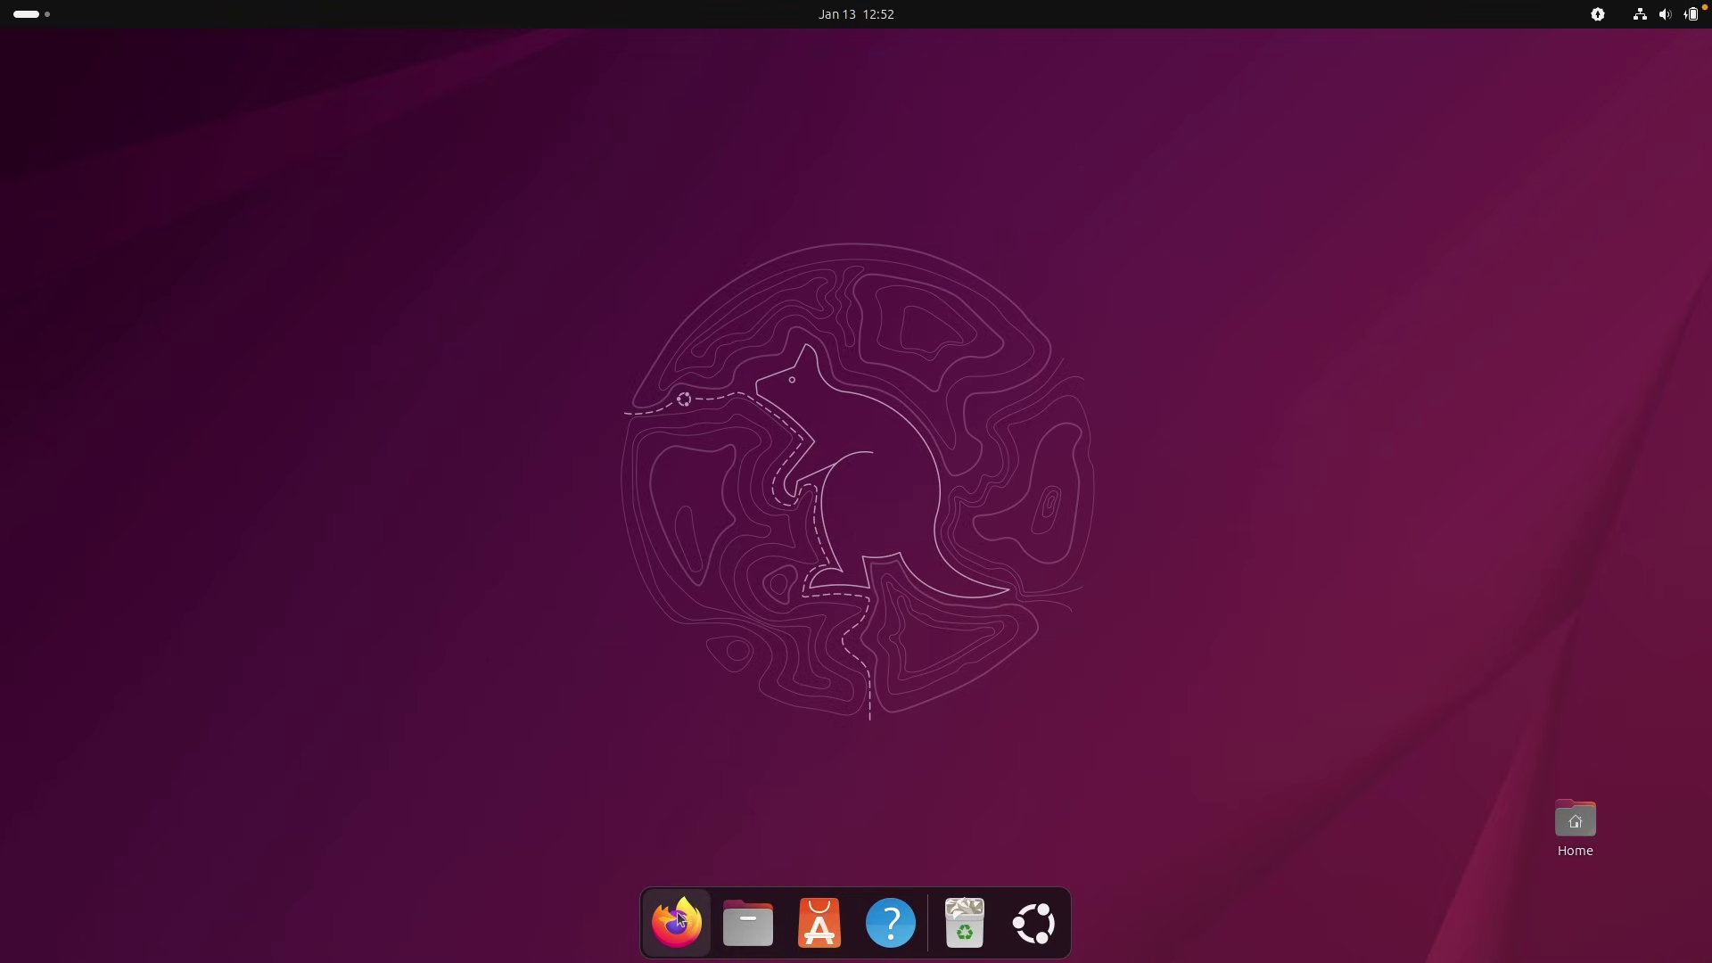
# In the Firefox Google results, select the /usr/share/applications path.
pyautogui.moveTo(1423, 670); pyautogui.dragTo(1645, 838)
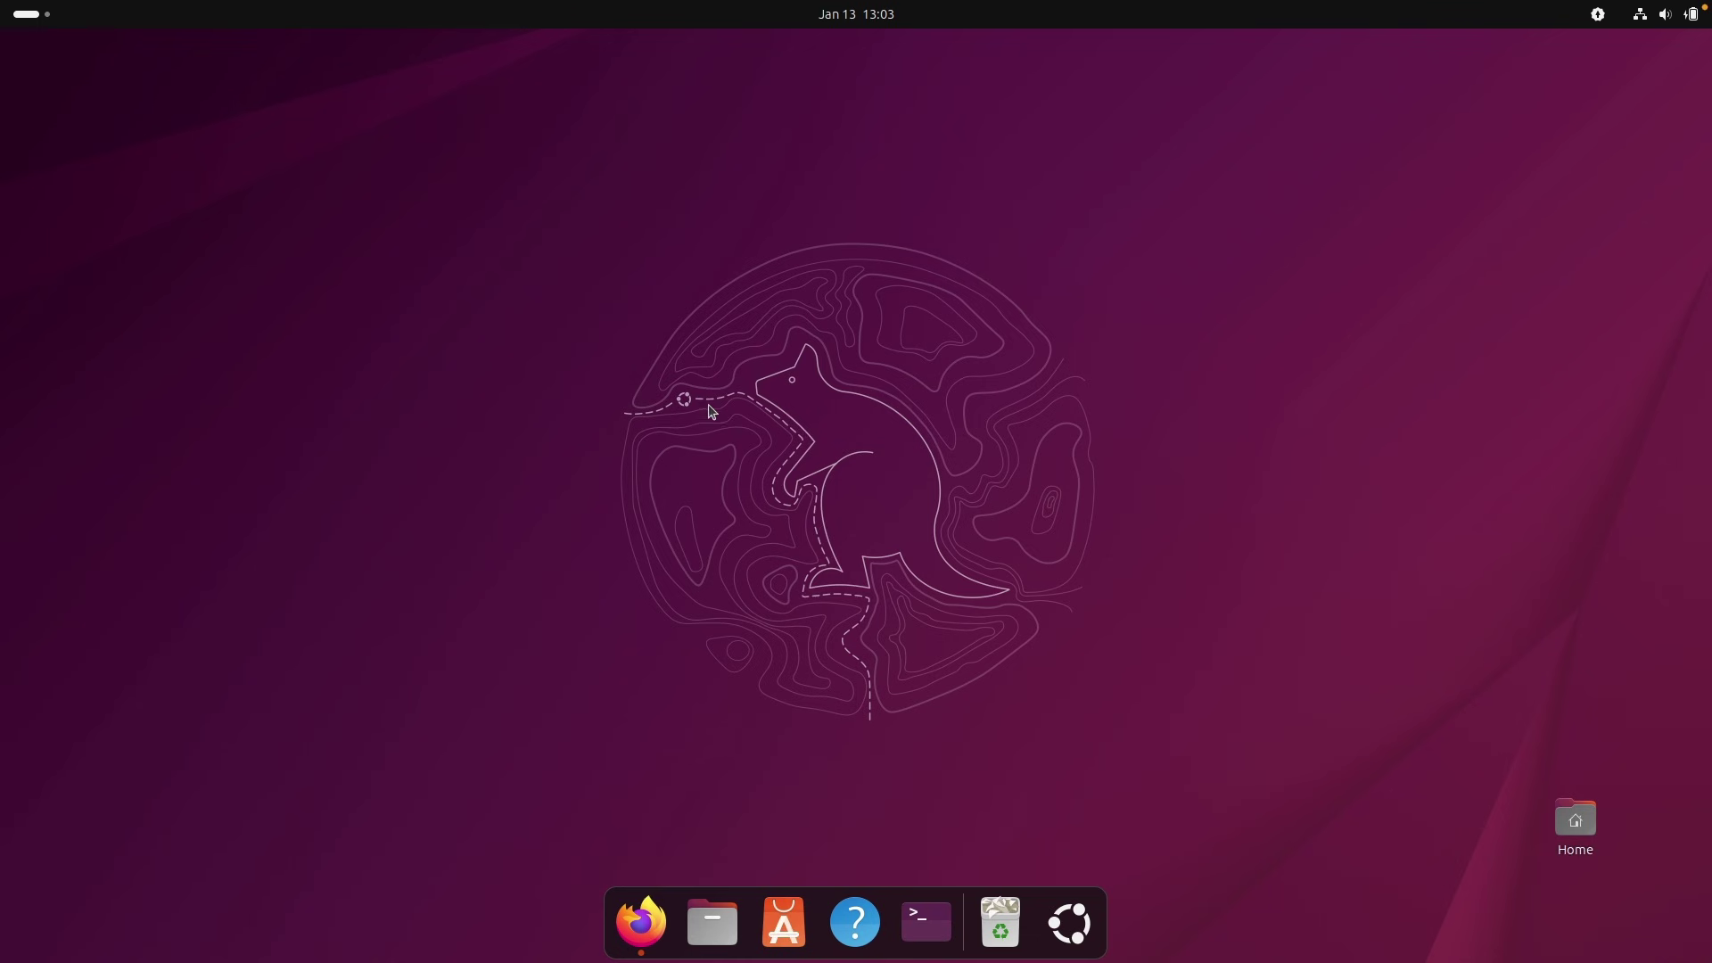
pyautogui.click(641, 922)
pyautogui.scroll(5, 689, 297)
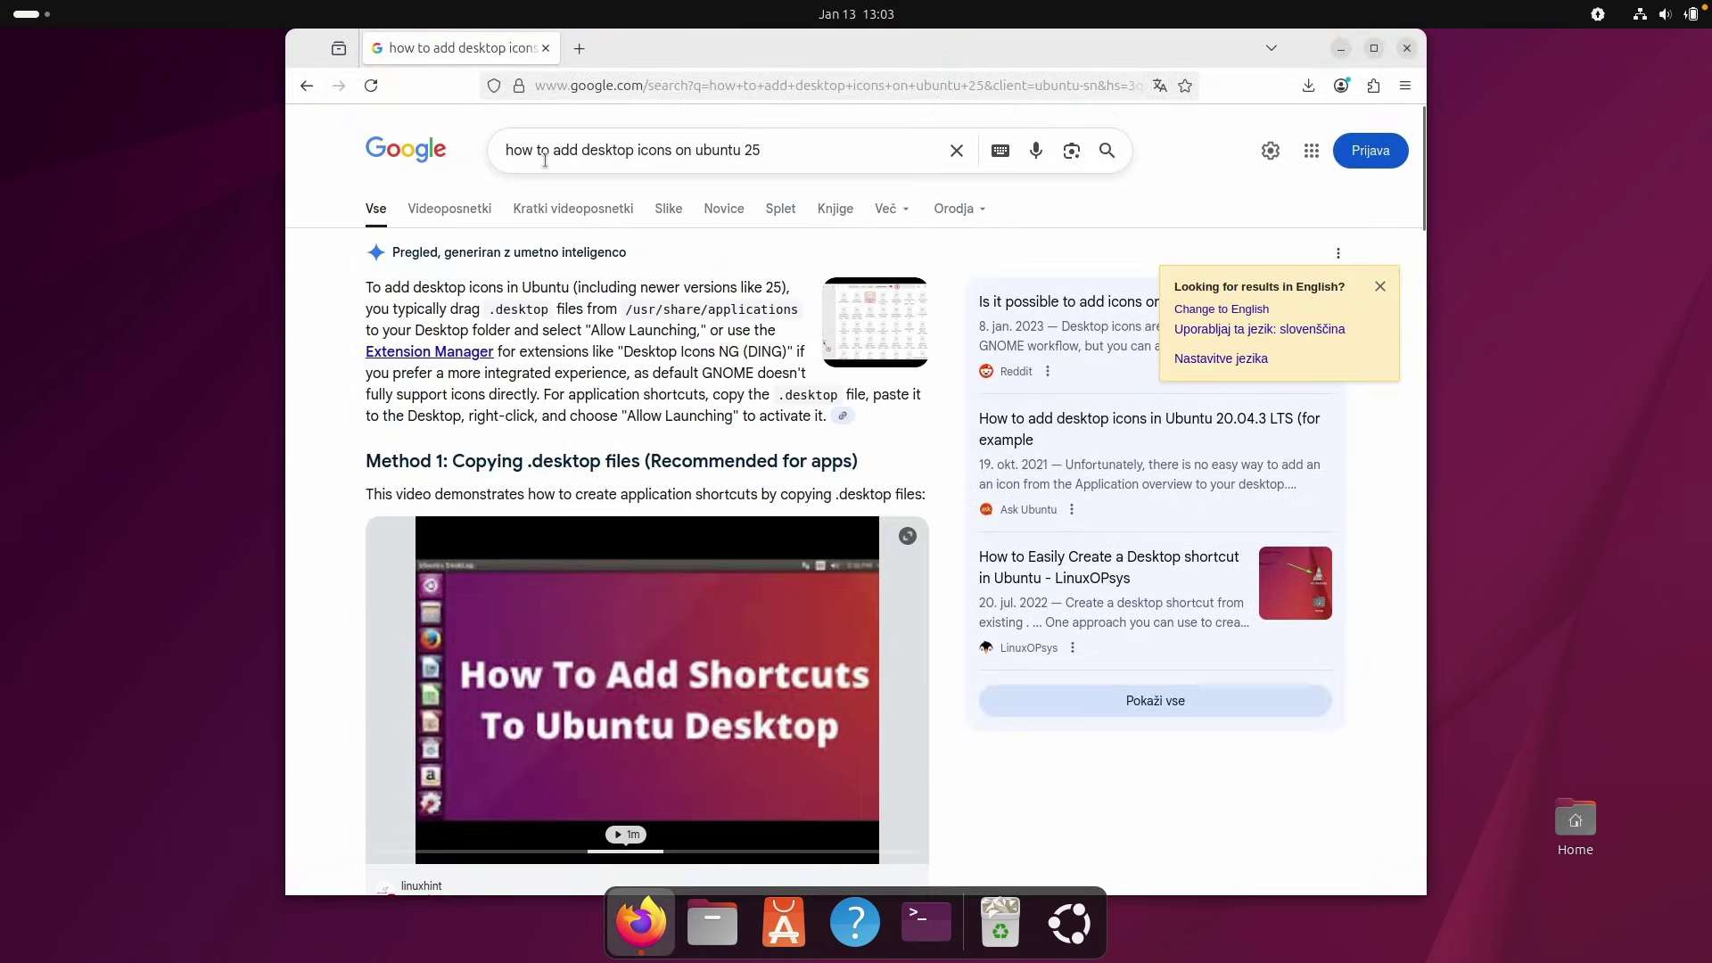
pyautogui.scroll(-6, 824, 318)
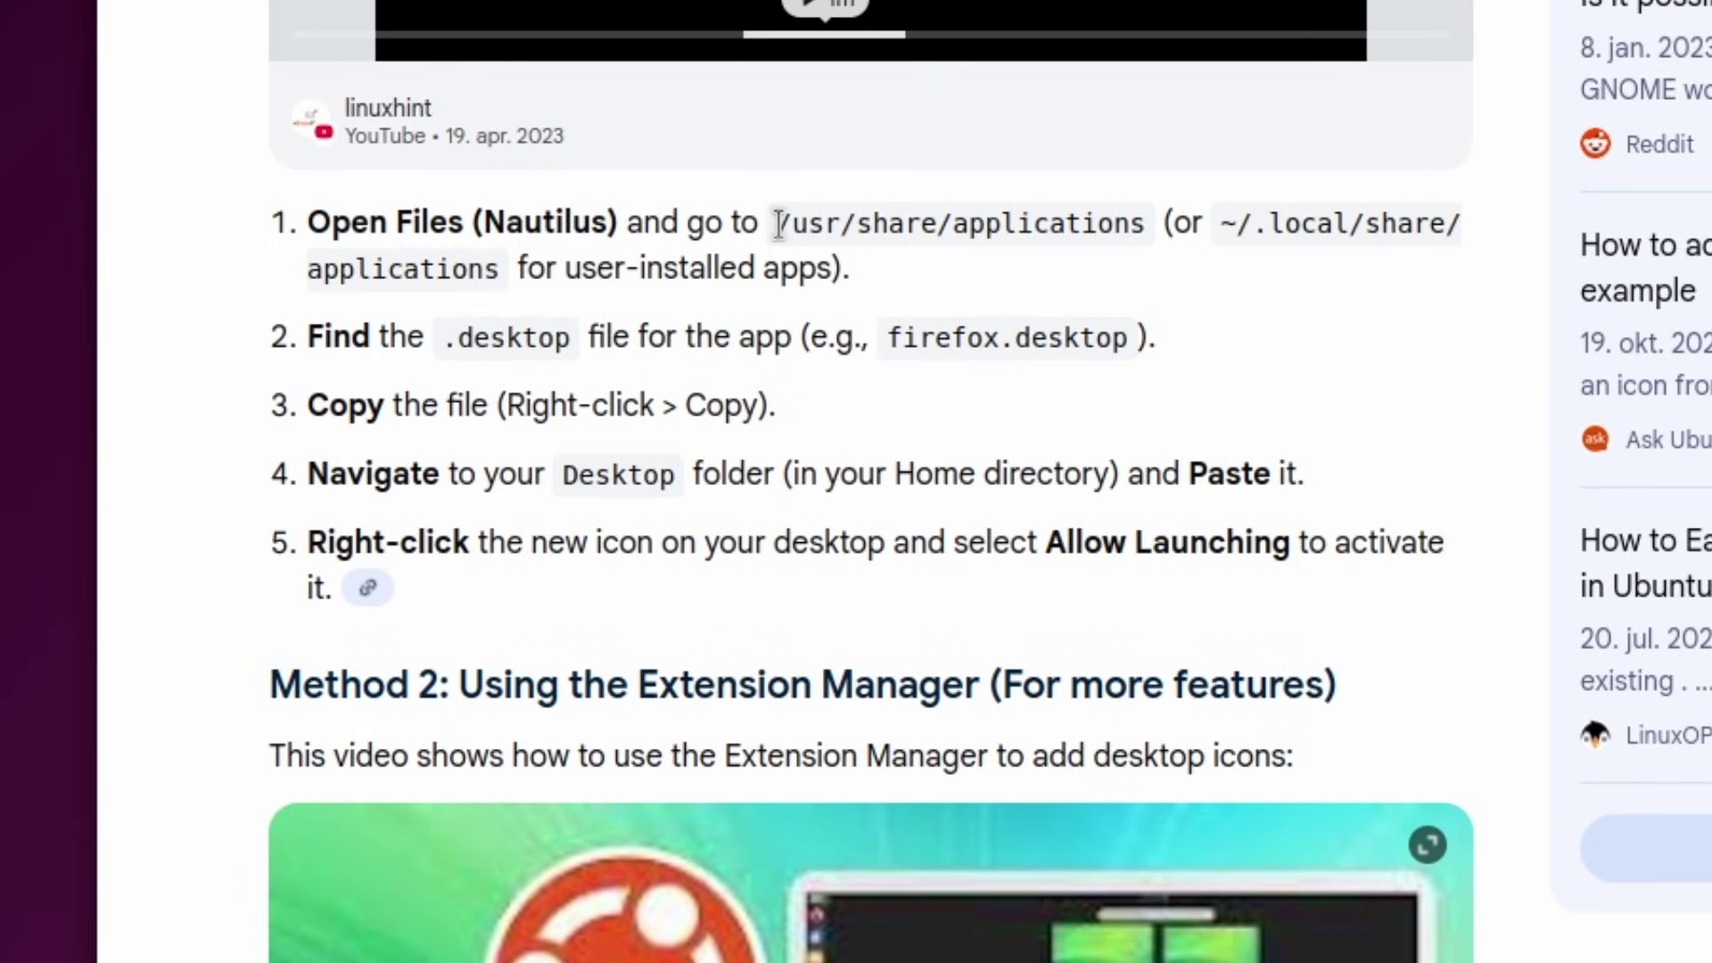
pyautogui.moveTo(602, 324); pyautogui.dragTo(766, 322)
pyautogui.moveTo(1126, 221); pyautogui.dragTo(1148, 222)
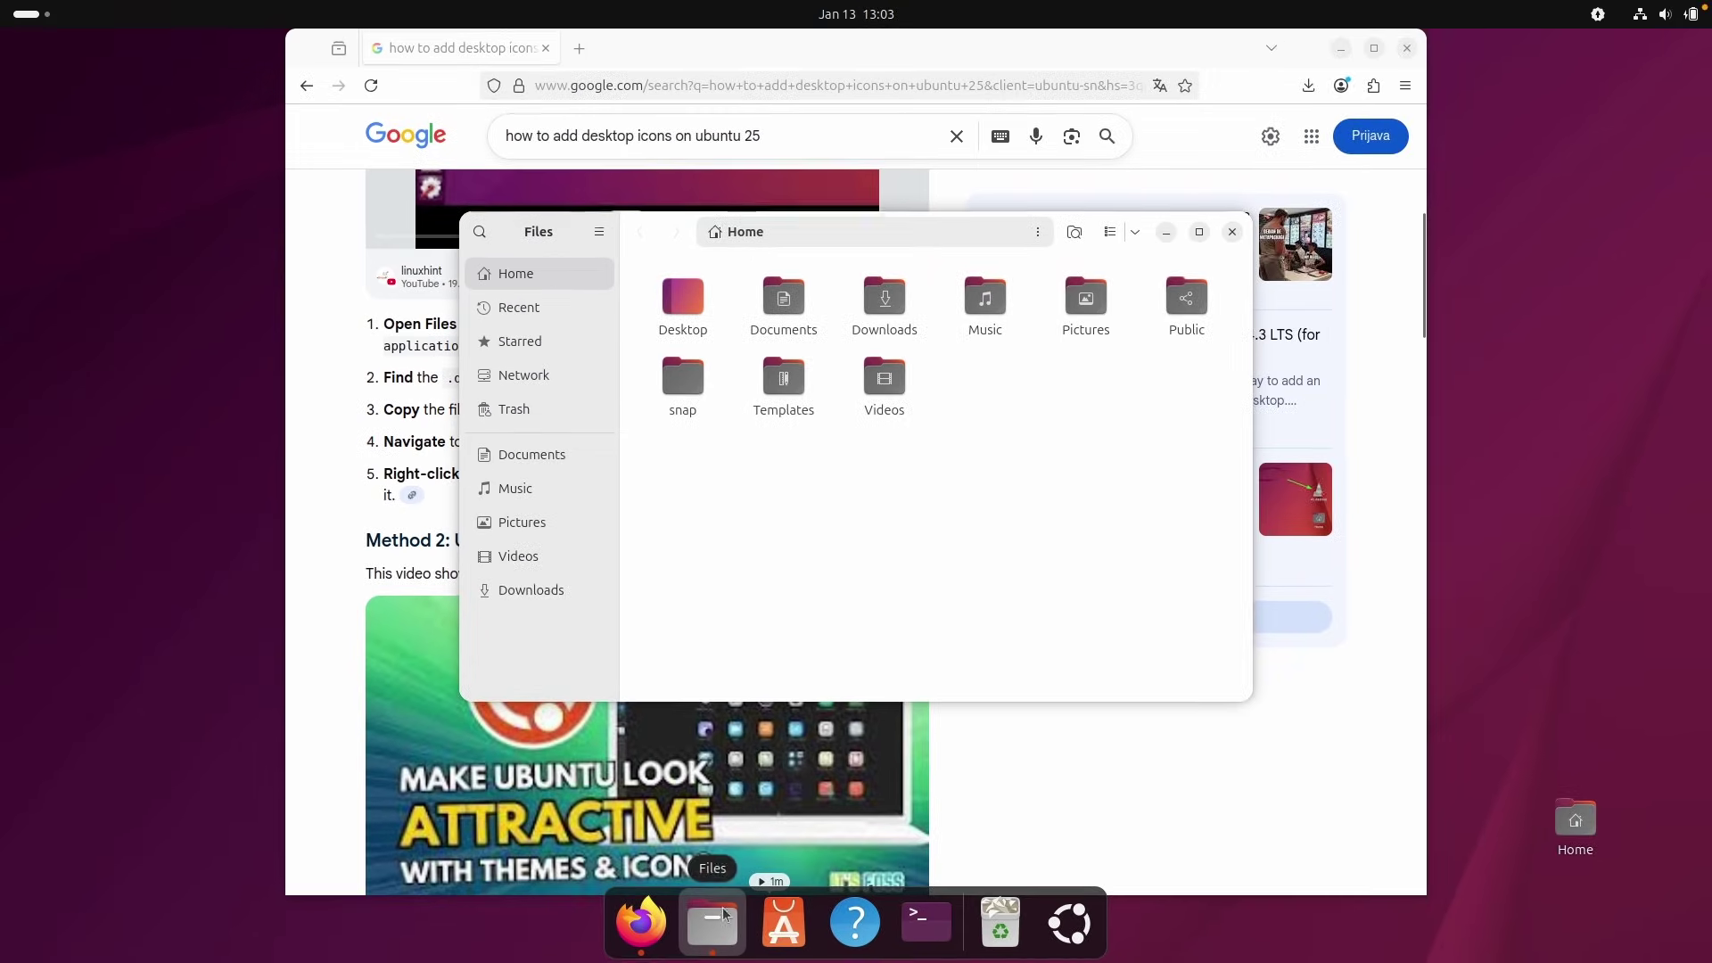
# Go to /usr/share/applications in Files by pasting the path.
pyautogui.hotkey('ctrl', 'l')
pyautogui.write('/usr/share/applications/')
pyautogui.press('Return')
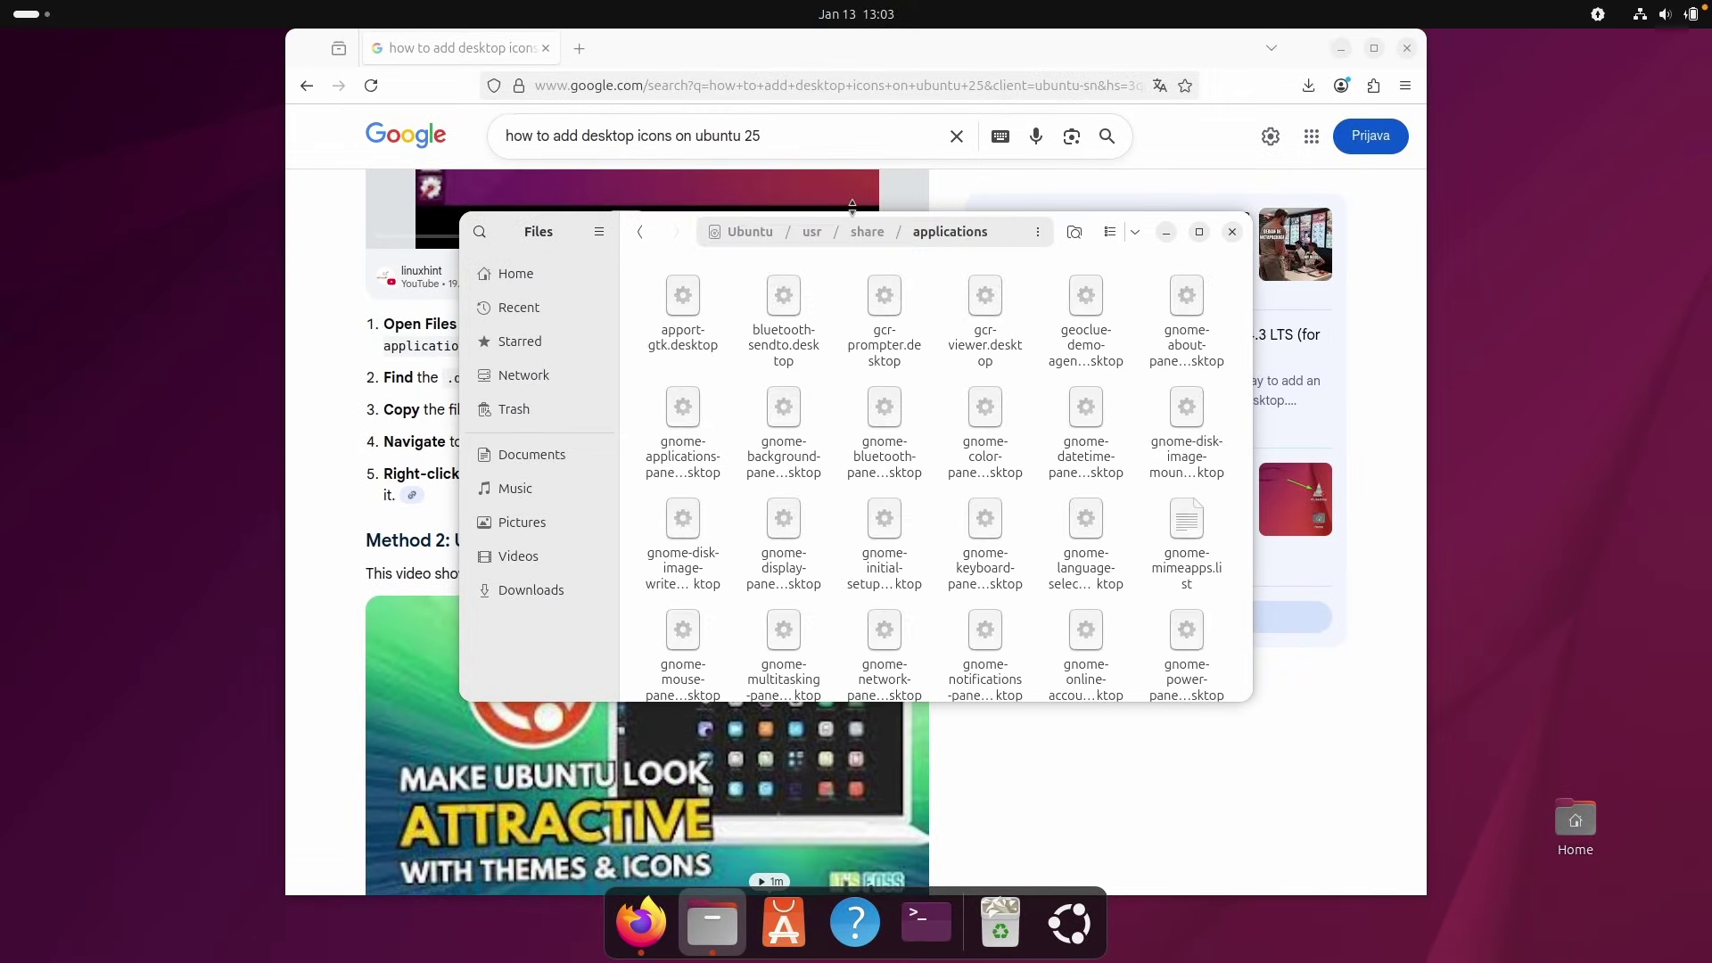
pyautogui.moveTo(1097, 233); pyautogui.dragTo(1193, 118)
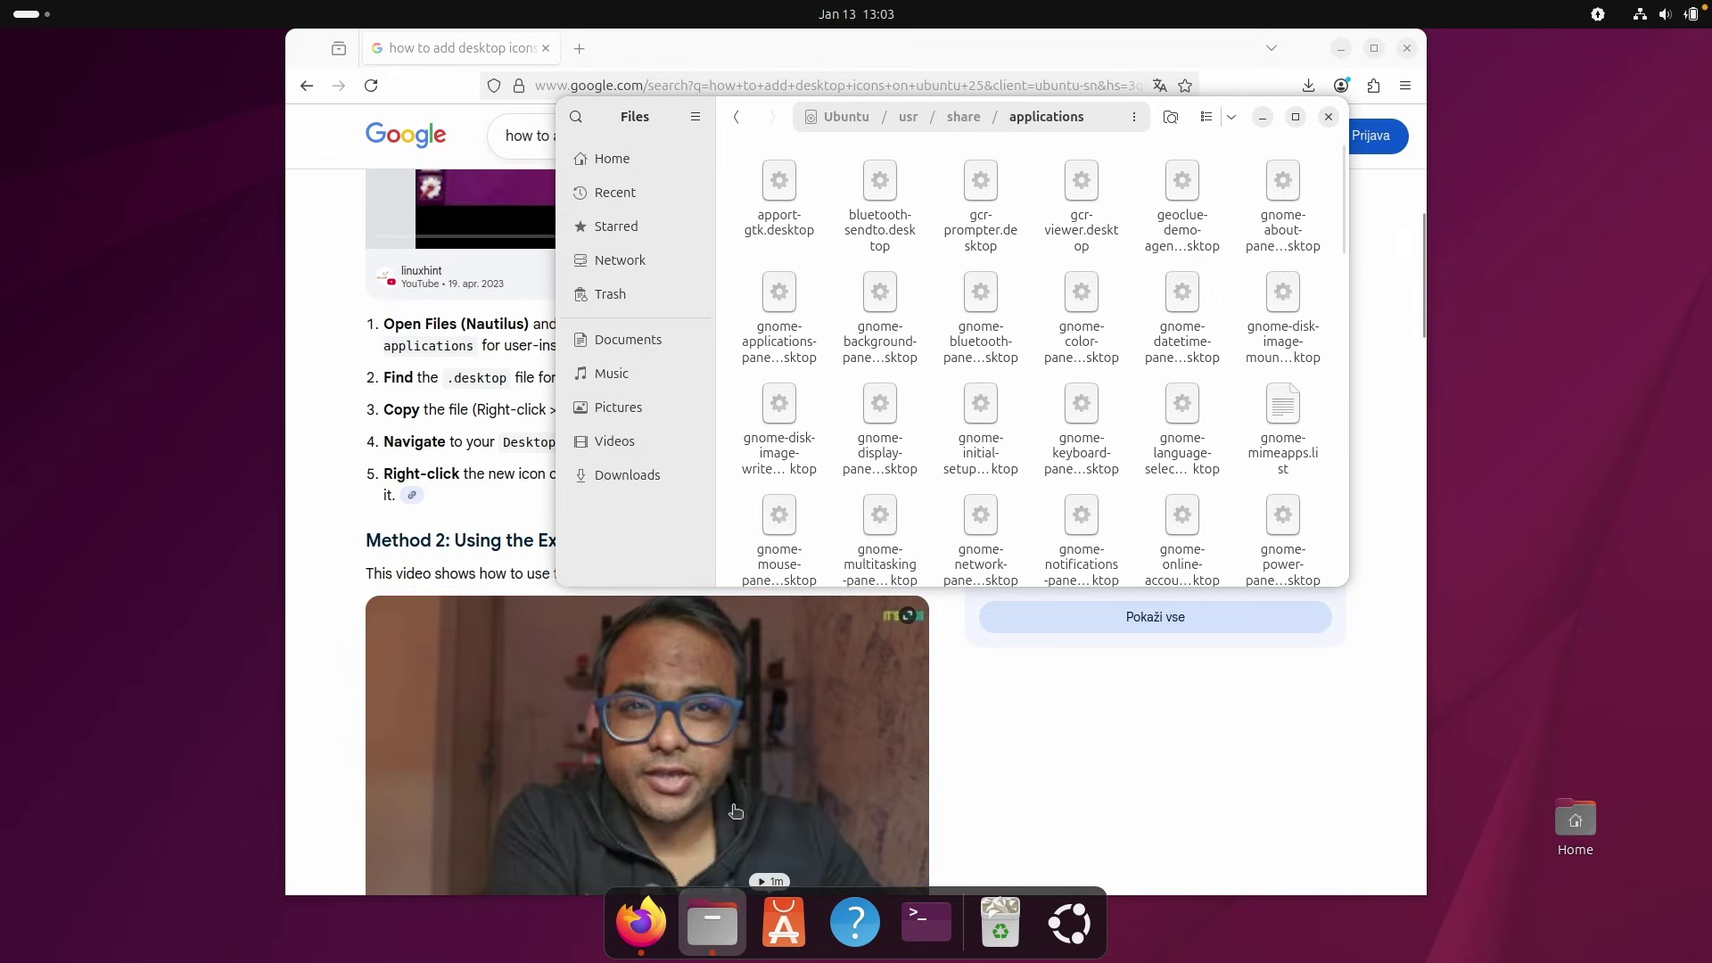
# Open a second Files window on Desktop and arrange it beside the applications window.
pyautogui.rightClick(713, 923)
pyautogui.click(703, 599)
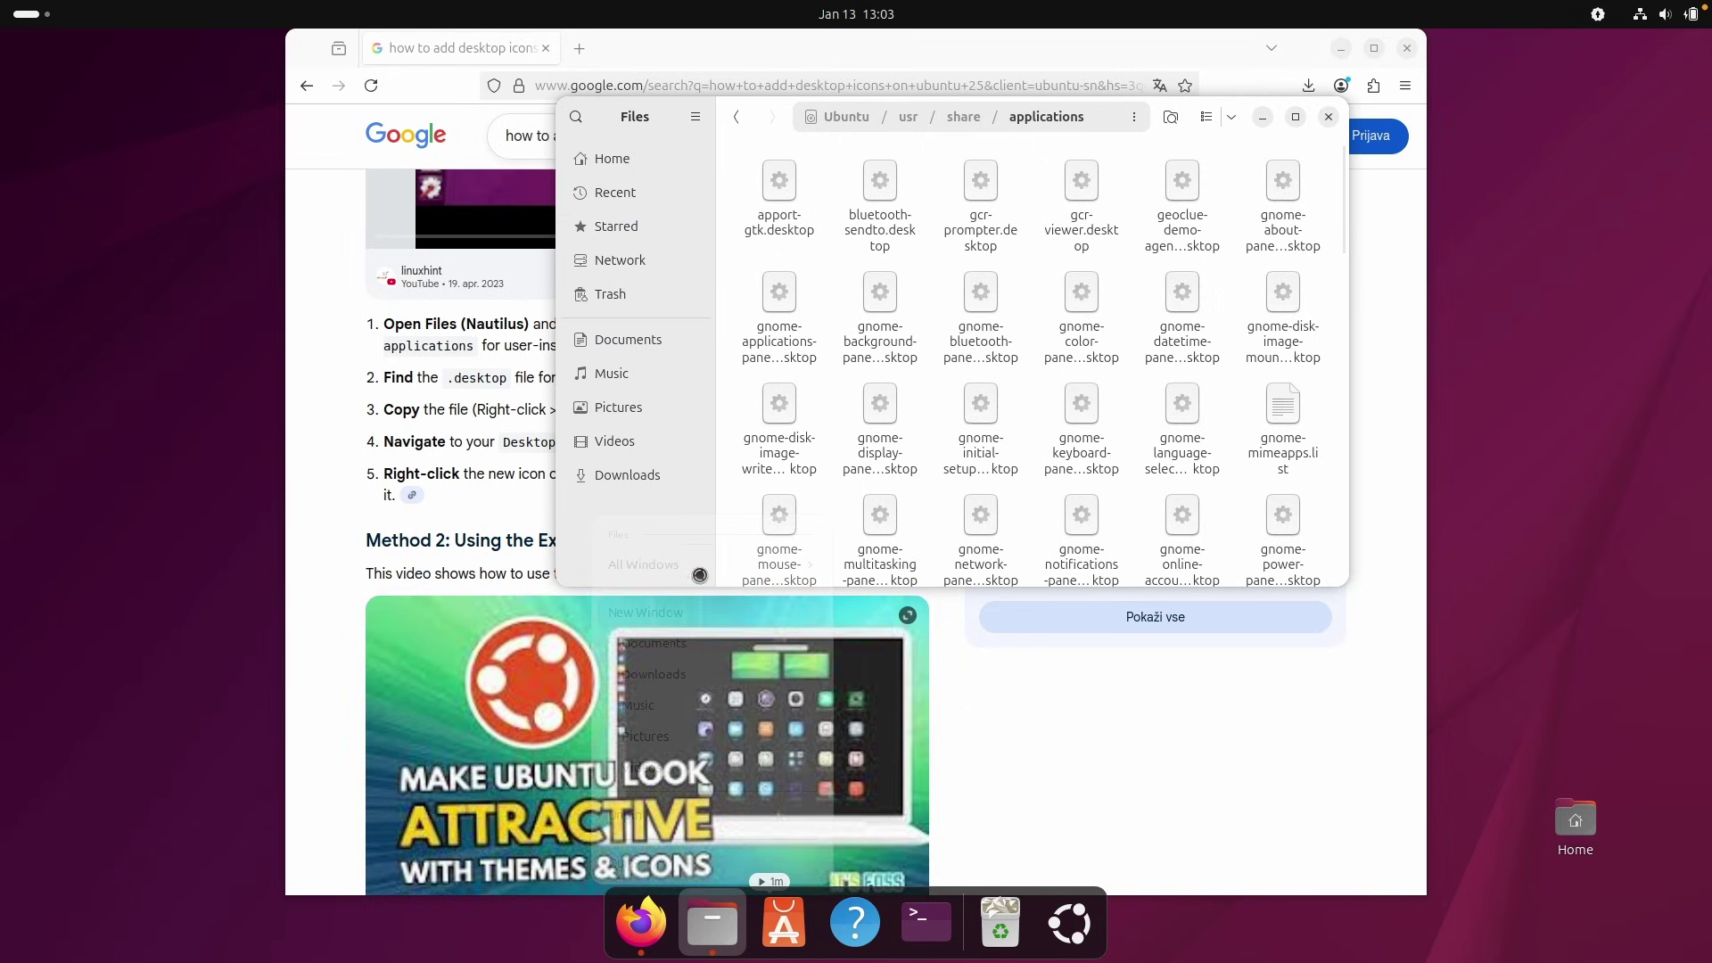
pyautogui.click(368, 402)
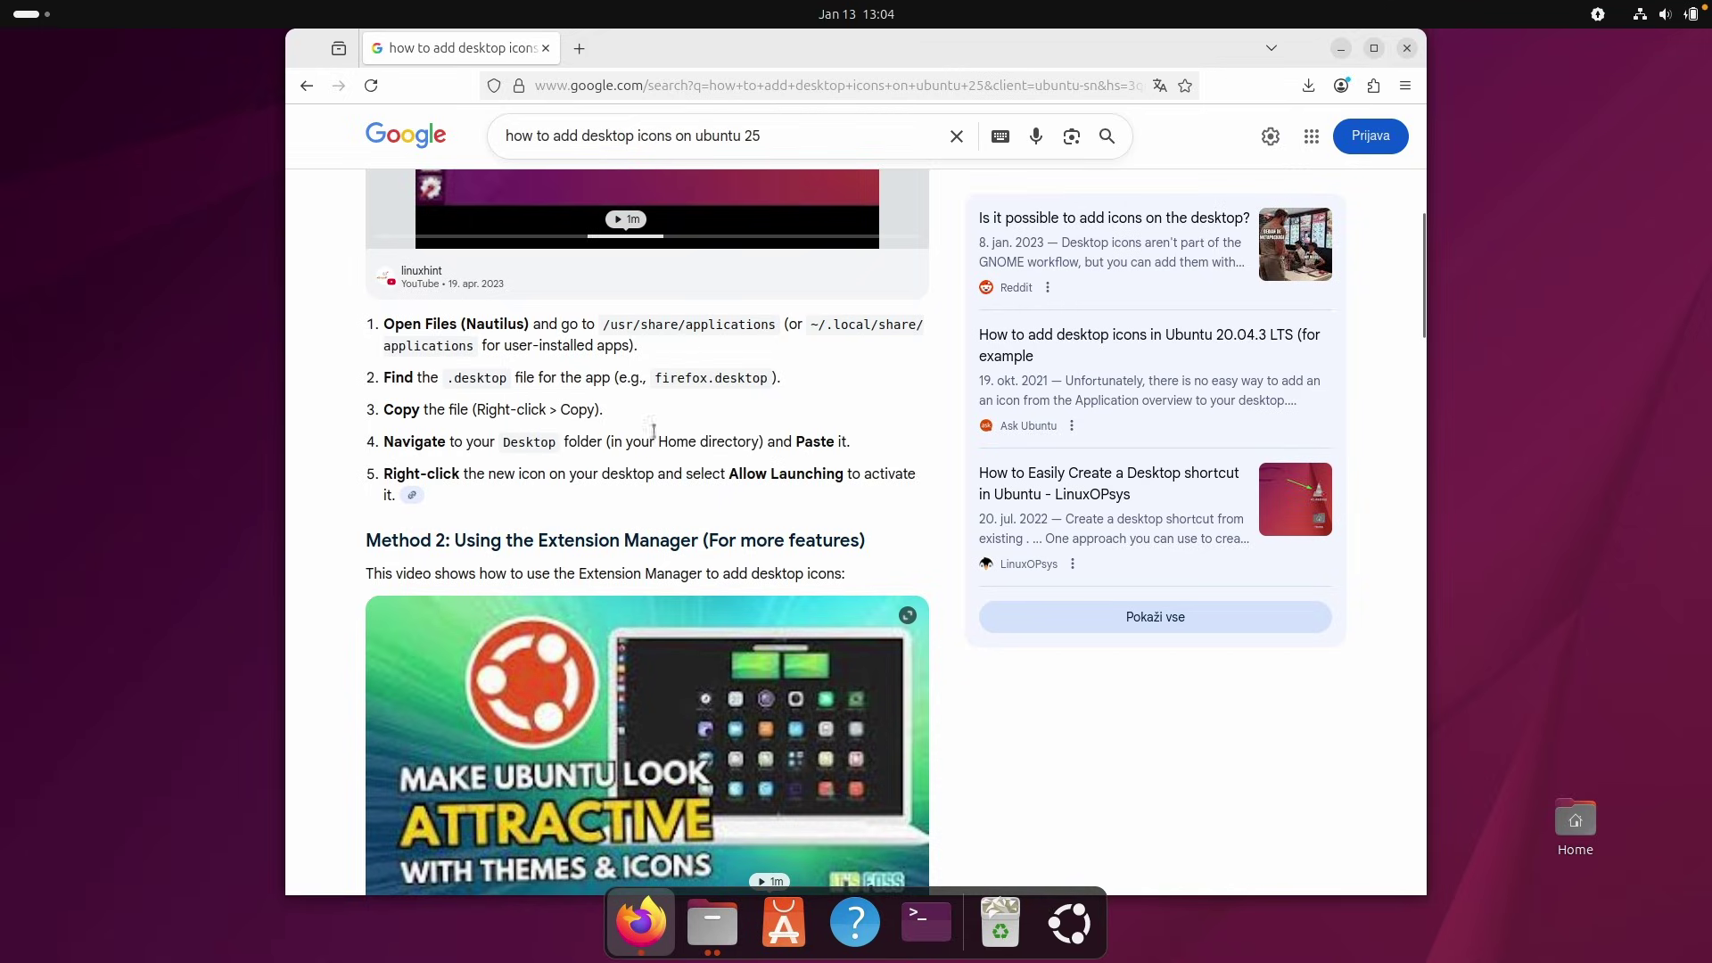
pyautogui.hotkey('alt', 'Tab')
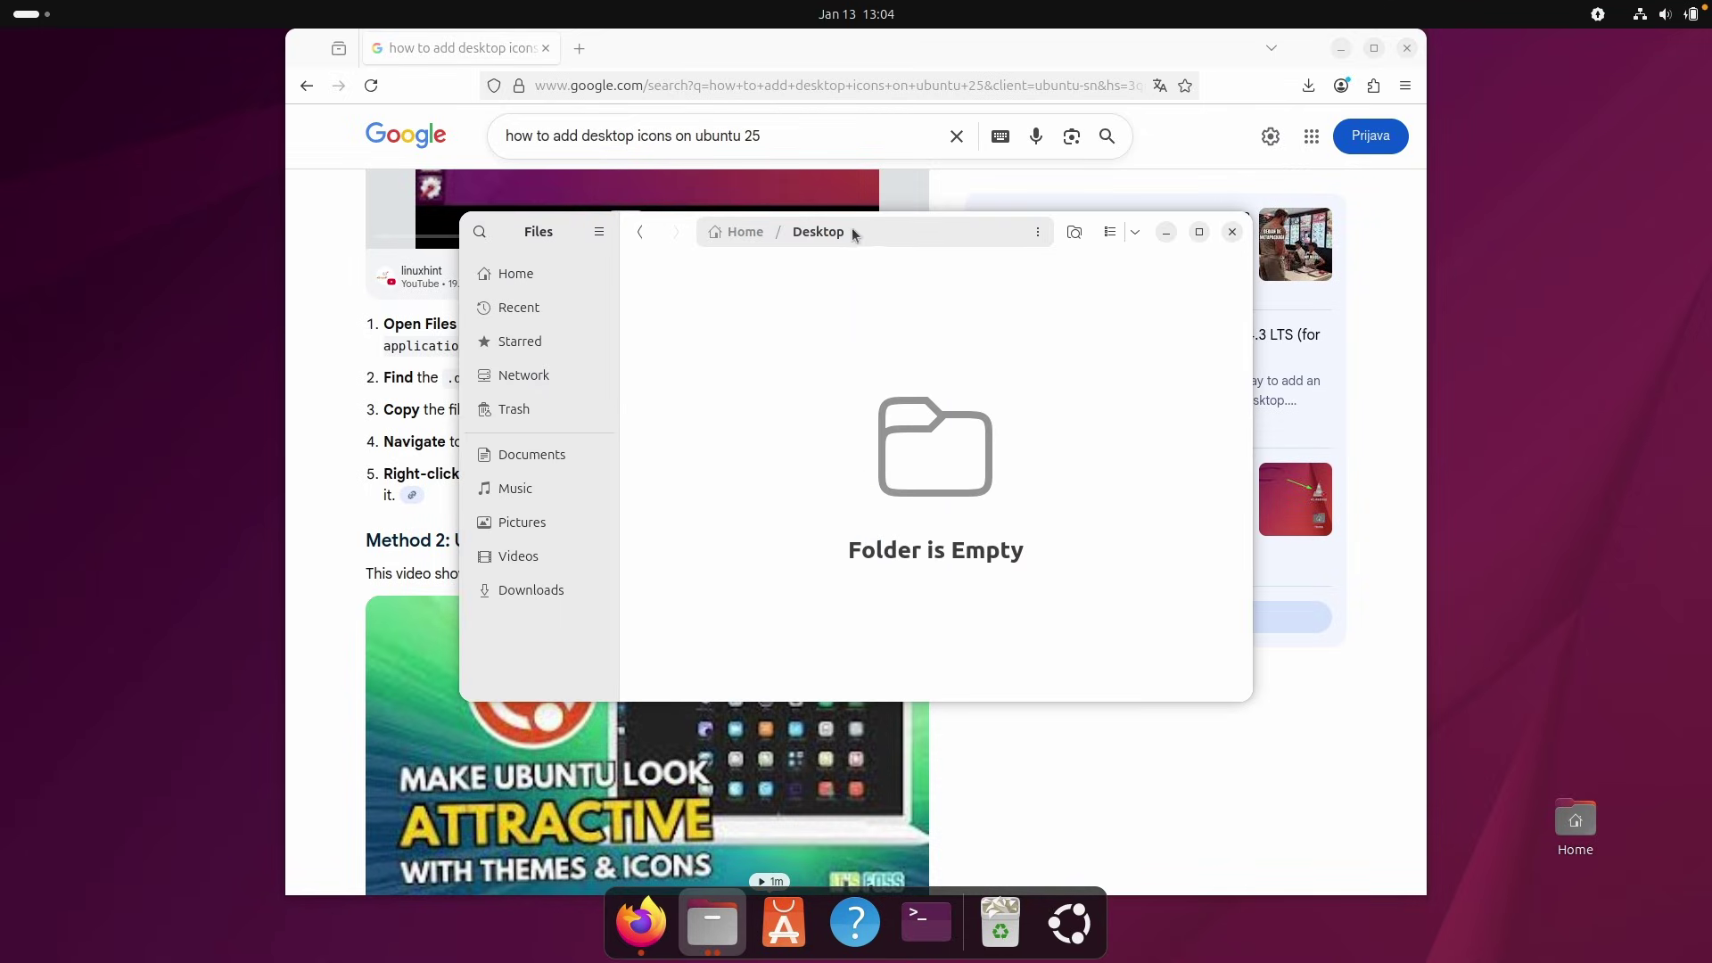
pyautogui.moveTo(1052, 243); pyautogui.dragTo(1106, 338)
pyautogui.rightClick(713, 923)
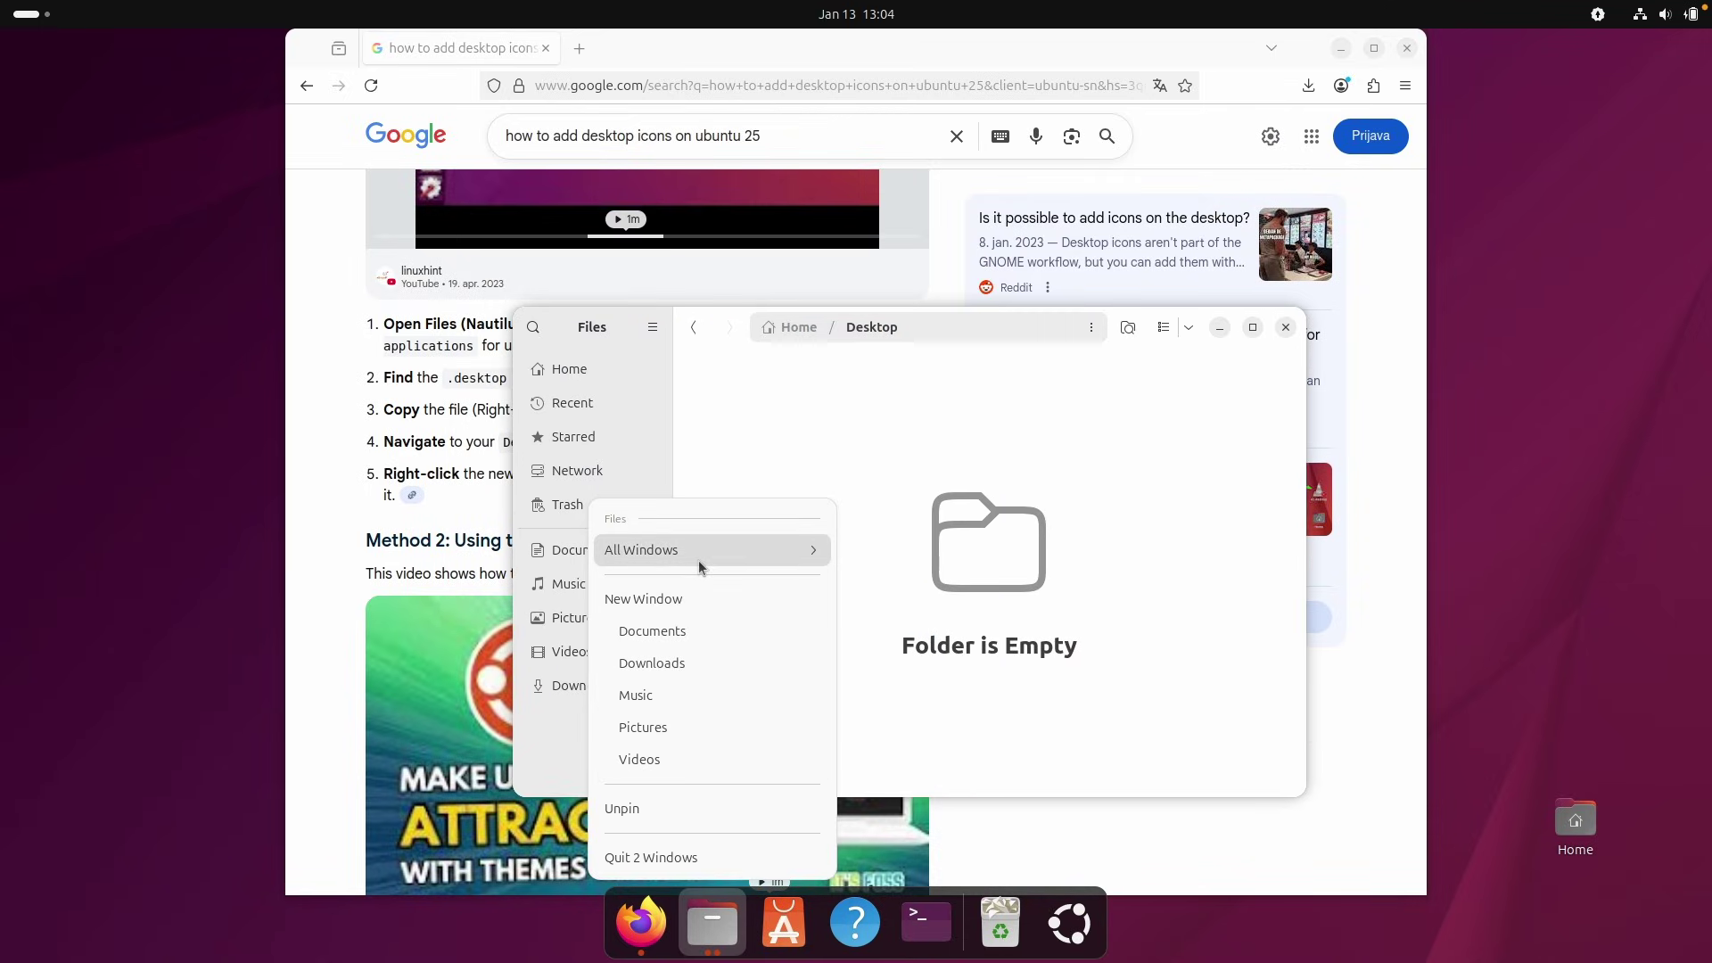
pyautogui.click(700, 552)
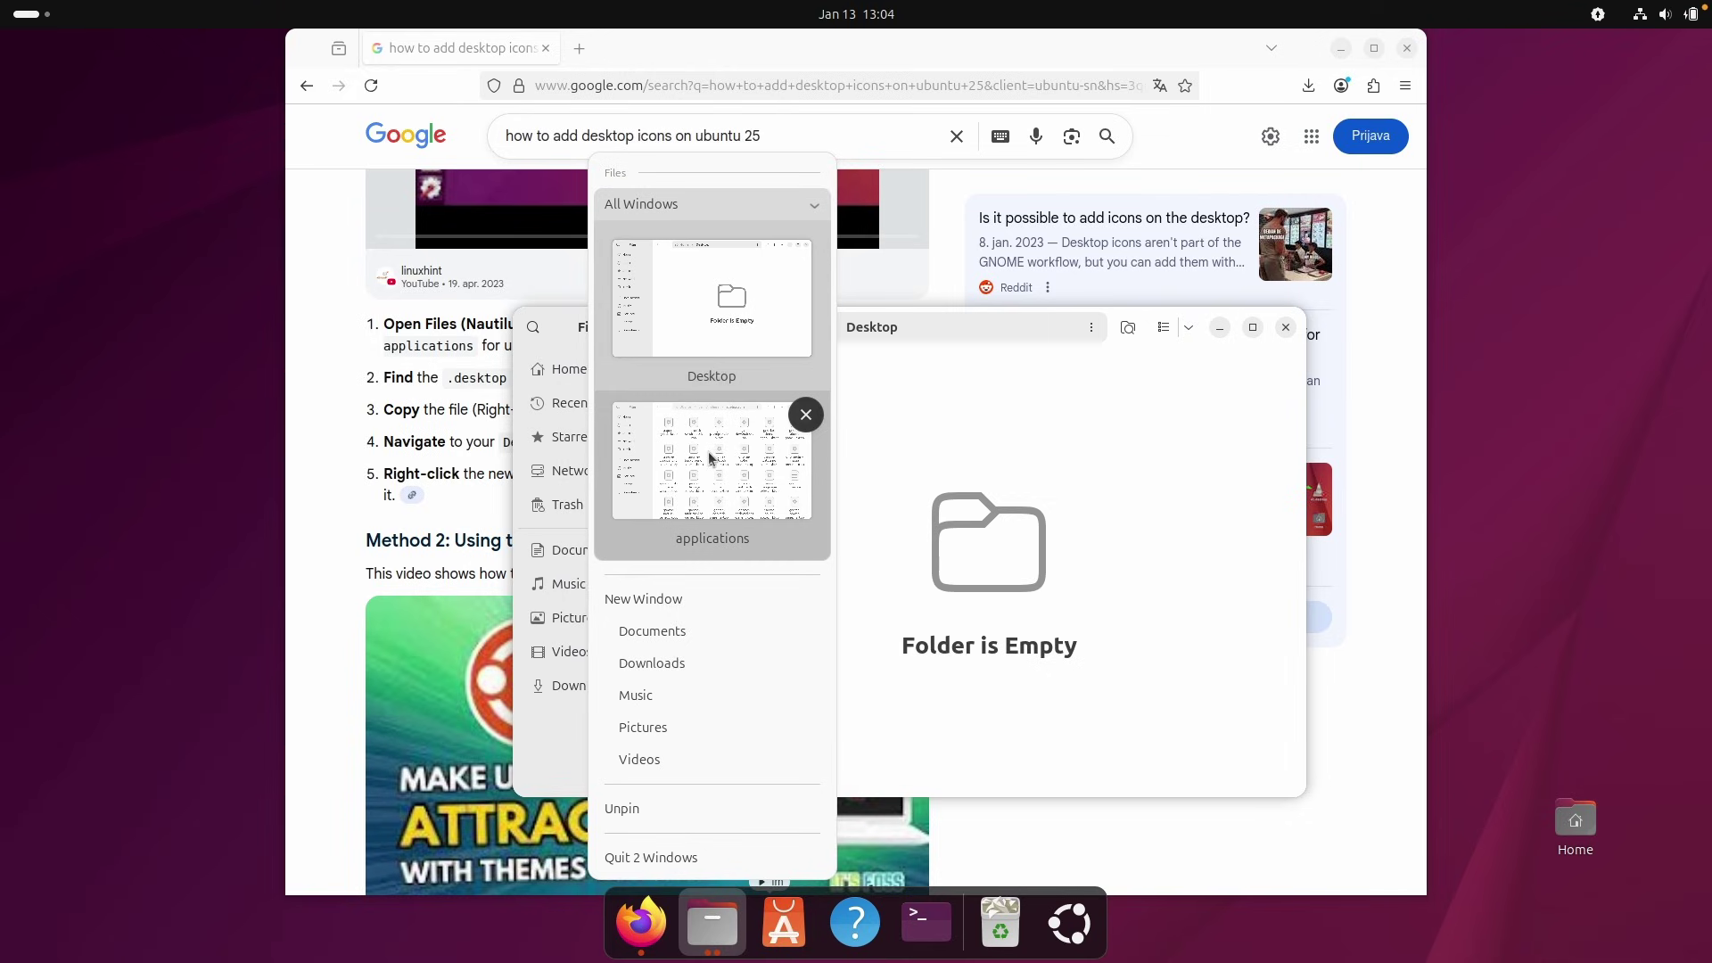
pyautogui.click(713, 459)
# Search the applications folder for 'cal' and copy org.gnome.Calculator.desktop.
pyautogui.click(1171, 117)
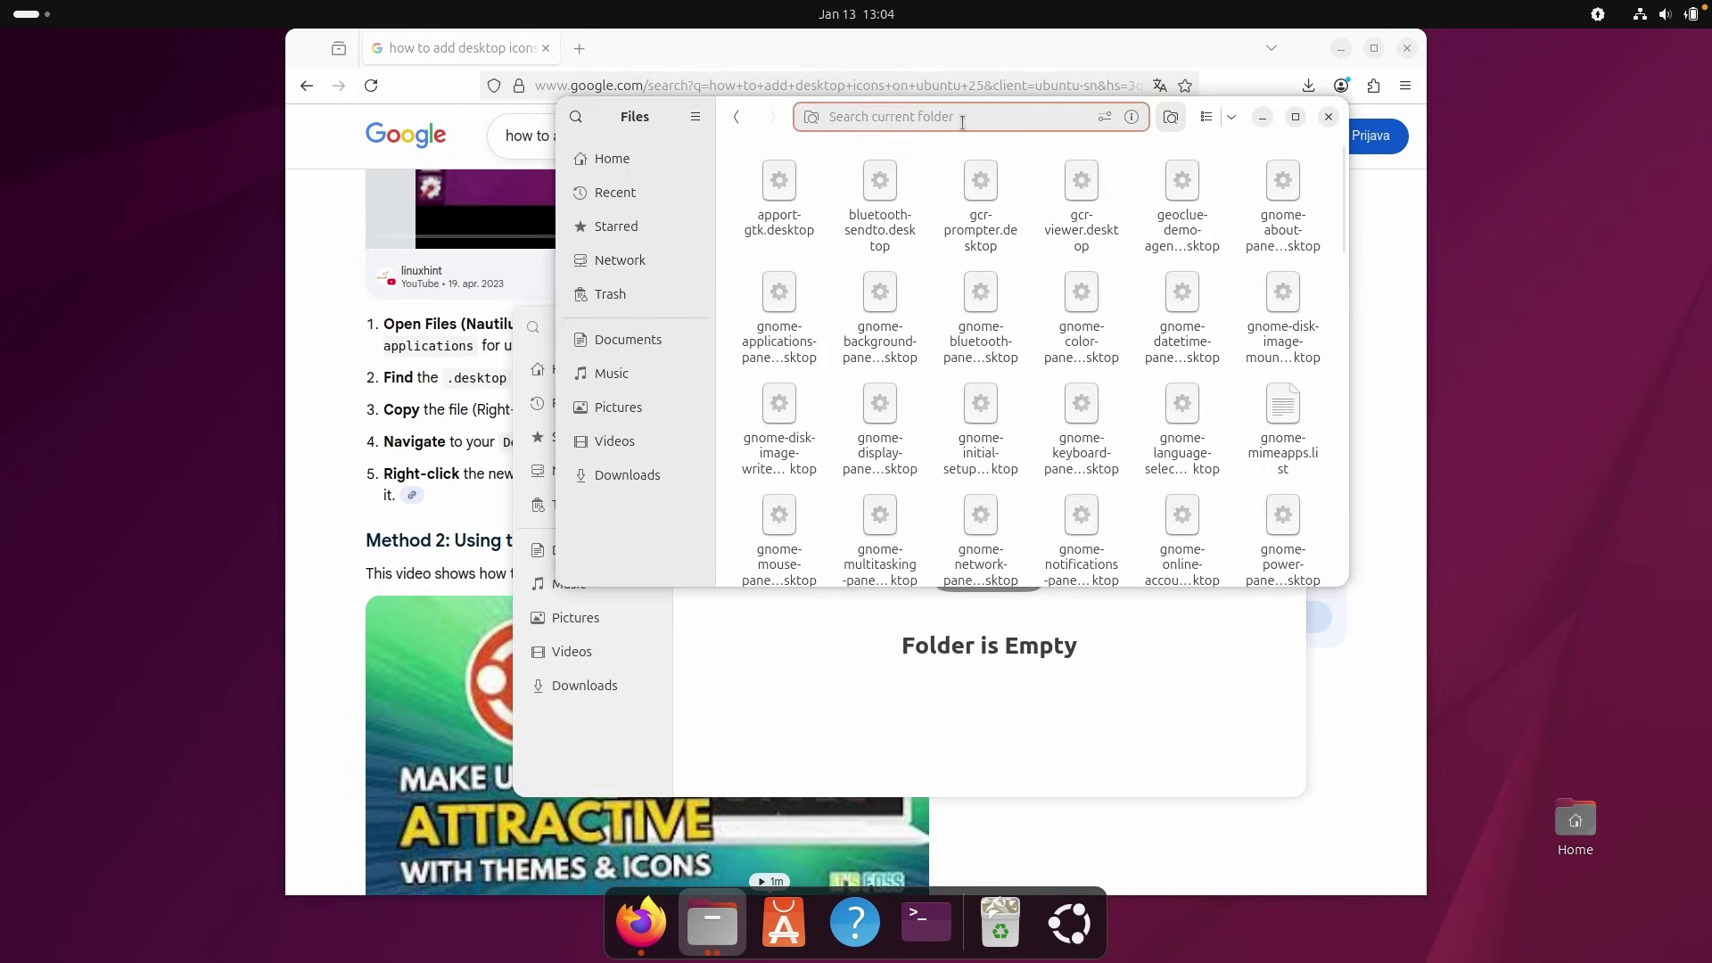
pyautogui.write('cal')
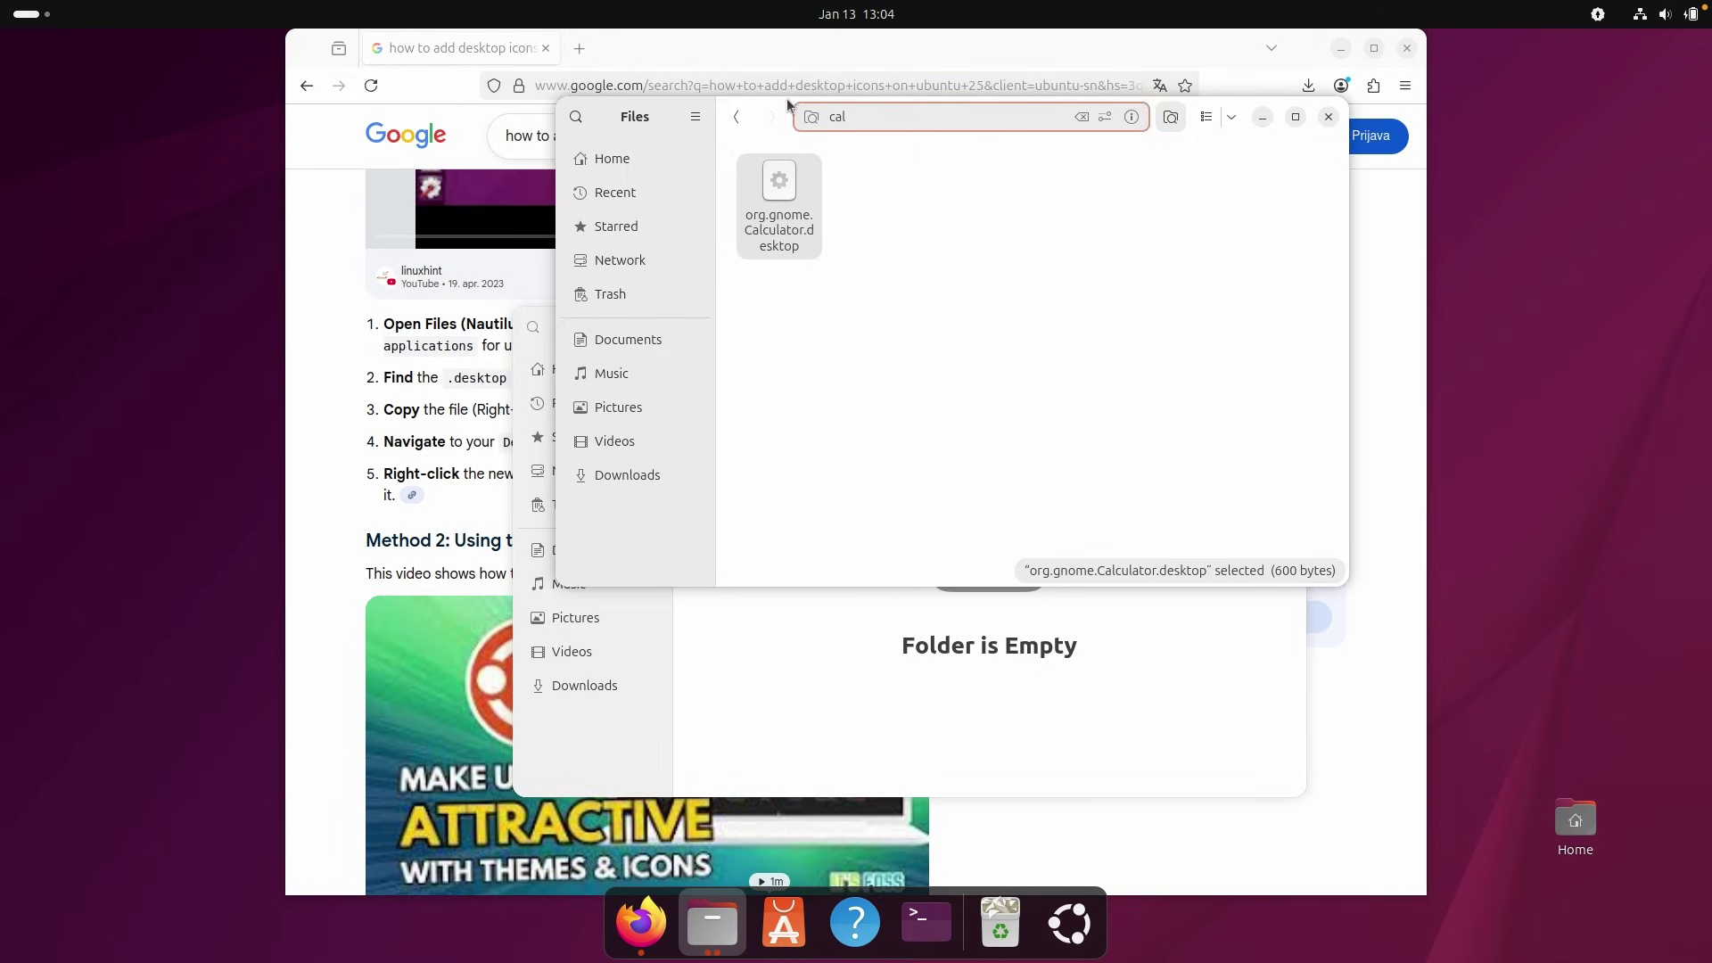
pyautogui.moveTo(747, 113); pyautogui.dragTo(334, 122)
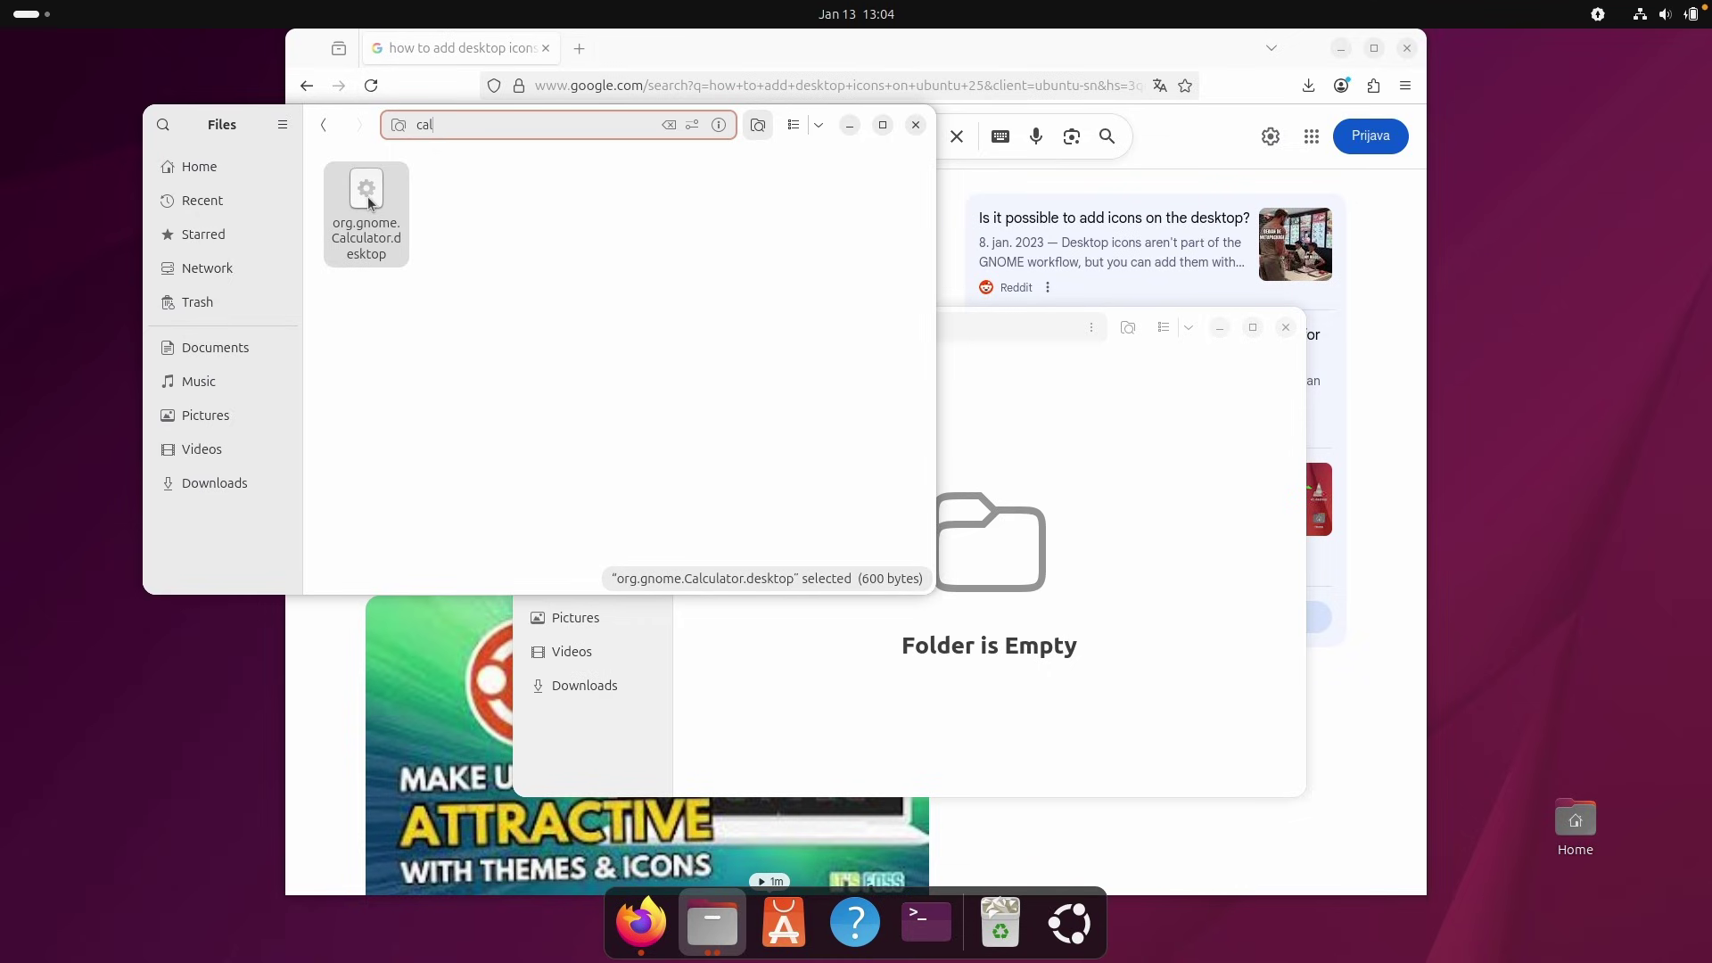
pyautogui.rightClick(368, 202)
pyautogui.click(453, 343)
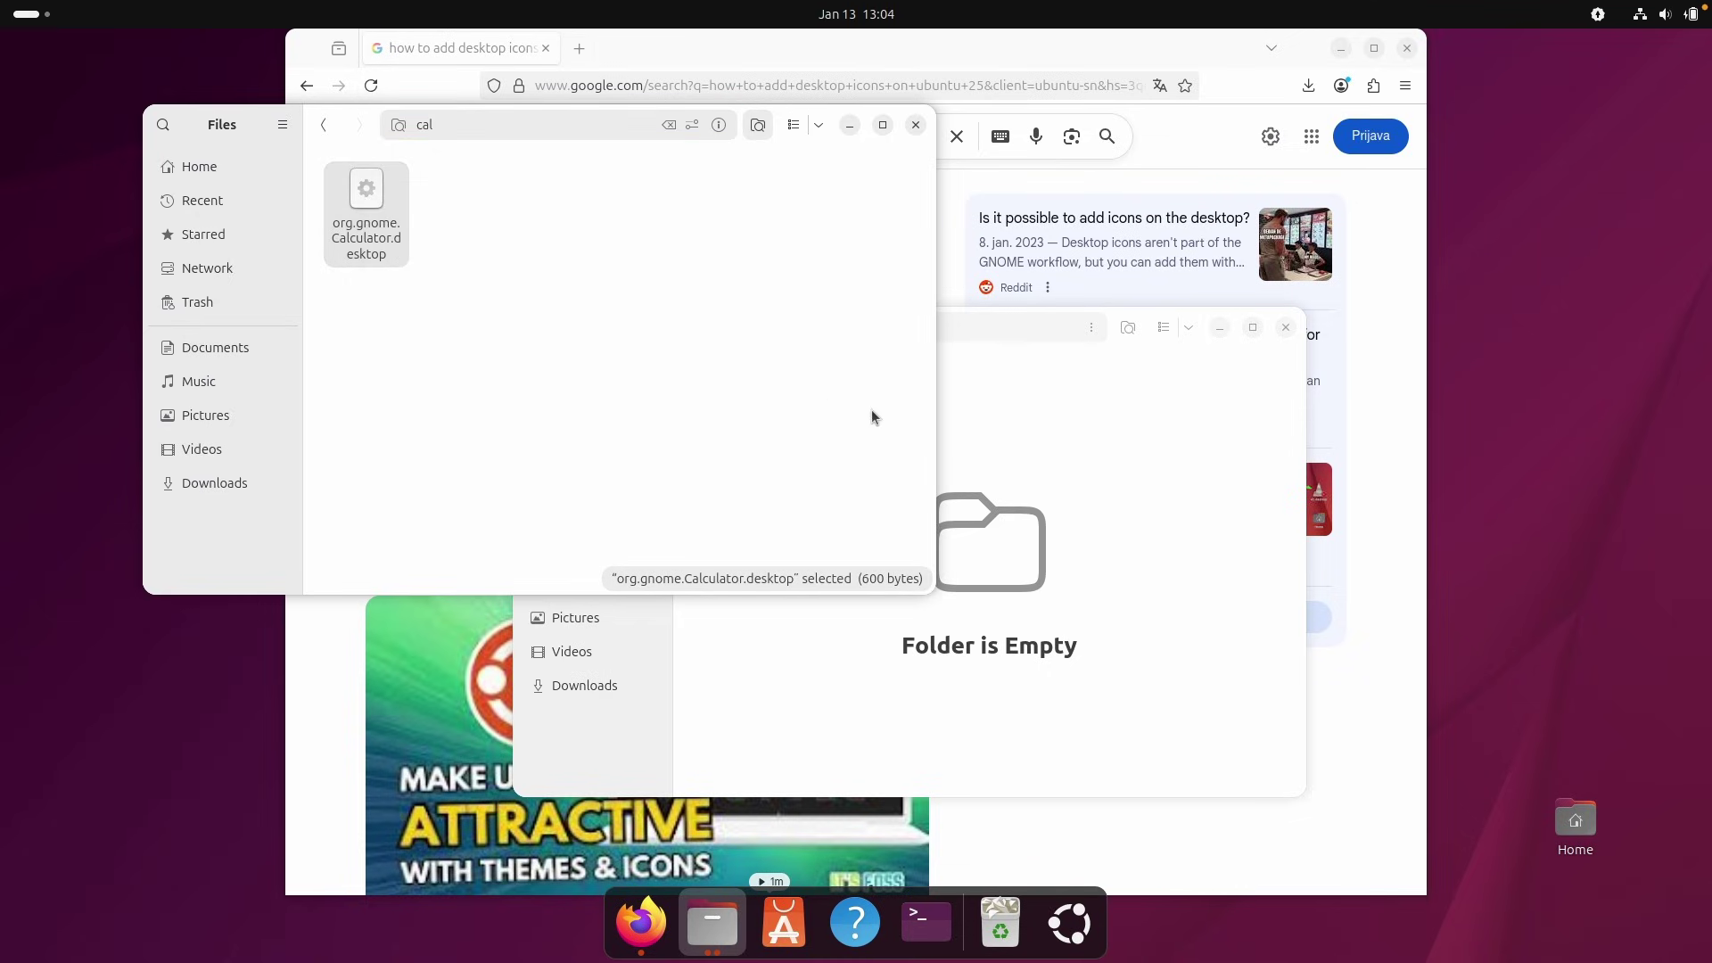
pyautogui.click(1047, 470)
# Paste the Calculator launcher into Desktop and try opening it, dismissing the permissions warning.
pyautogui.hotkey('ctrl', 'v')
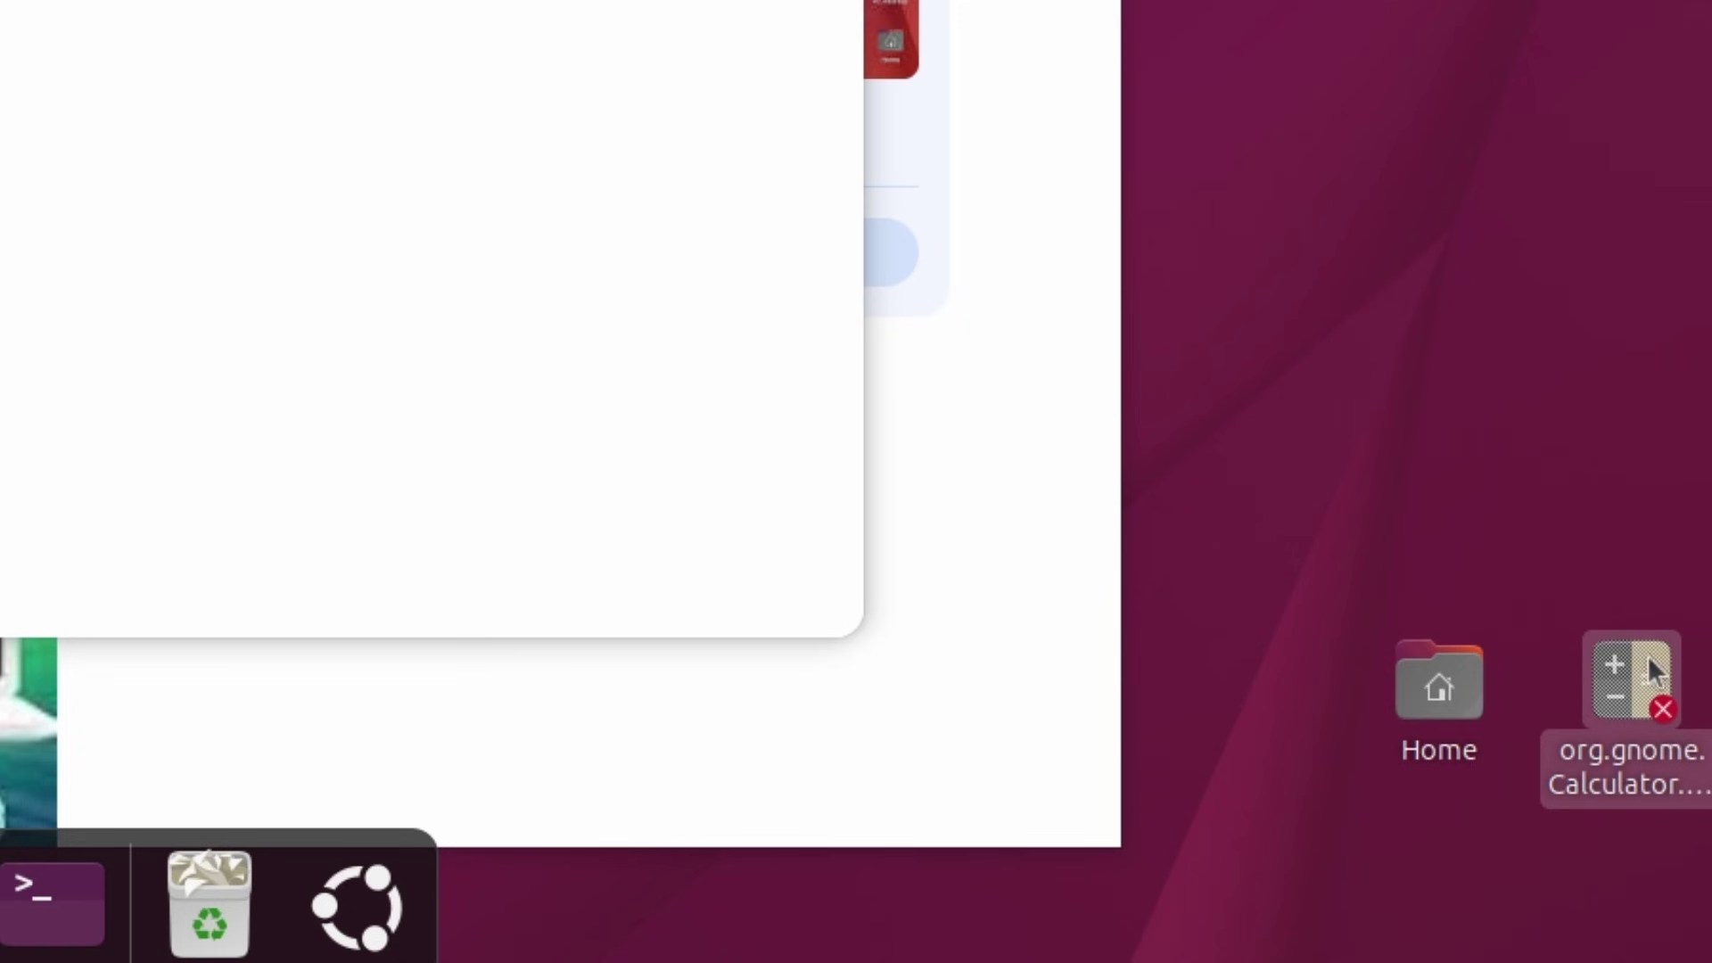
pyautogui.doubleClick(1610, 695)
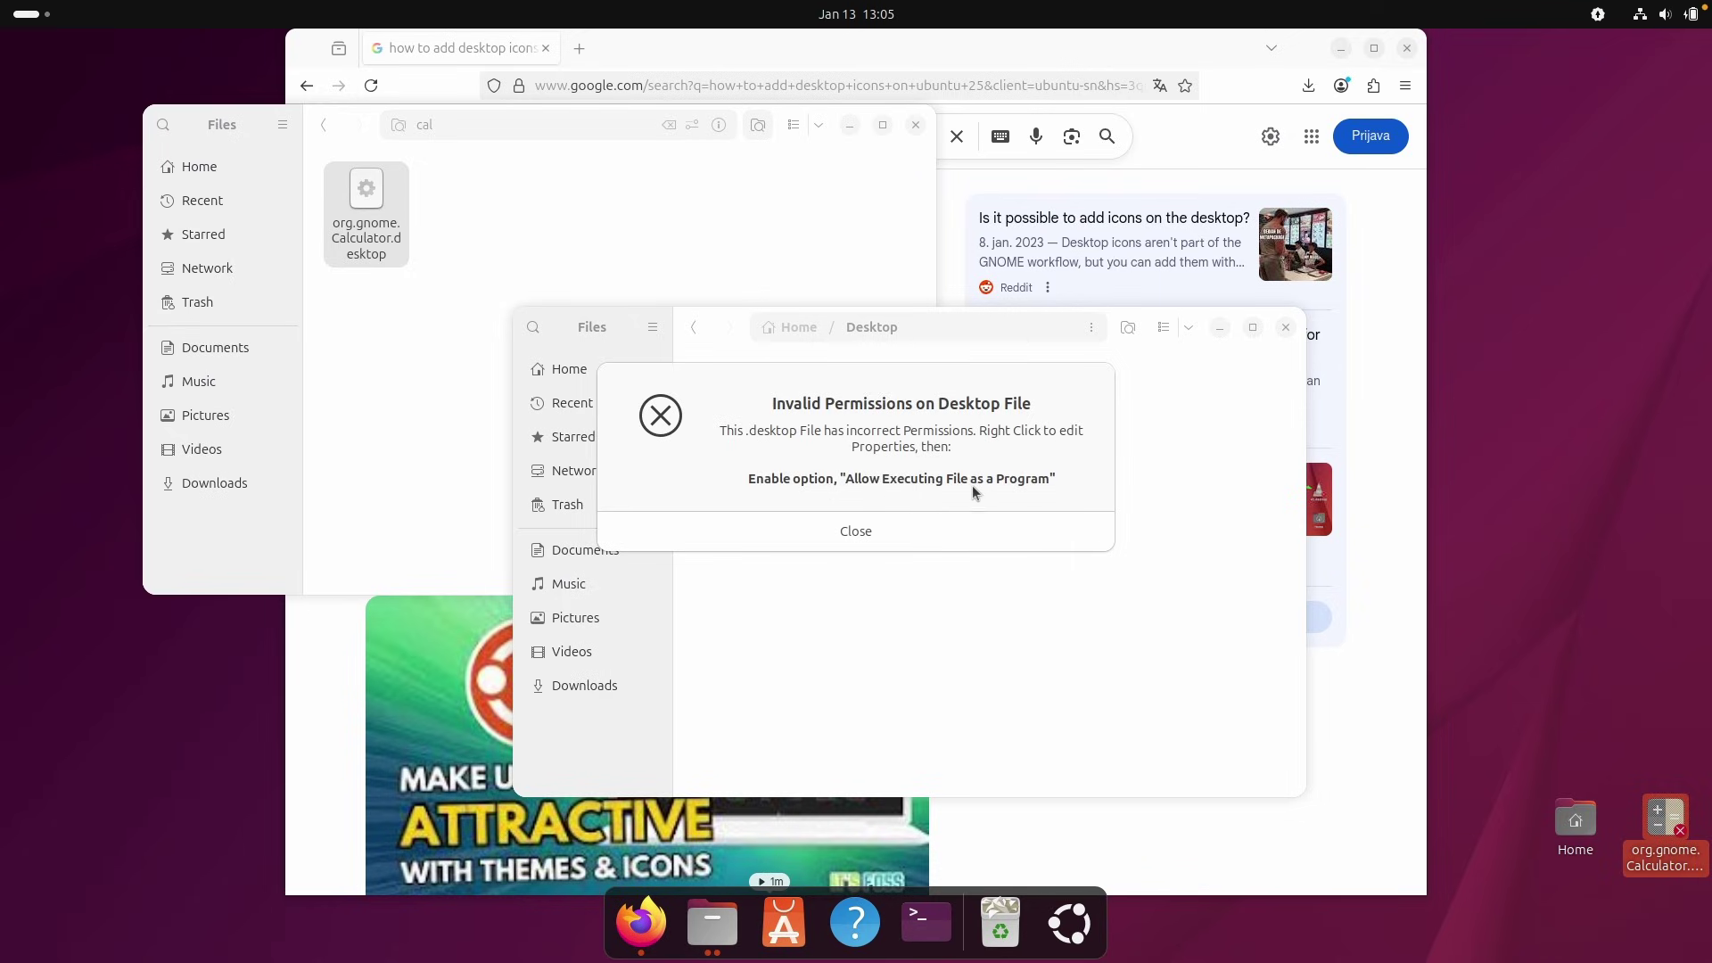
pyautogui.click(855, 533)
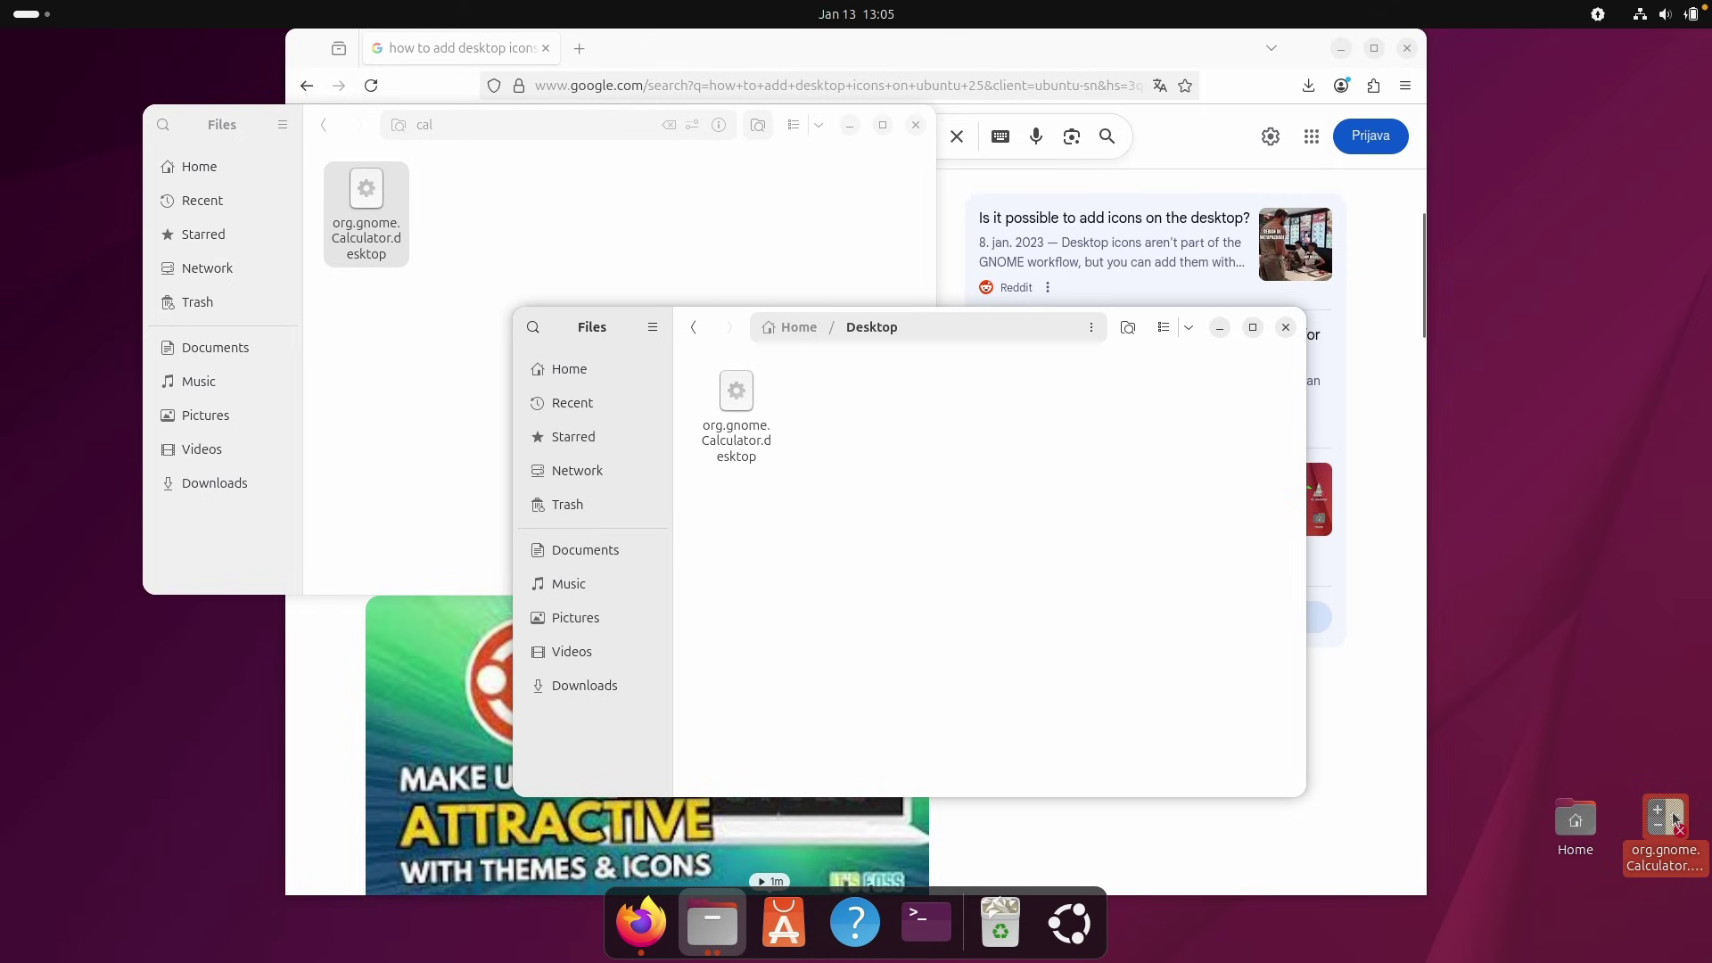
# Mark the Calculator launcher Executable as Program, retry it, and dismiss the untrusted-file warning.
pyautogui.rightClick(1673, 820)
pyautogui.click(1556, 762)
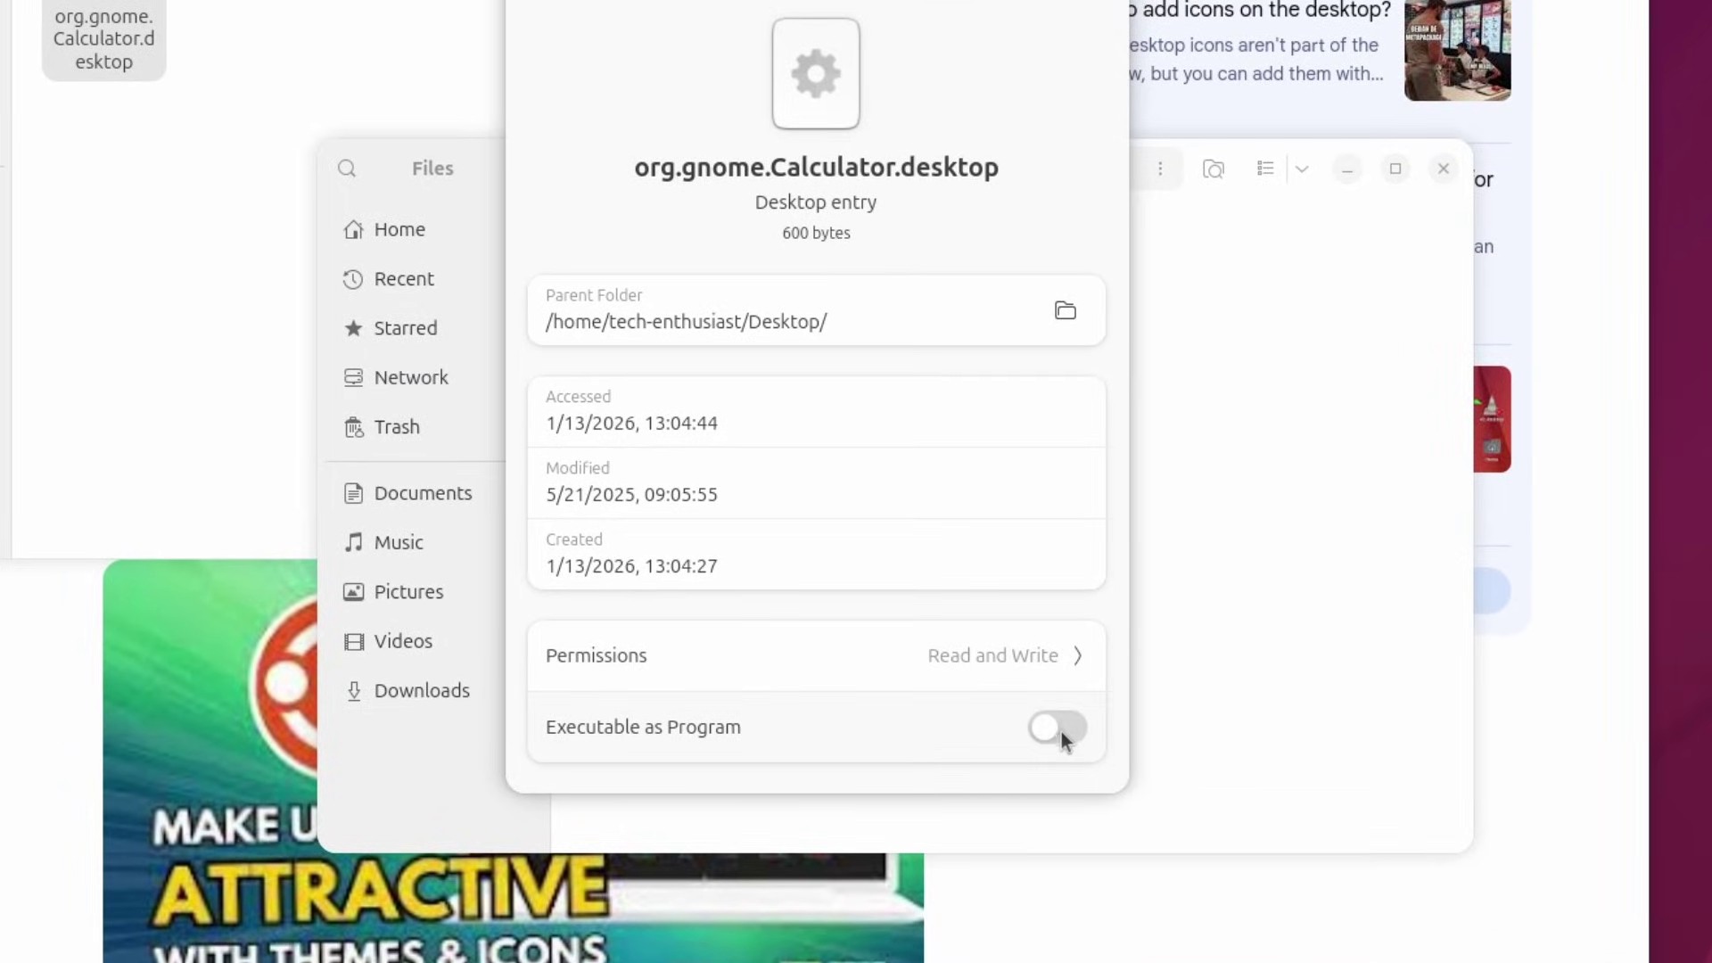
pyautogui.click(1062, 738)
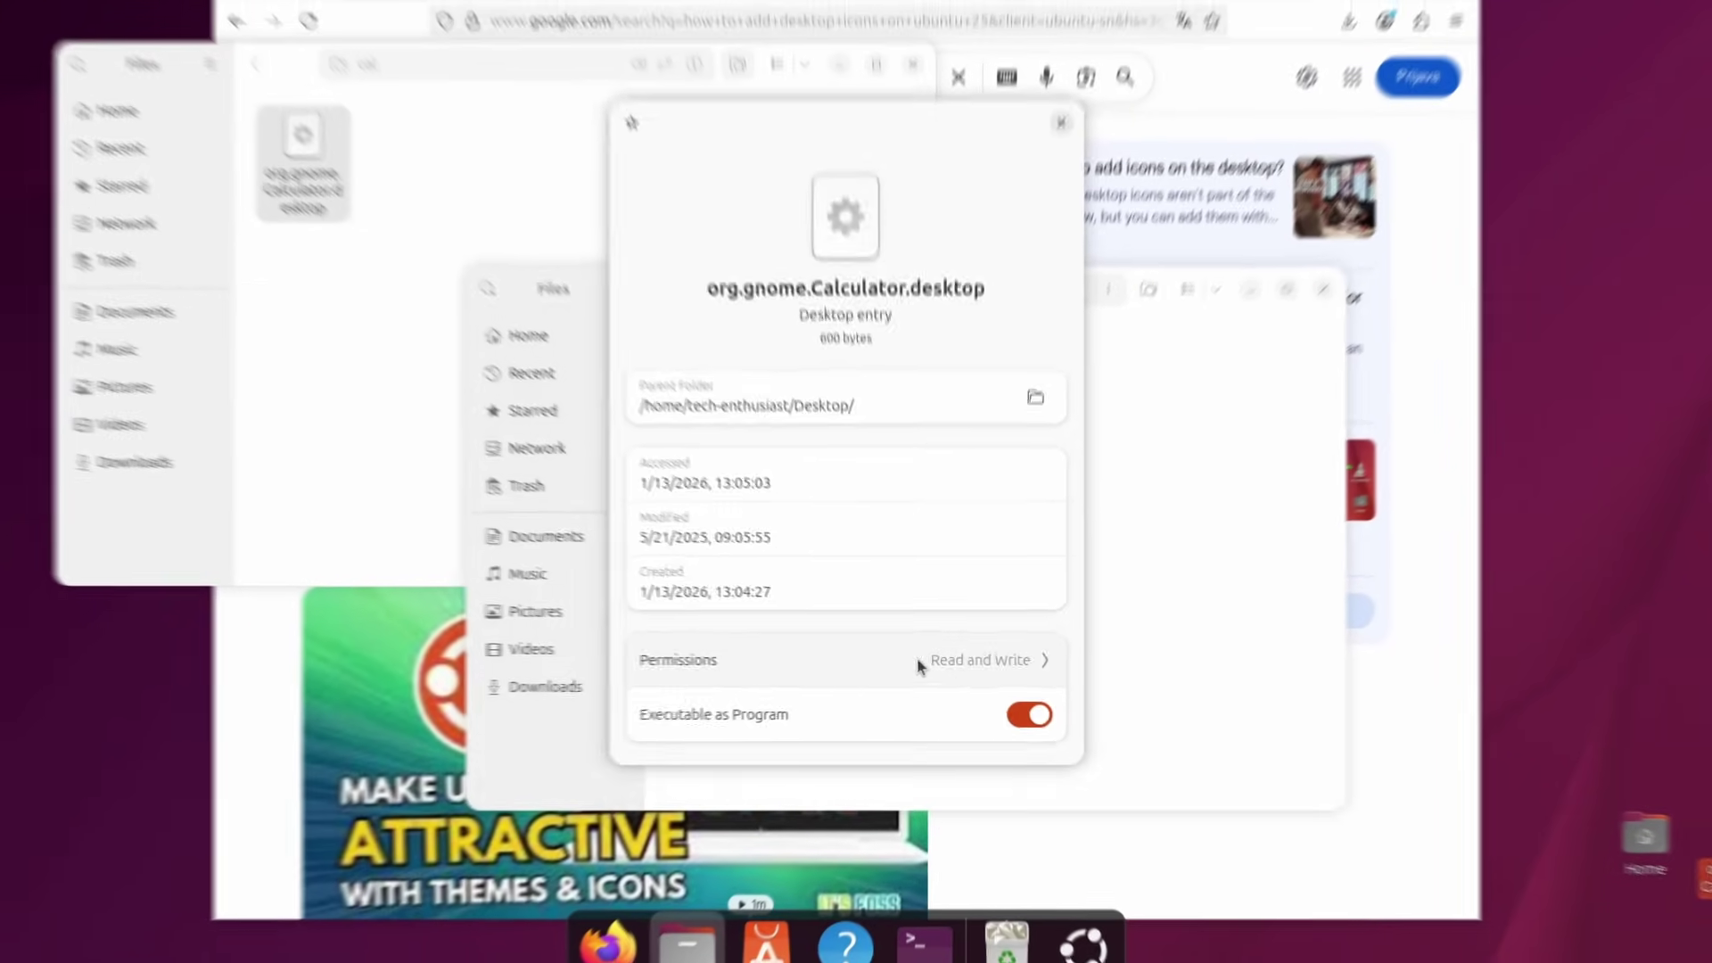
pyautogui.press('Escape')
pyautogui.doubleClick(1706, 843)
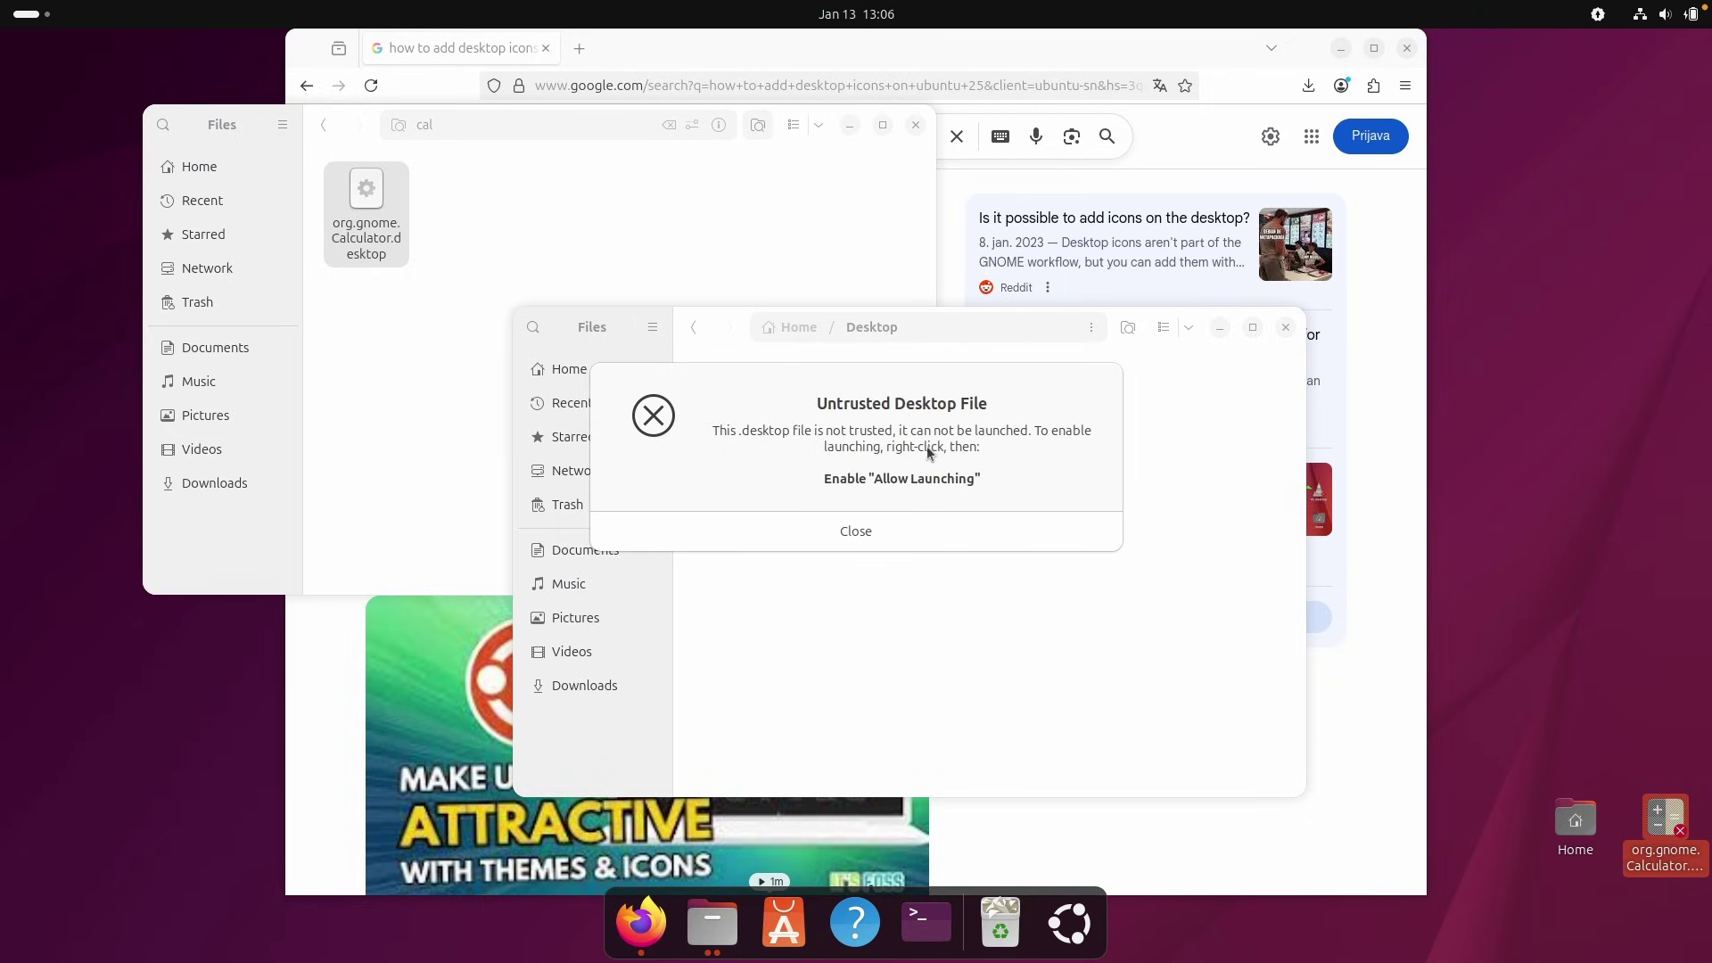
pyautogui.click(905, 532)
# Allow launching for the Calculator desktop icon and move it above the Home icon.
pyautogui.rightClick(1664, 816)
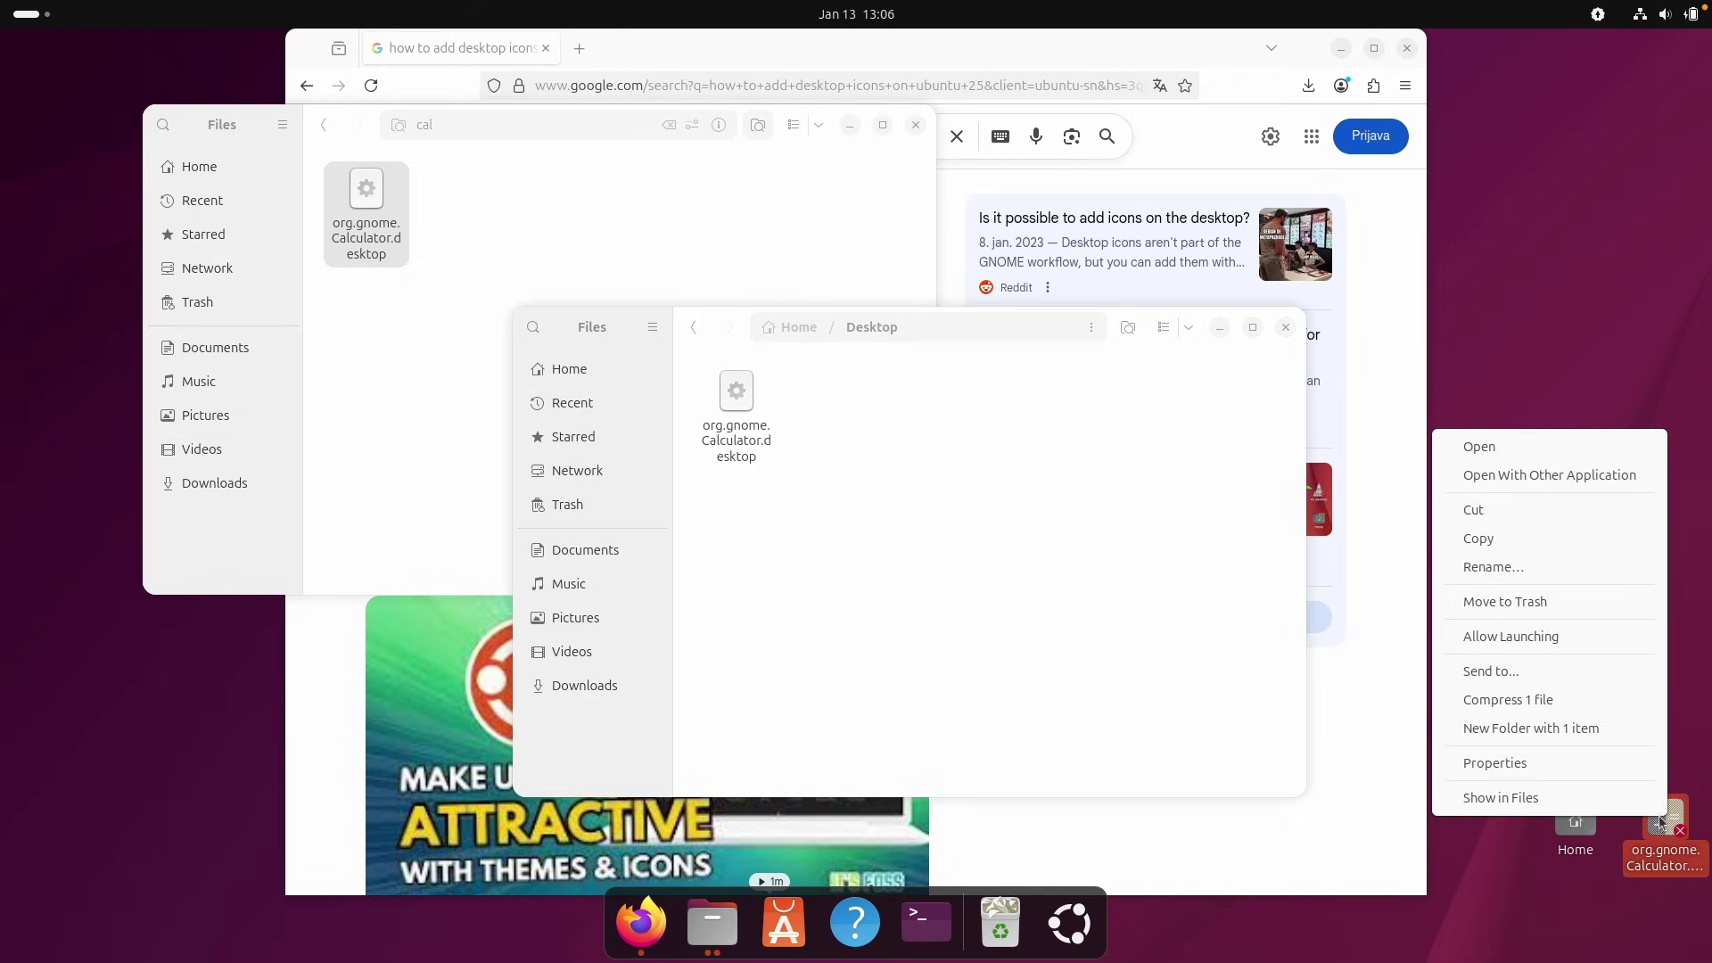
pyautogui.click(1510, 637)
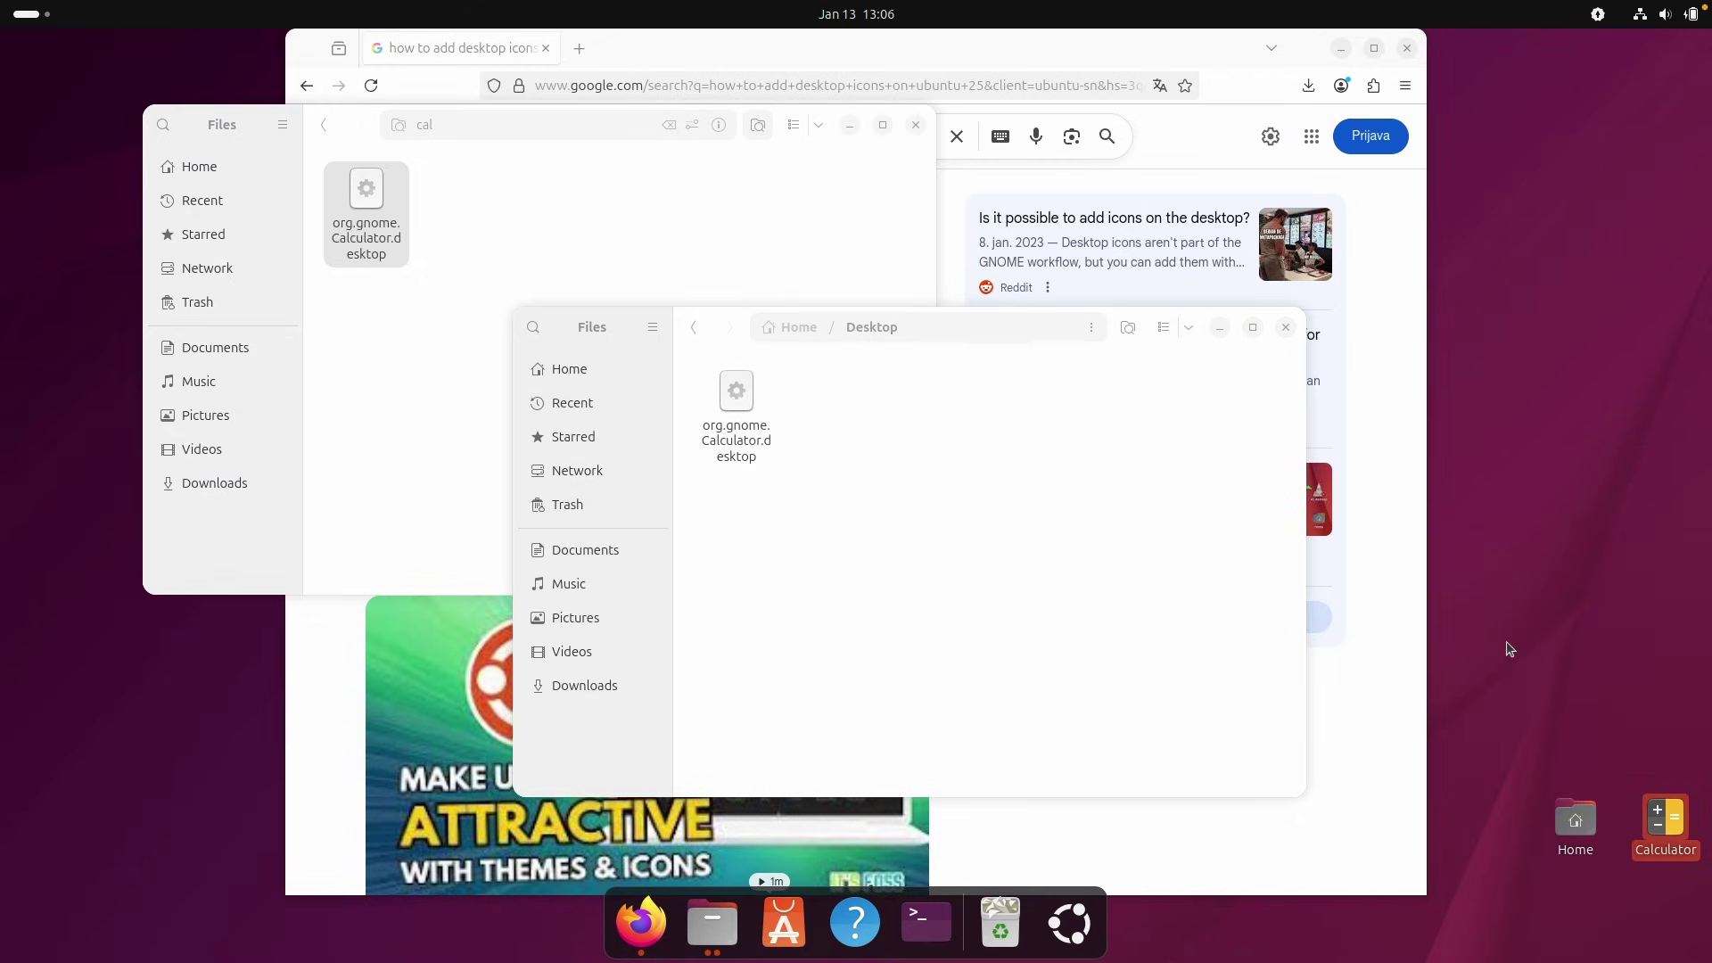
pyautogui.moveTo(1659, 831); pyautogui.dragTo(1579, 600)
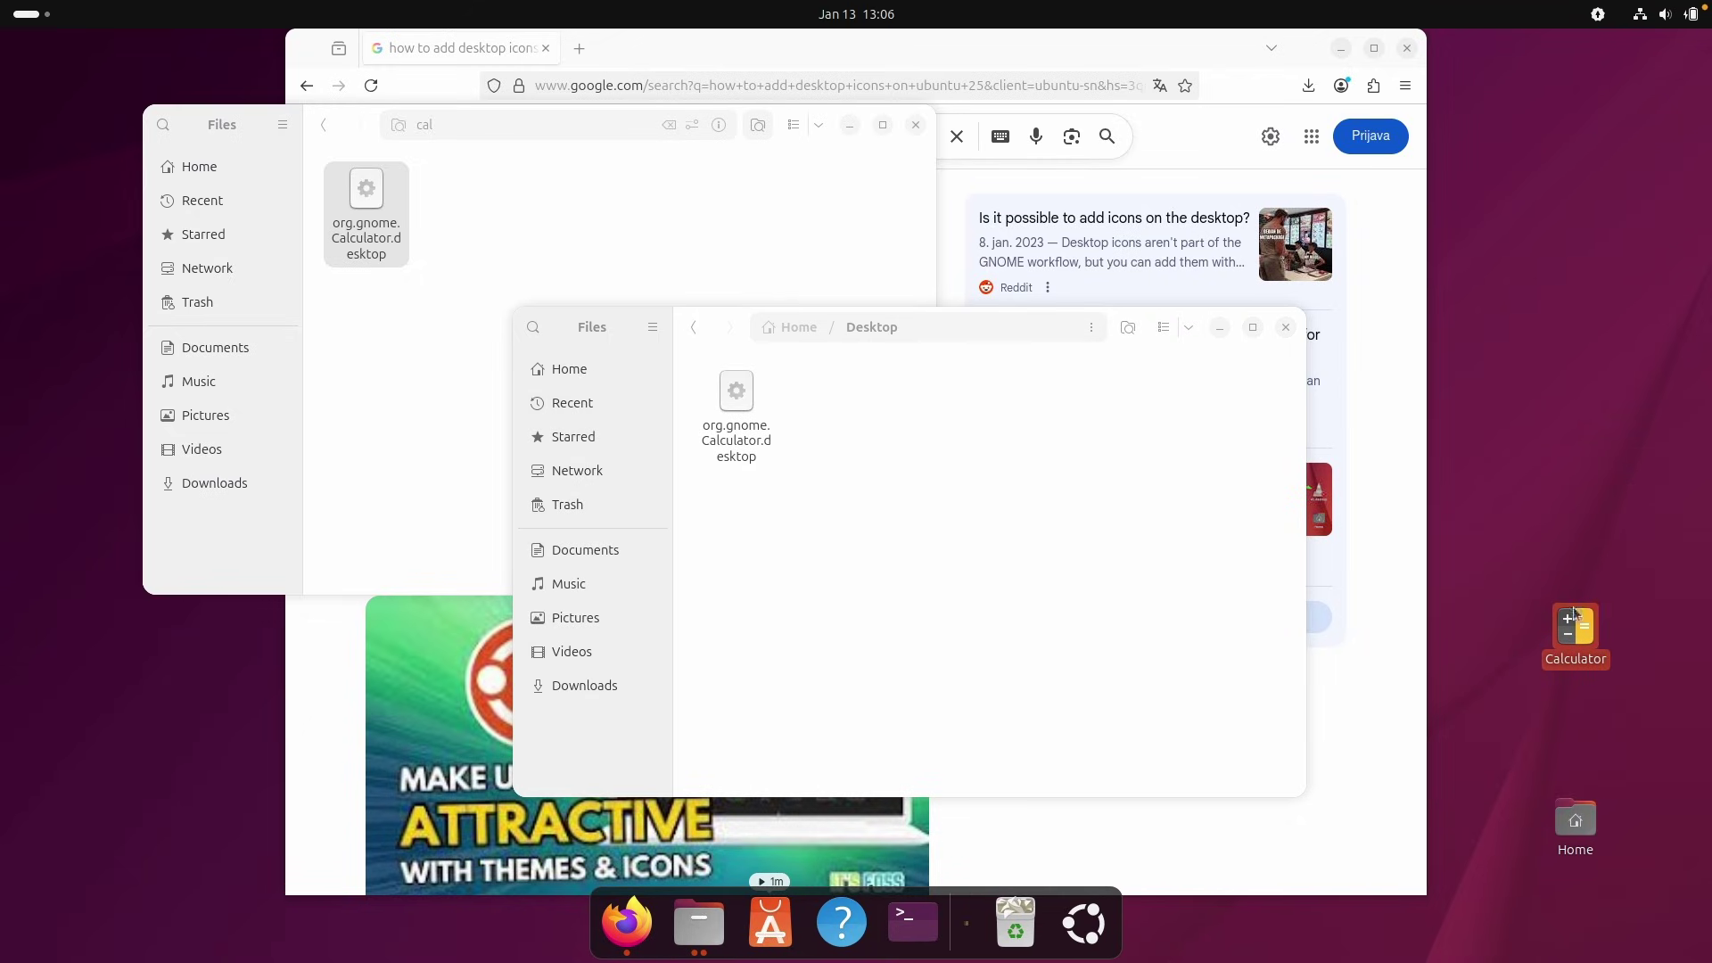
# Test-launch Calculator from the icon, close its windows, and show the desktop with Super+D.
pyautogui.doubleClick(1566, 625)
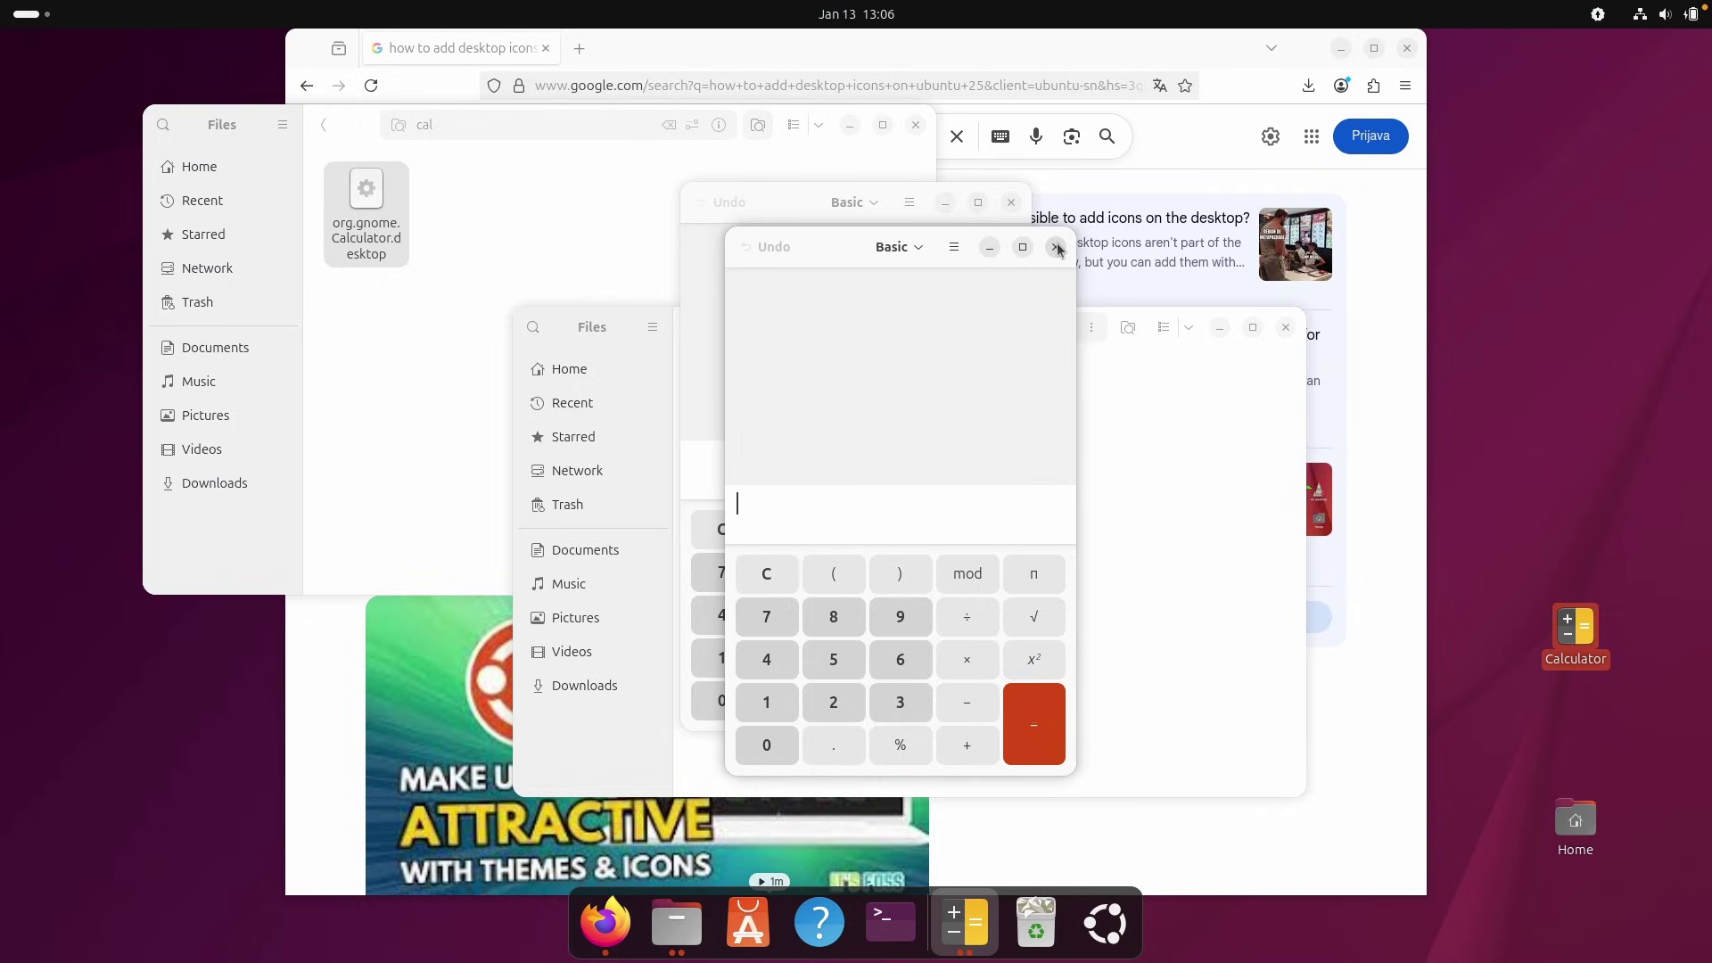
pyautogui.click(1057, 249)
pyautogui.click(1012, 202)
pyautogui.press('super+d')
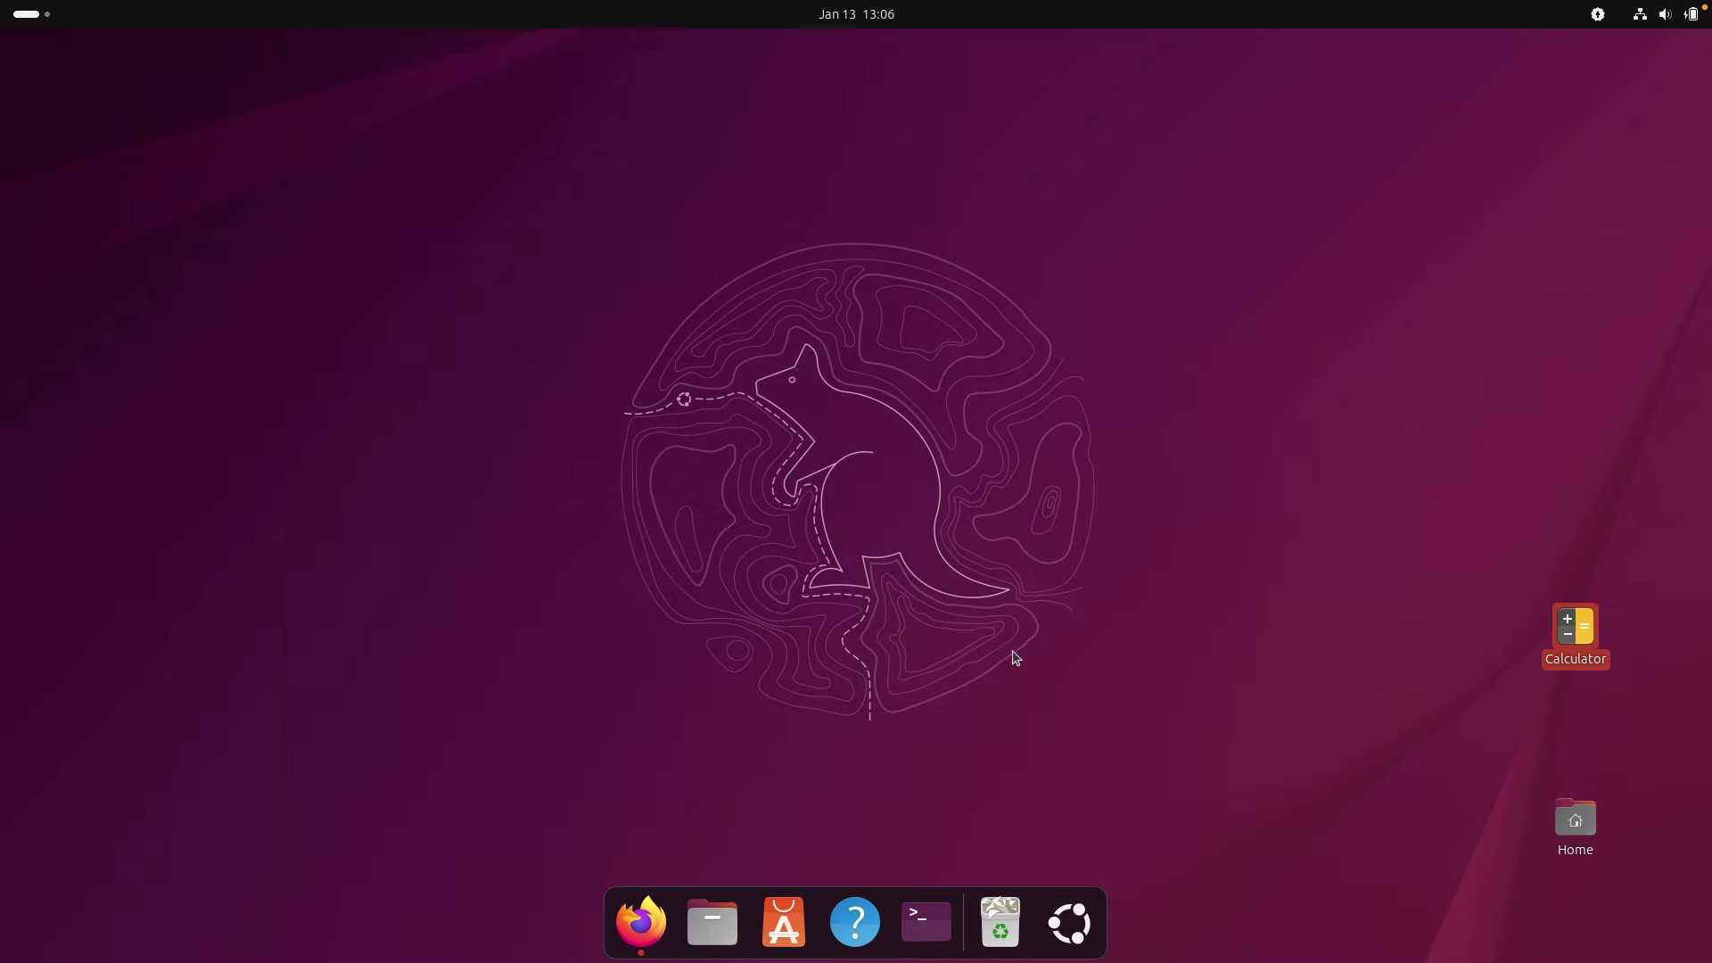
# Check Language Support's options in the app grid, then open the top-right quick settings panel.
pyautogui.click(1070, 923)
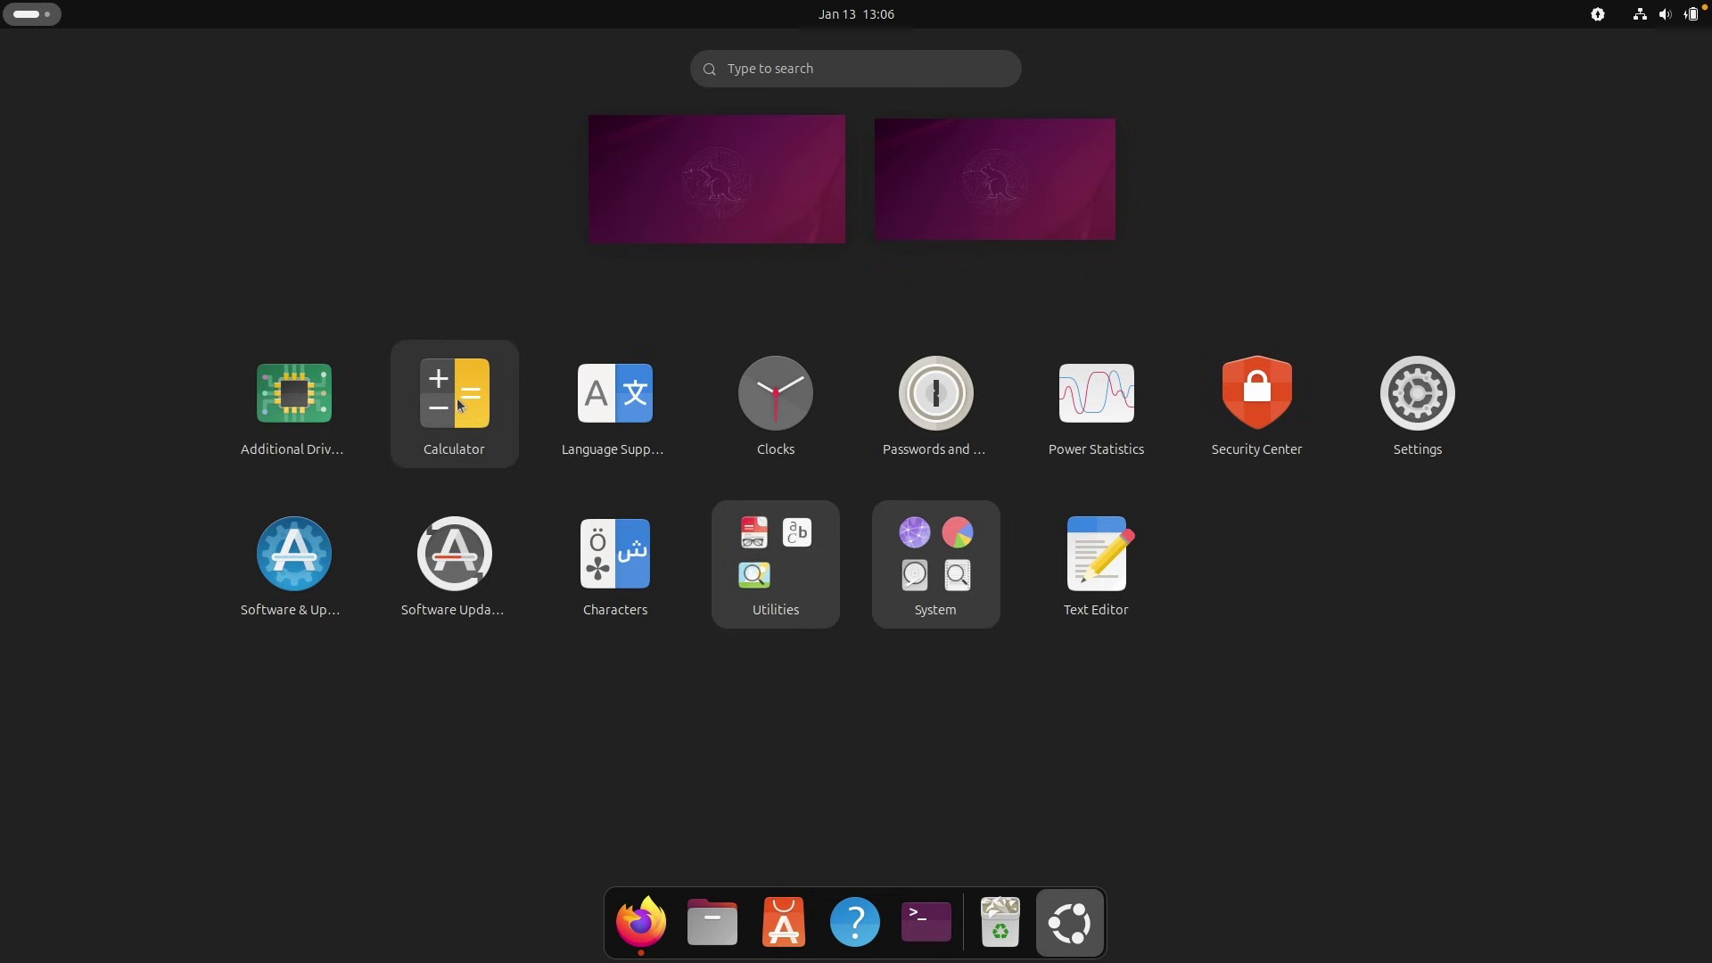
pyautogui.rightClick(603, 407)
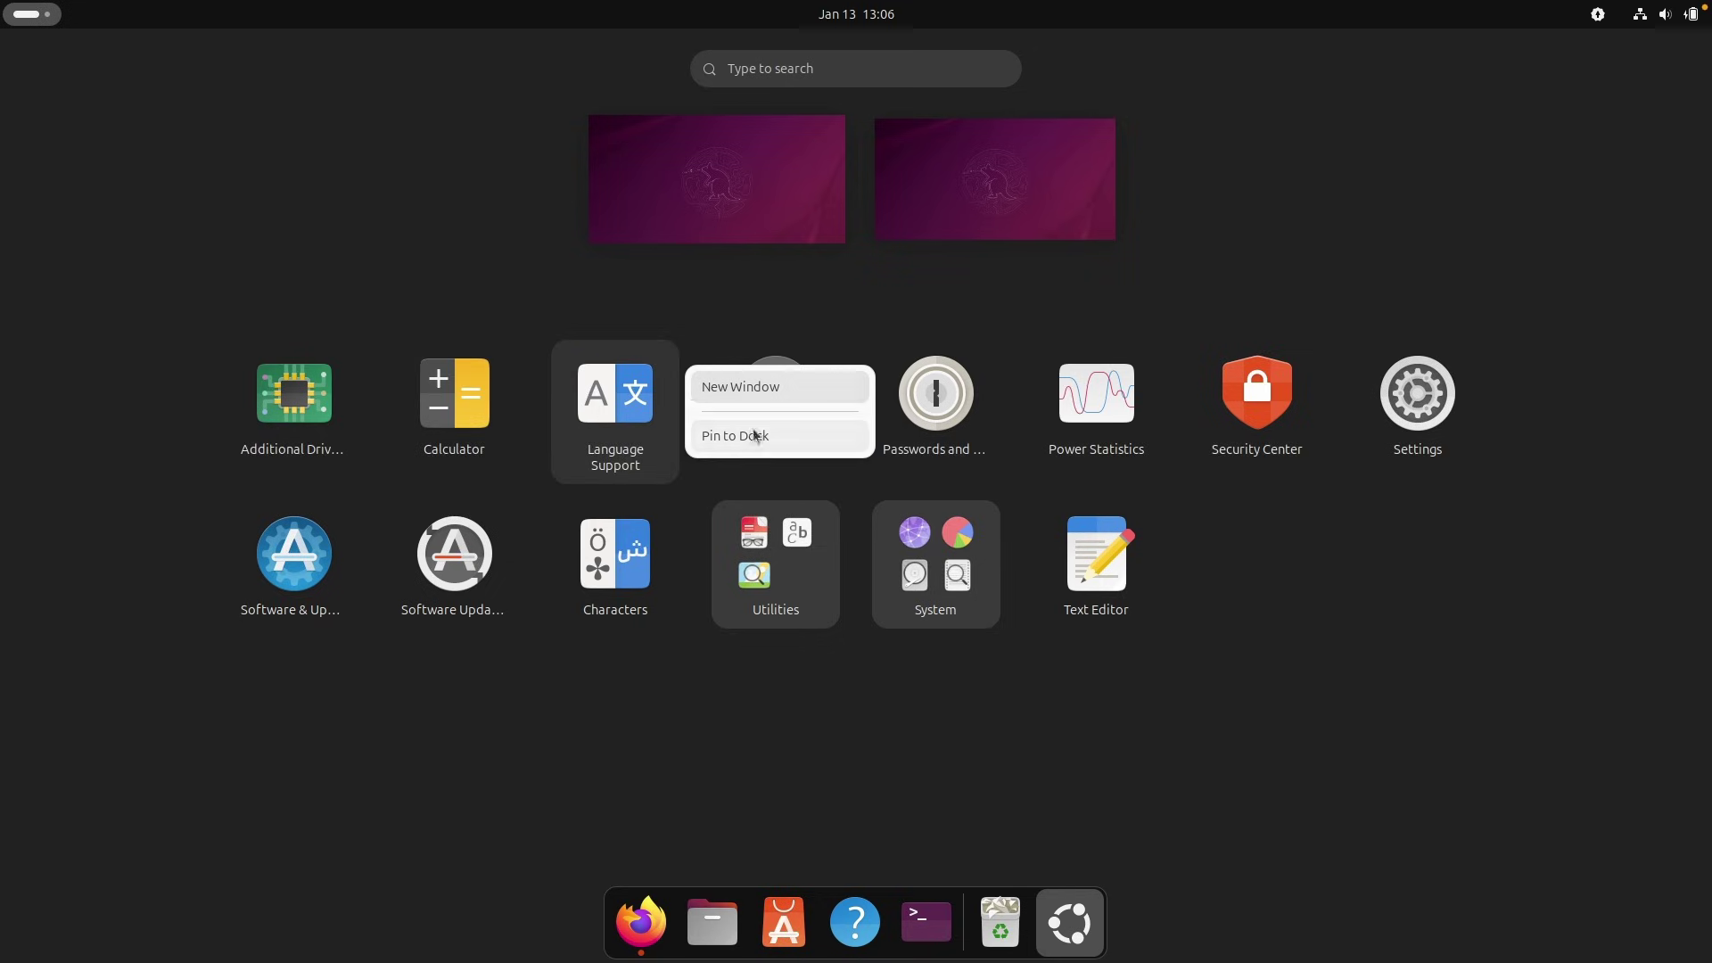
pyautogui.click(723, 254)
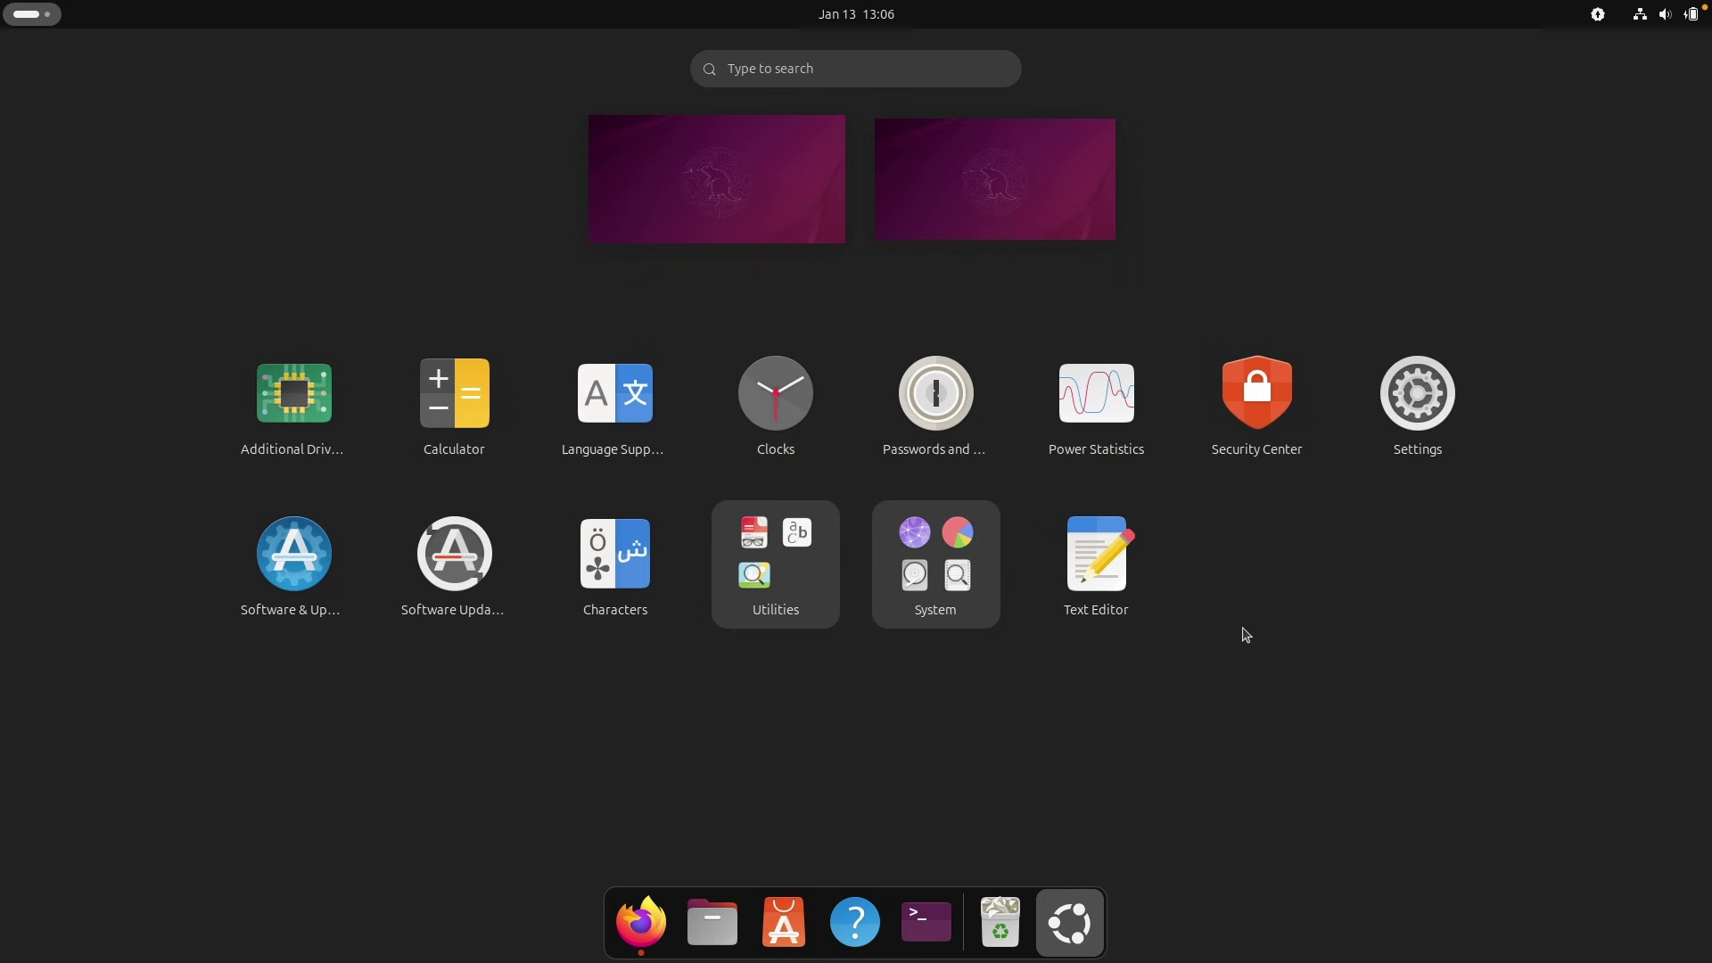
pyautogui.click(972, 493)
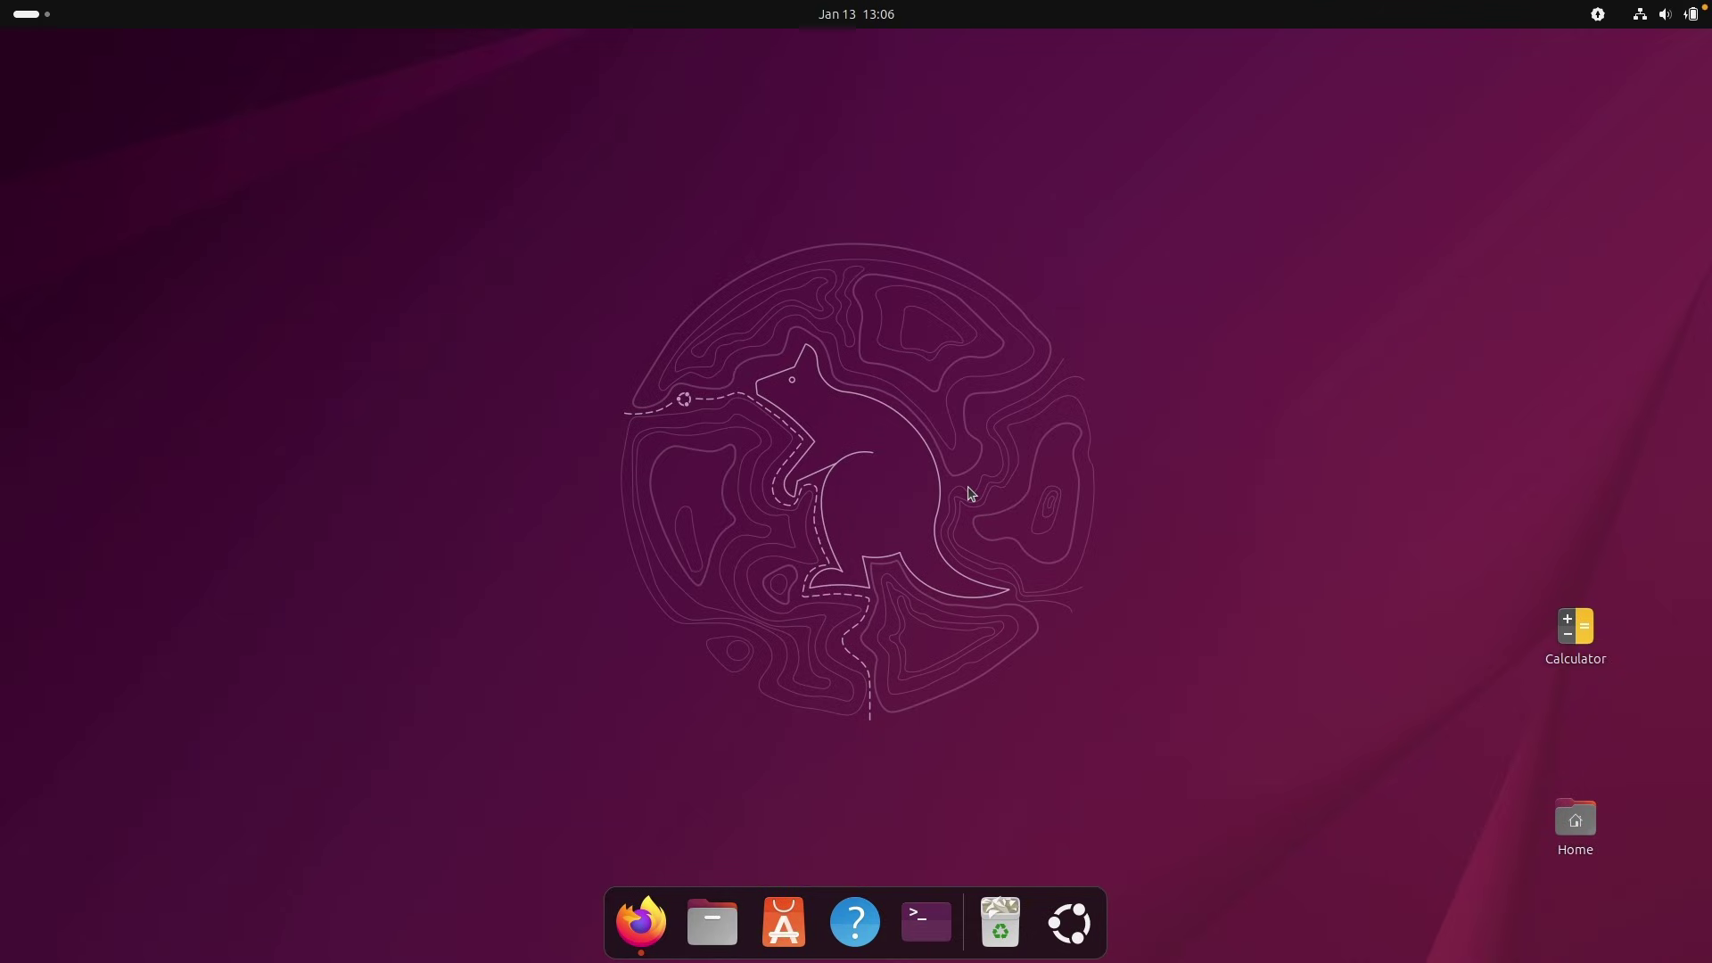
pyautogui.click(1664, 14)
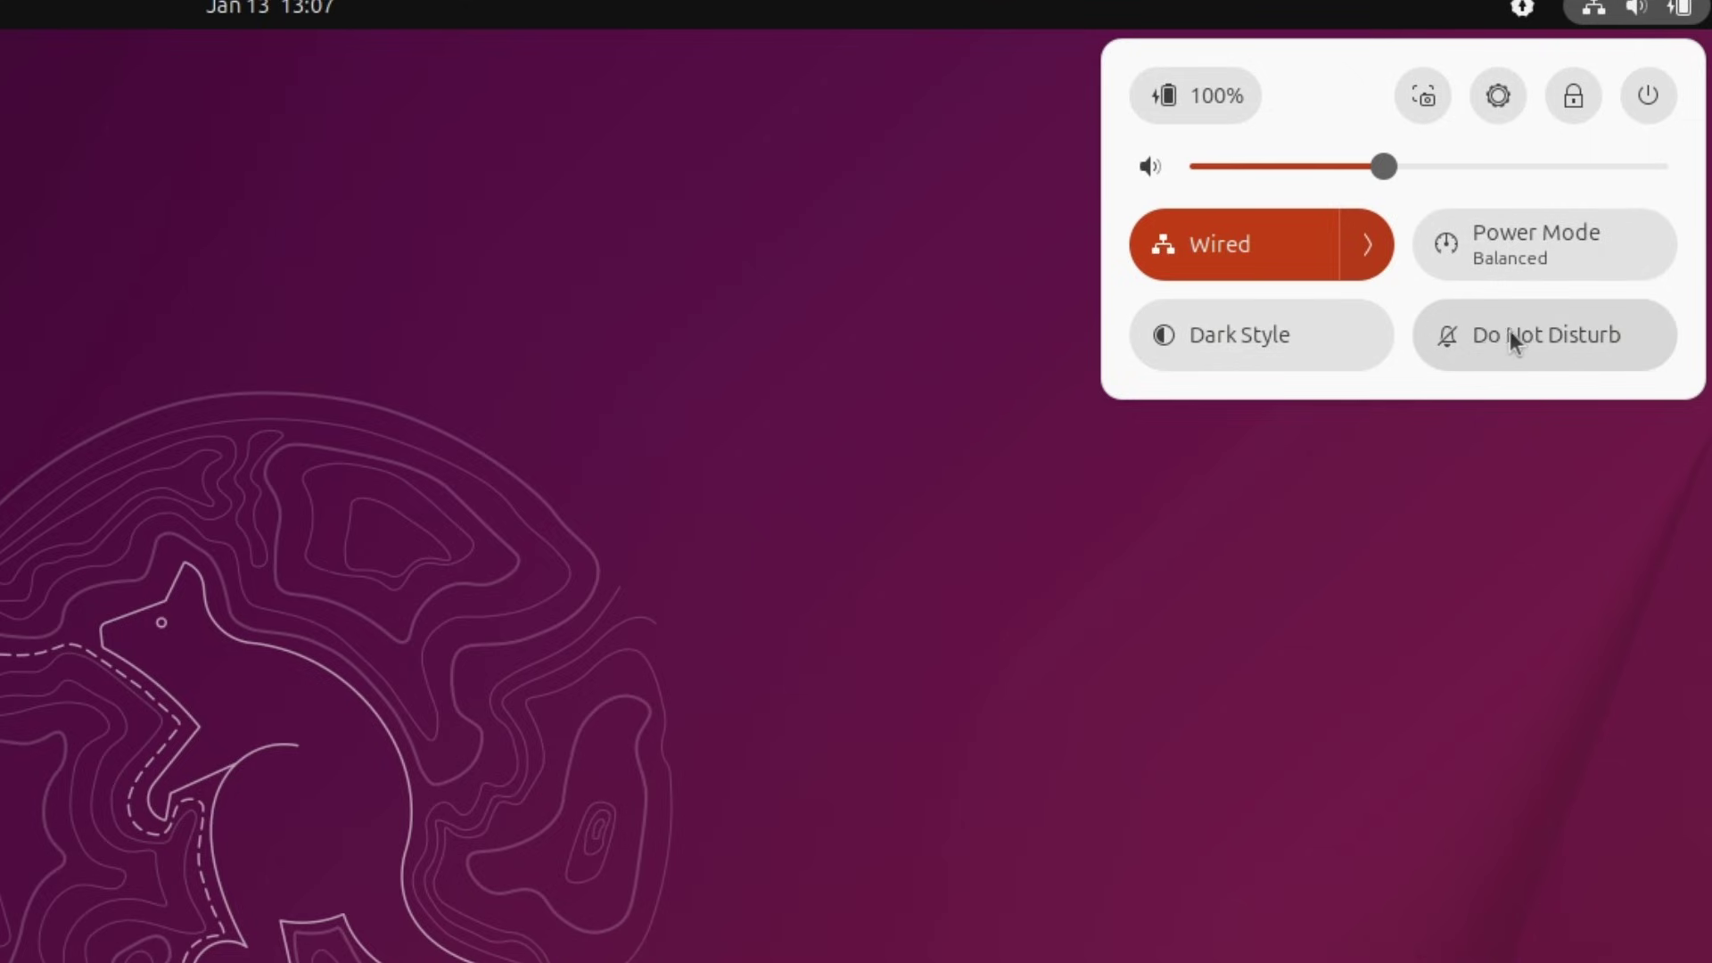
# Lock the screen from the quick settings panel.
pyautogui.press('Escape')
pyautogui.click(1655, 11)
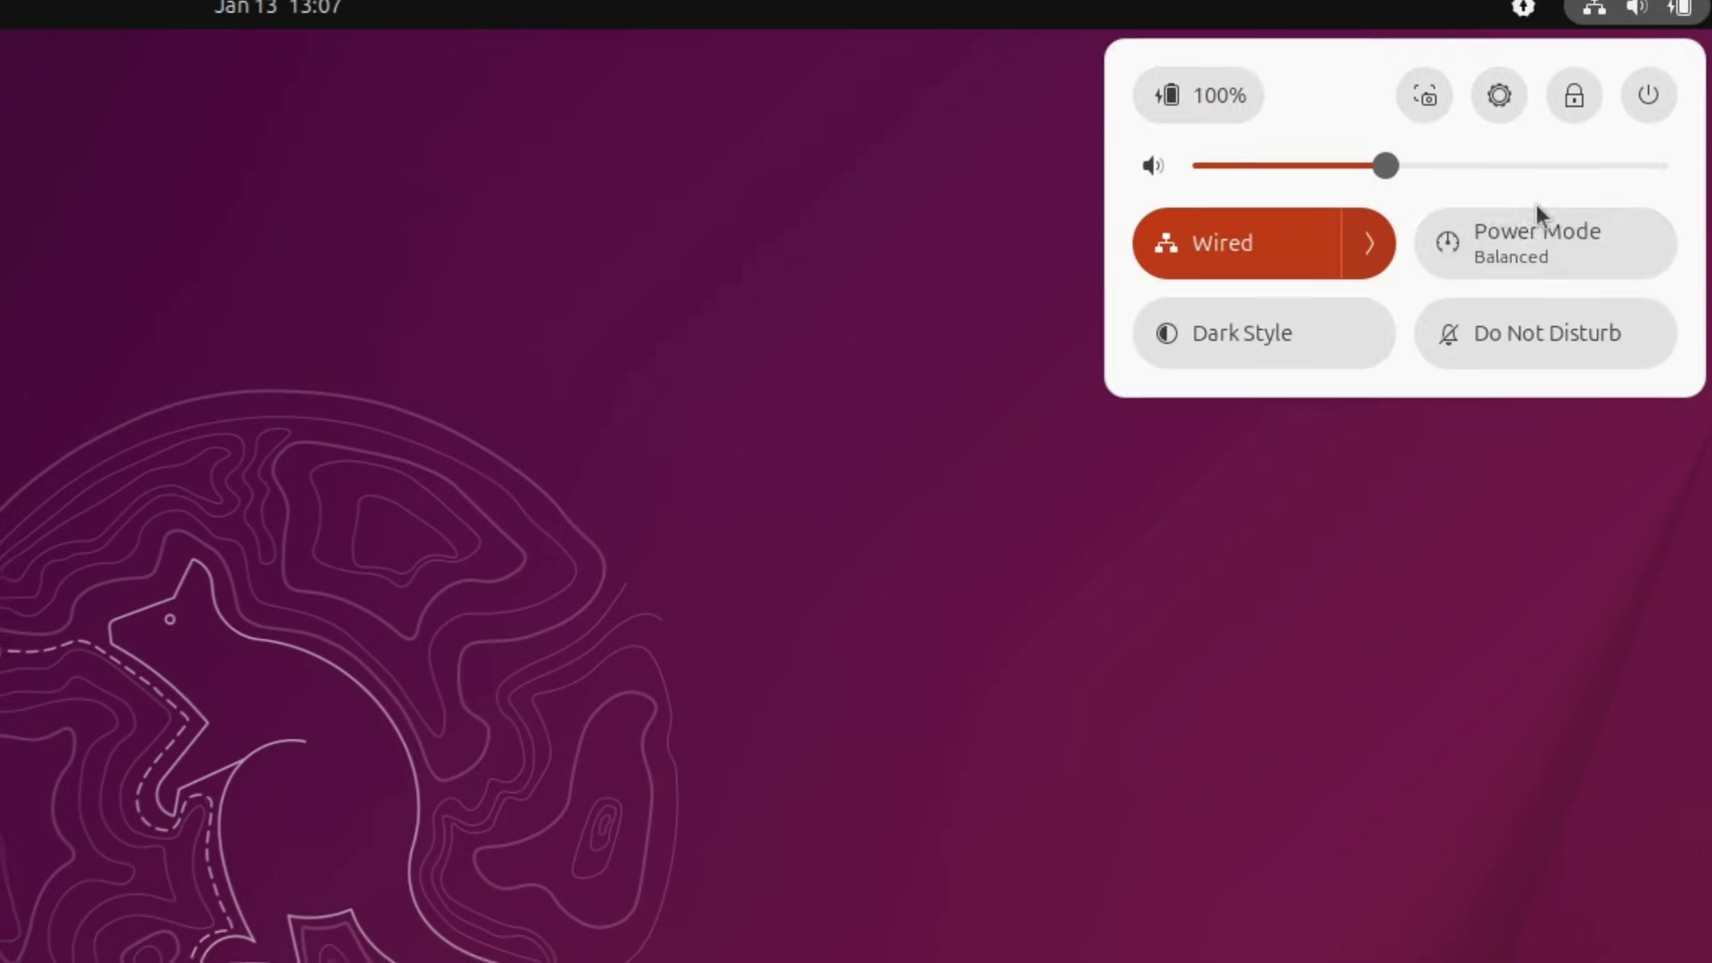
pyautogui.click(1622, 70)
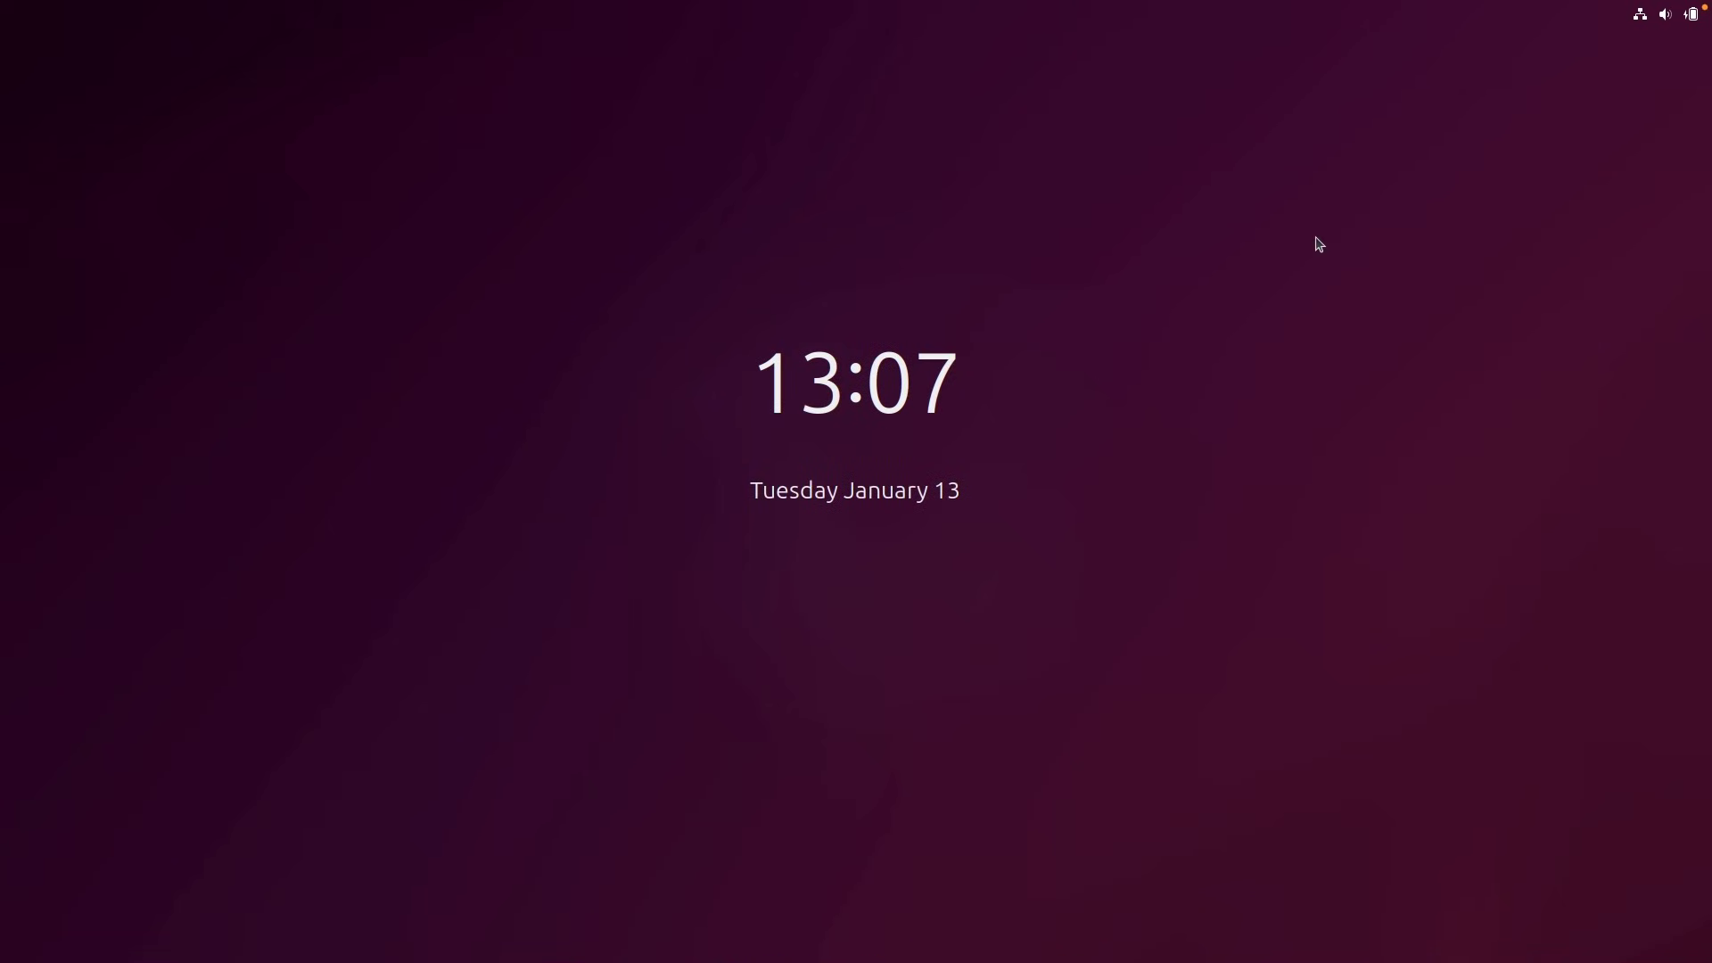
# Unlock the session by entering the account password.
pyautogui.click(832, 473)
pyautogui.write('password')
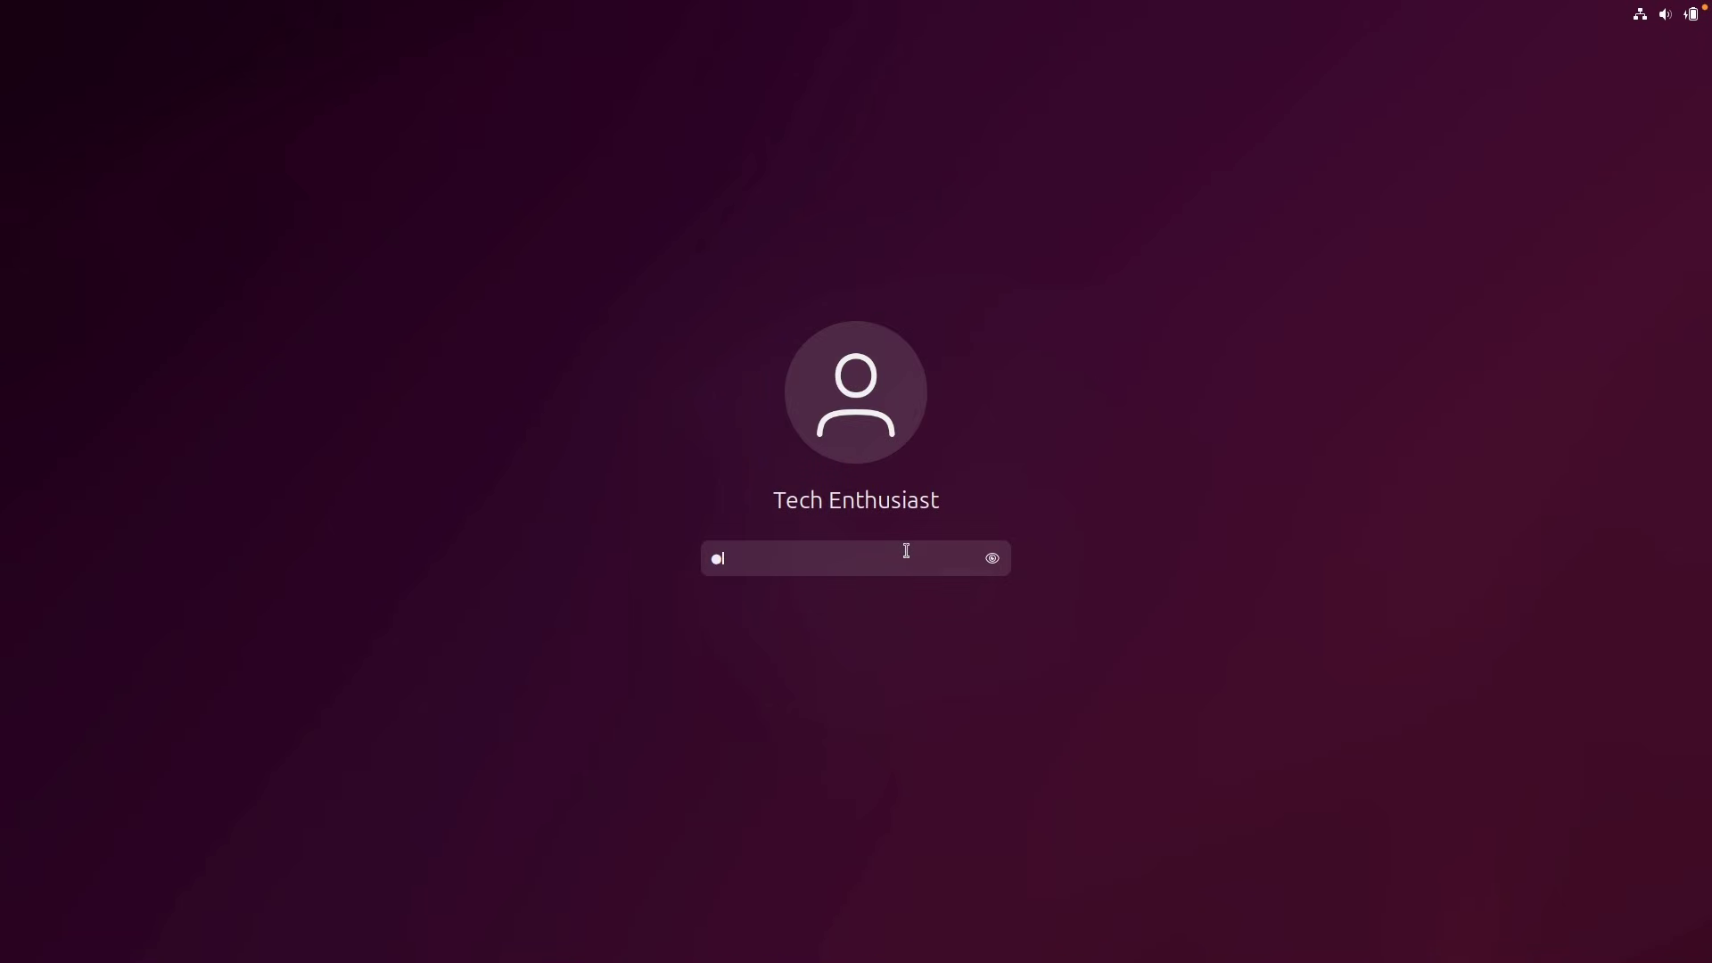
pyautogui.press('Return')
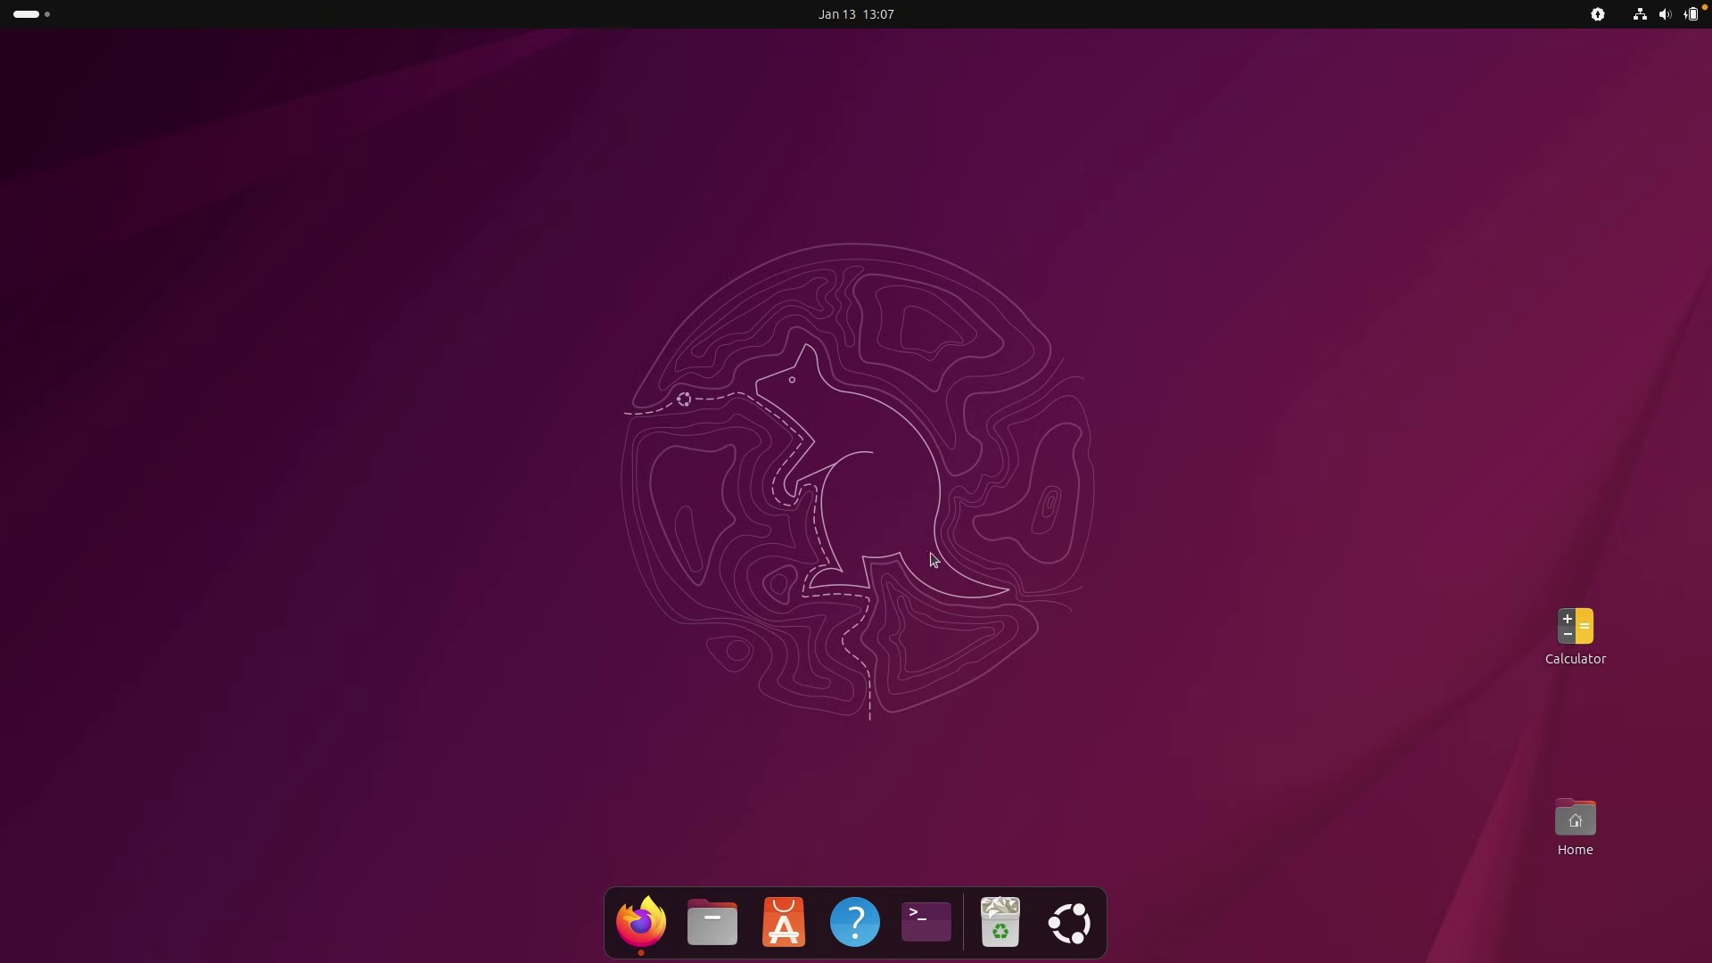
# Open Settings and browse the Ubuntu Desktop, Apps, Notifications, Search and Wellbeing pages.
pyautogui.click(1089, 897)
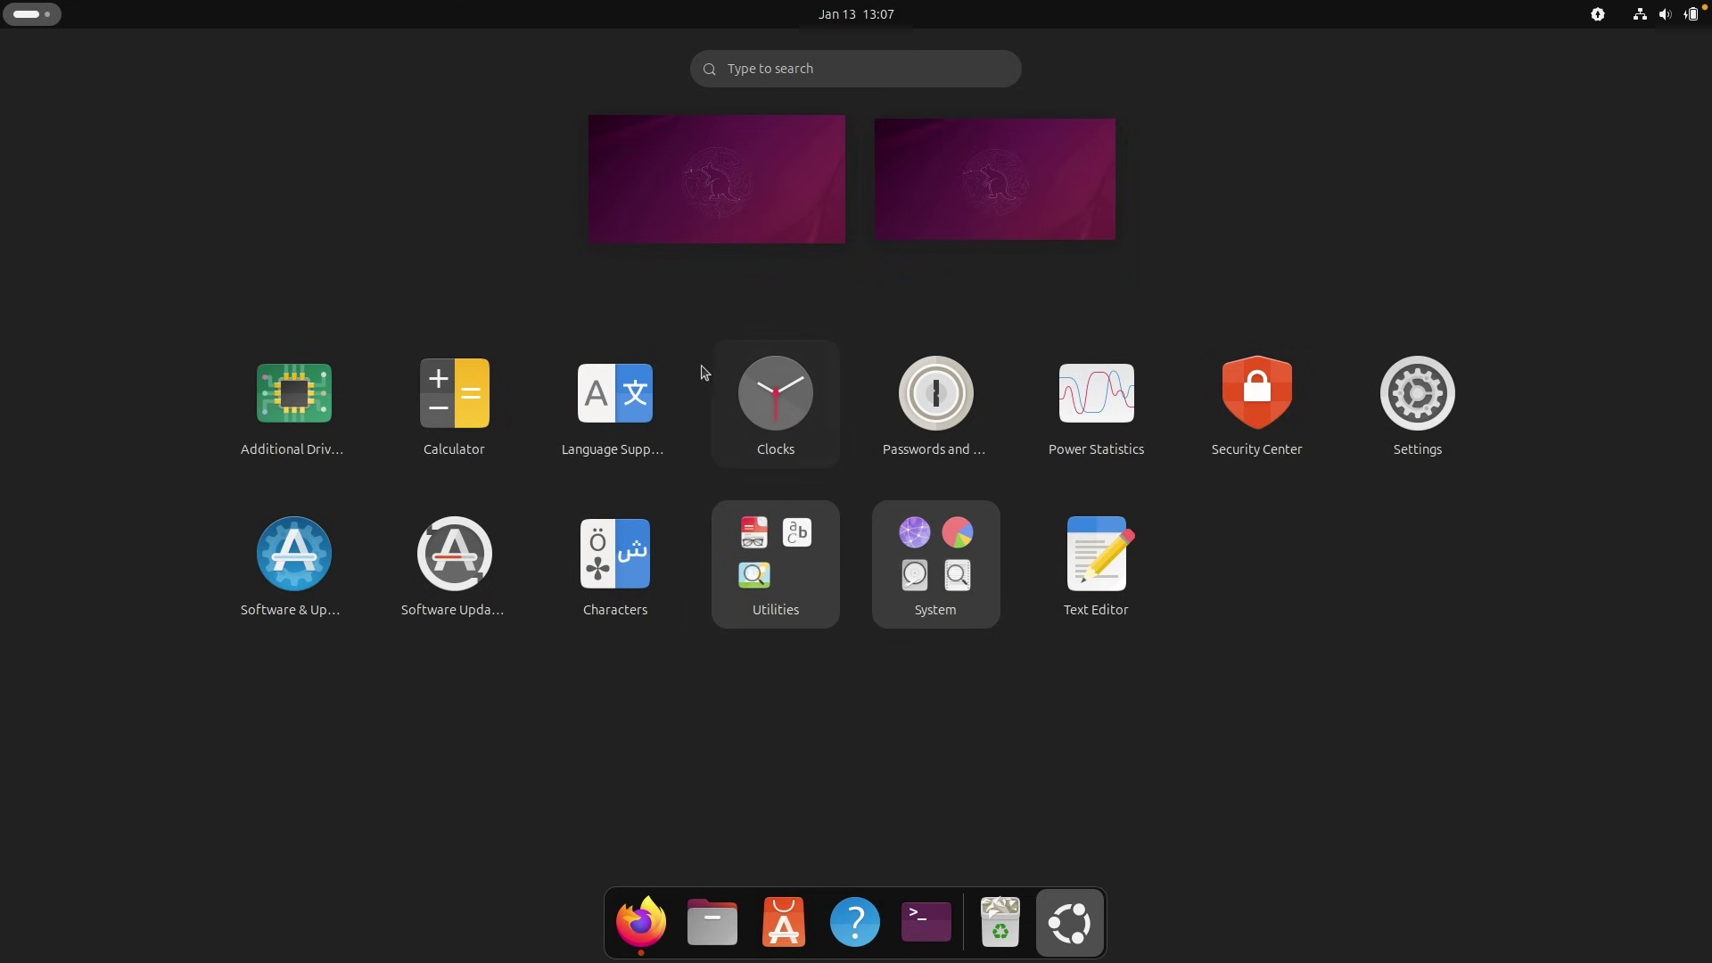
pyautogui.click(1434, 393)
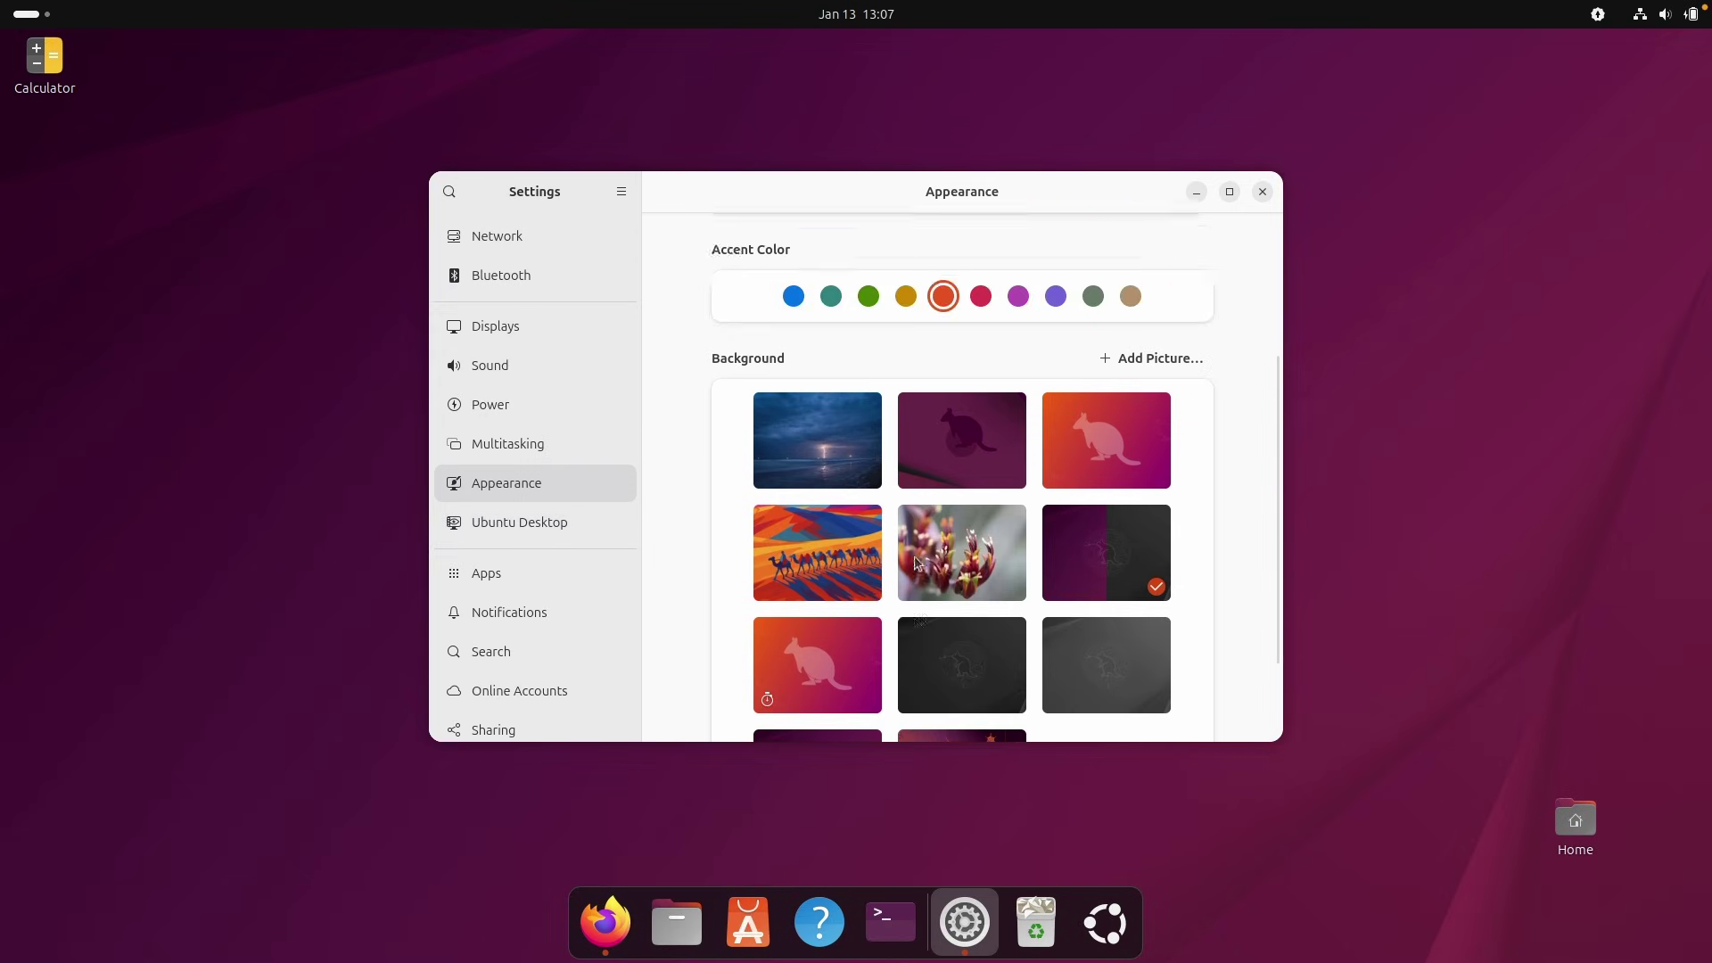
pyautogui.click(569, 524)
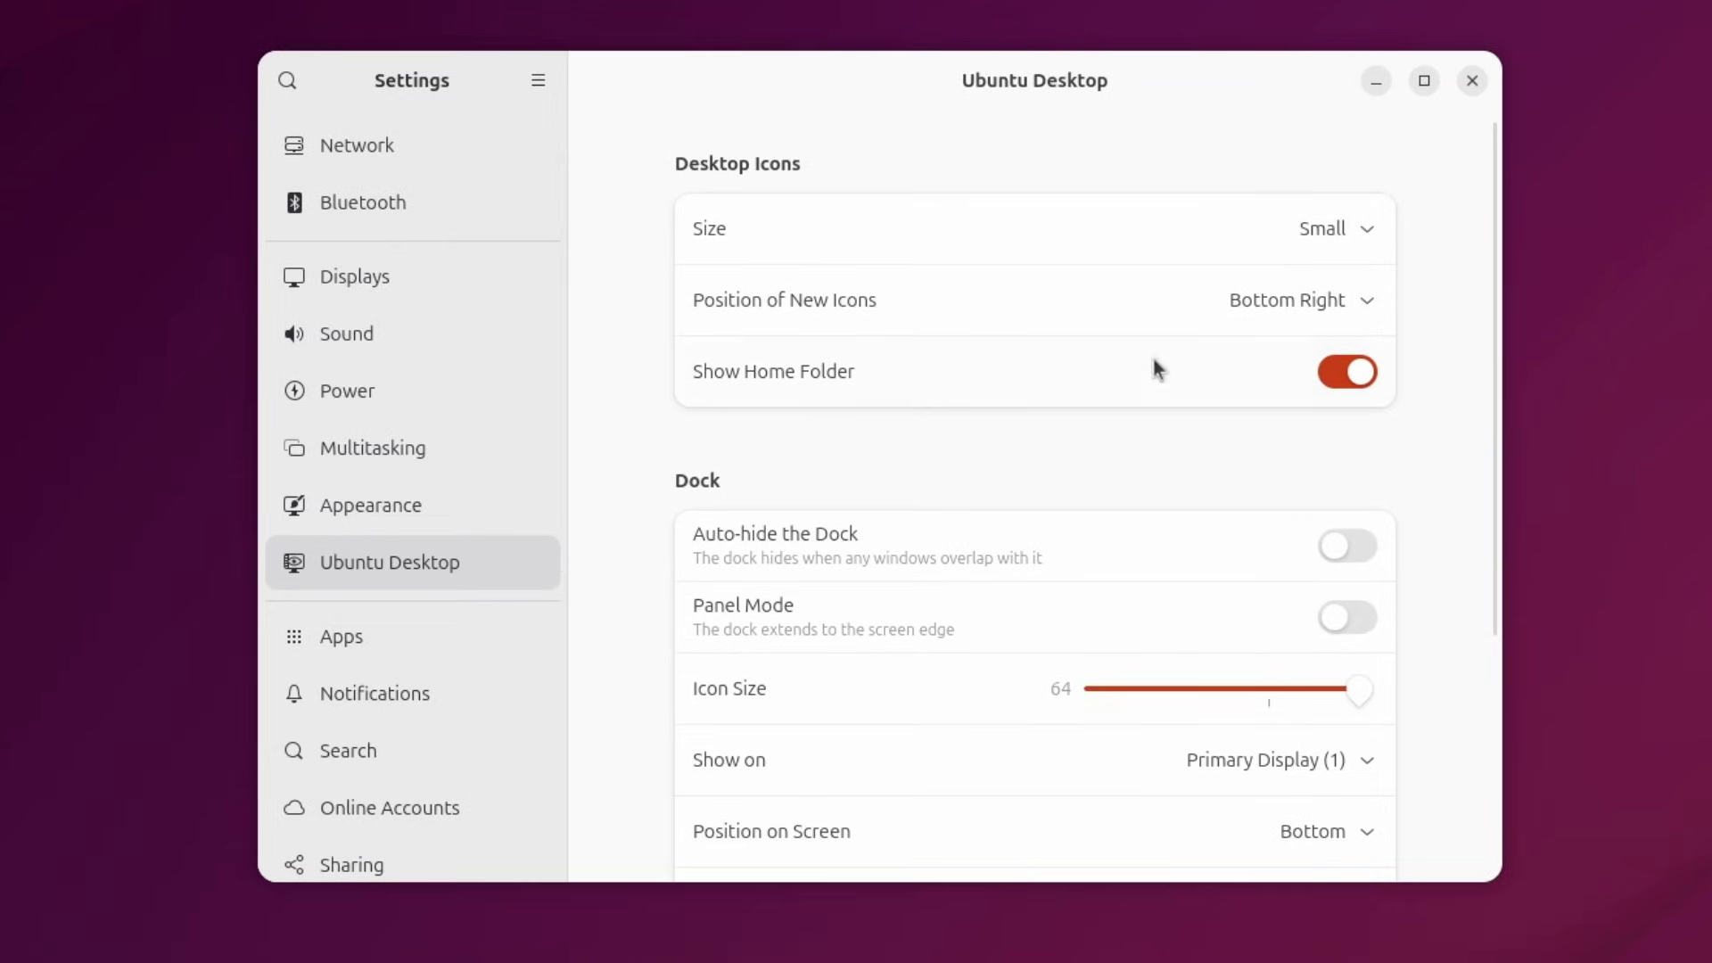
pyautogui.moveTo(1483, 326); pyautogui.dragTo(1510, 665)
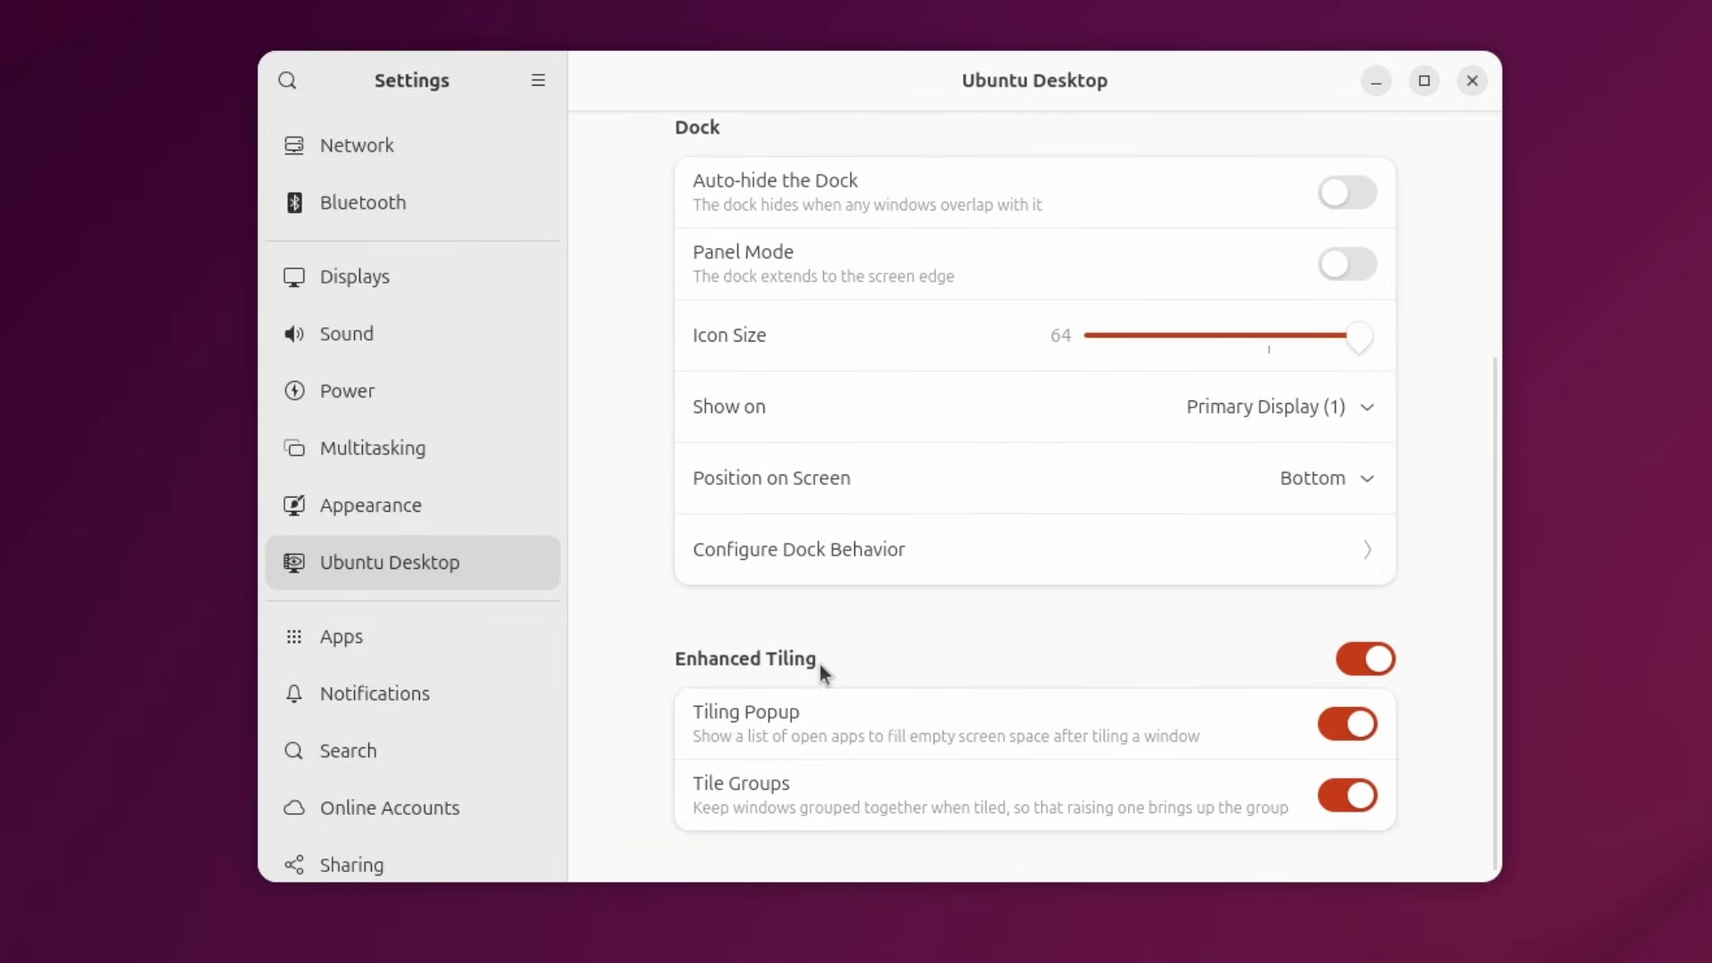
pyautogui.click(476, 645)
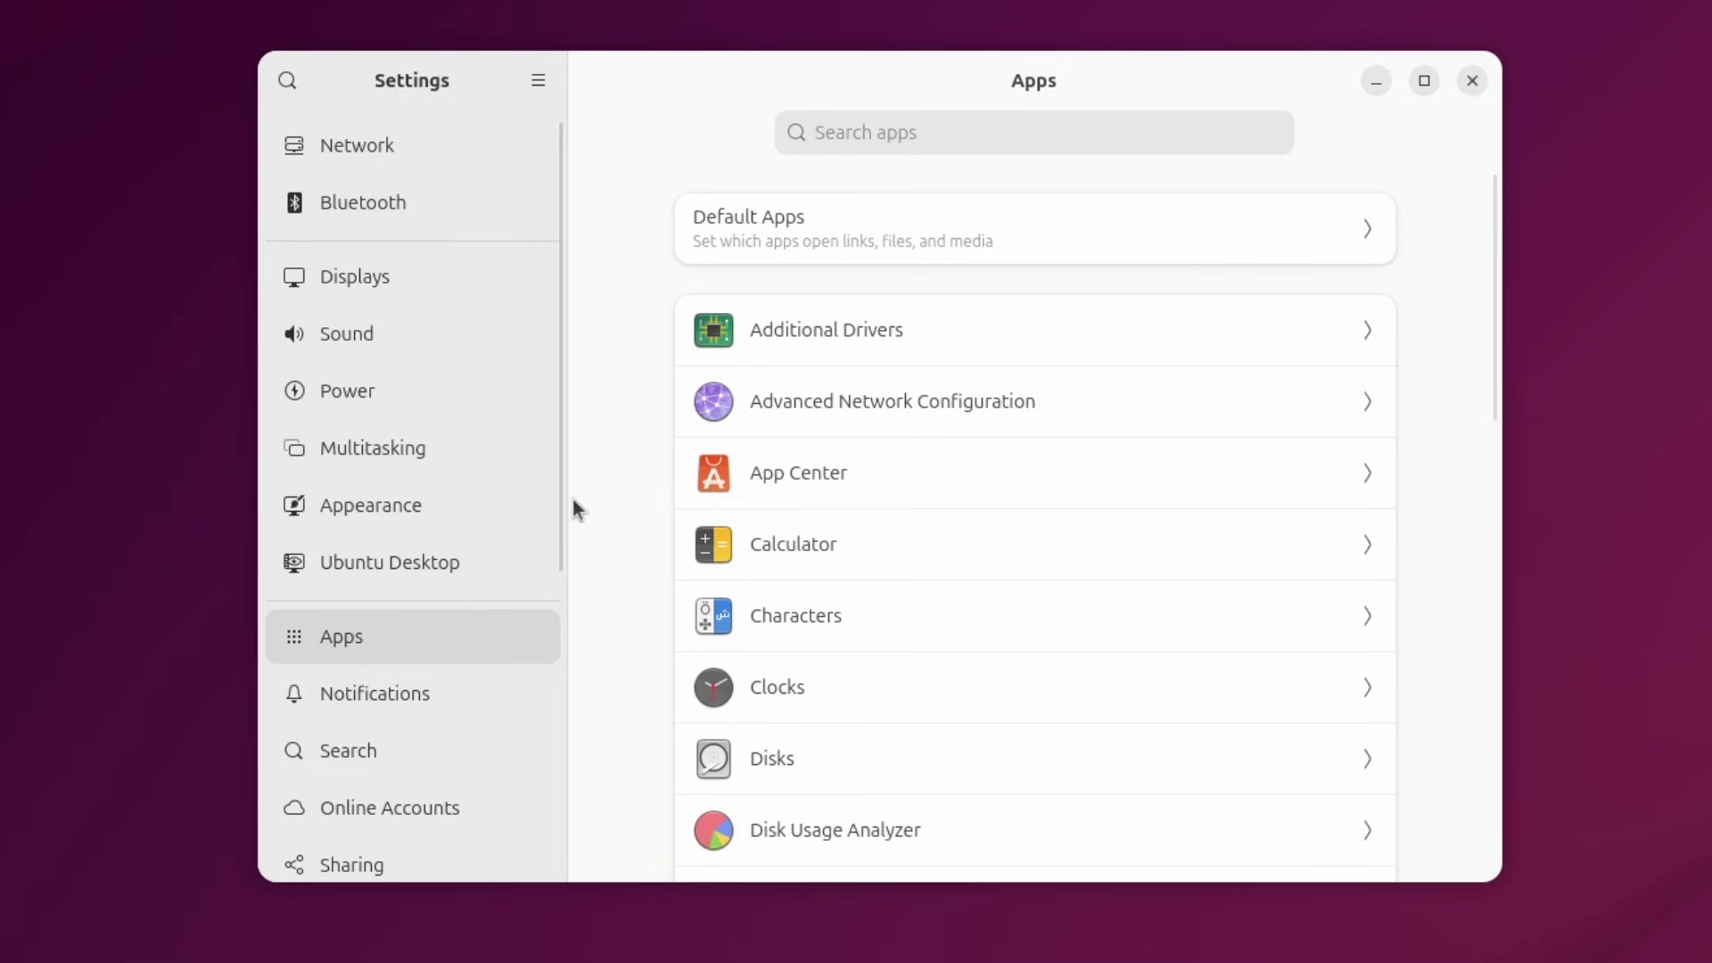
pyautogui.scroll(-3, 558, 509)
pyautogui.click(446, 504)
pyautogui.click(448, 569)
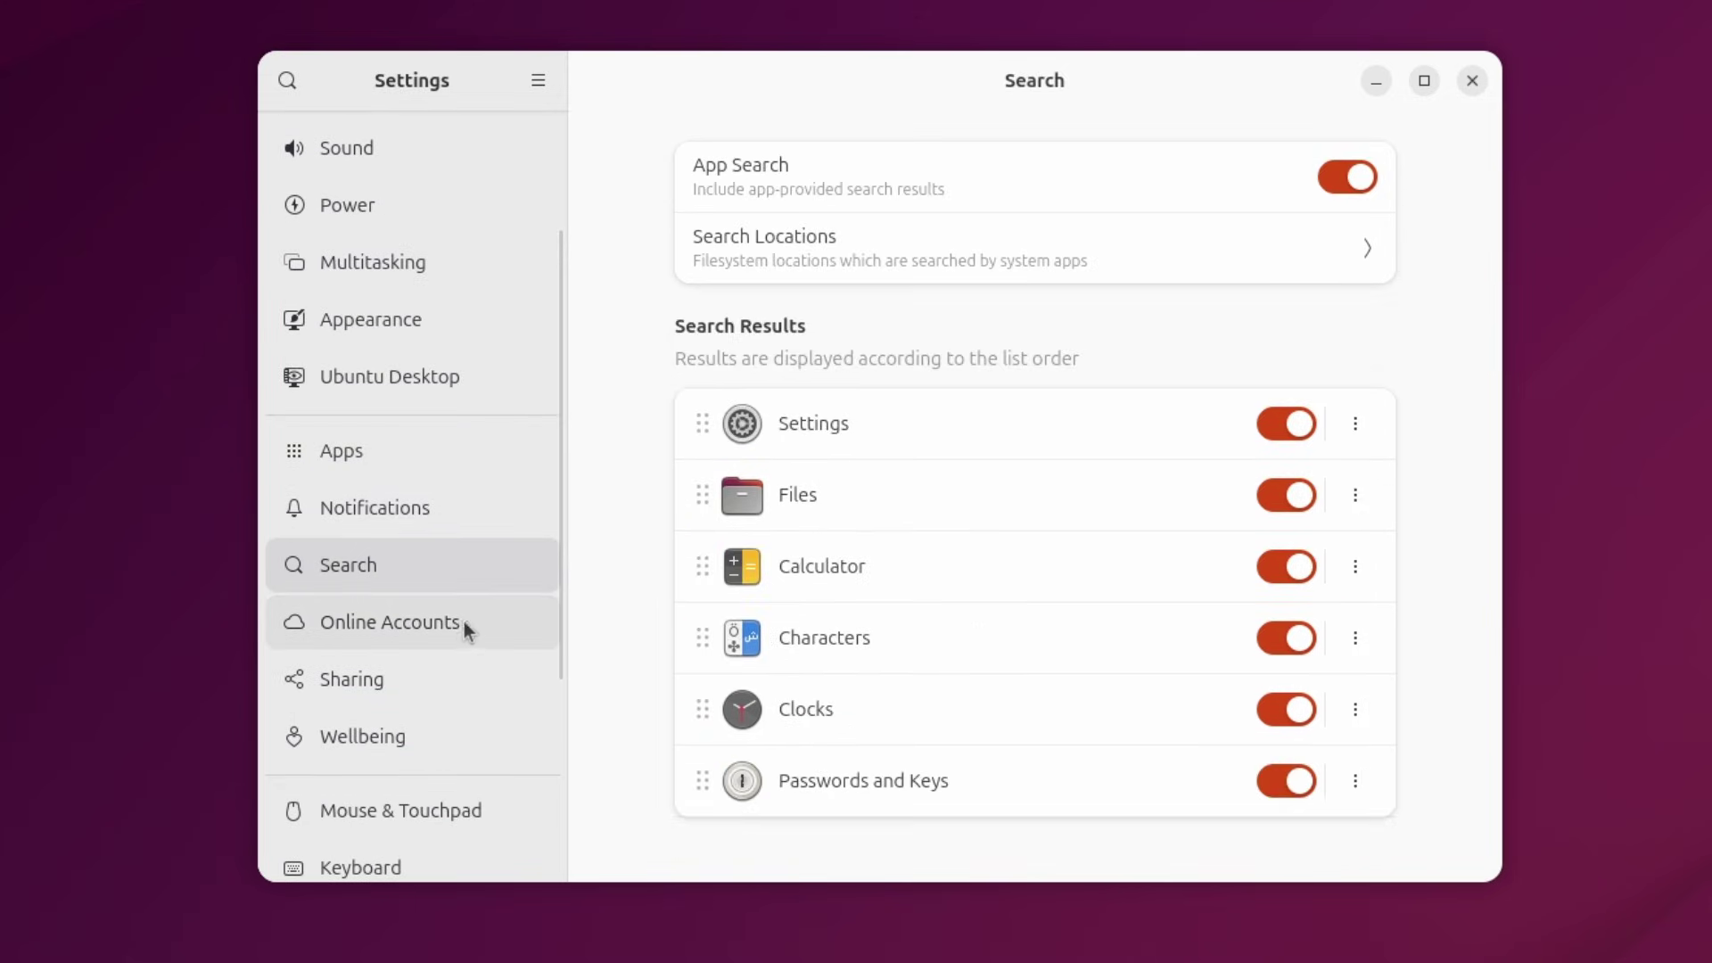
pyautogui.scroll(-5, 463, 615)
pyautogui.click(422, 428)
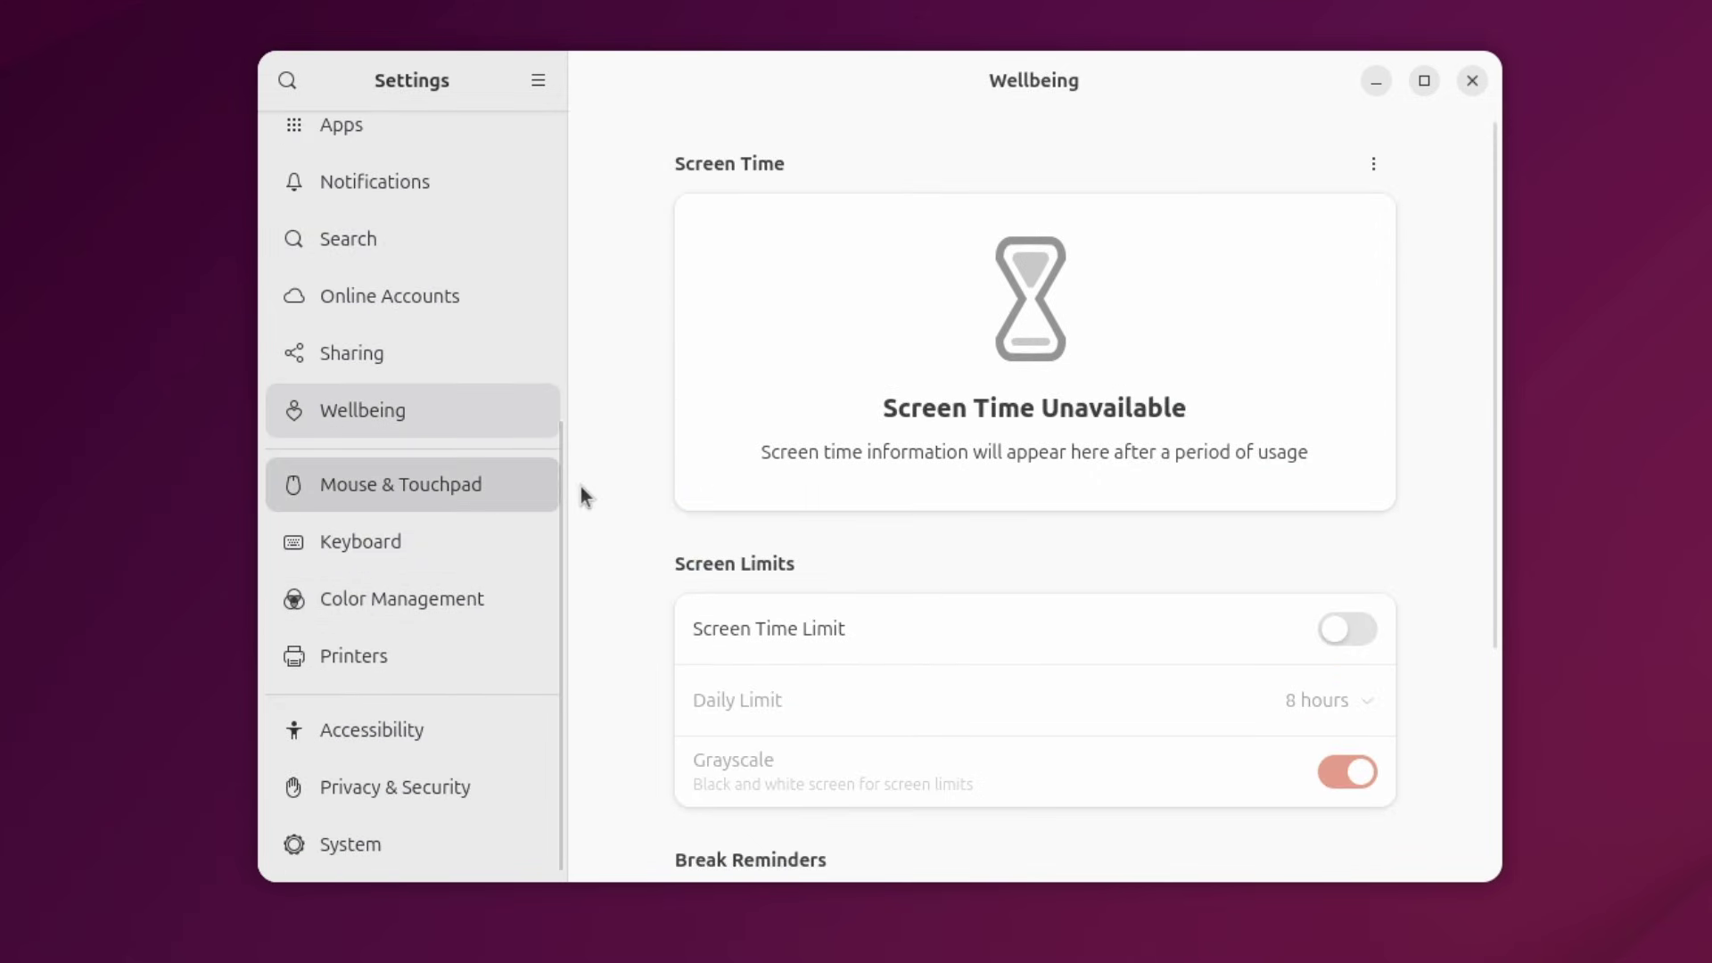
# Turn off Mouse Acceleration in Mouse & Touchpad and briefly open the pointer test.
pyautogui.click(554, 505)
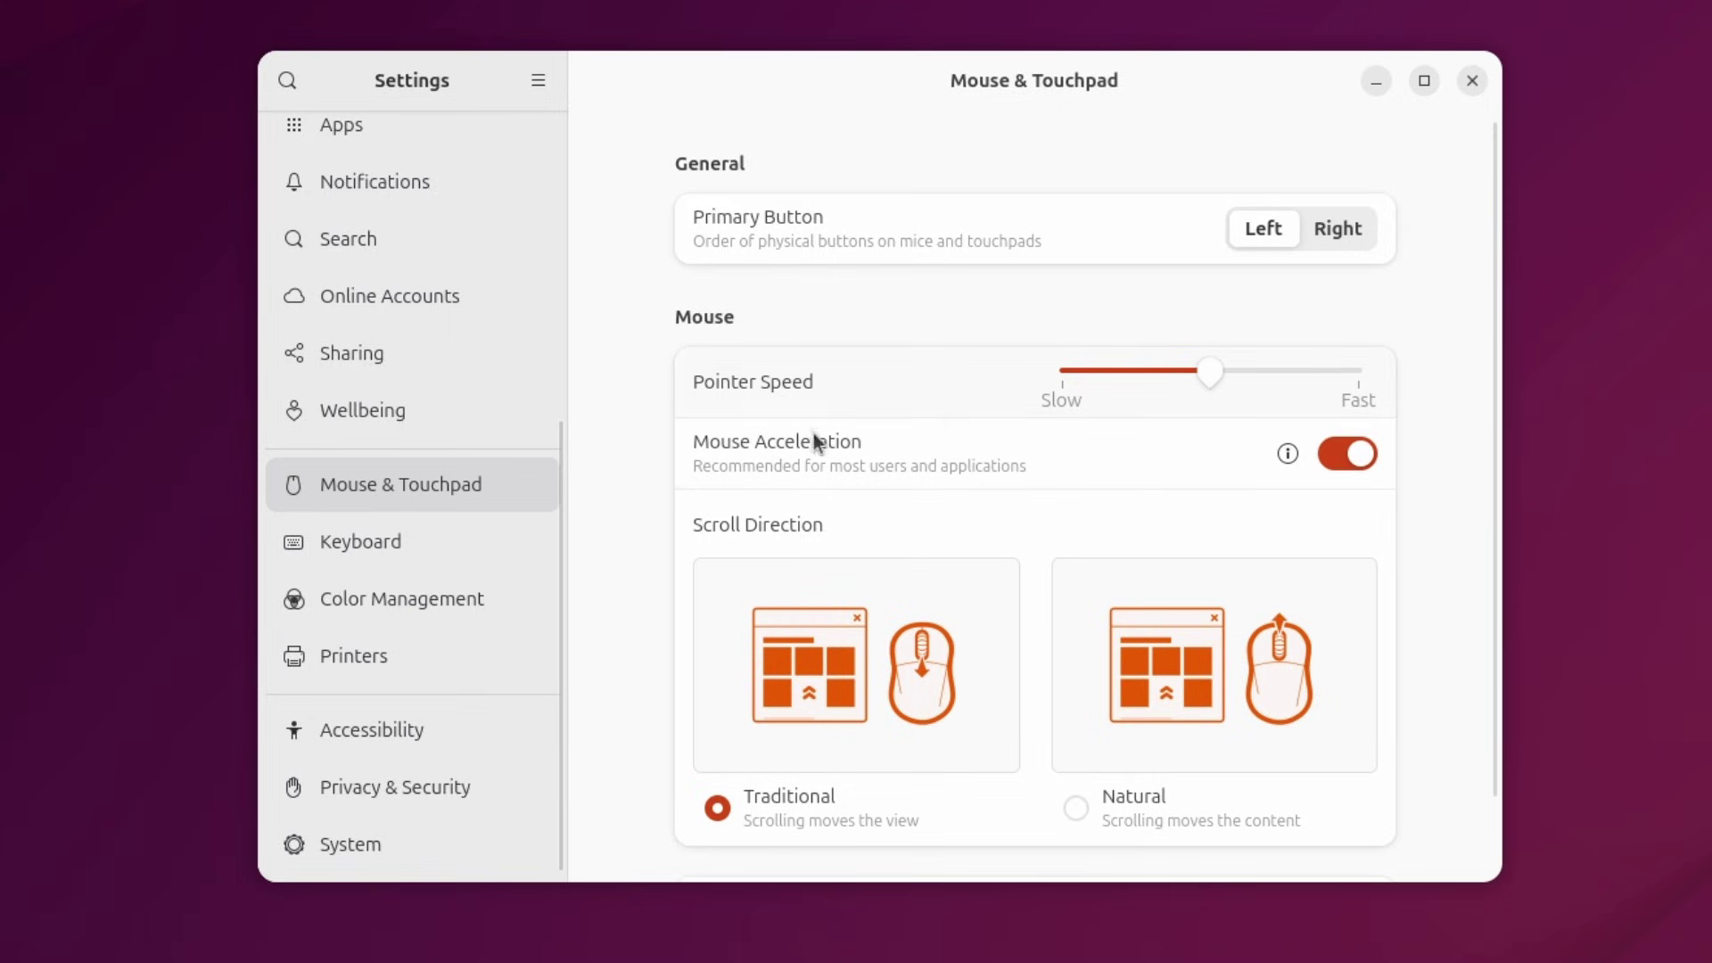
pyautogui.click(1348, 455)
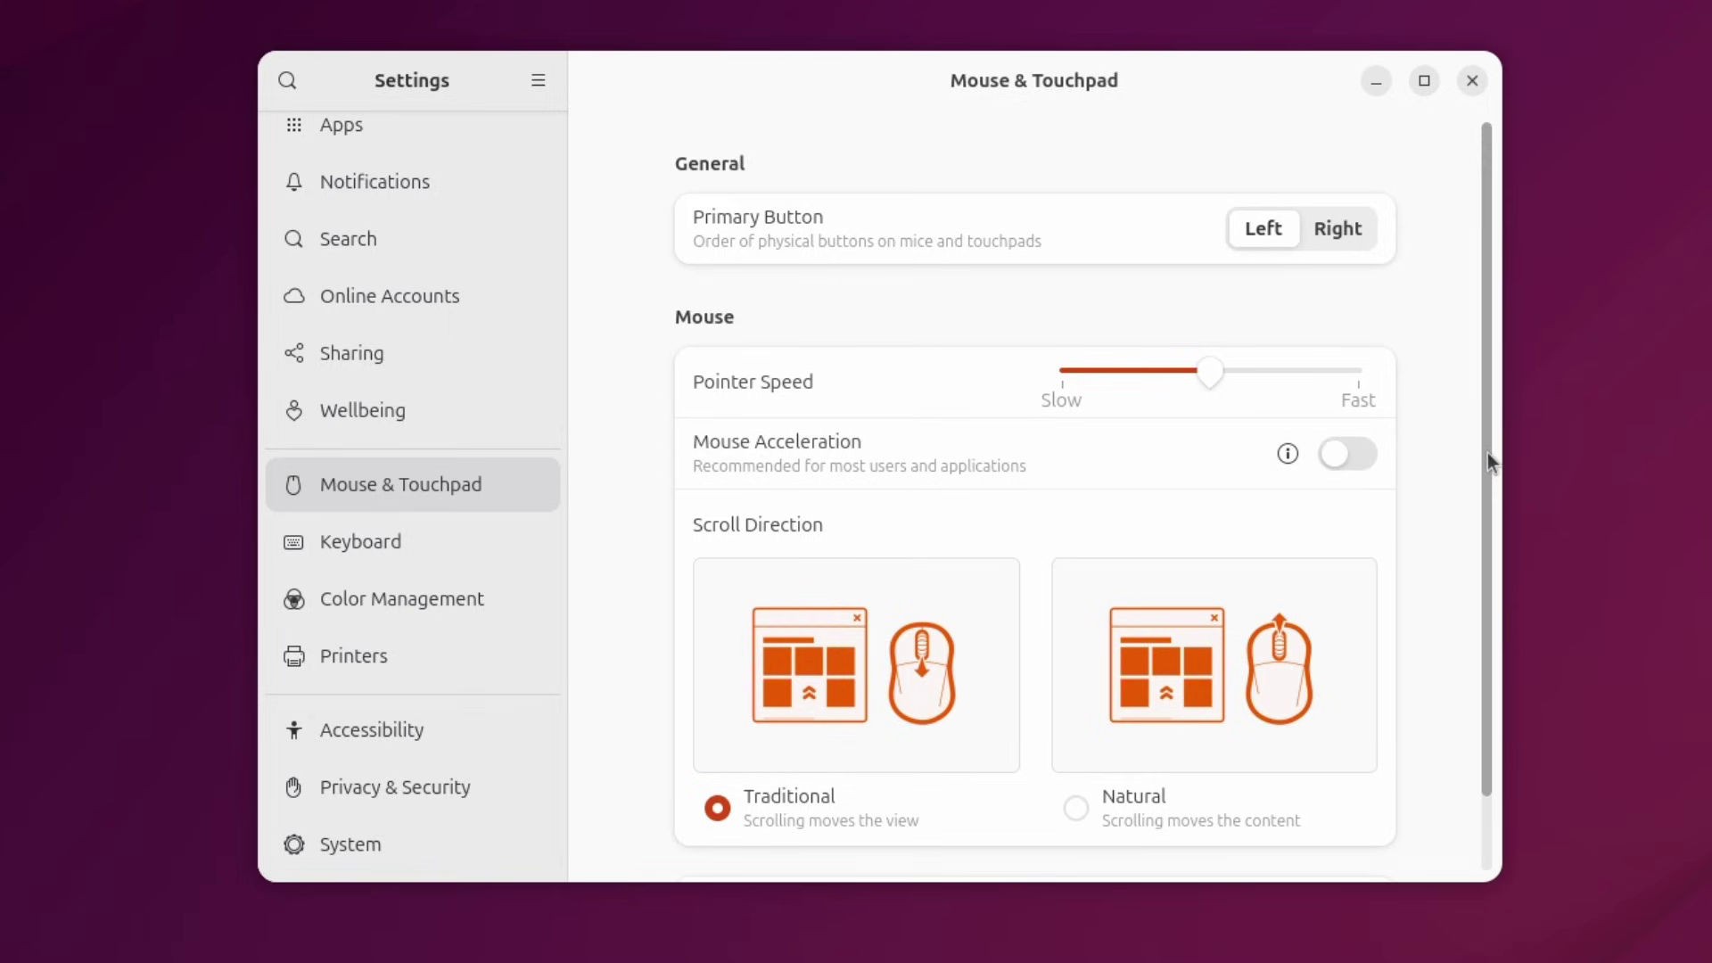
pyautogui.scroll(-2, 1487, 453)
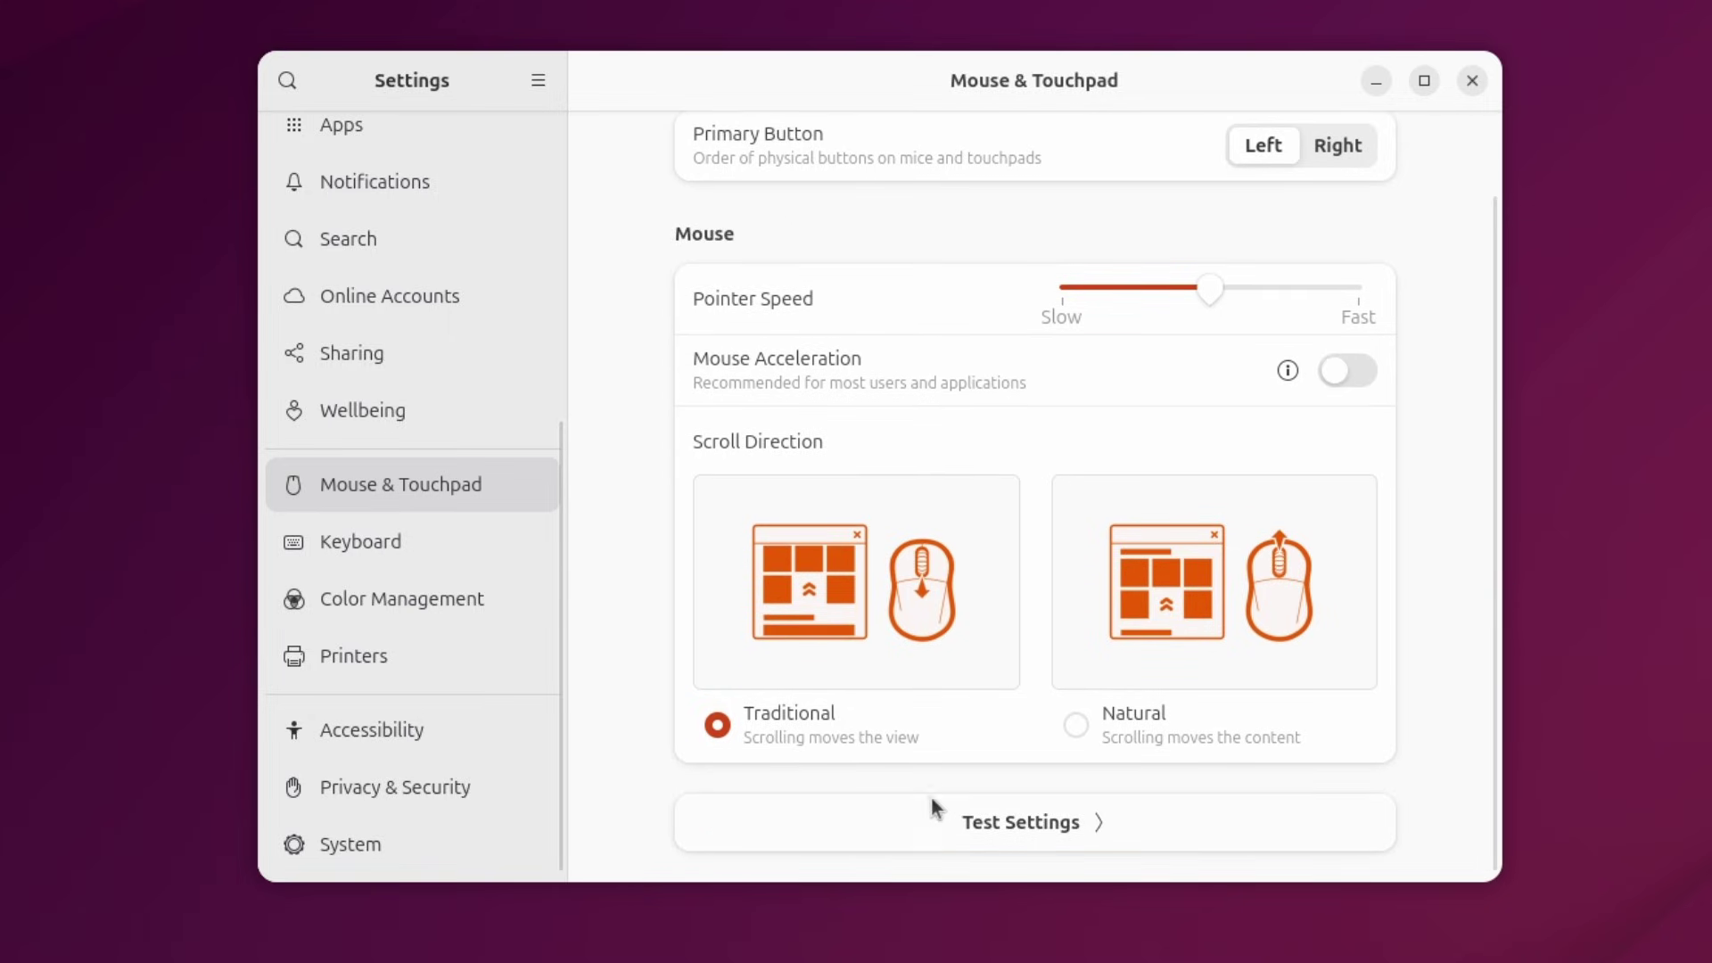
pyautogui.click(1070, 798)
pyautogui.press('Escape')
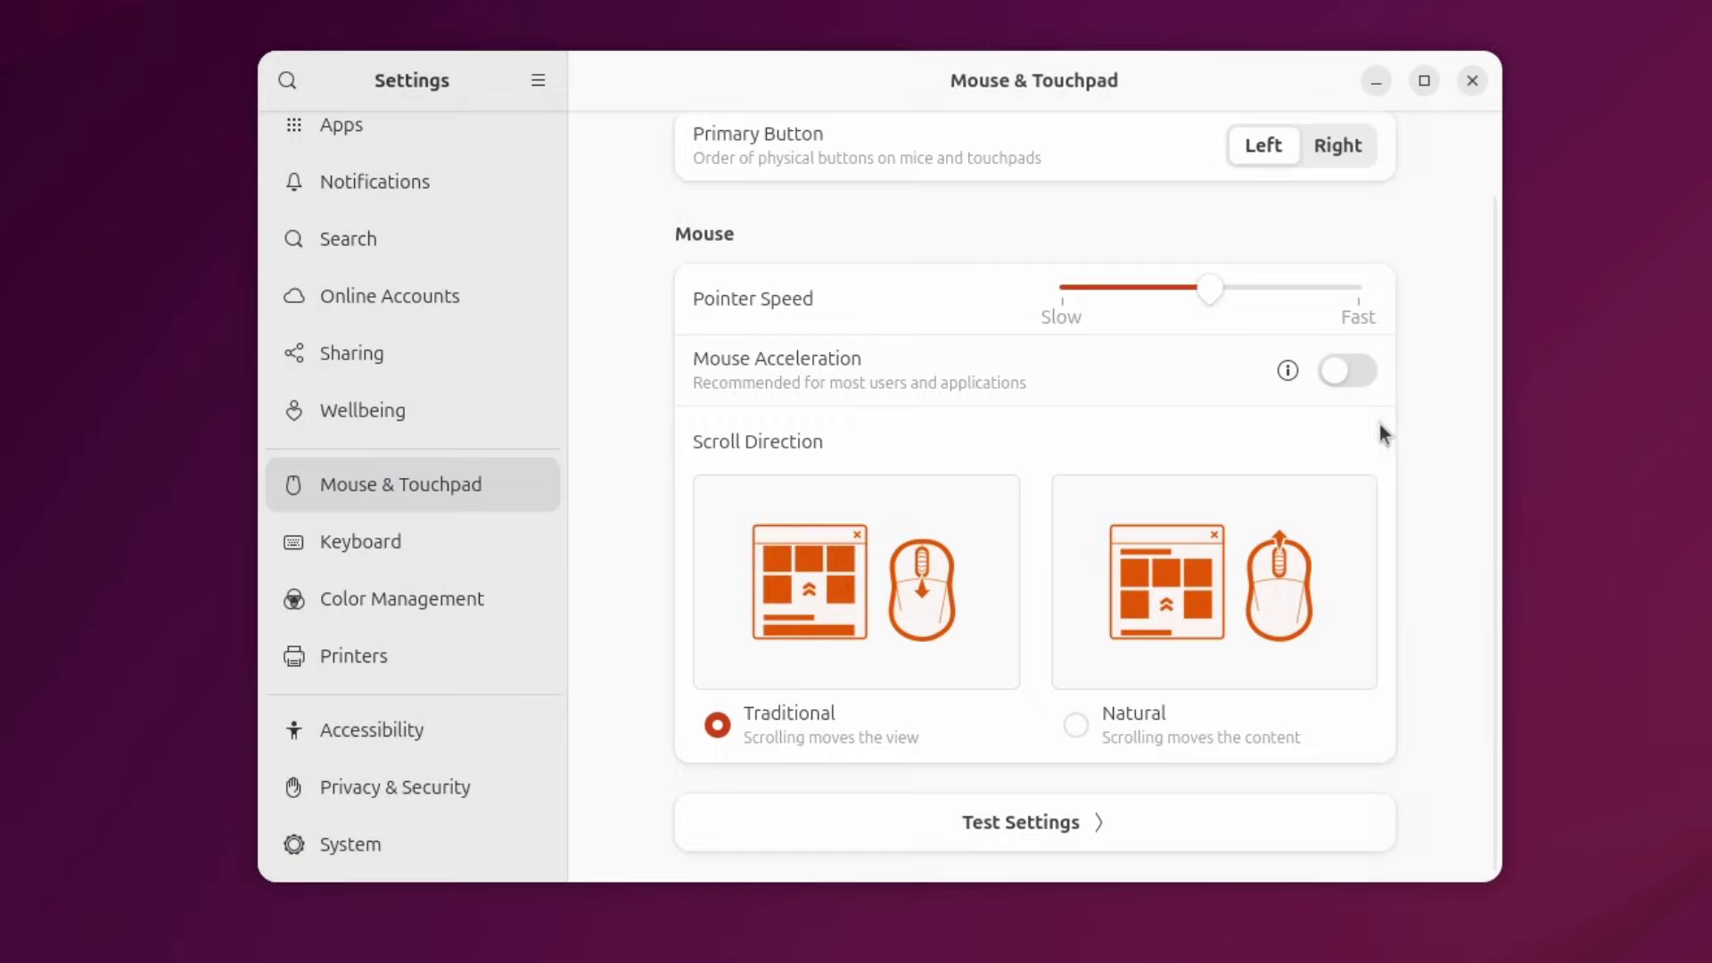
pyautogui.scroll(2, 1025, 548)
pyautogui.scroll(-2, 802, 429)
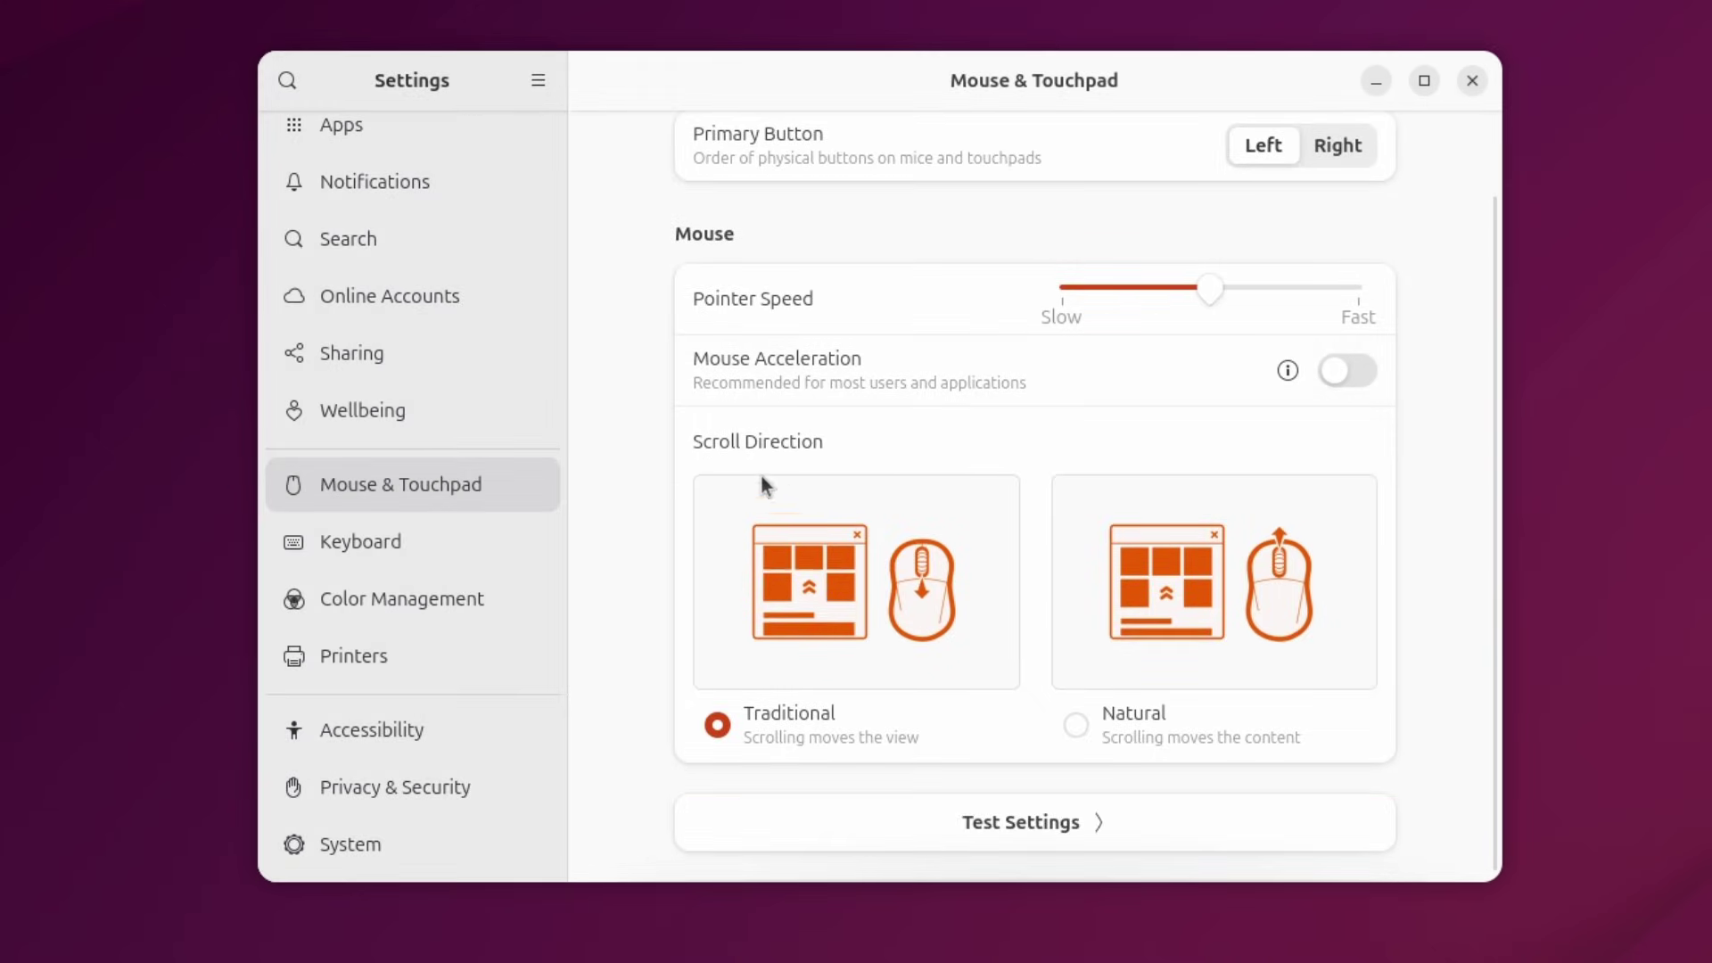
# Browse the Keyboard, Printers and System pages, ending on Privacy & Security.
pyautogui.click(399, 544)
pyautogui.scroll(-3, 669, 535)
pyautogui.click(433, 667)
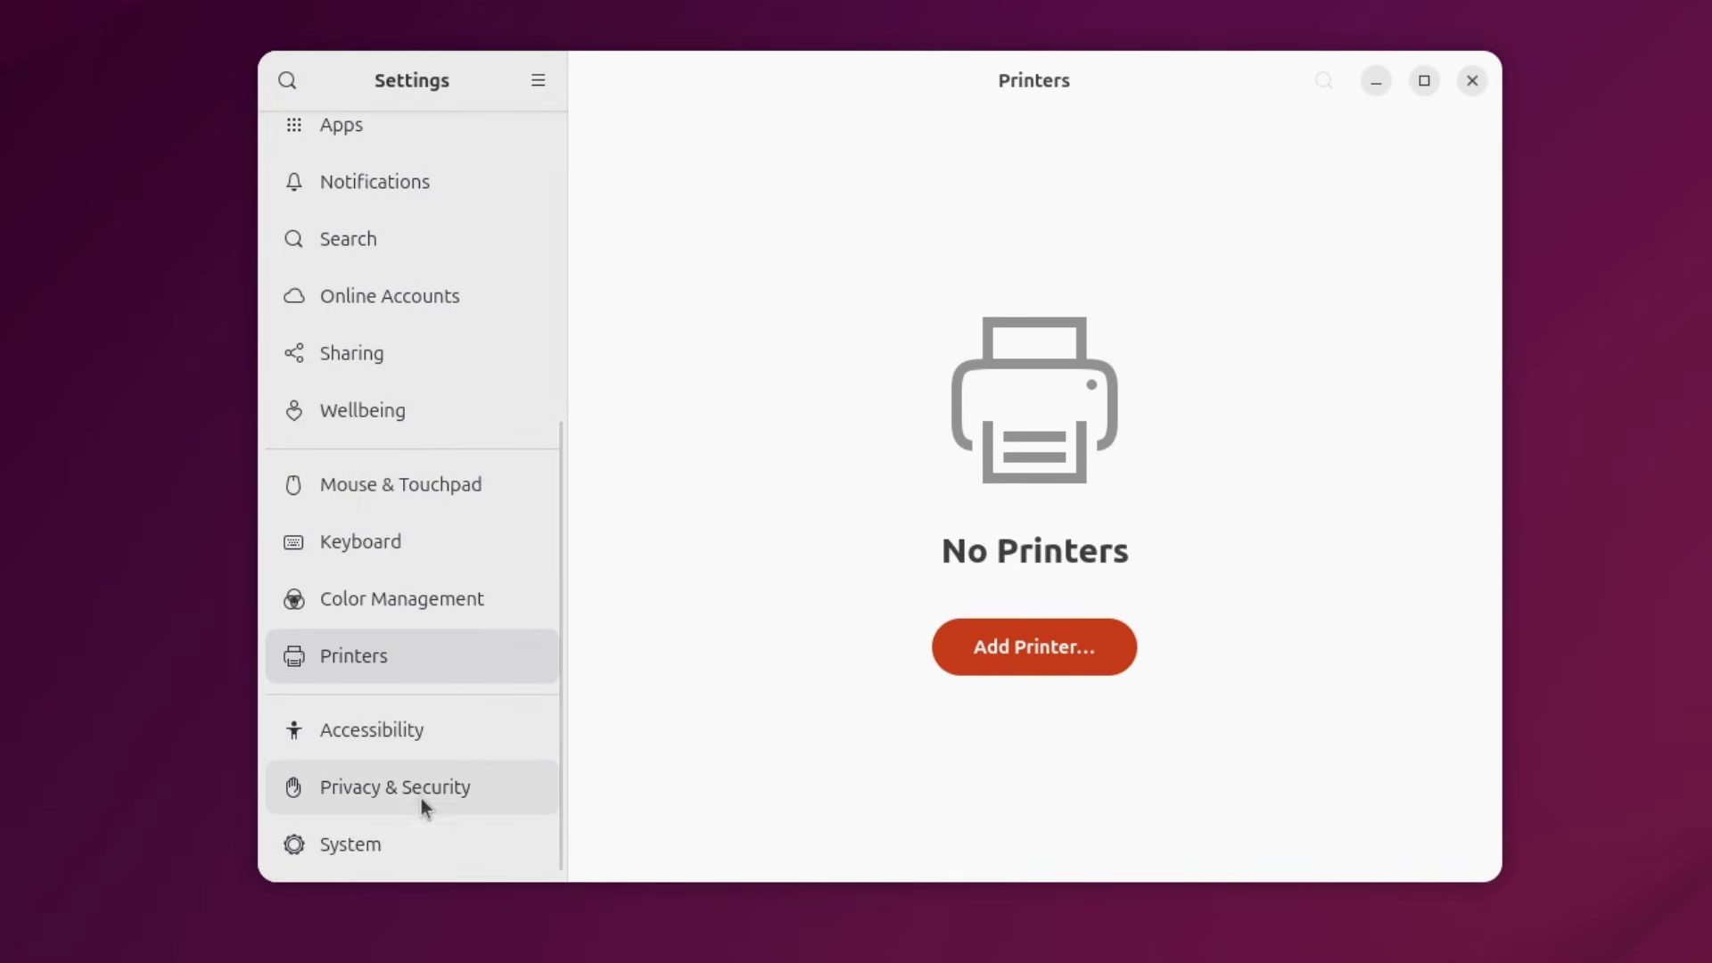
pyautogui.click(430, 822)
pyautogui.click(446, 785)
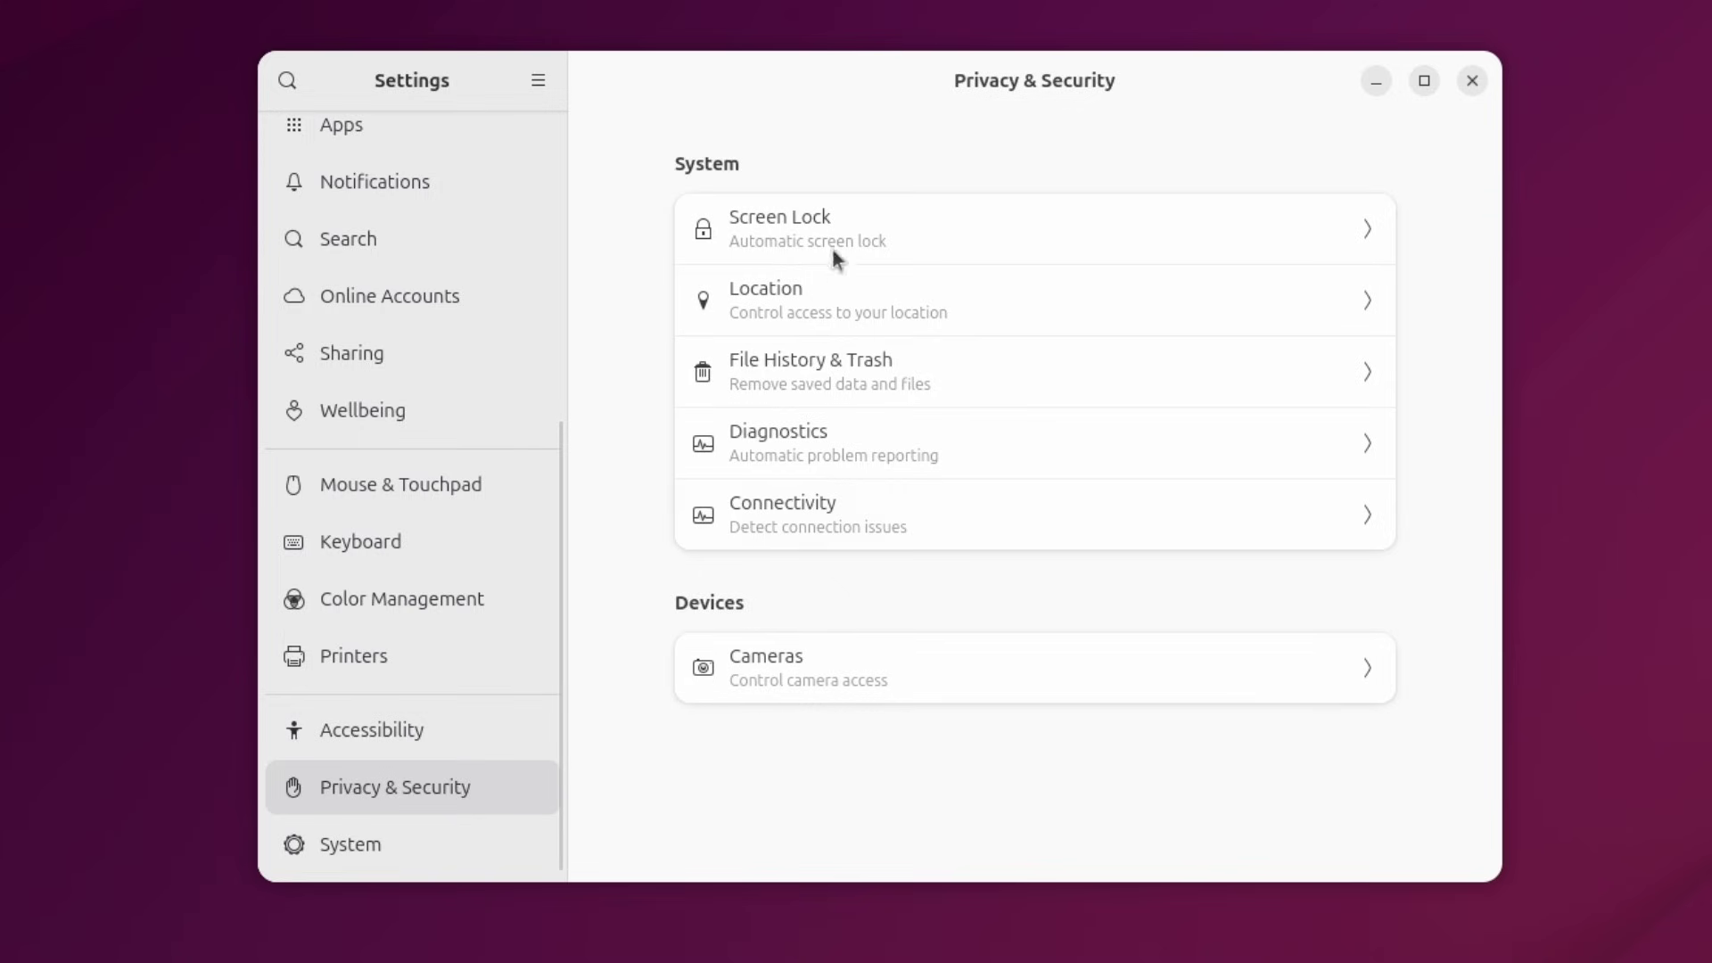
pyautogui.scroll(5, 495, 212)
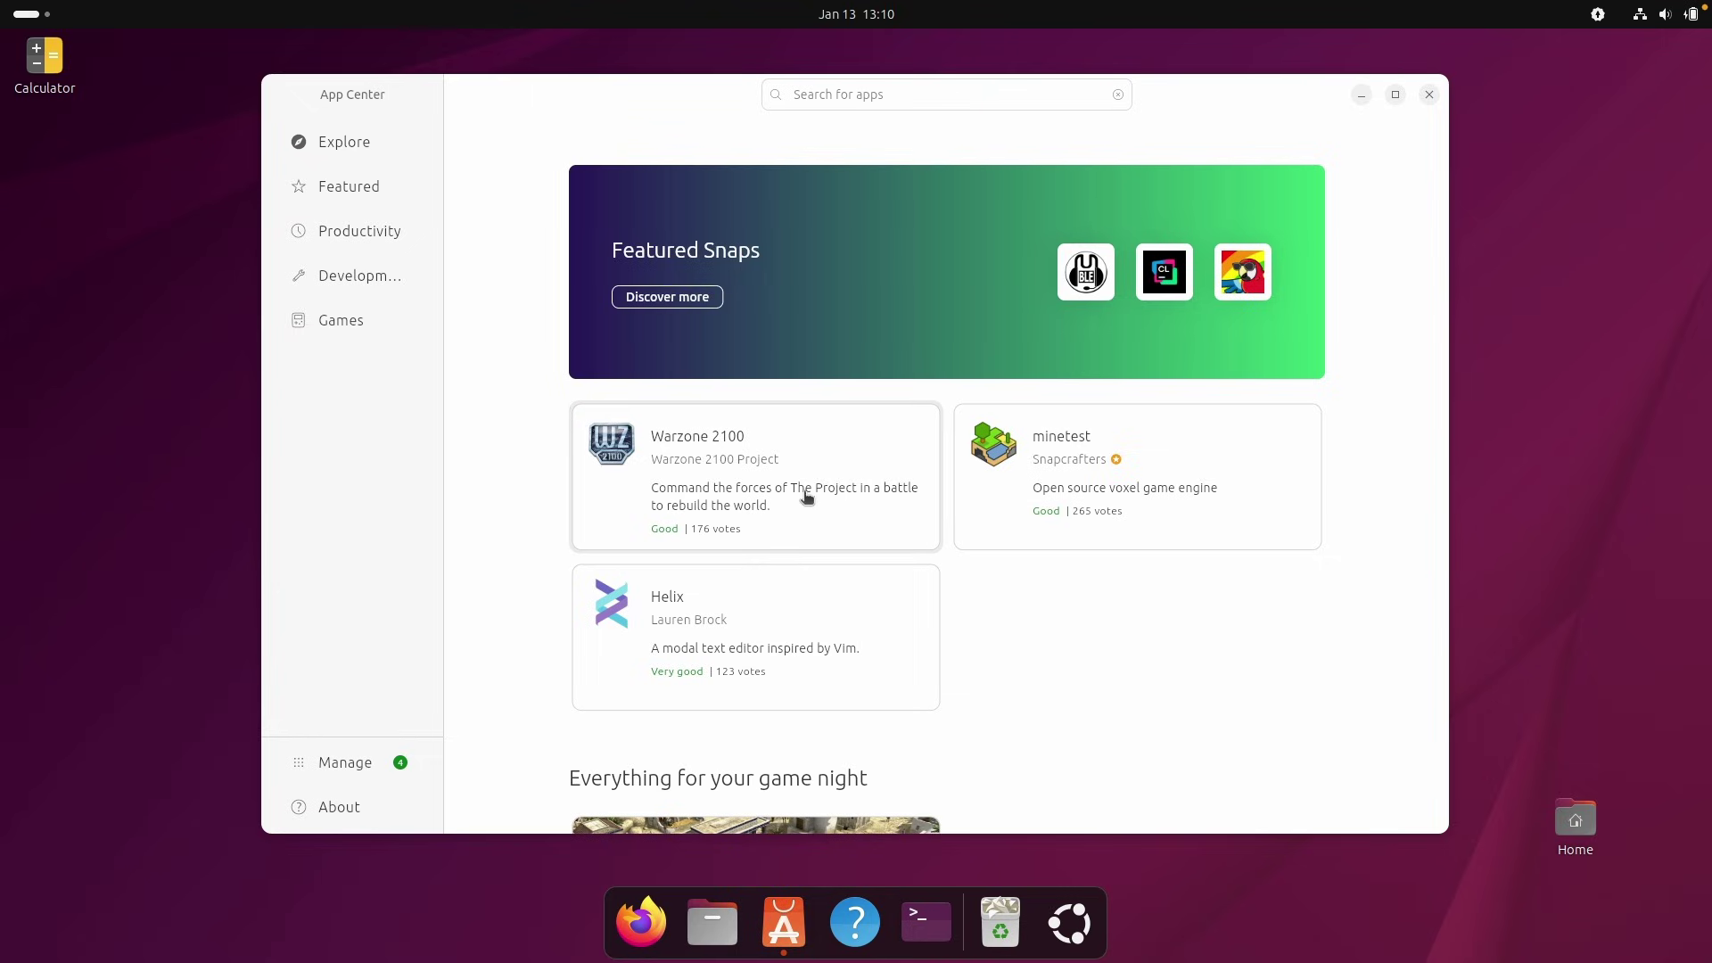
# Search 'how to change the cursor on ubuntu 25' and select 'gnome-tweaks' in the Ubuntu Discourse post.
pyautogui.click(611, 78)
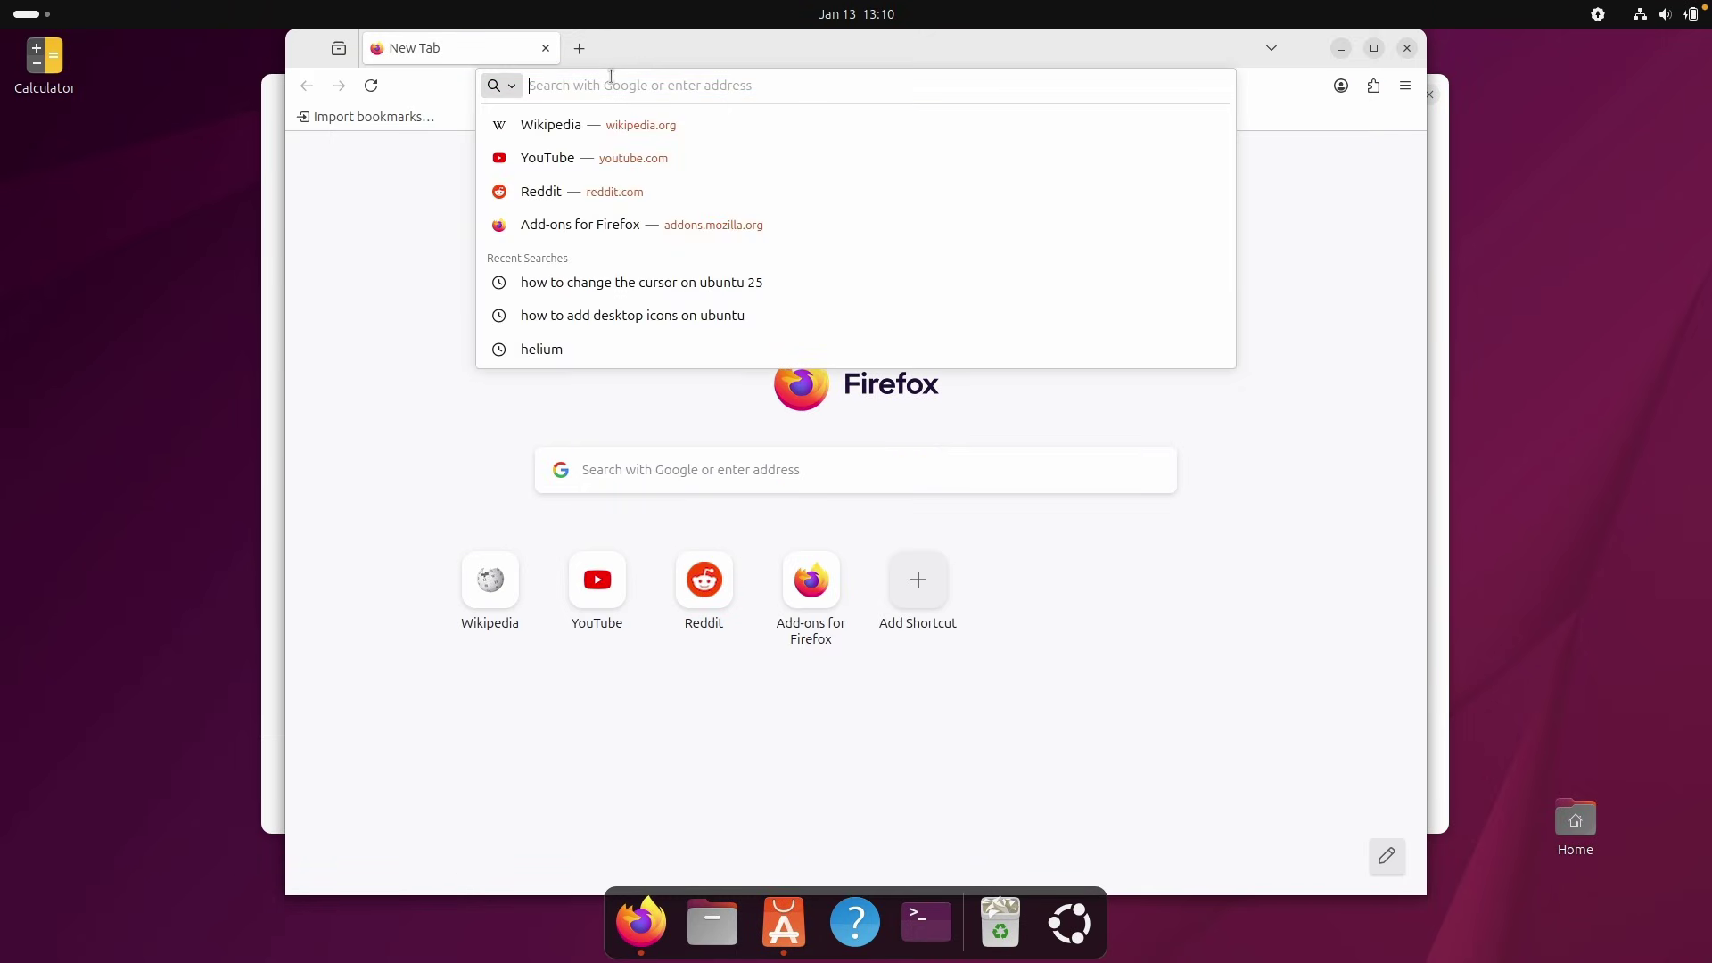
pyautogui.write('how to cha')
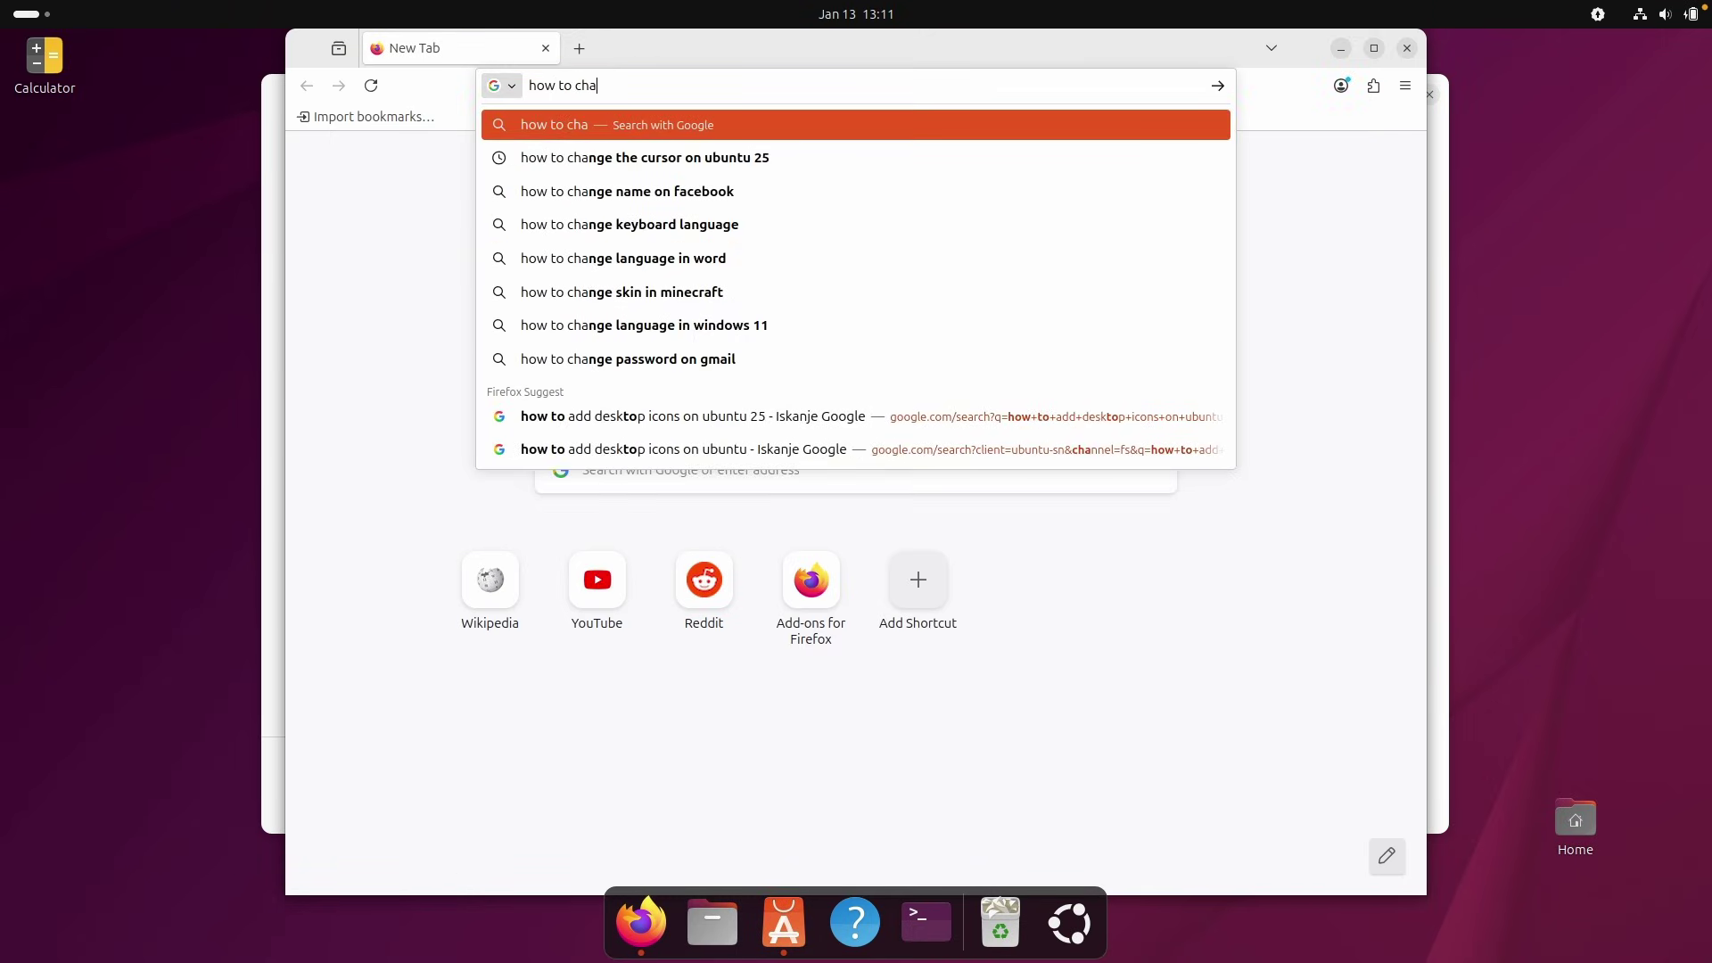
pyautogui.press('Down')
pyautogui.press('Return')
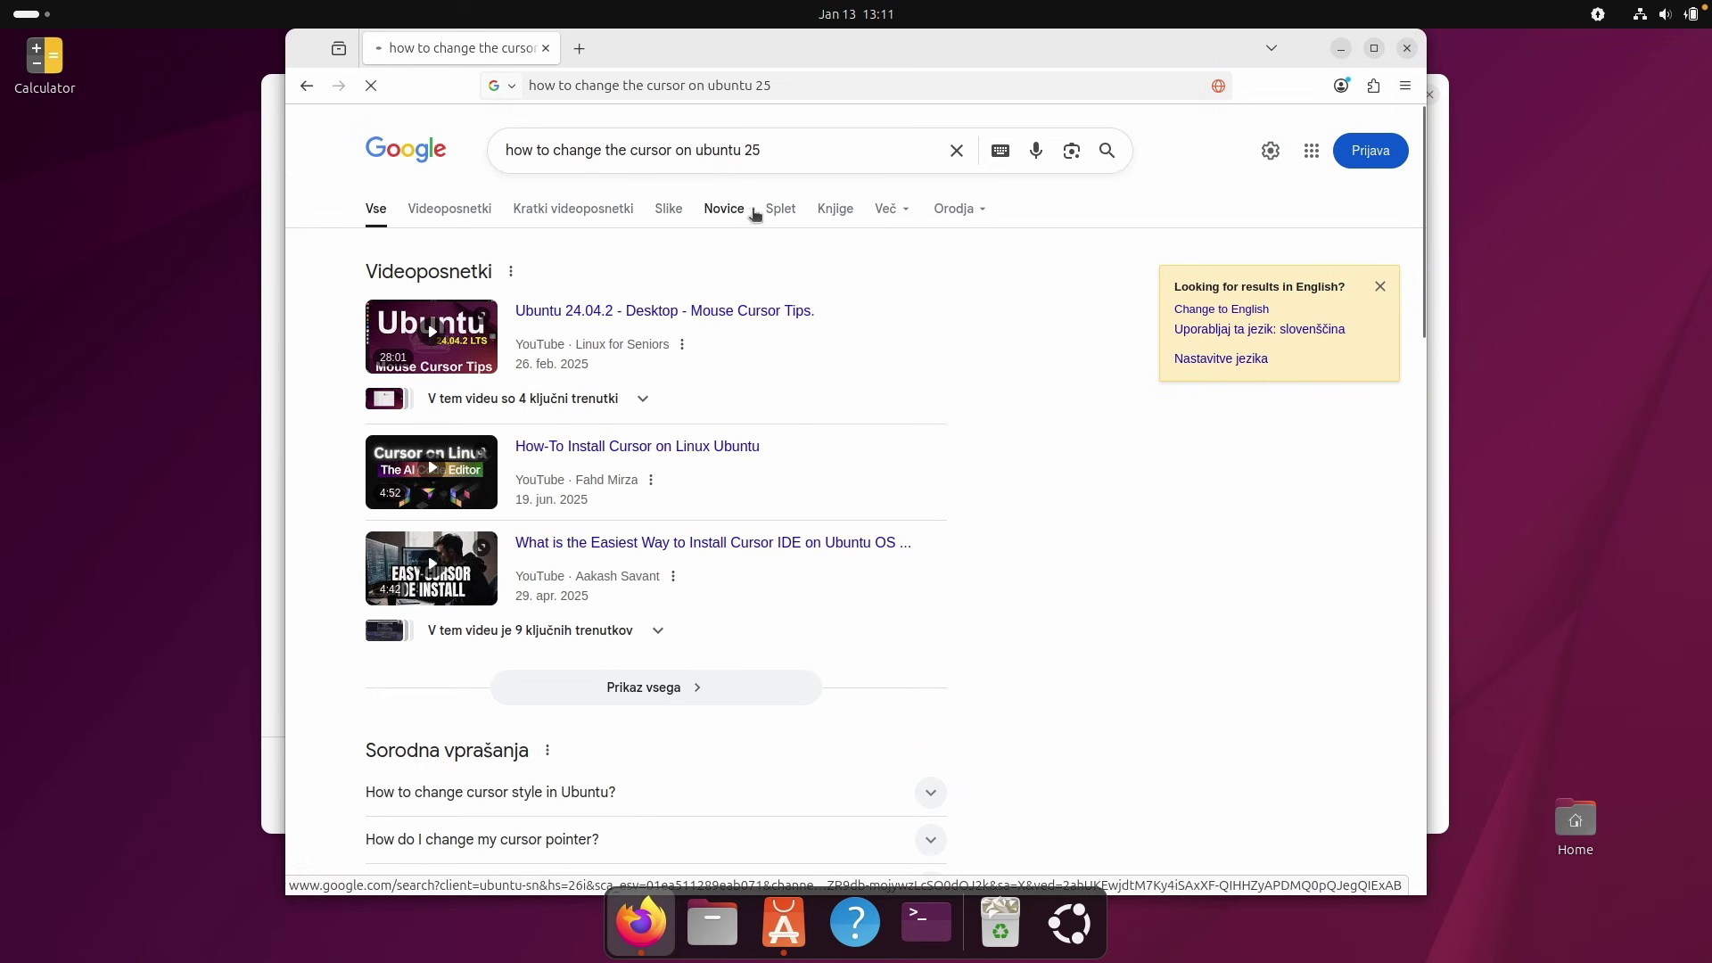
pyautogui.scroll(-6, 685, 406)
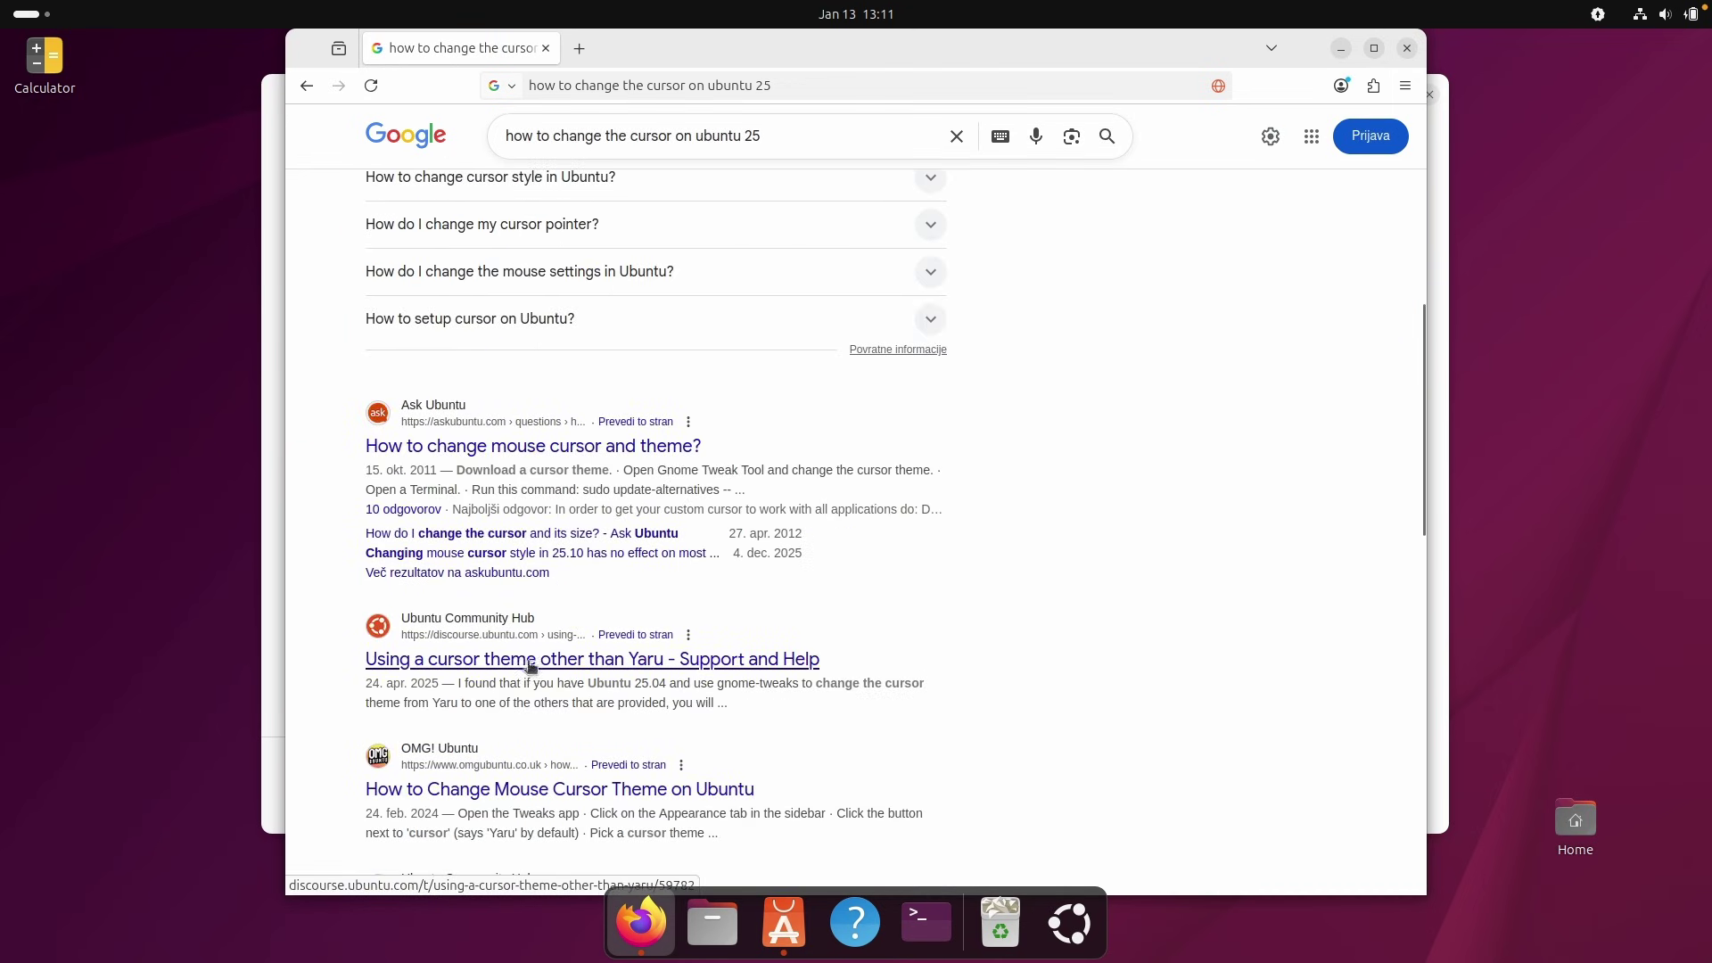
pyautogui.click(682, 665)
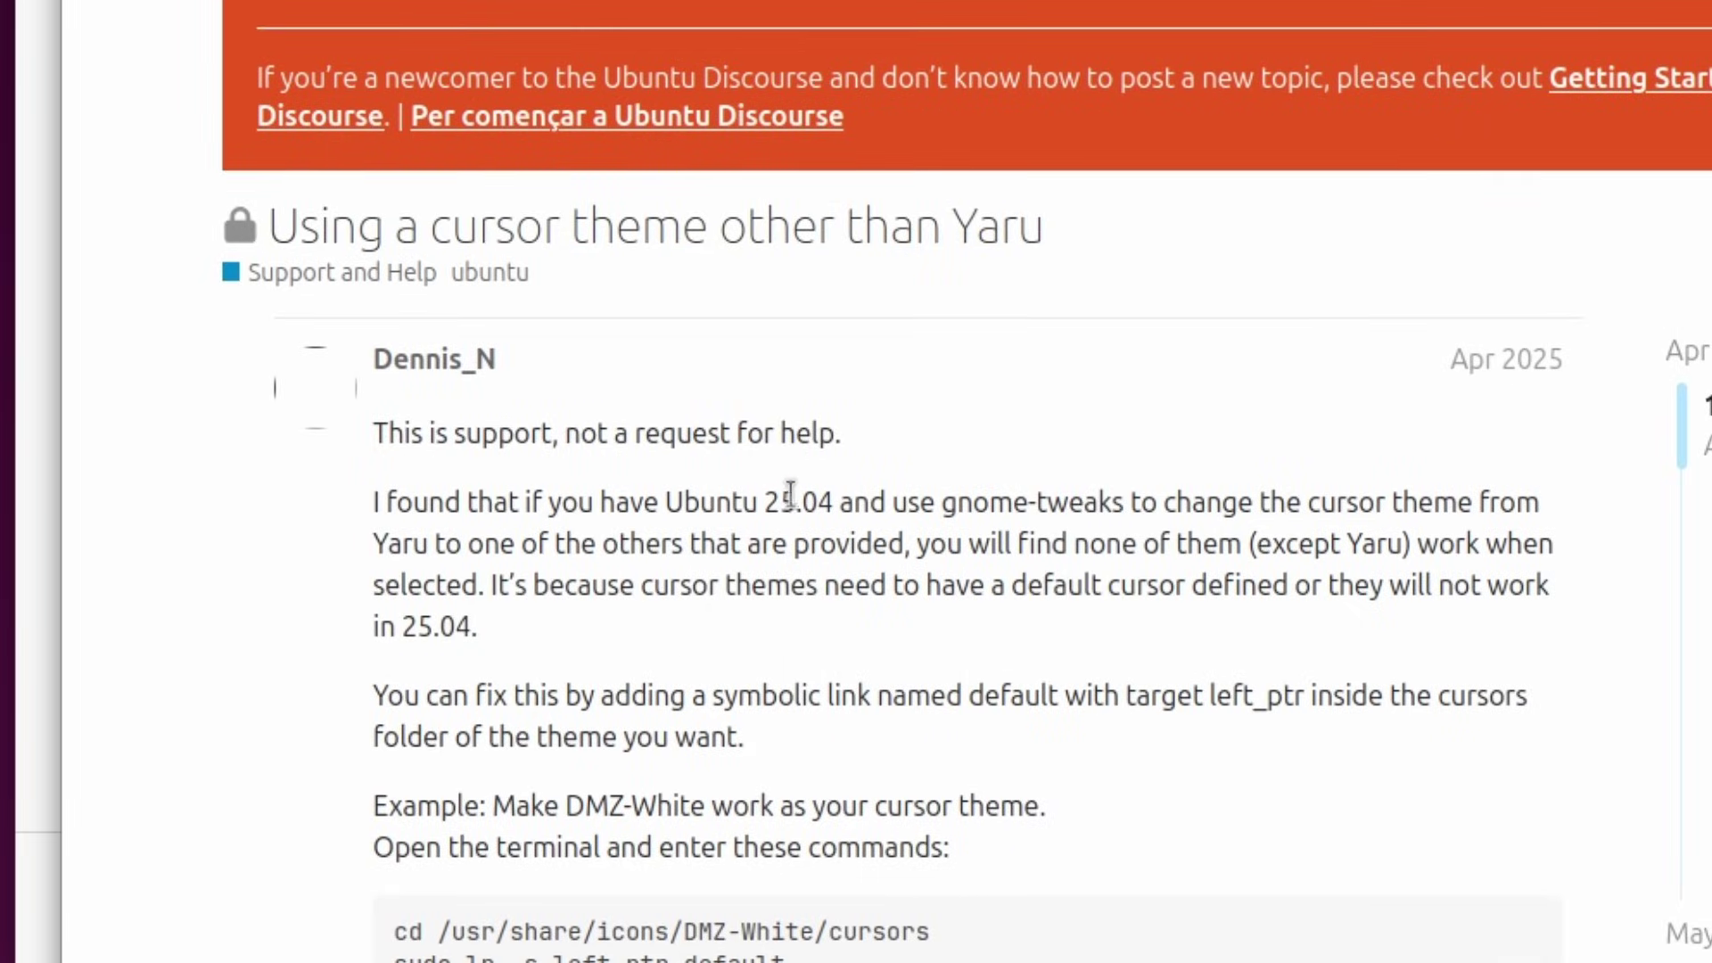
pyautogui.moveTo(908, 499); pyautogui.dragTo(1129, 505)
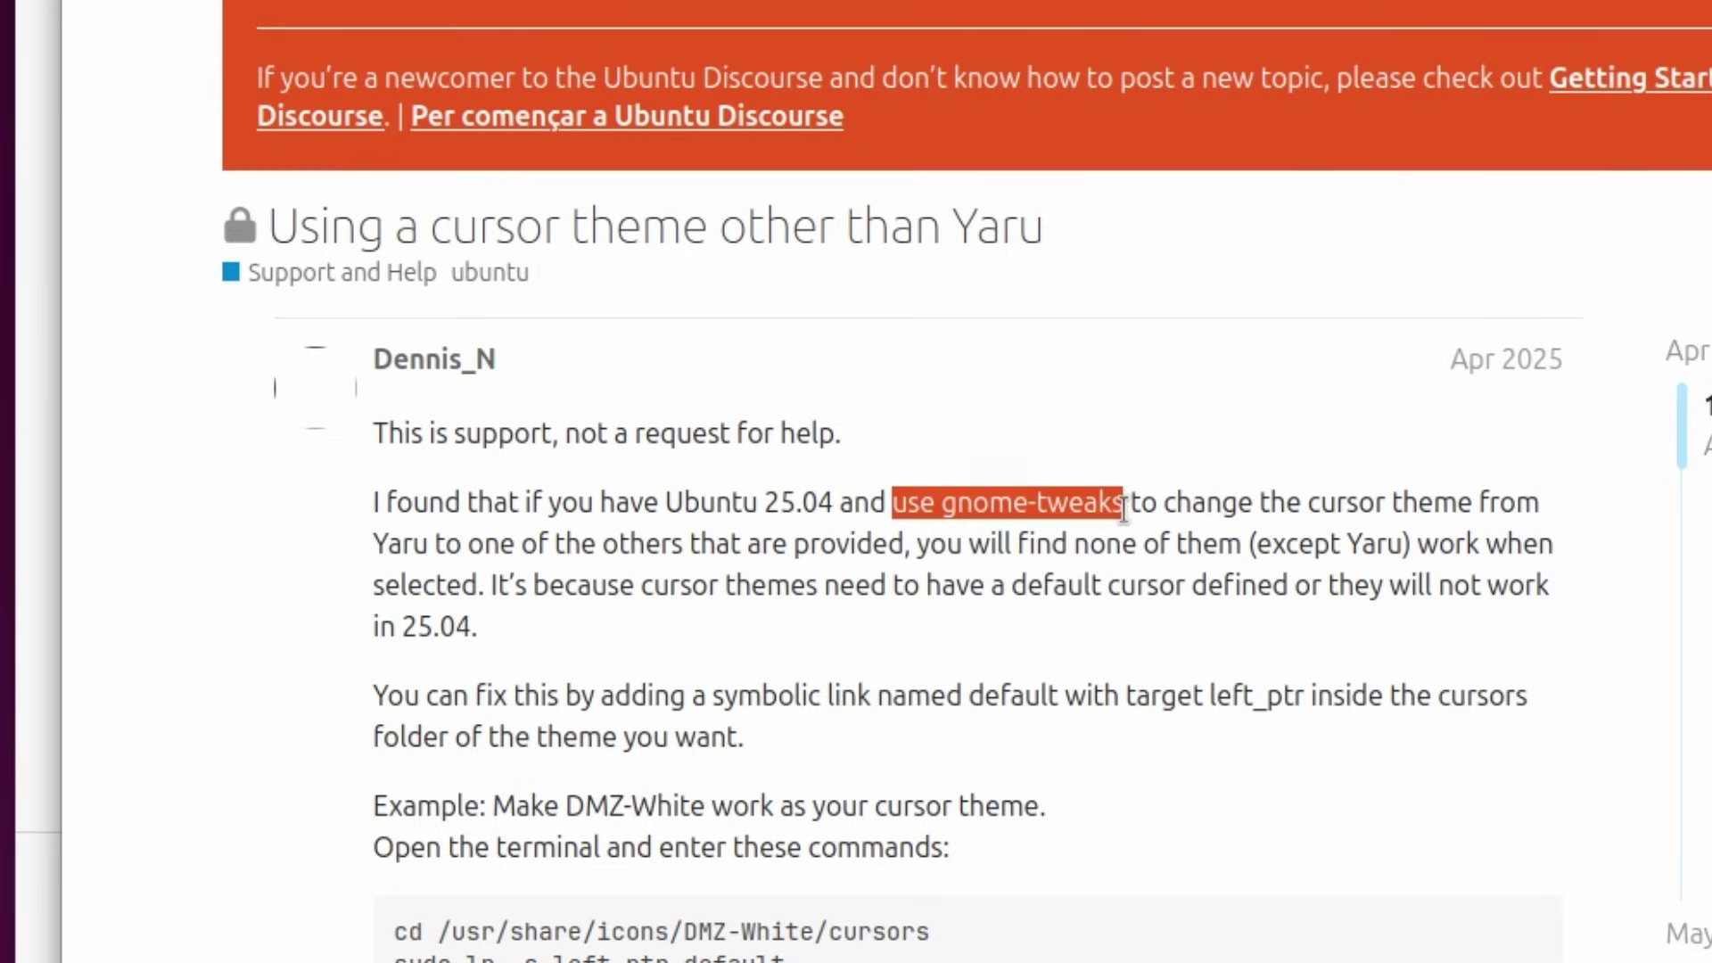
pyautogui.click(1128, 505)
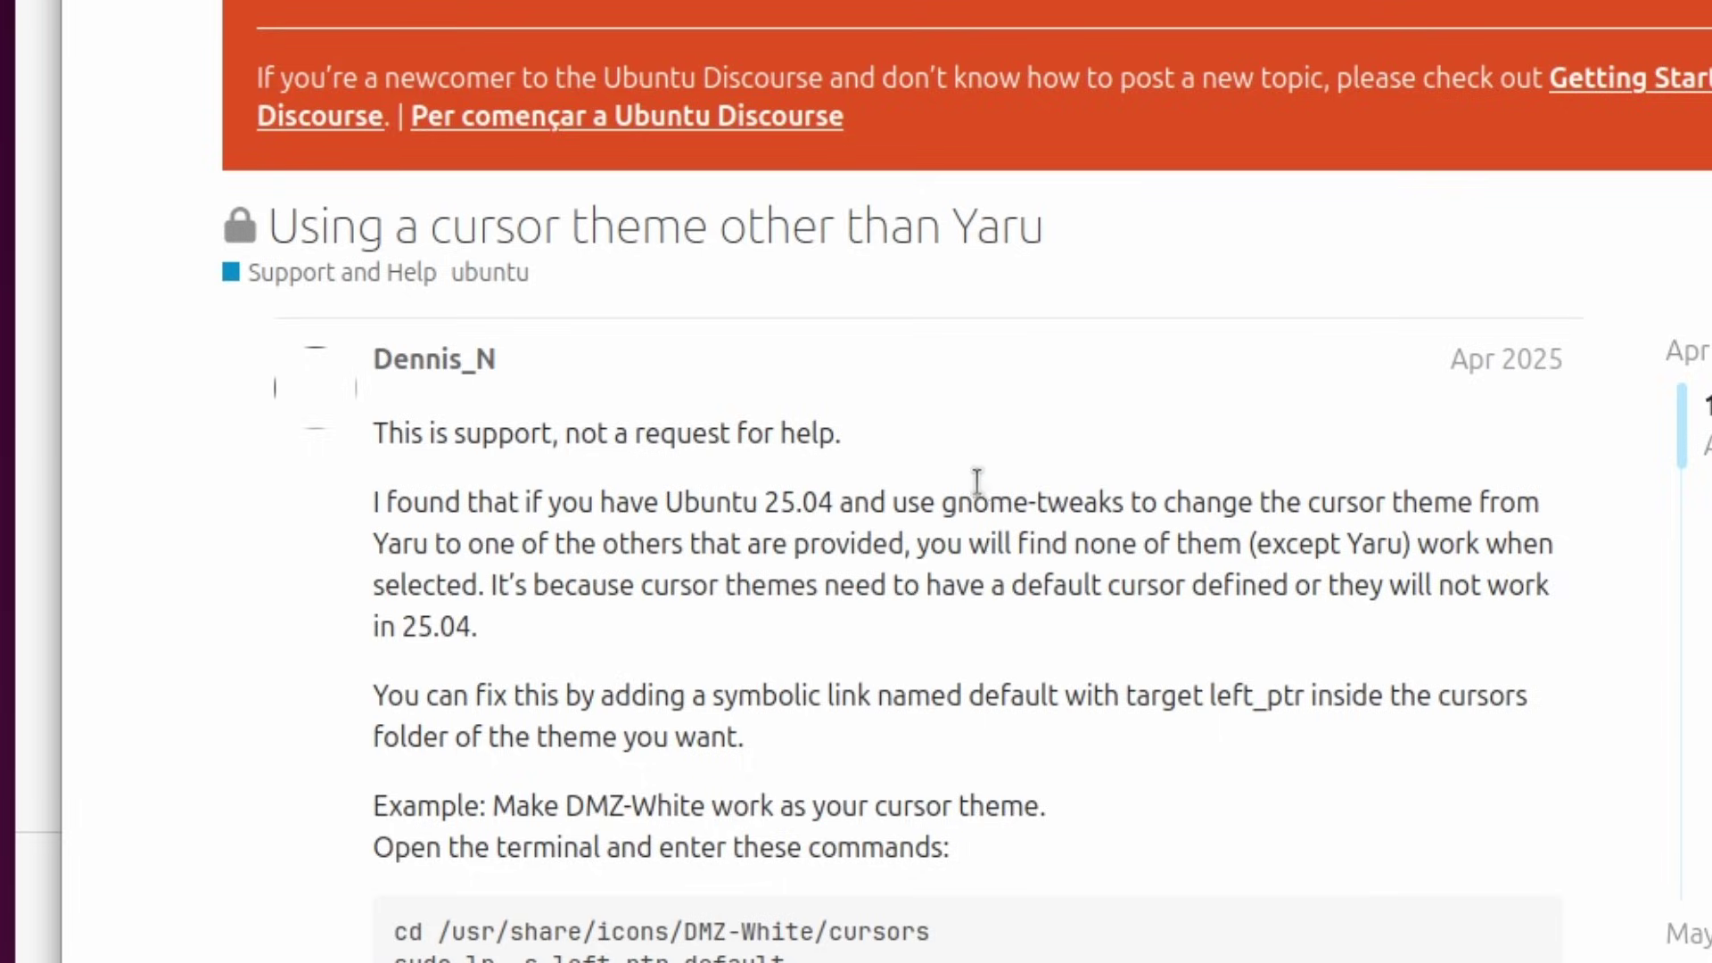
pyautogui.moveTo(943, 502); pyautogui.dragTo(1125, 504)
pyautogui.hotkey('ctrl', 'c')
# Search 'gnome-tweaks ubuntu' in a new tab and select the sudo apt install gnome-tweaks command.
pyautogui.hotkey('ctrl', 't')
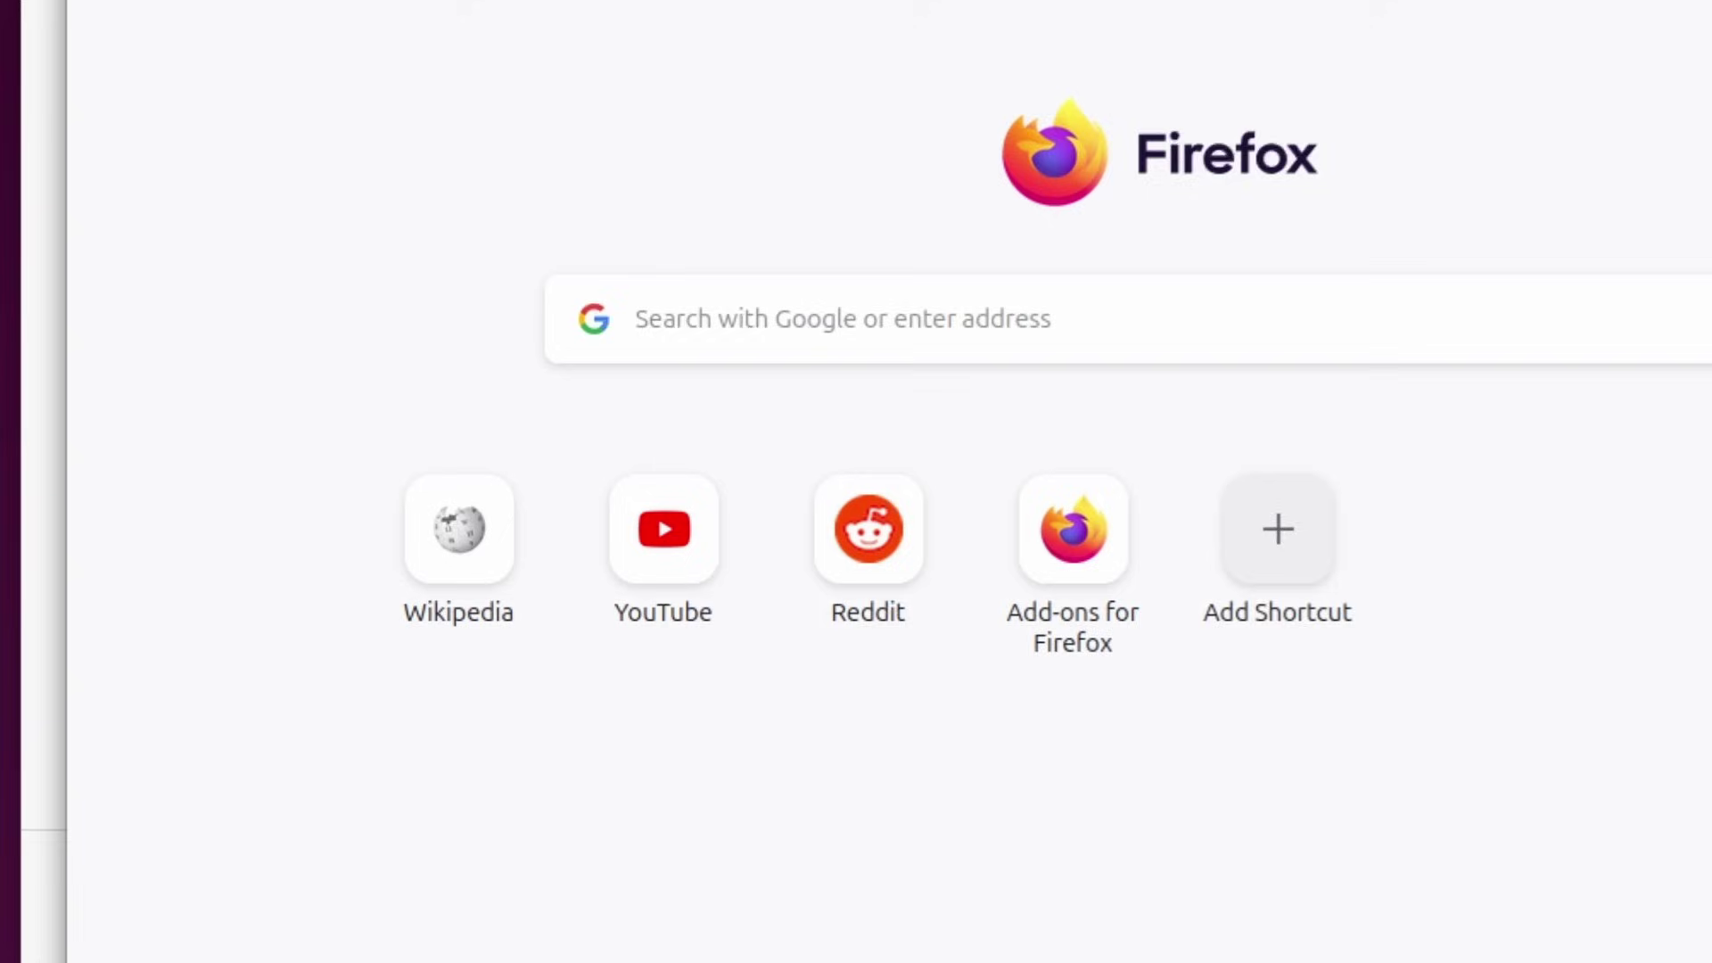
pyautogui.hotkey('ctrl', 'v')
pyautogui.write('ubuntu')
pyautogui.press('Return')
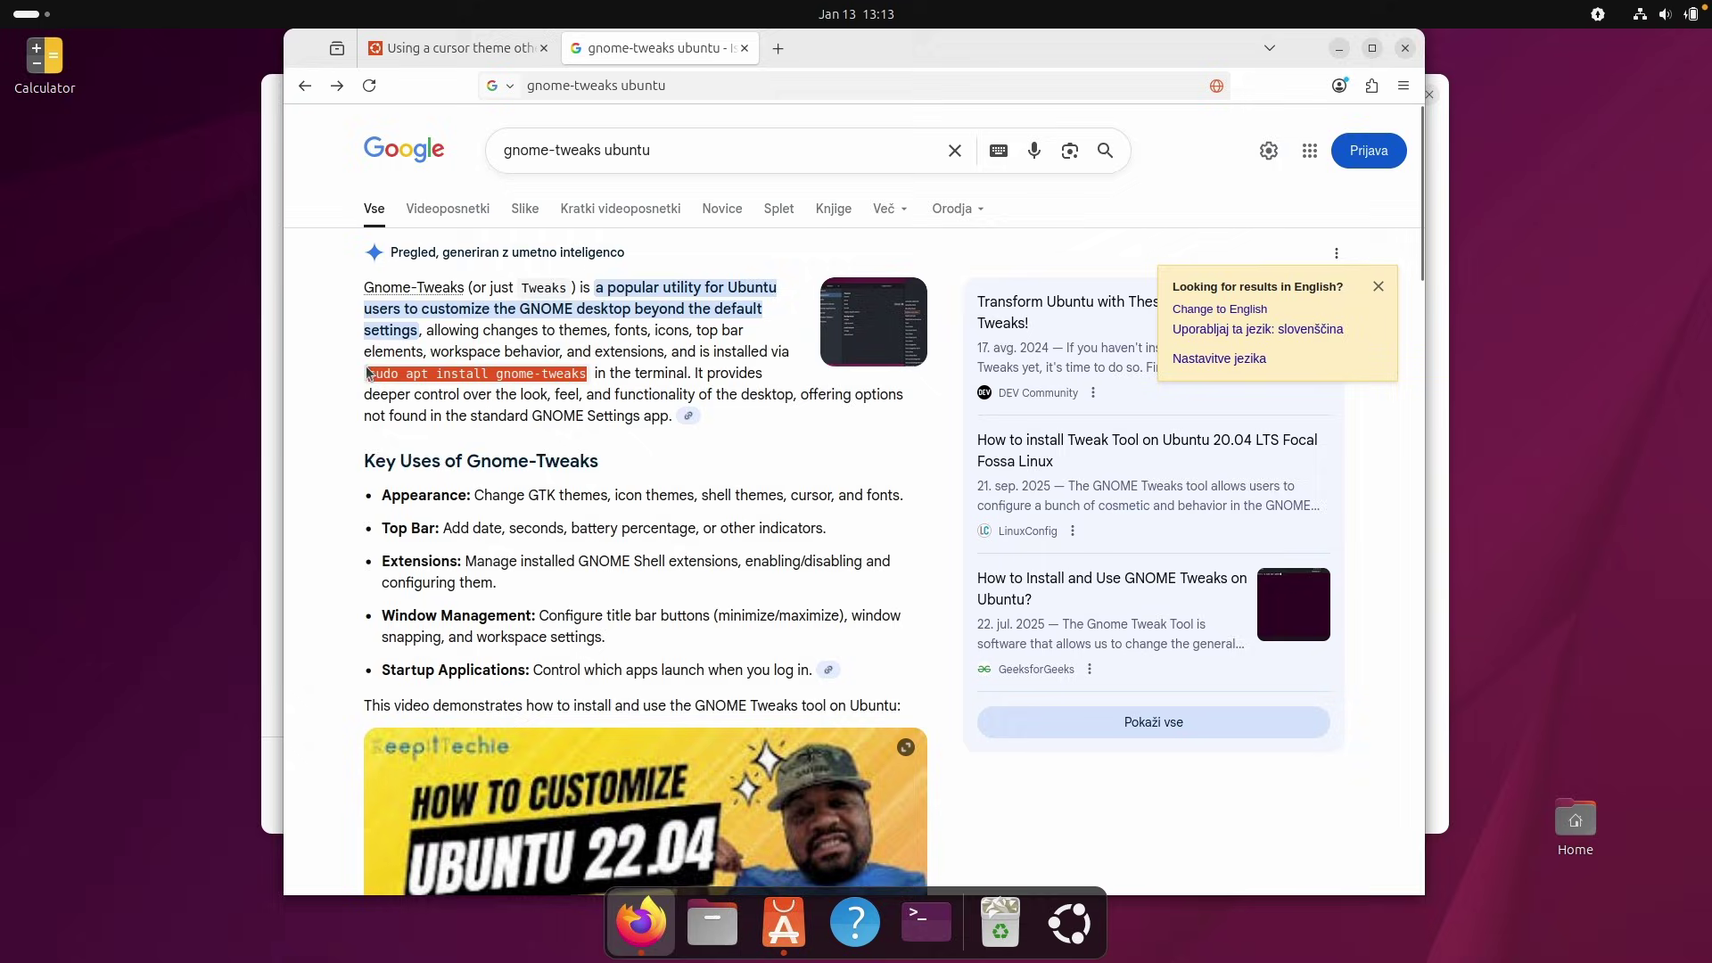
pyautogui.moveTo(368, 373); pyautogui.dragTo(368, 375)
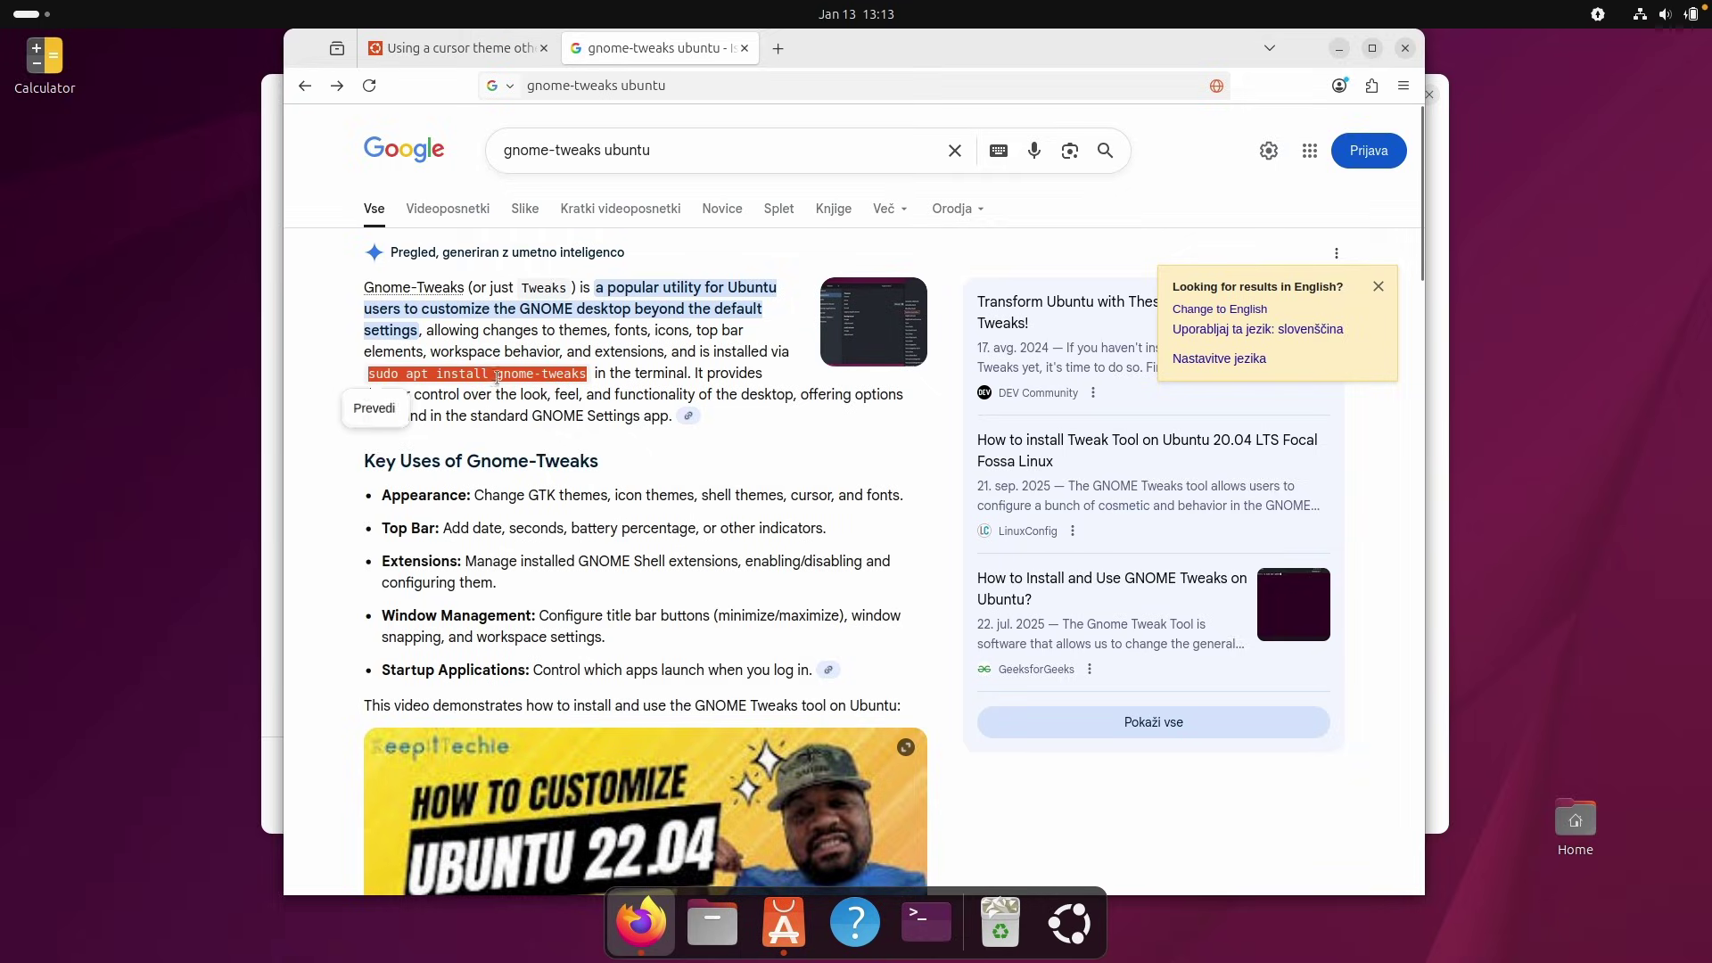
# Run sudo apt install gnome-tweaks in a terminal, confirm the prompts, then launch Tweaks.
pyautogui.click(927, 923)
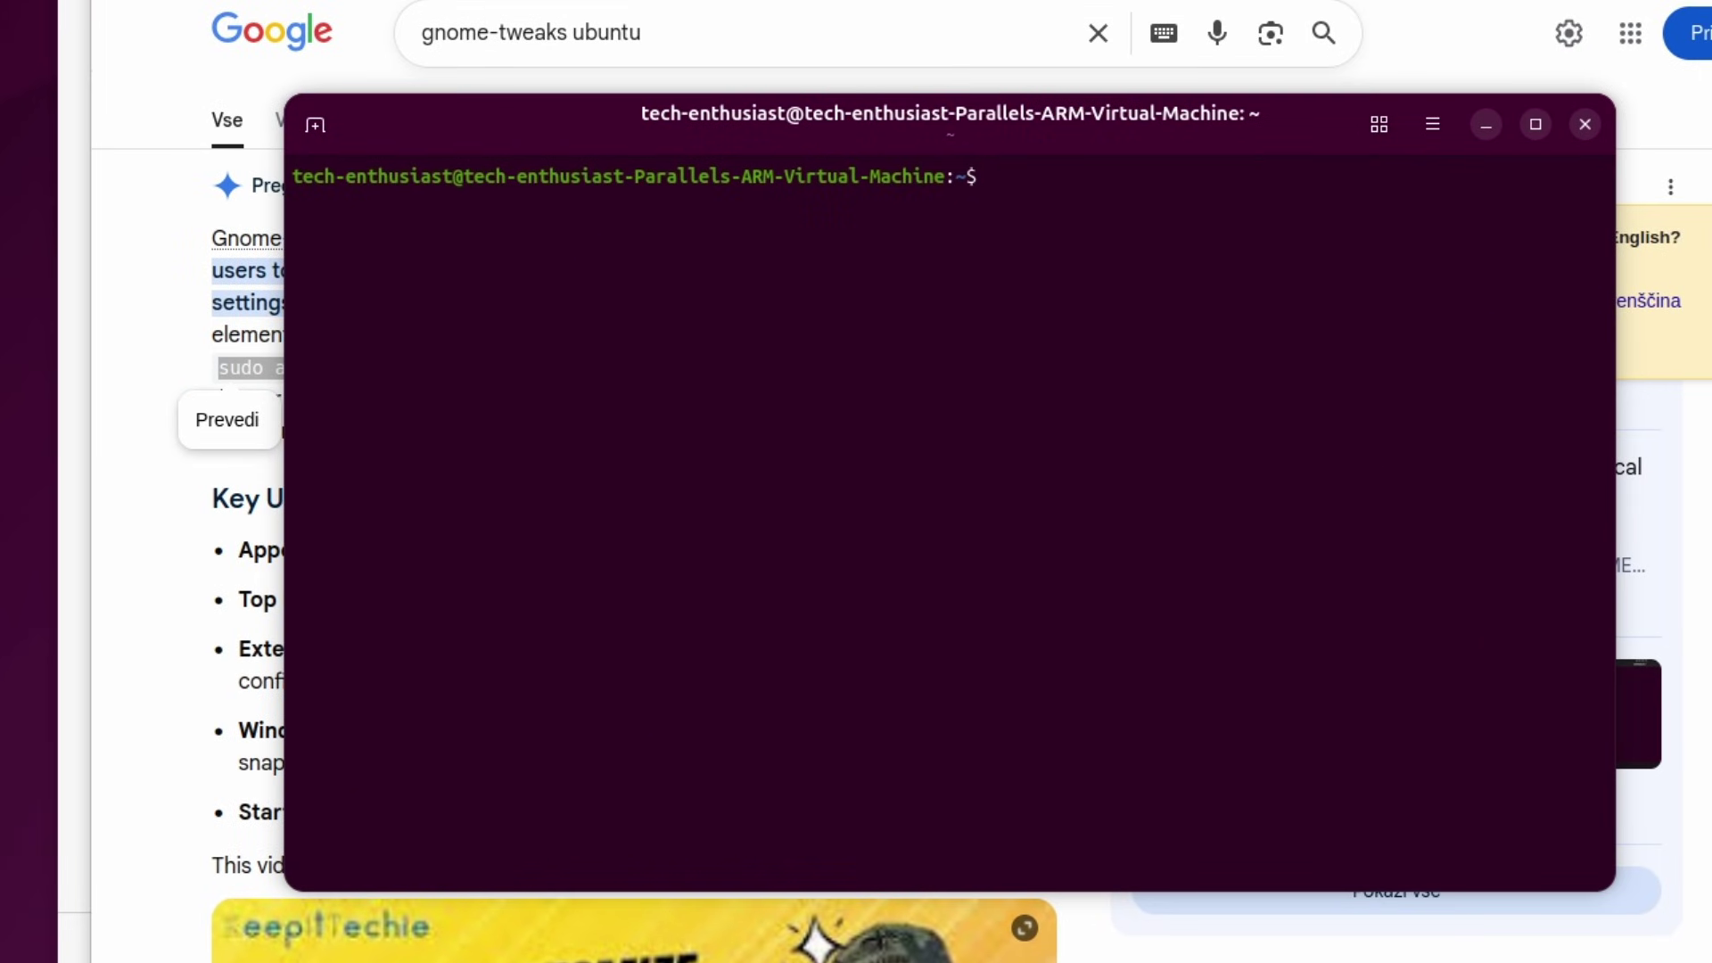
pyautogui.hotkey('ctrl', 'shift', 'v')
pyautogui.press('Return')
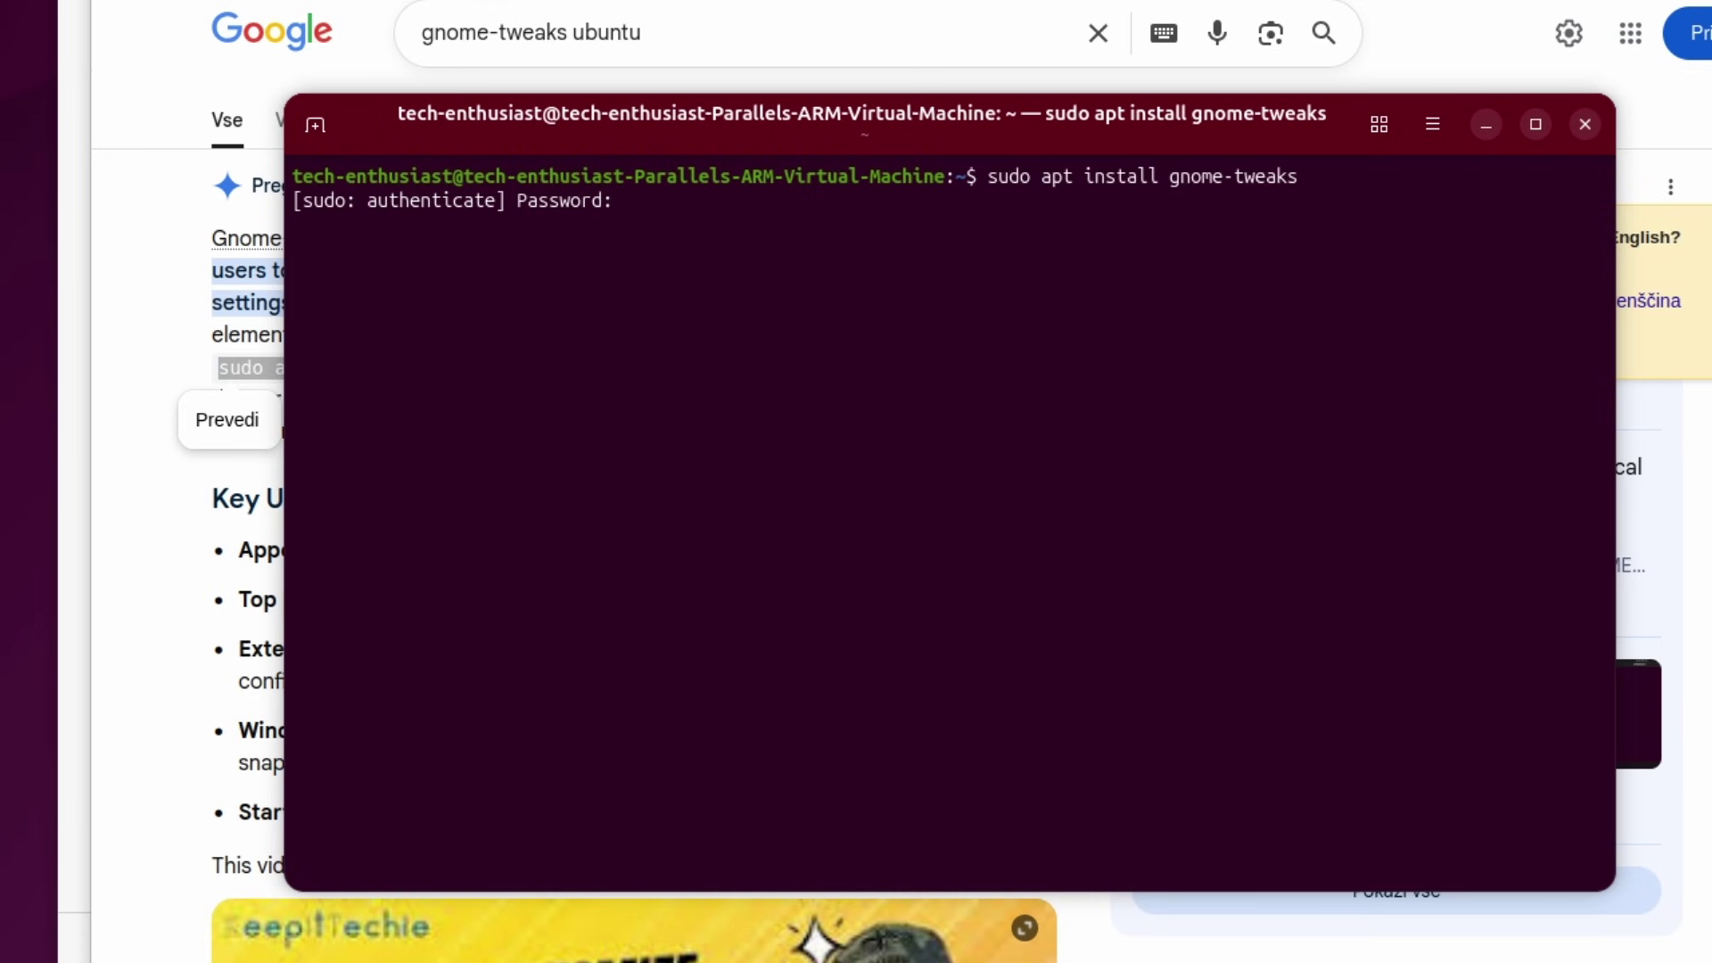
pyautogui.press('Return')
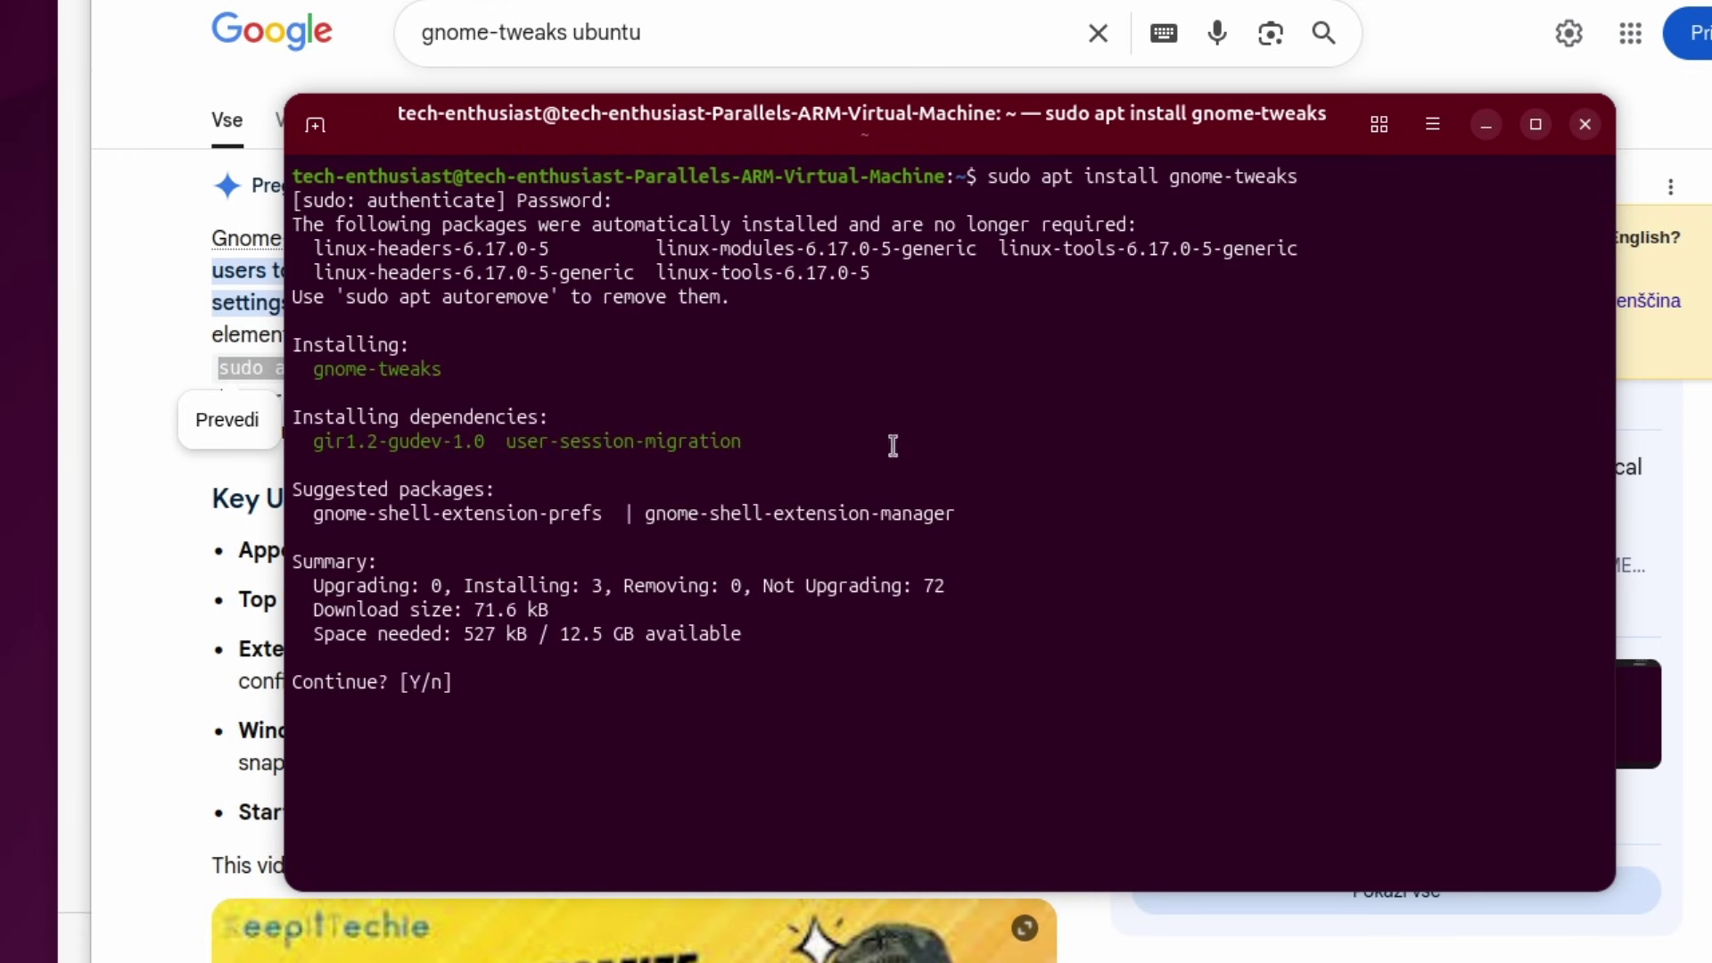
pyautogui.write('z')
pyautogui.press('Return')
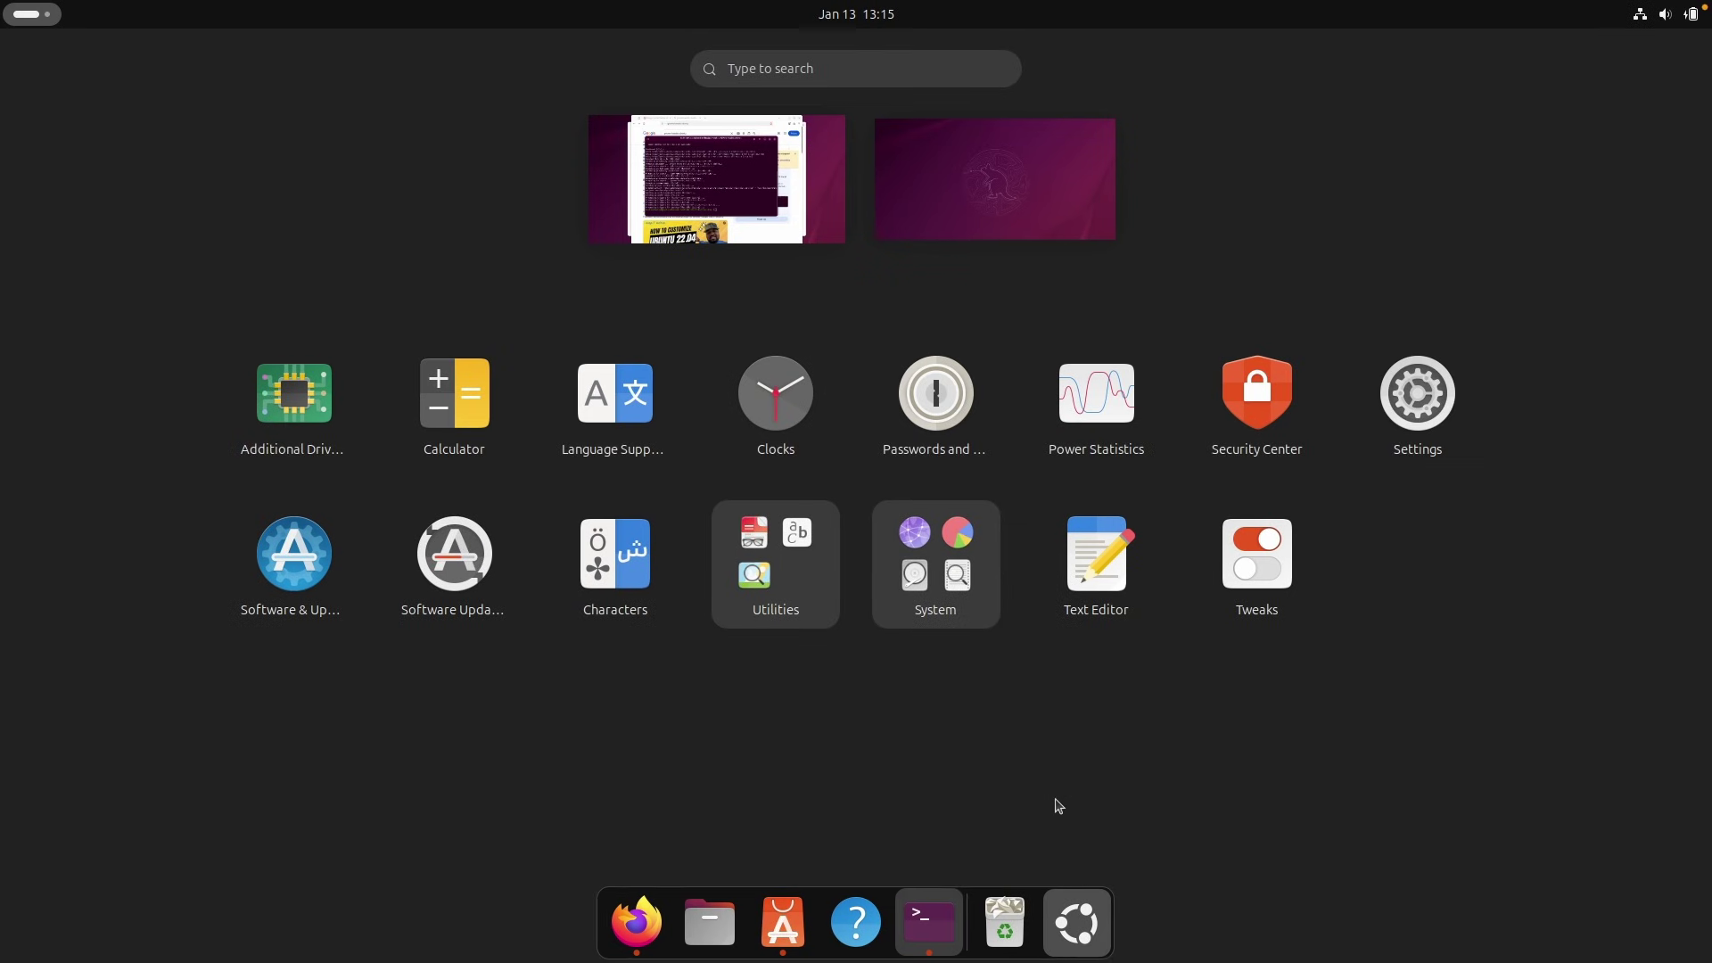
pyautogui.click(1257, 560)
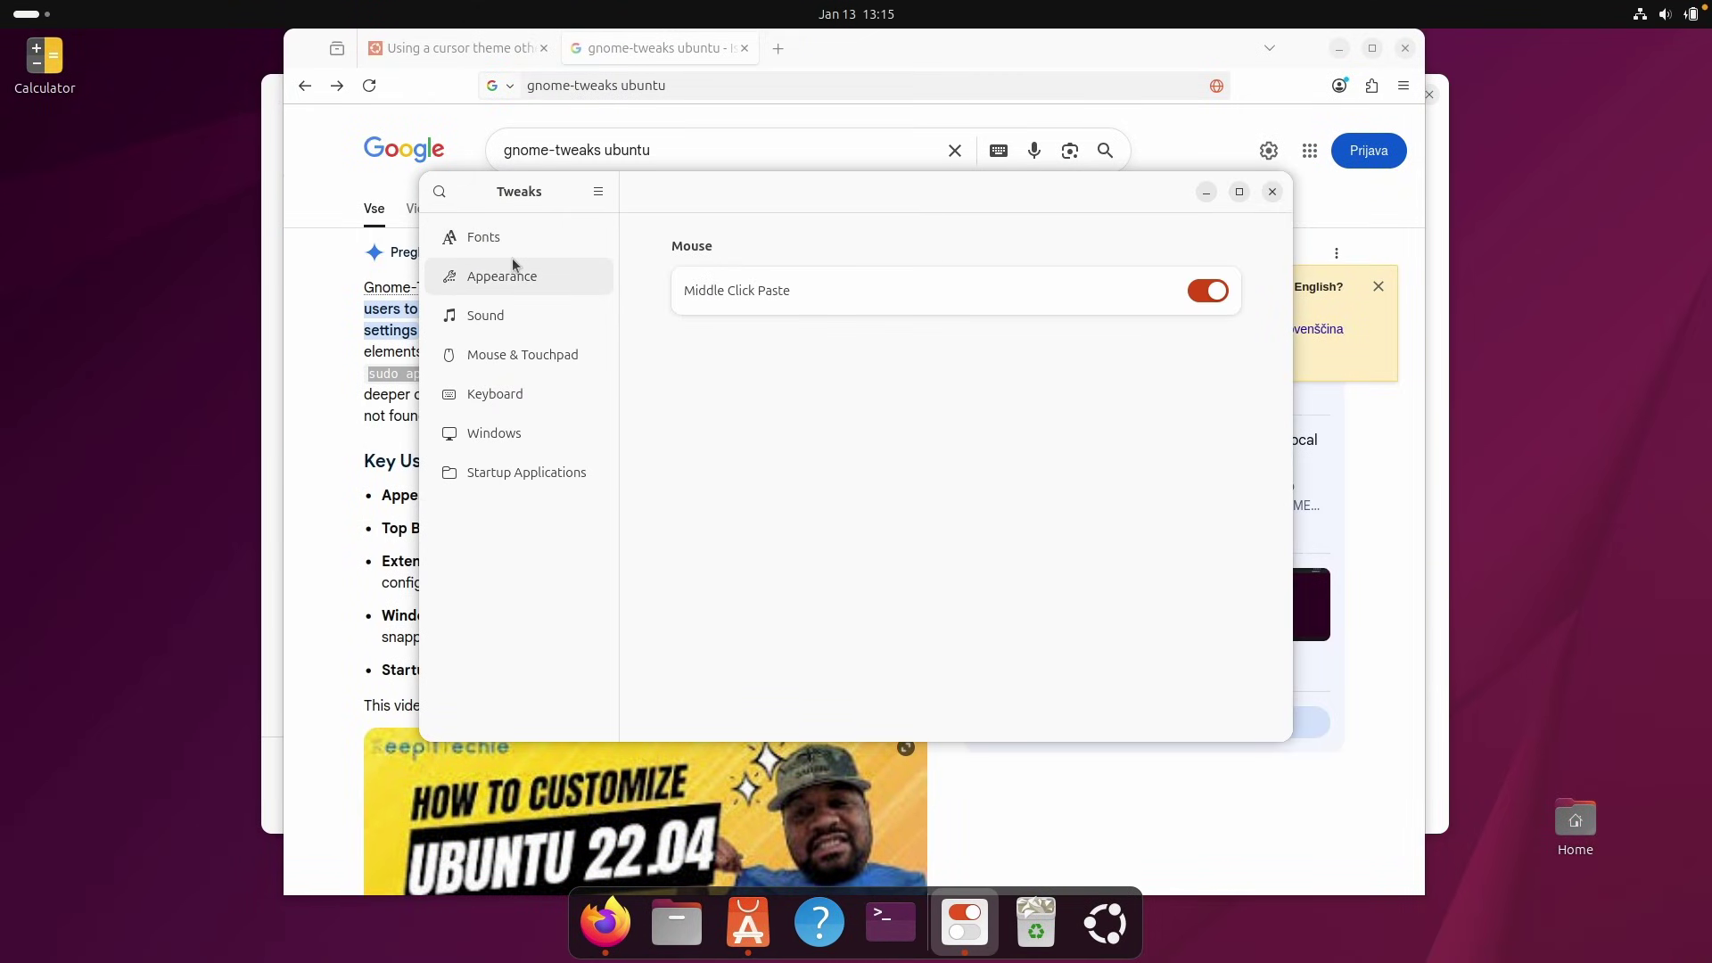
# View Tweaks' Appearance page, close Tweaks, and show the desktop with Super+D.
pyautogui.click(512, 262)
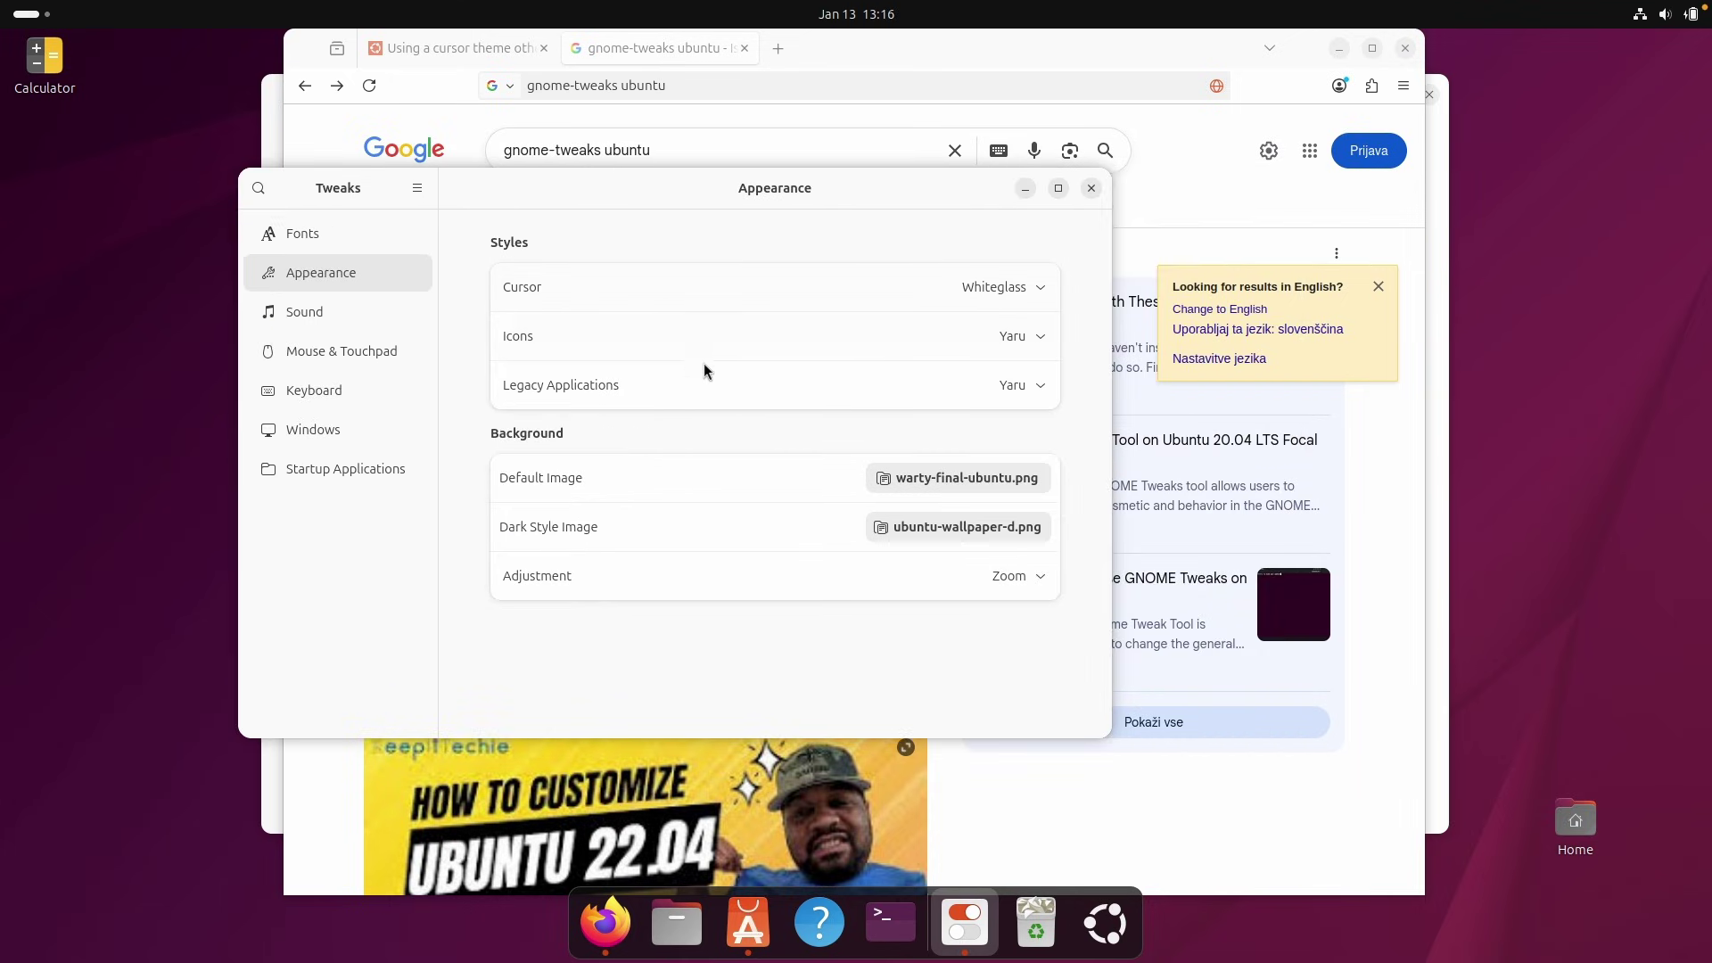
pyautogui.click(1090, 187)
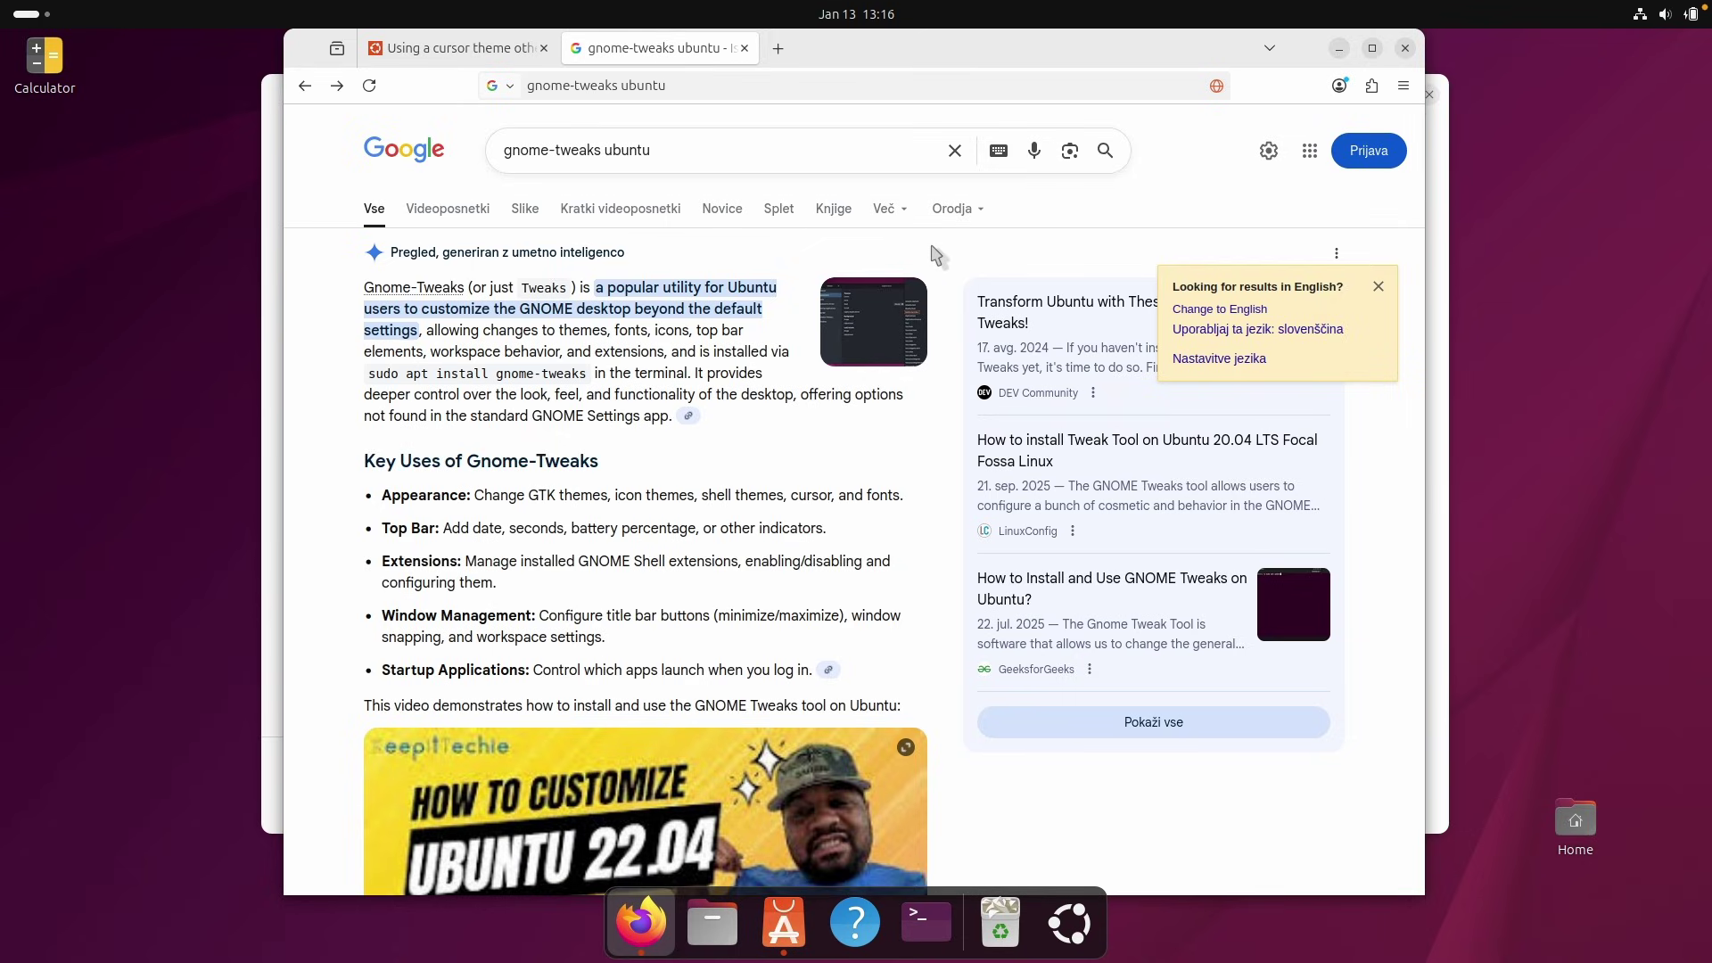
pyautogui.press('super+d')
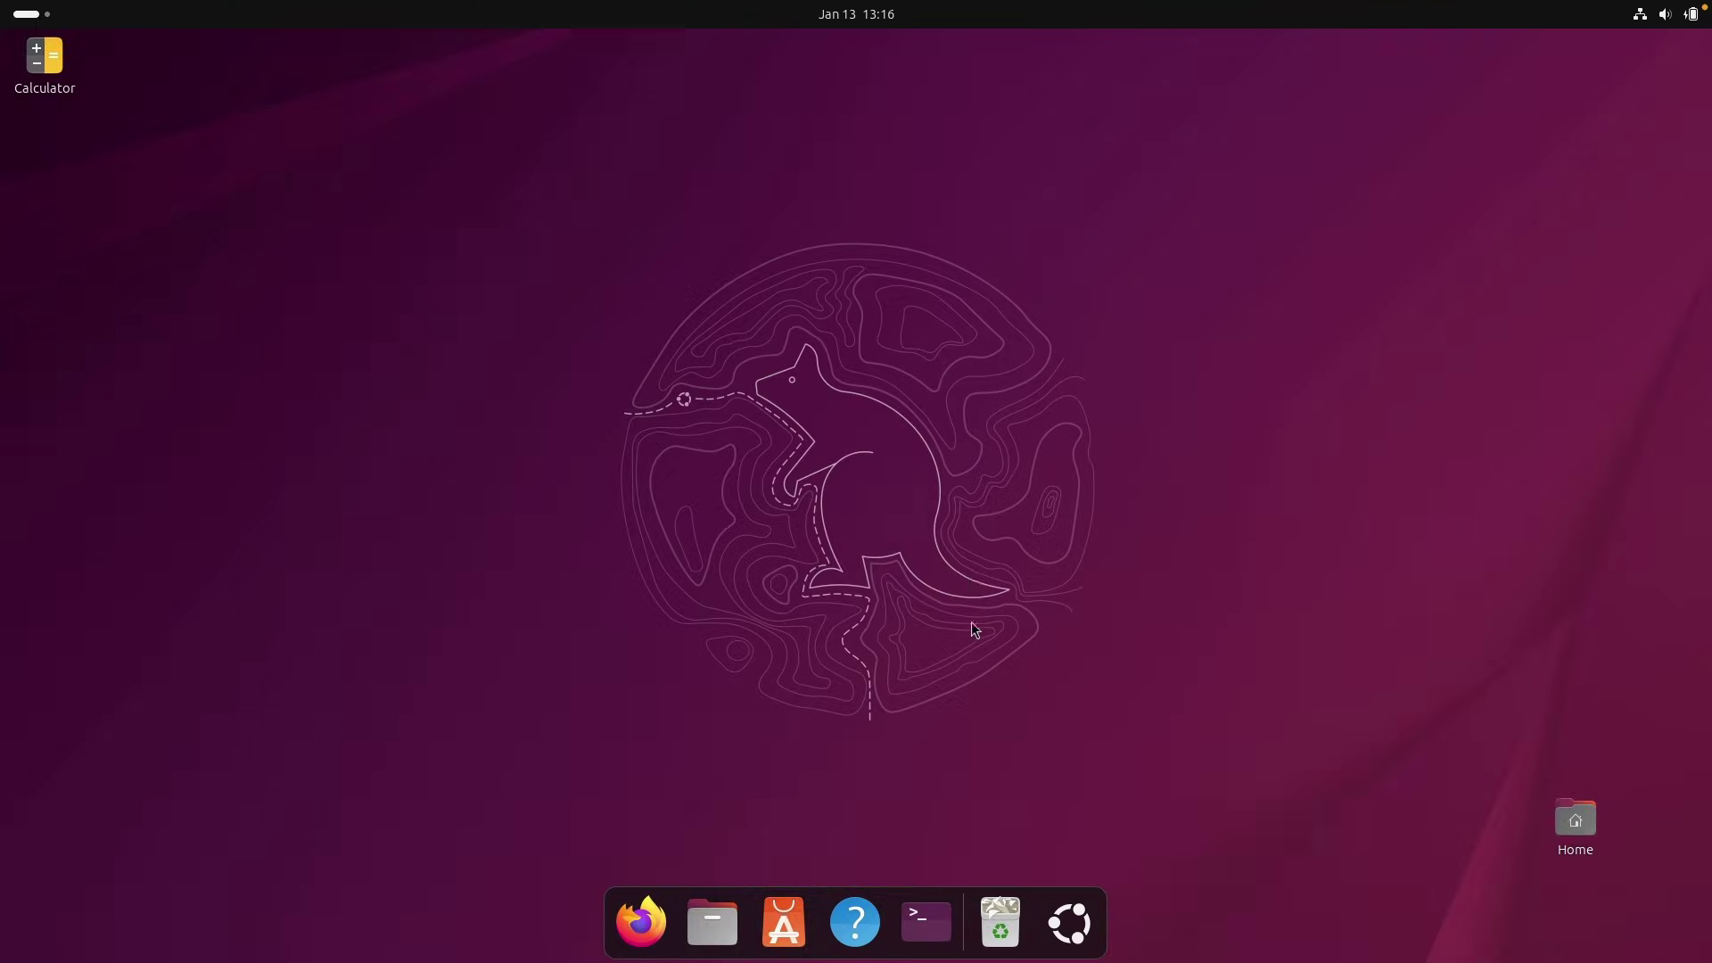
pyautogui.click(796, 905)
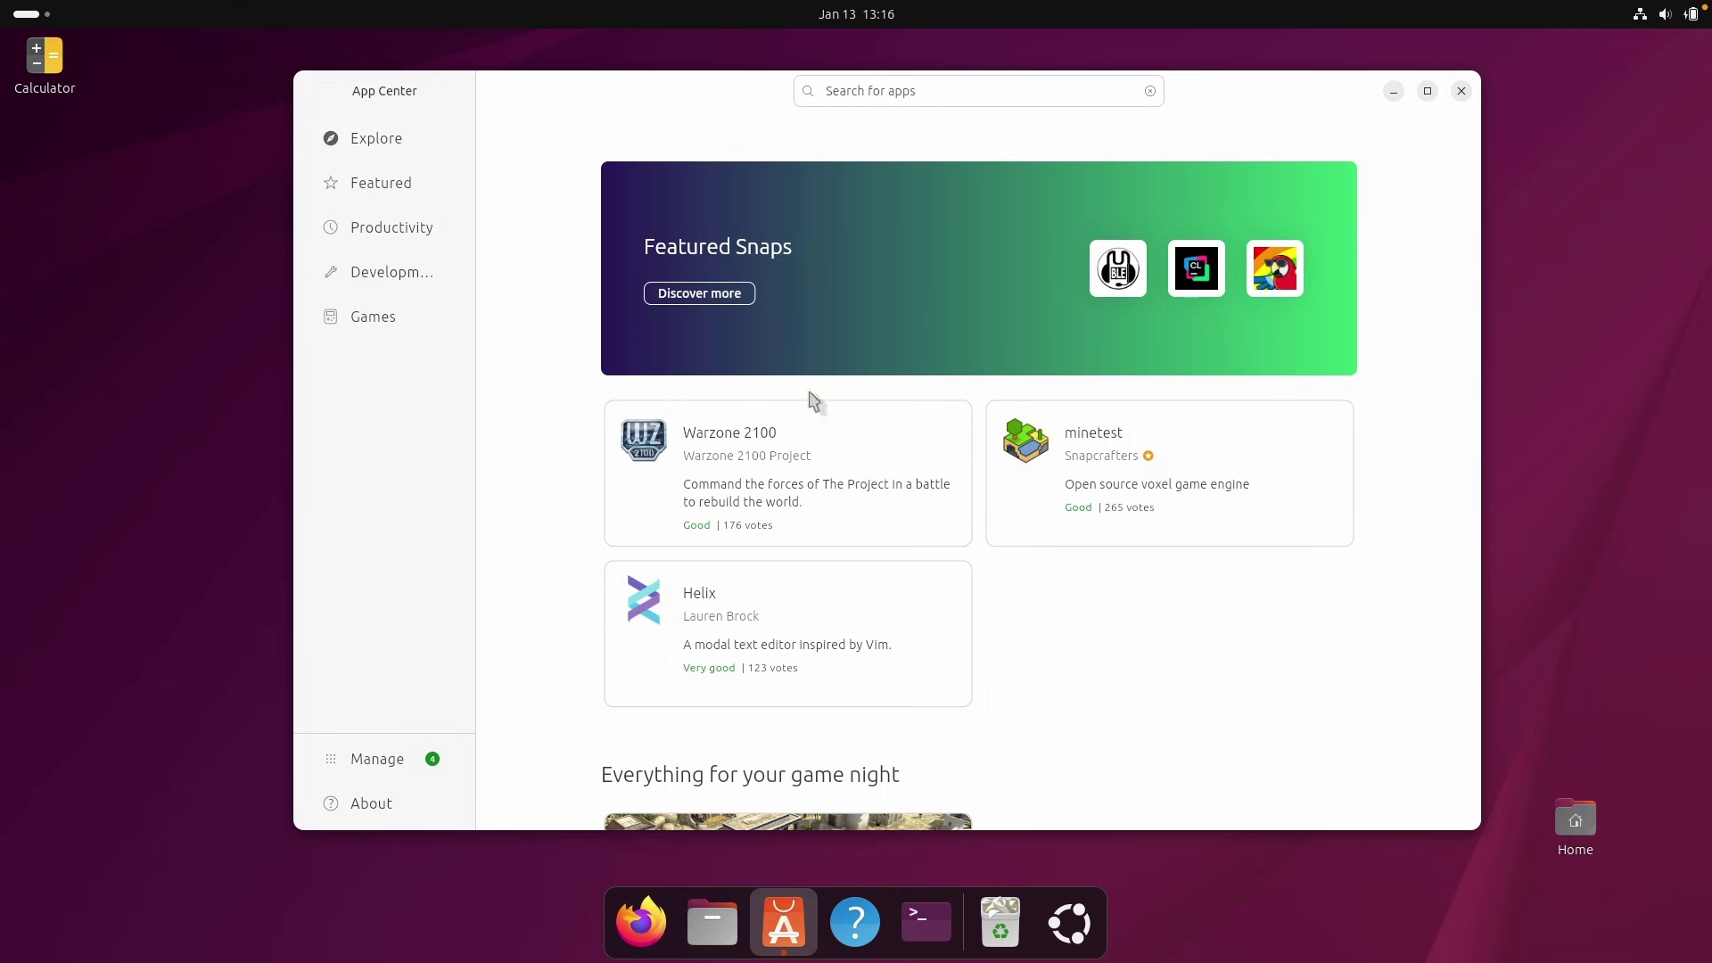
pyautogui.click(1395, 90)
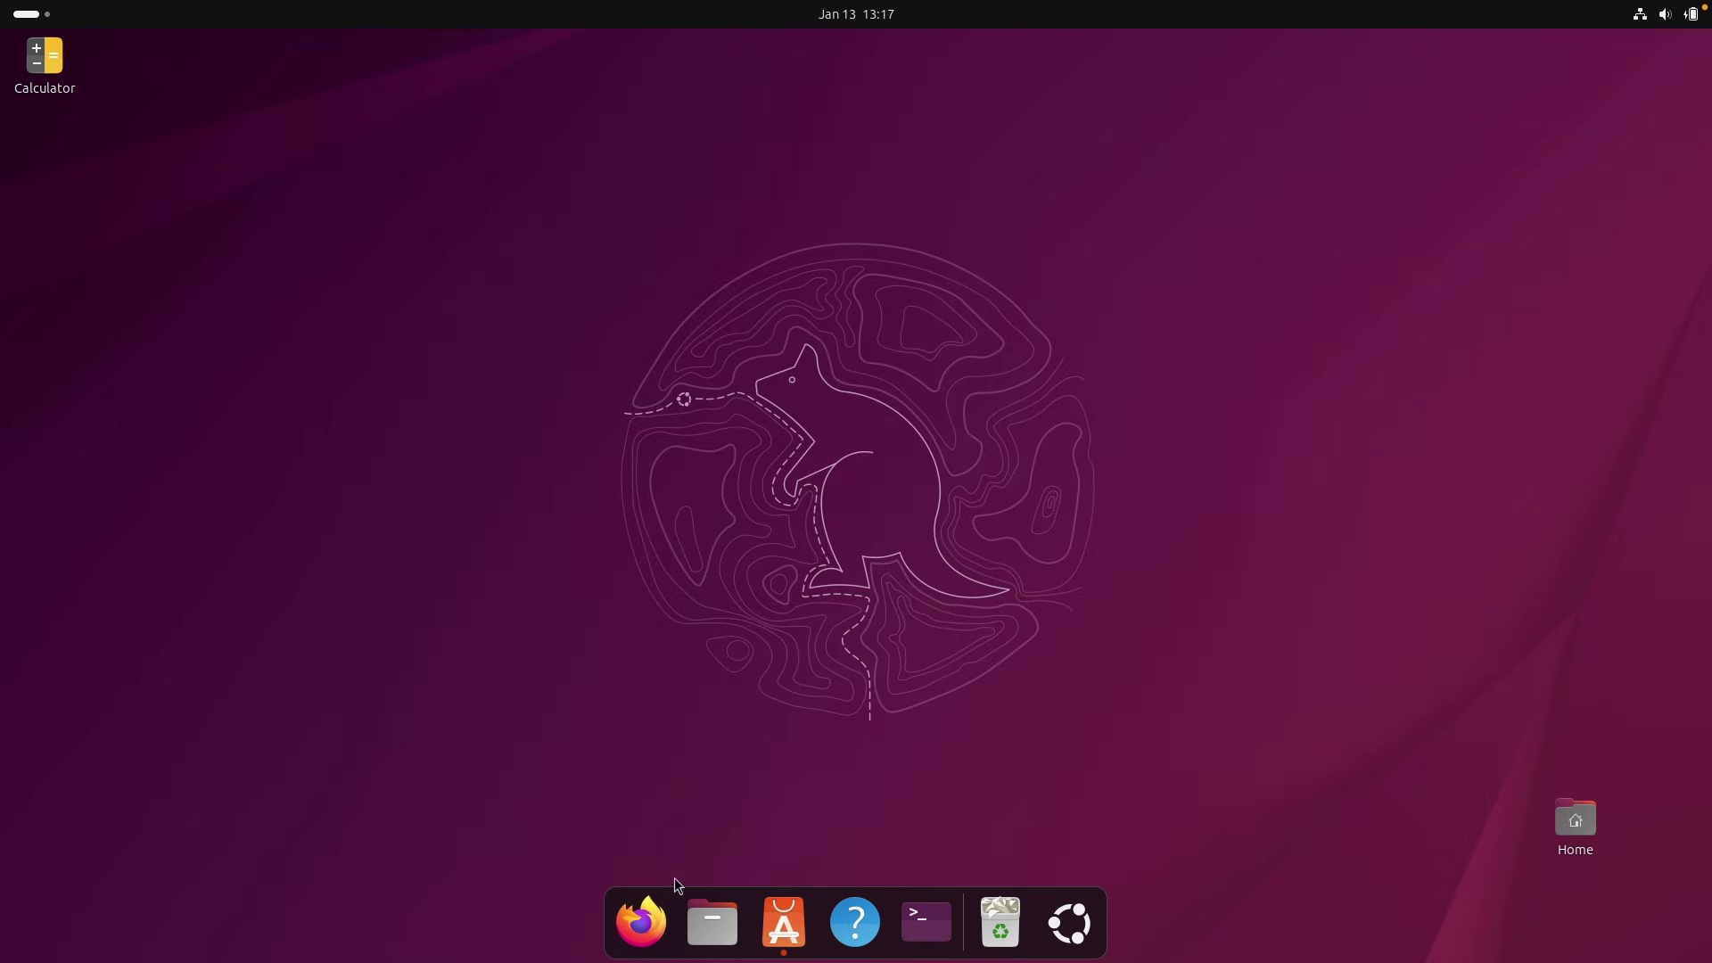
pyautogui.click(709, 918)
pyautogui.moveTo(769, 260); pyautogui.dragTo(1710, 323)
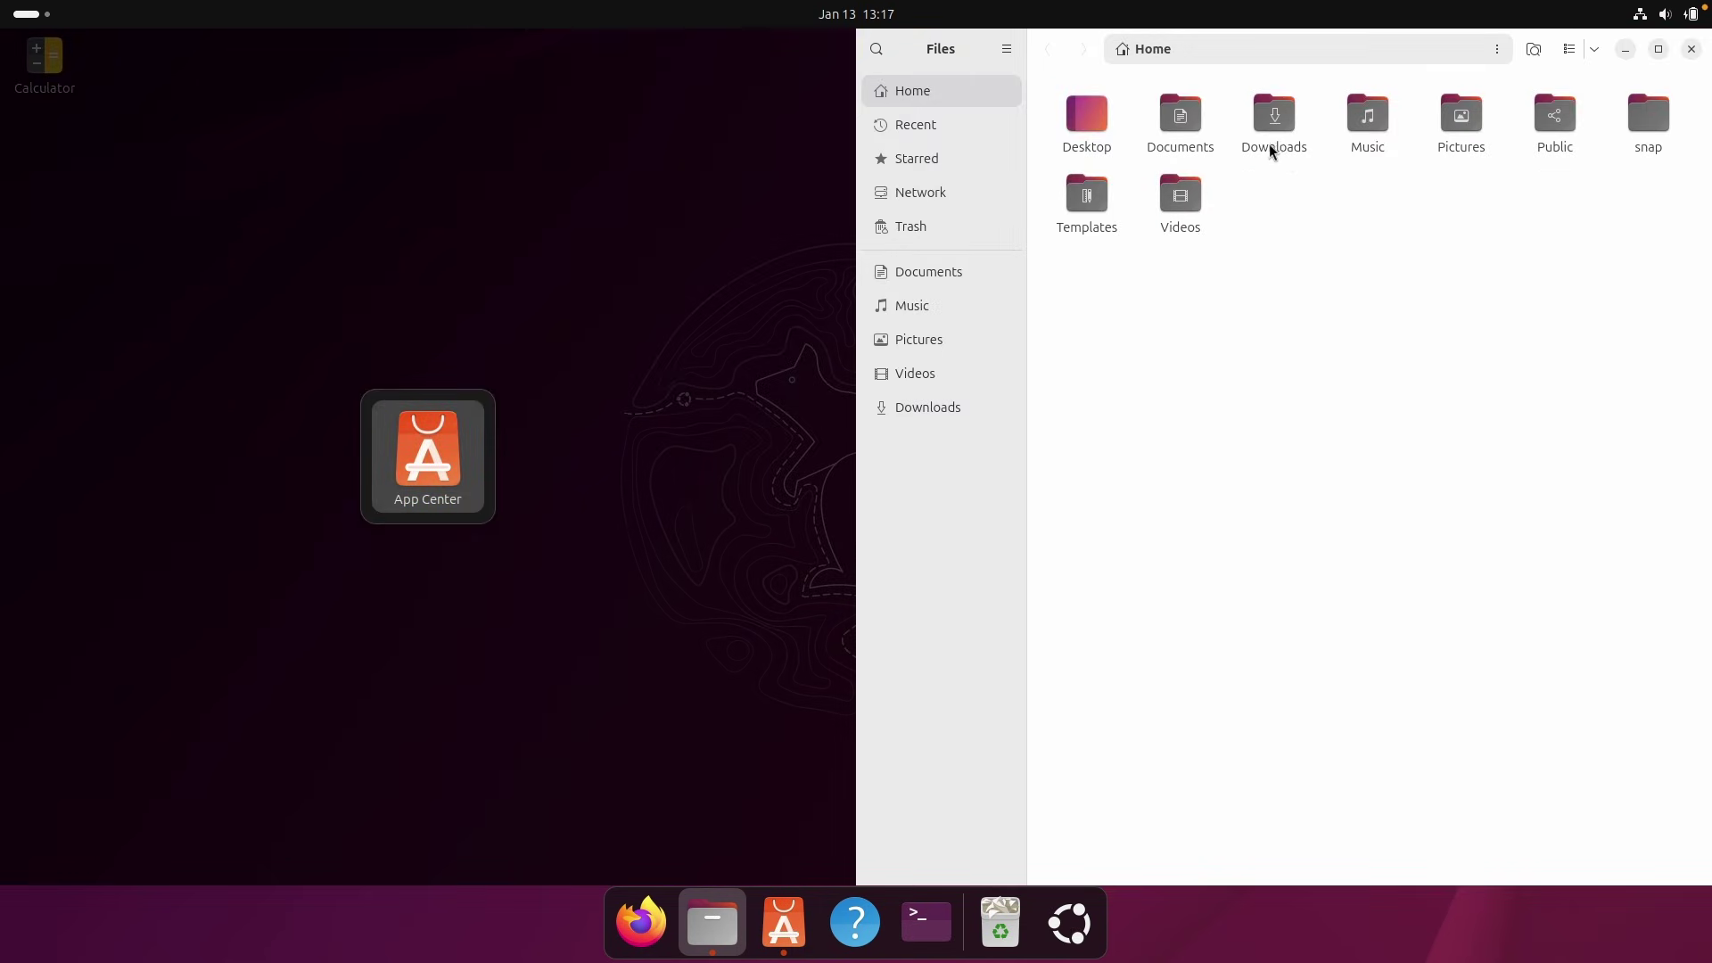
pyautogui.click(439, 443)
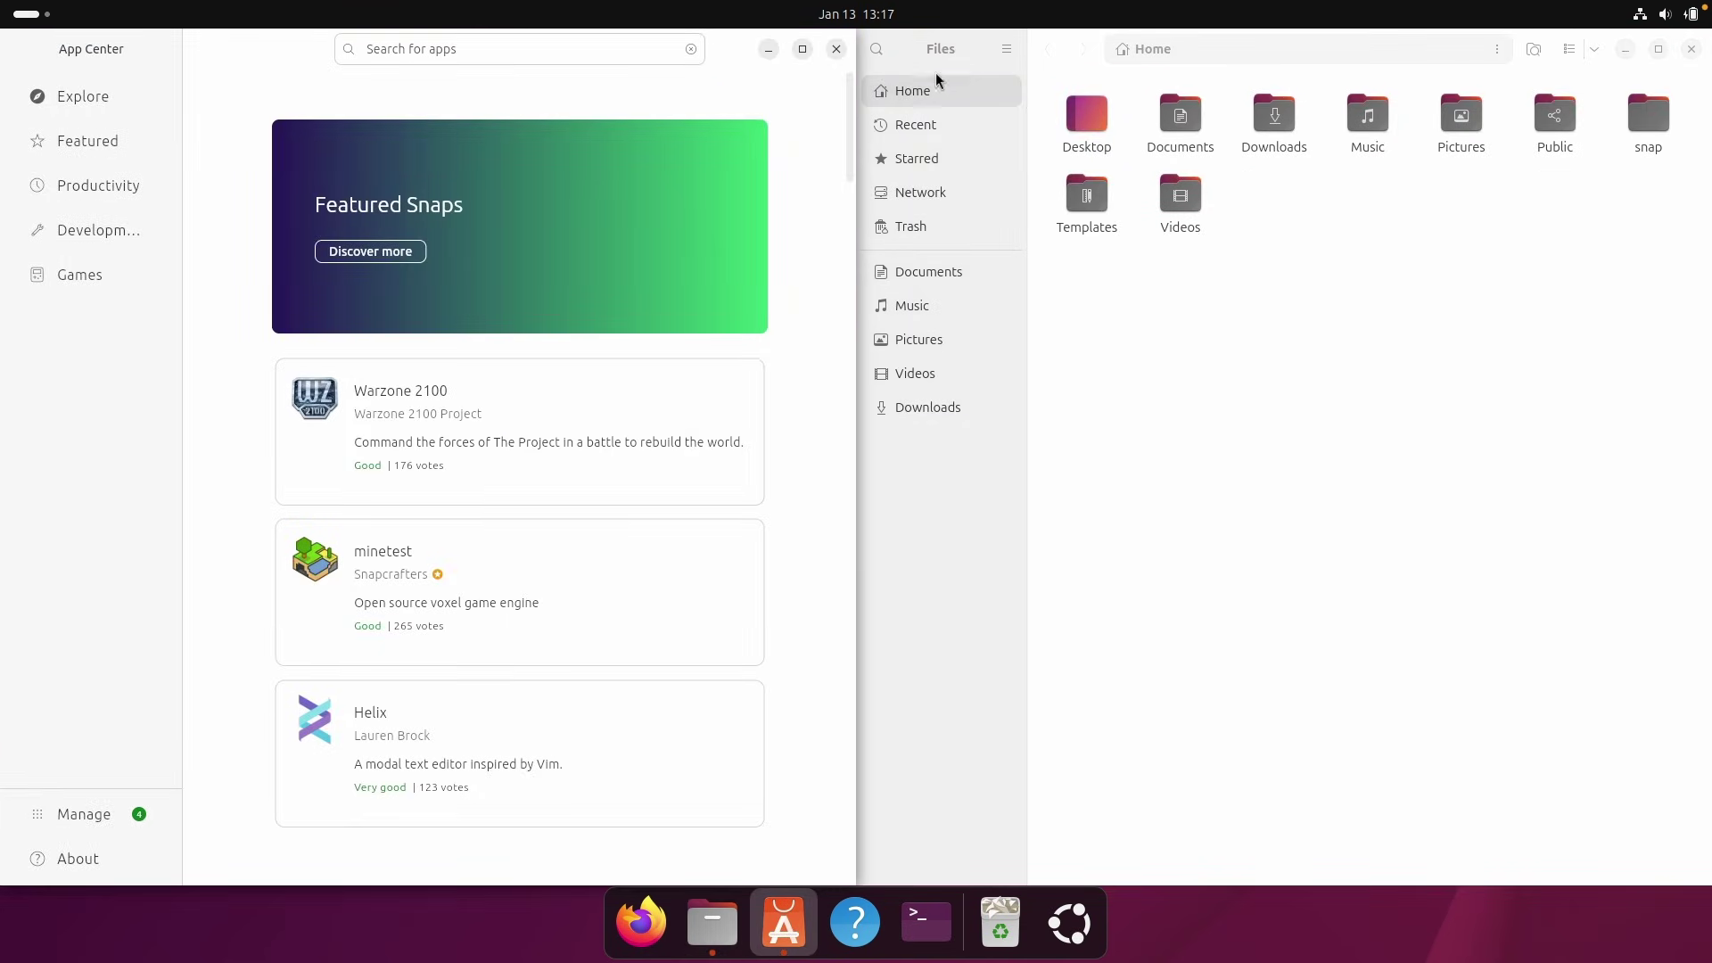
pyautogui.moveTo(1072, 41); pyautogui.dragTo(674, 151)
pyautogui.moveTo(731, 53); pyautogui.dragTo(947, 107)
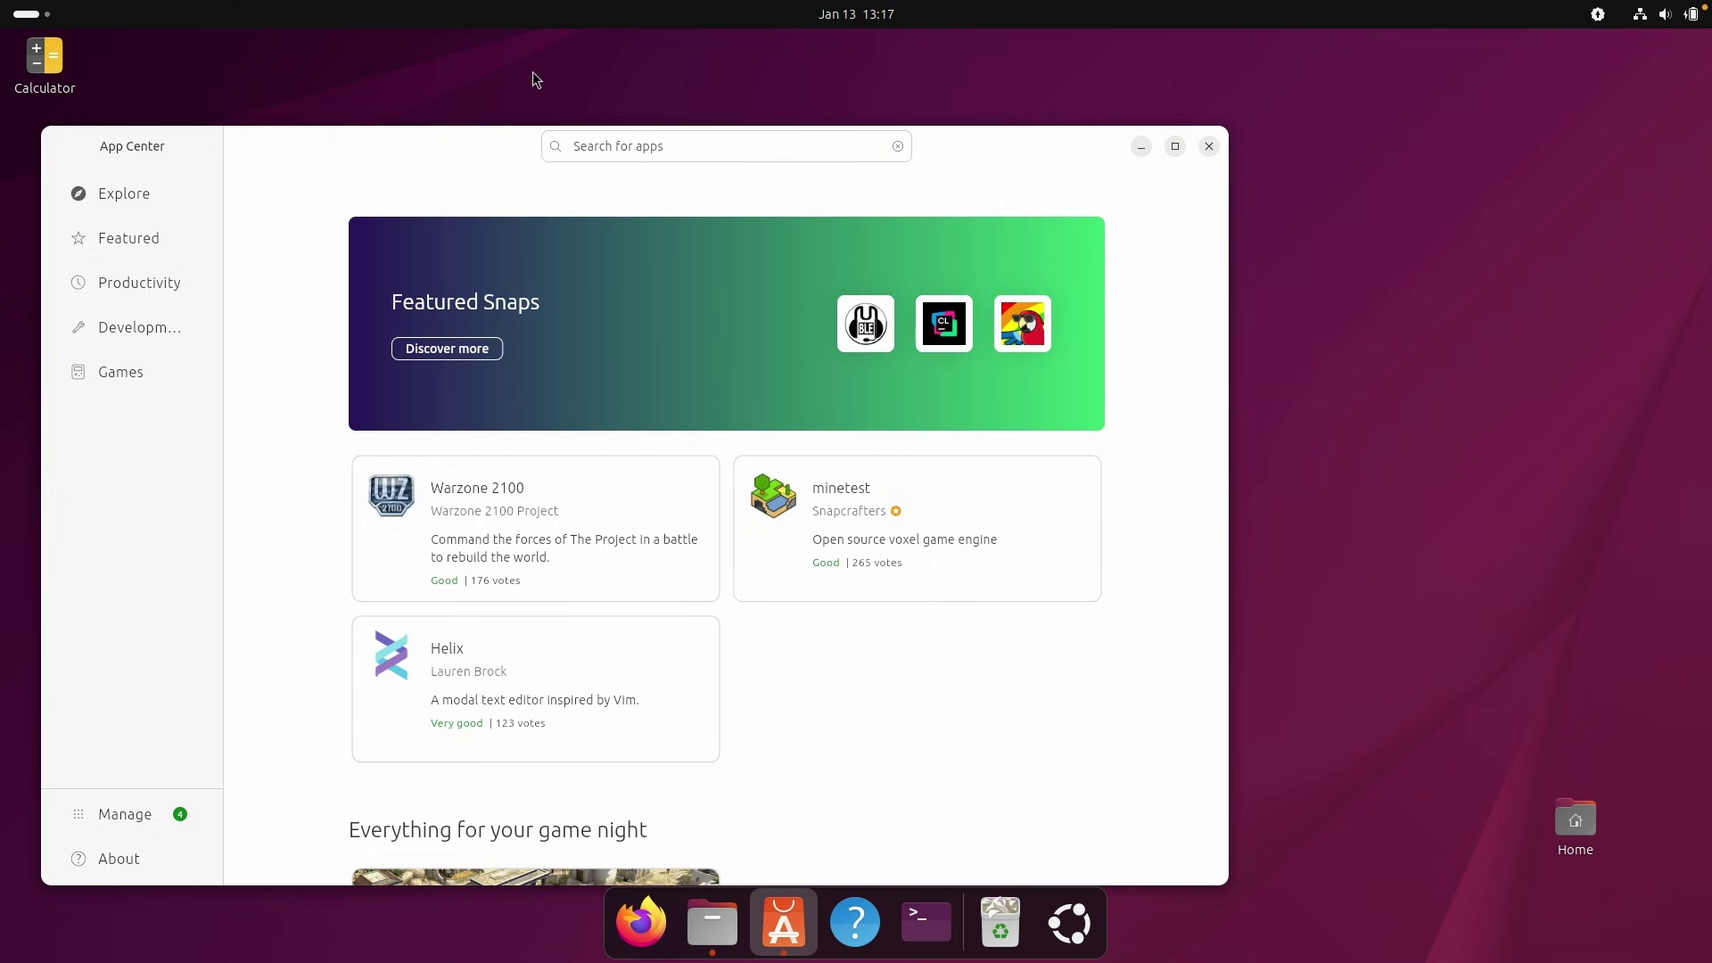
pyautogui.moveTo(496, 158); pyautogui.dragTo(669, 122)
pyautogui.click(1320, 115)
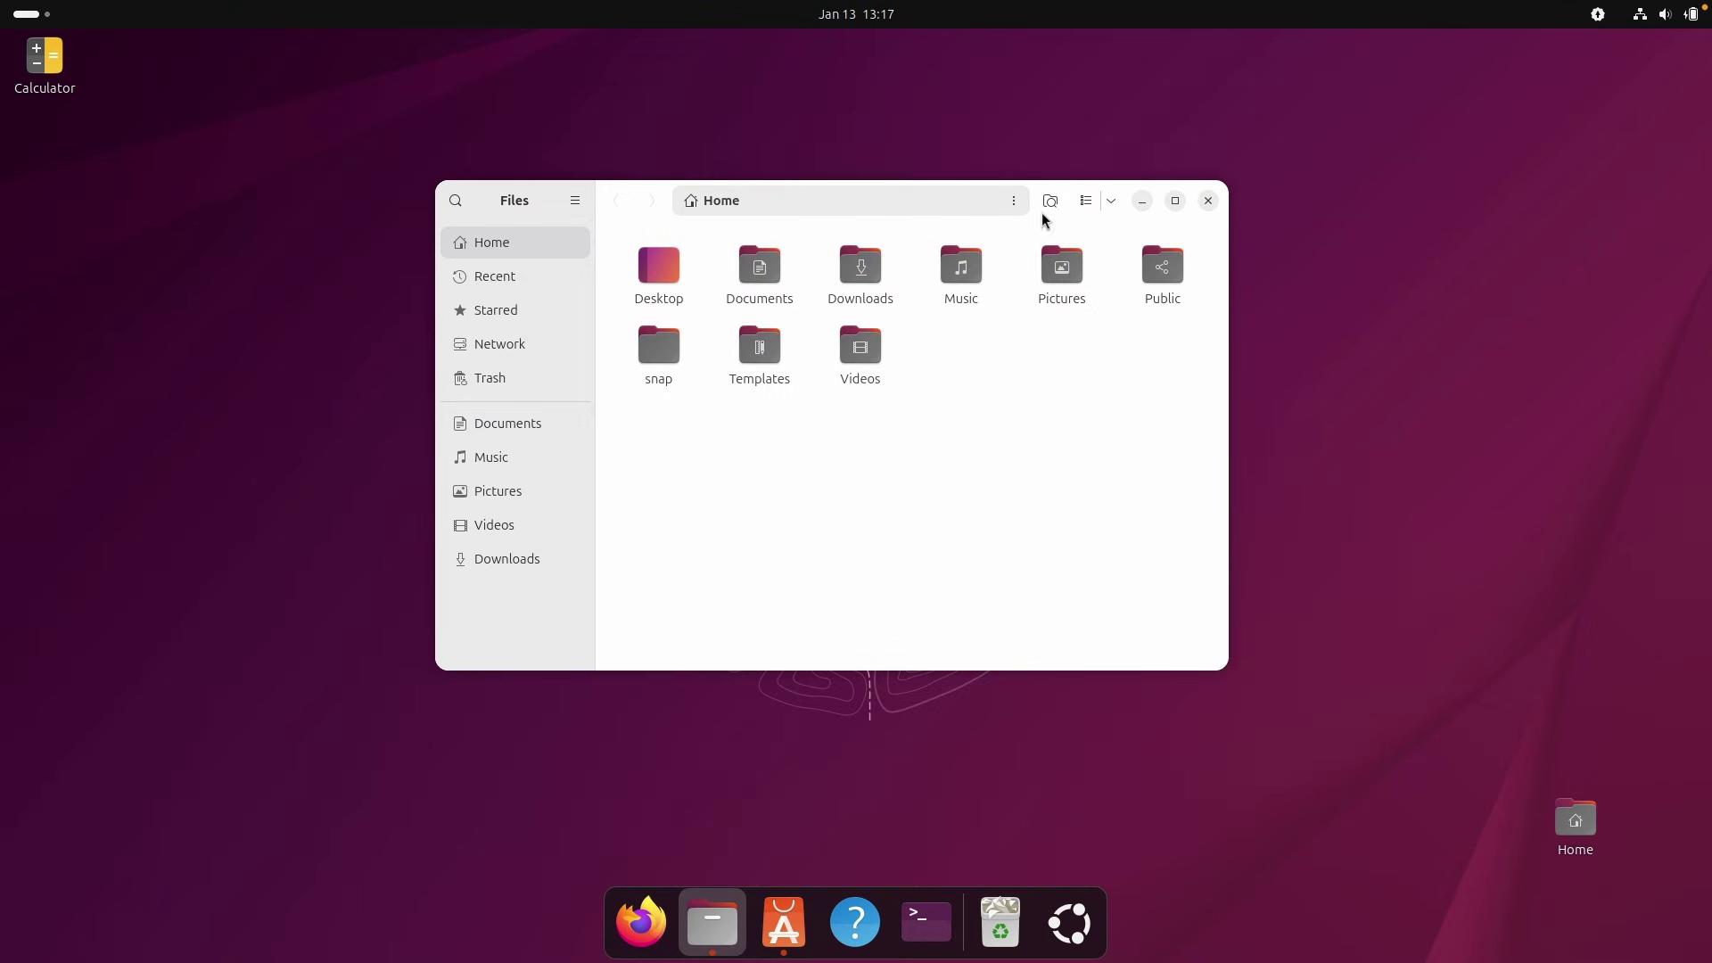
pyautogui.click(1208, 202)
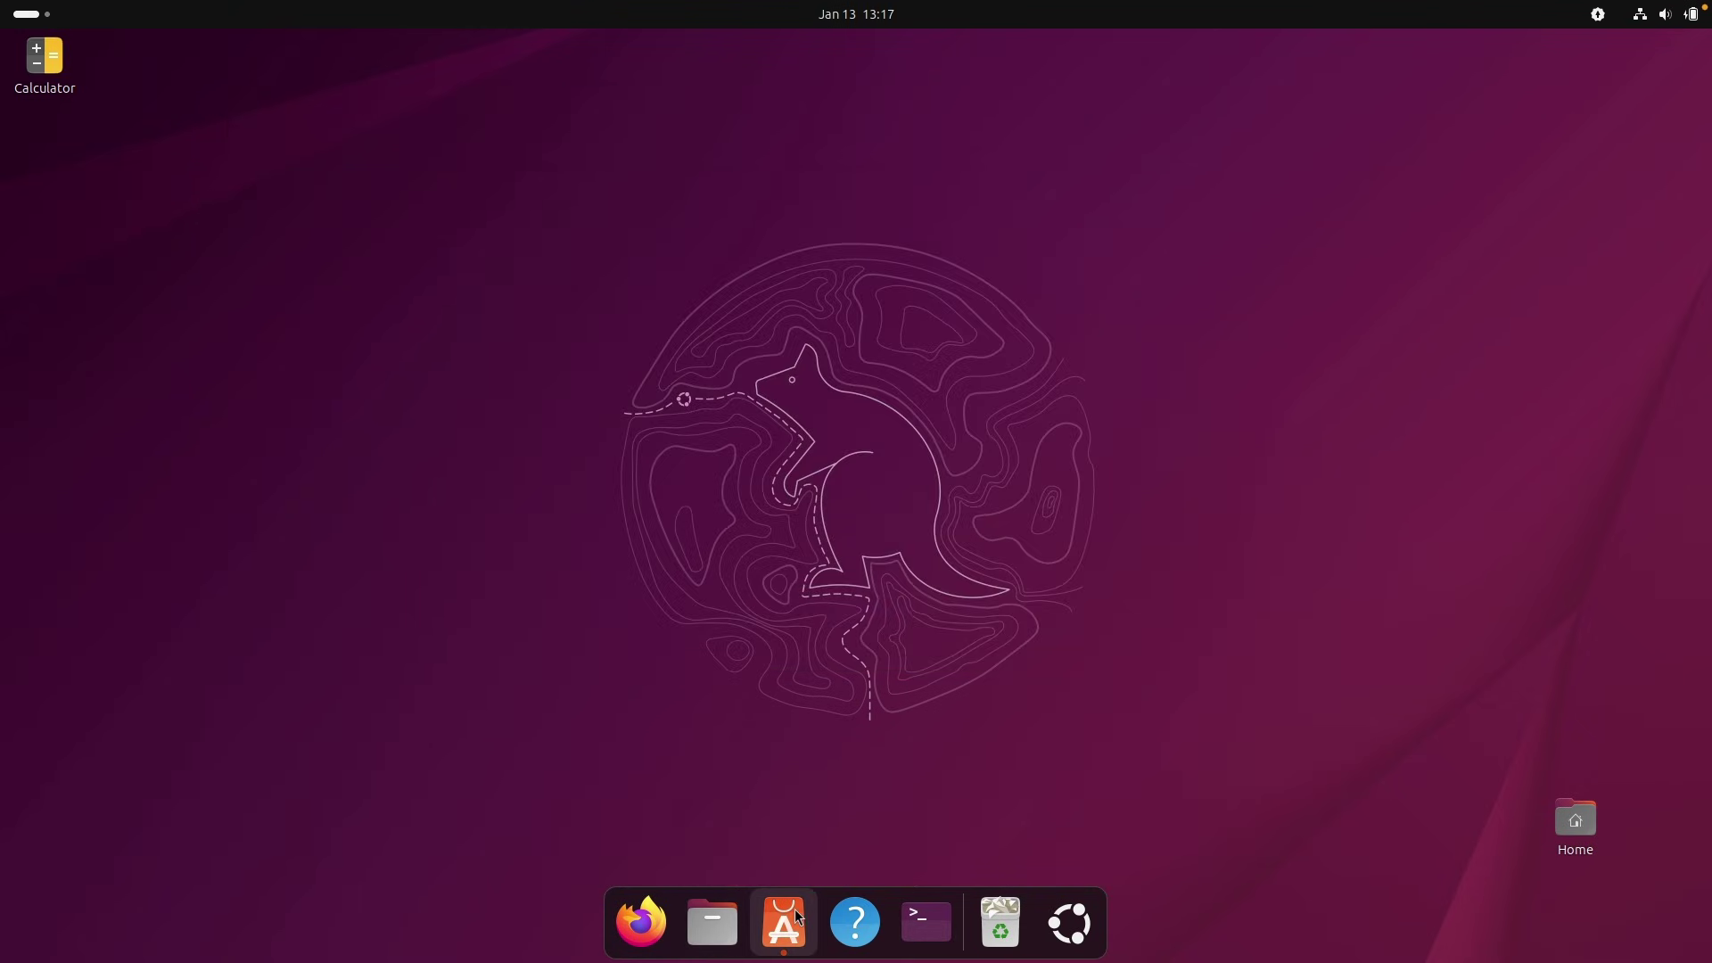
pyautogui.click(784, 923)
# Find brave under Productivity in App Center and install it, authenticating with the account password.
pyautogui.click(379, 200)
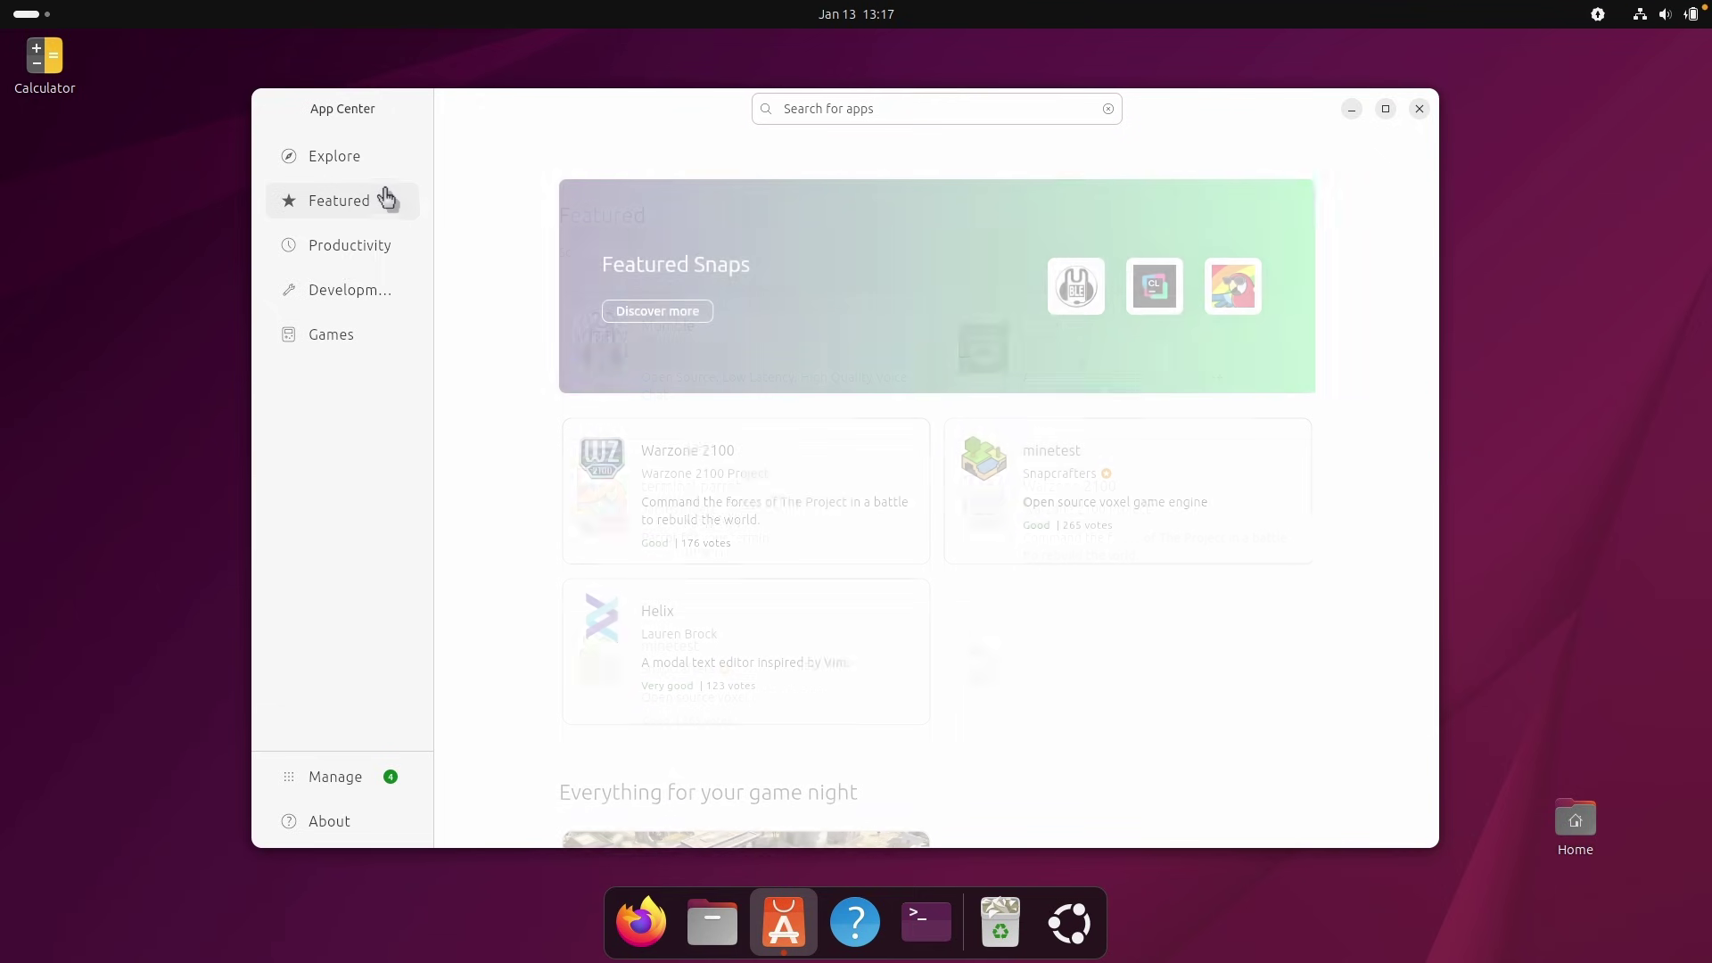
pyautogui.click(366, 254)
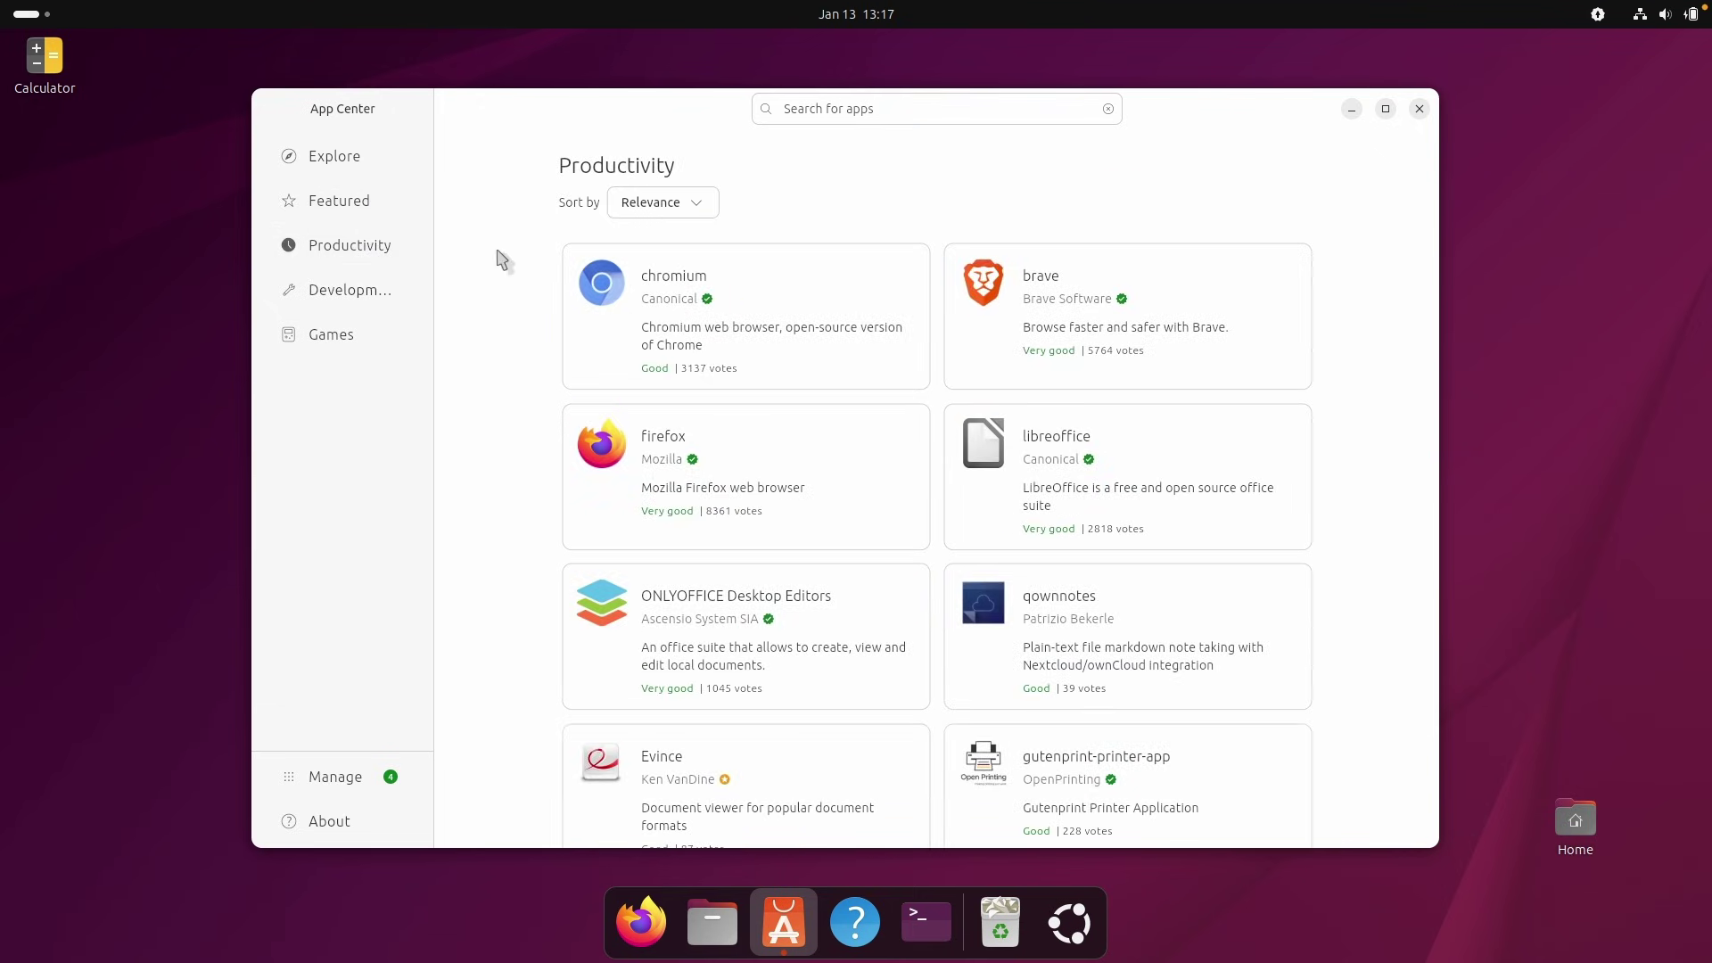
pyautogui.scroll(-6, 1160, 356)
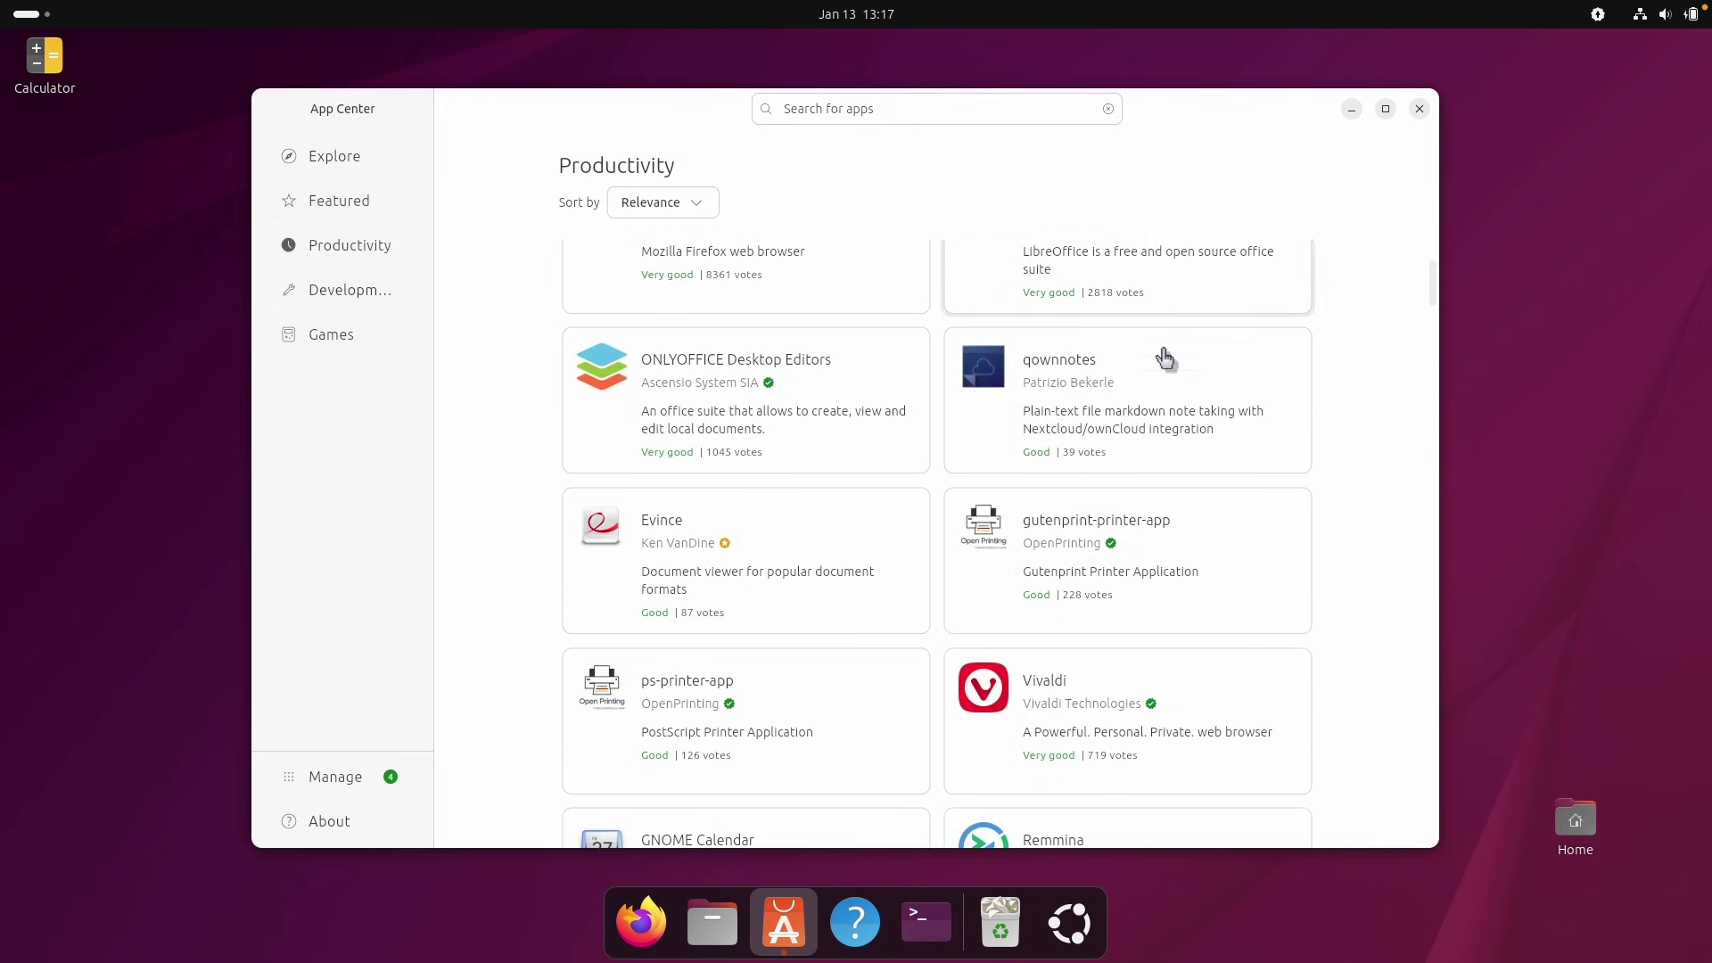
pyautogui.scroll(6, 1044, 825)
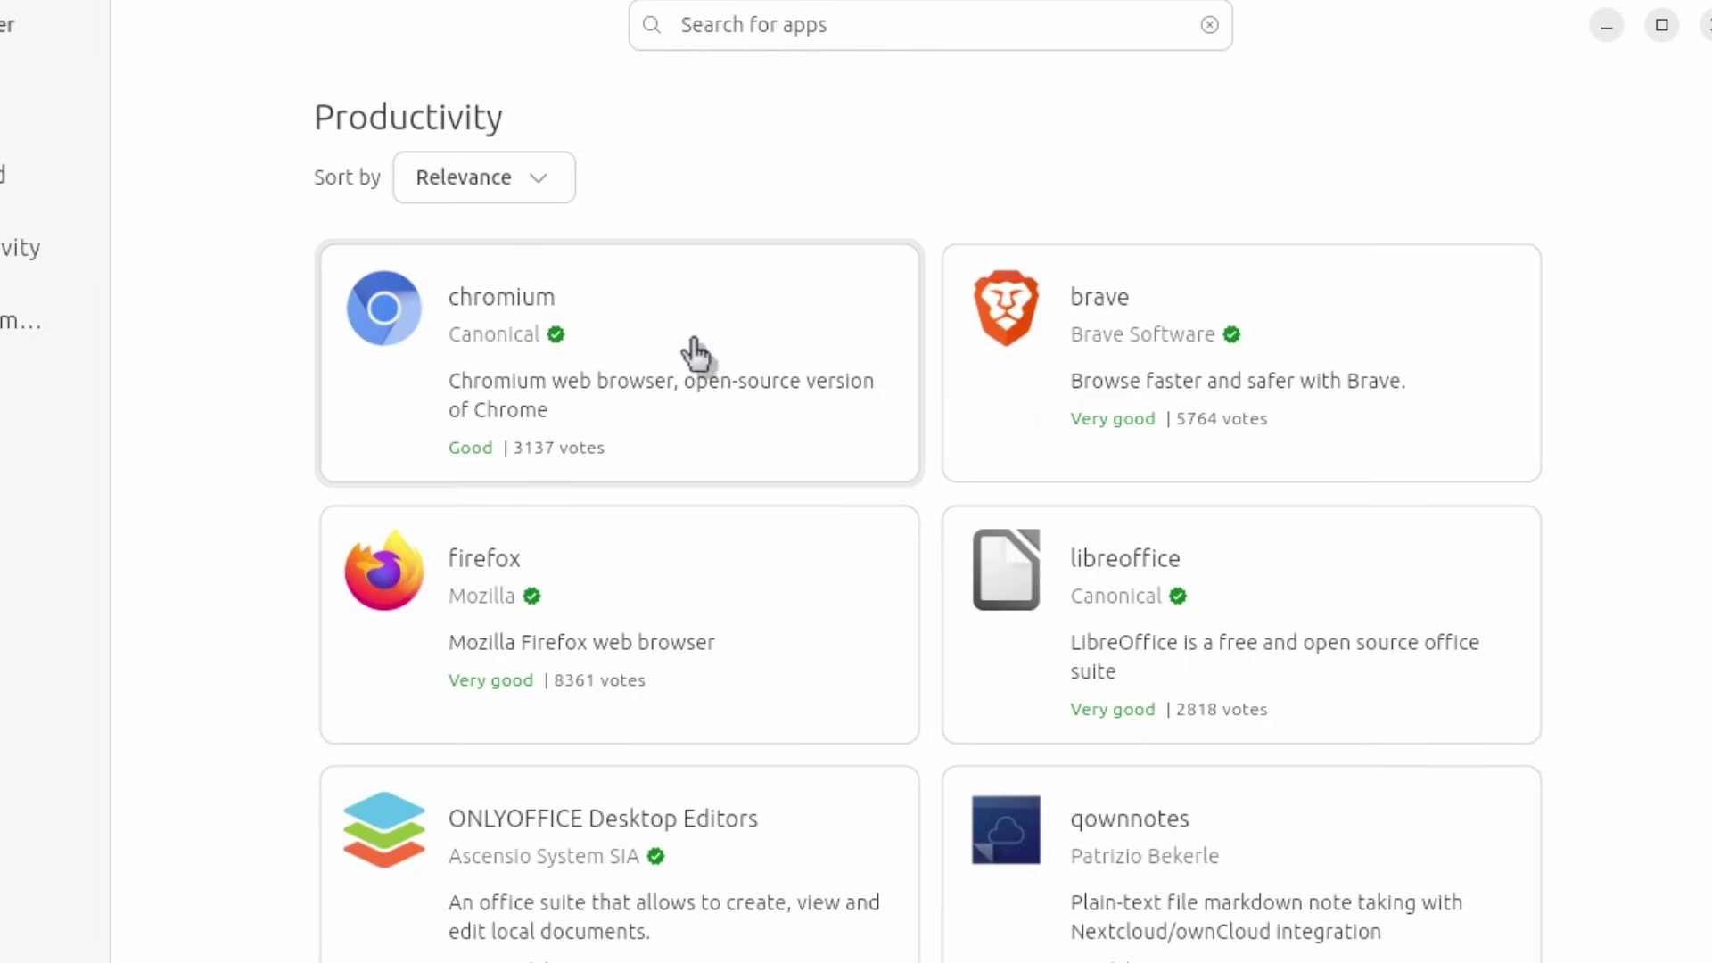
pyautogui.click(1133, 343)
pyautogui.click(796, 329)
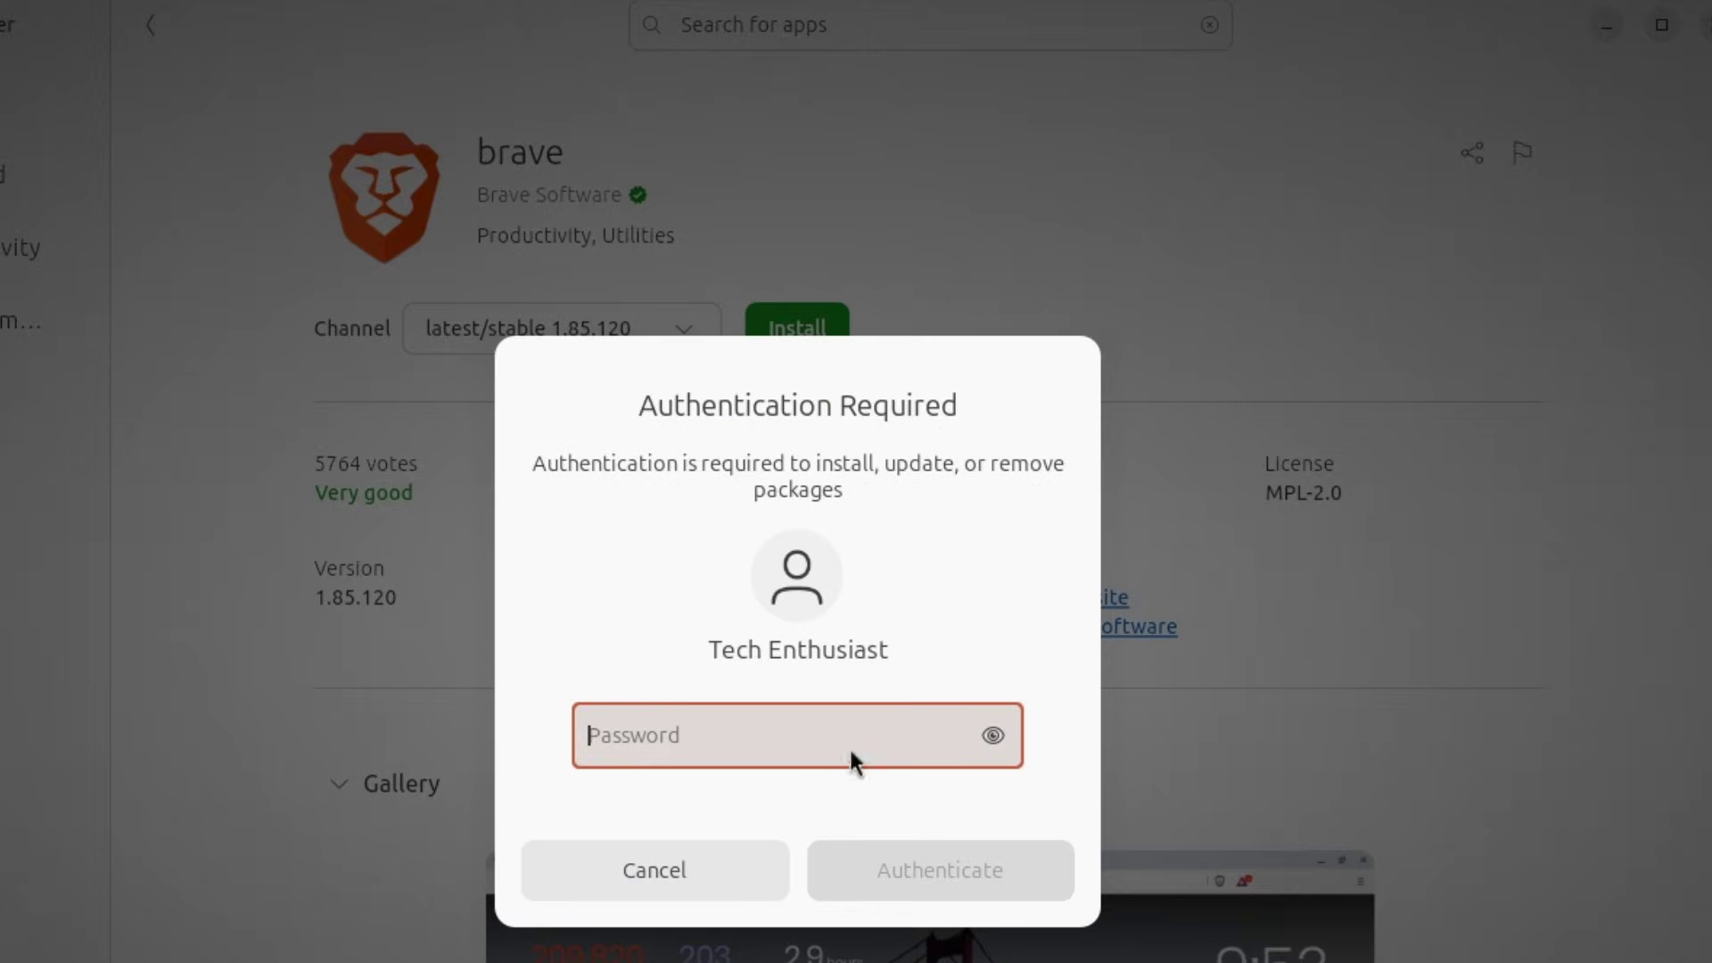
pyautogui.write('•')
pyautogui.click(916, 881)
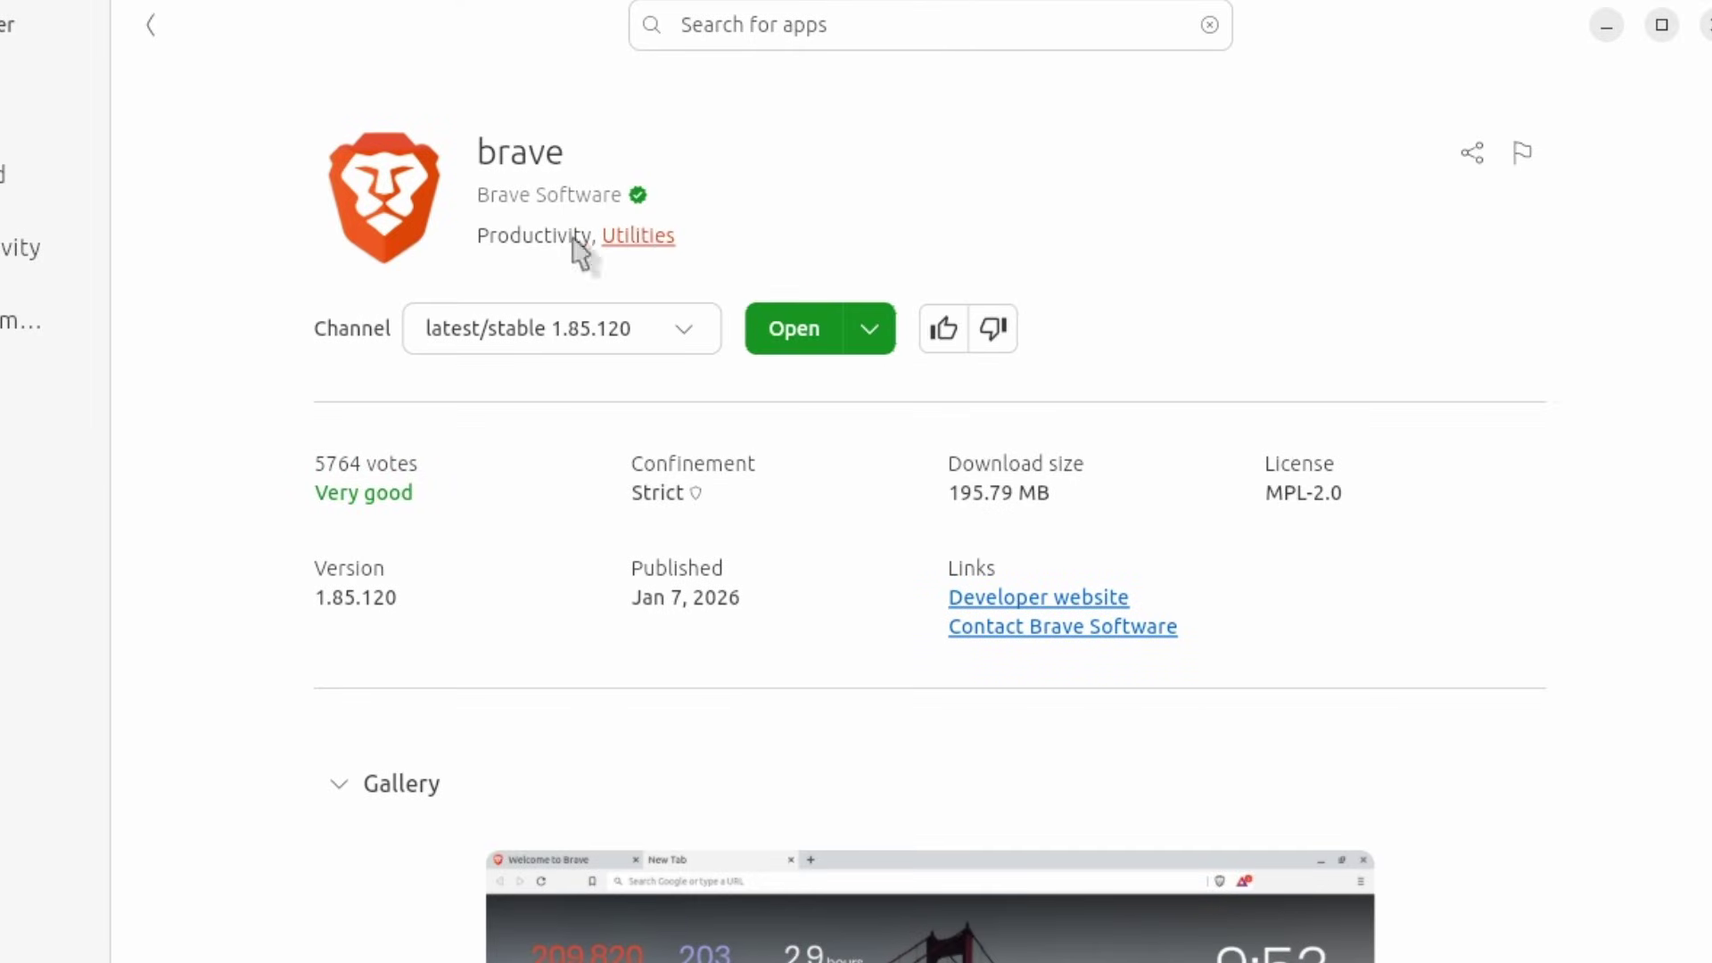
# Open Brave once, then minimize Brave and App Center to reveal the desktop.
pyautogui.click(809, 333)
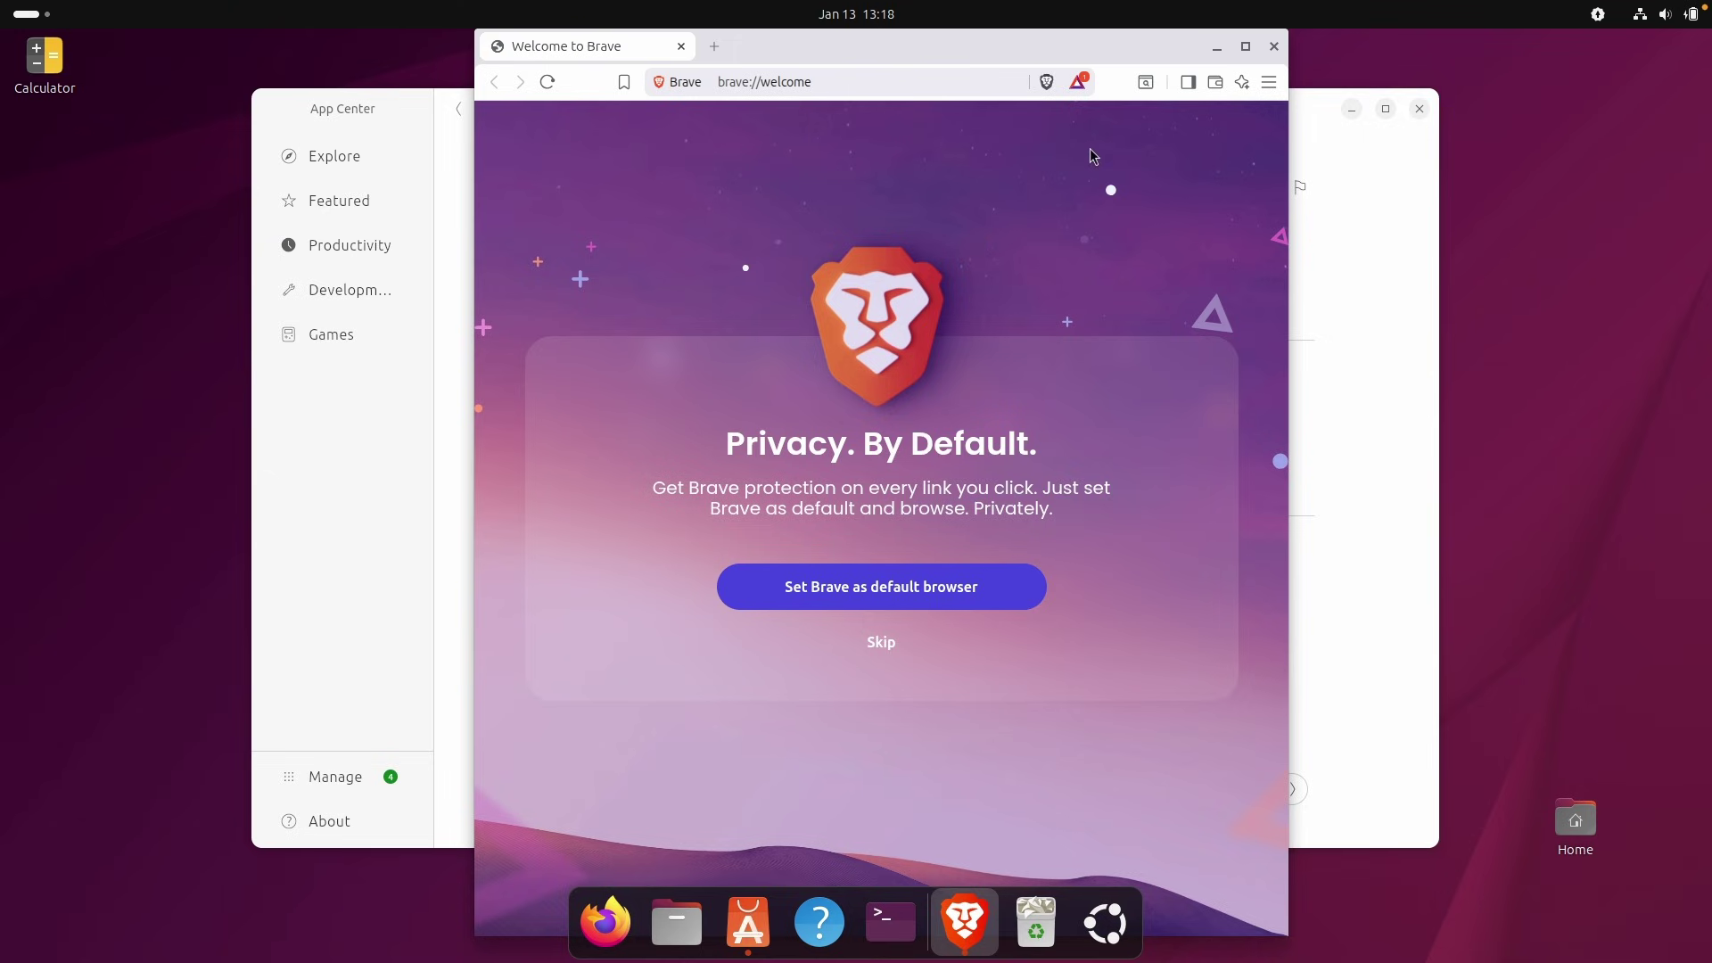
pyautogui.click(1218, 46)
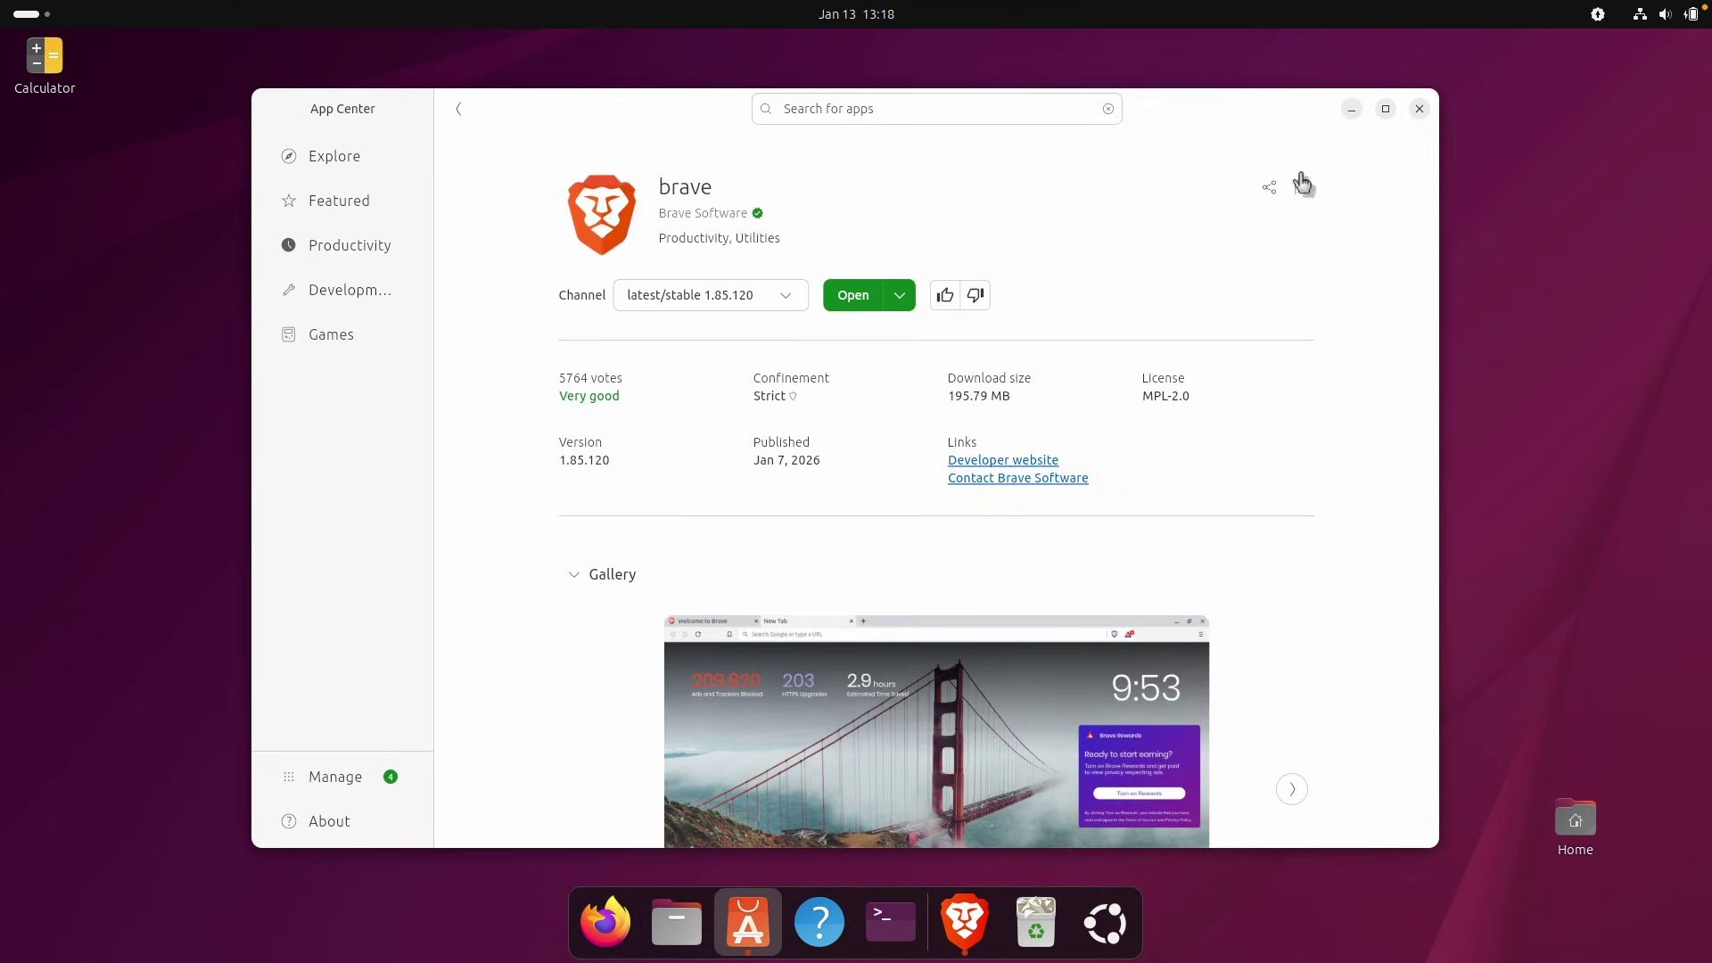
pyautogui.click(1352, 109)
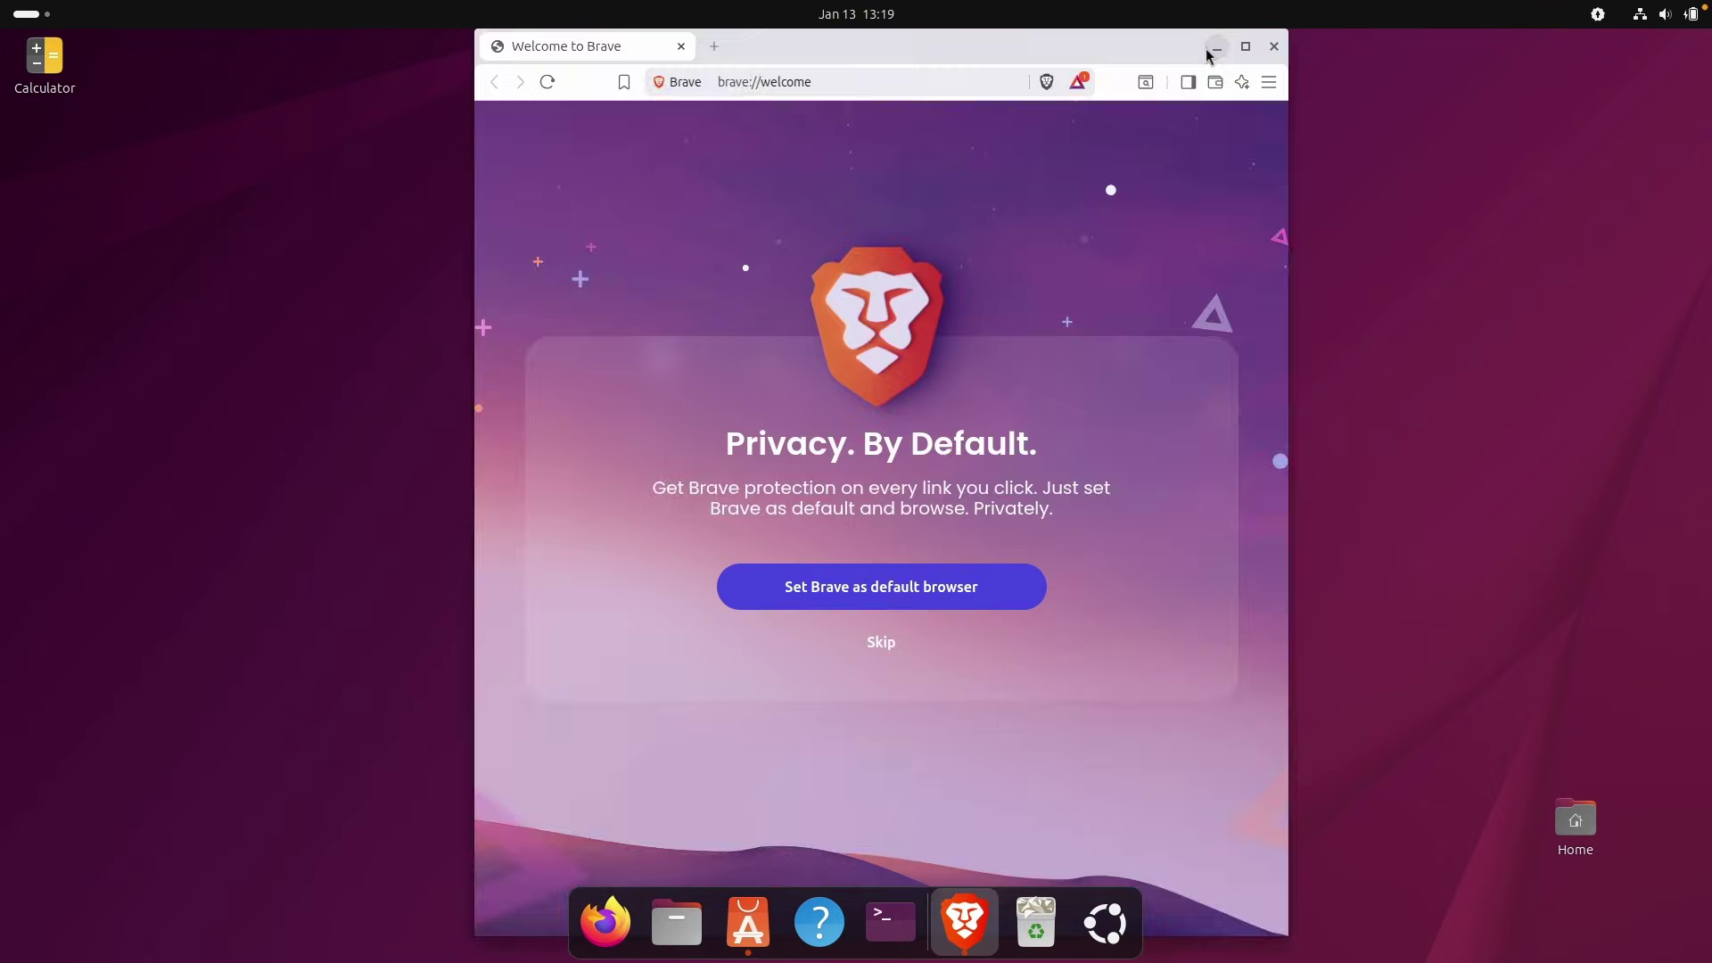
pyautogui.click(1208, 50)
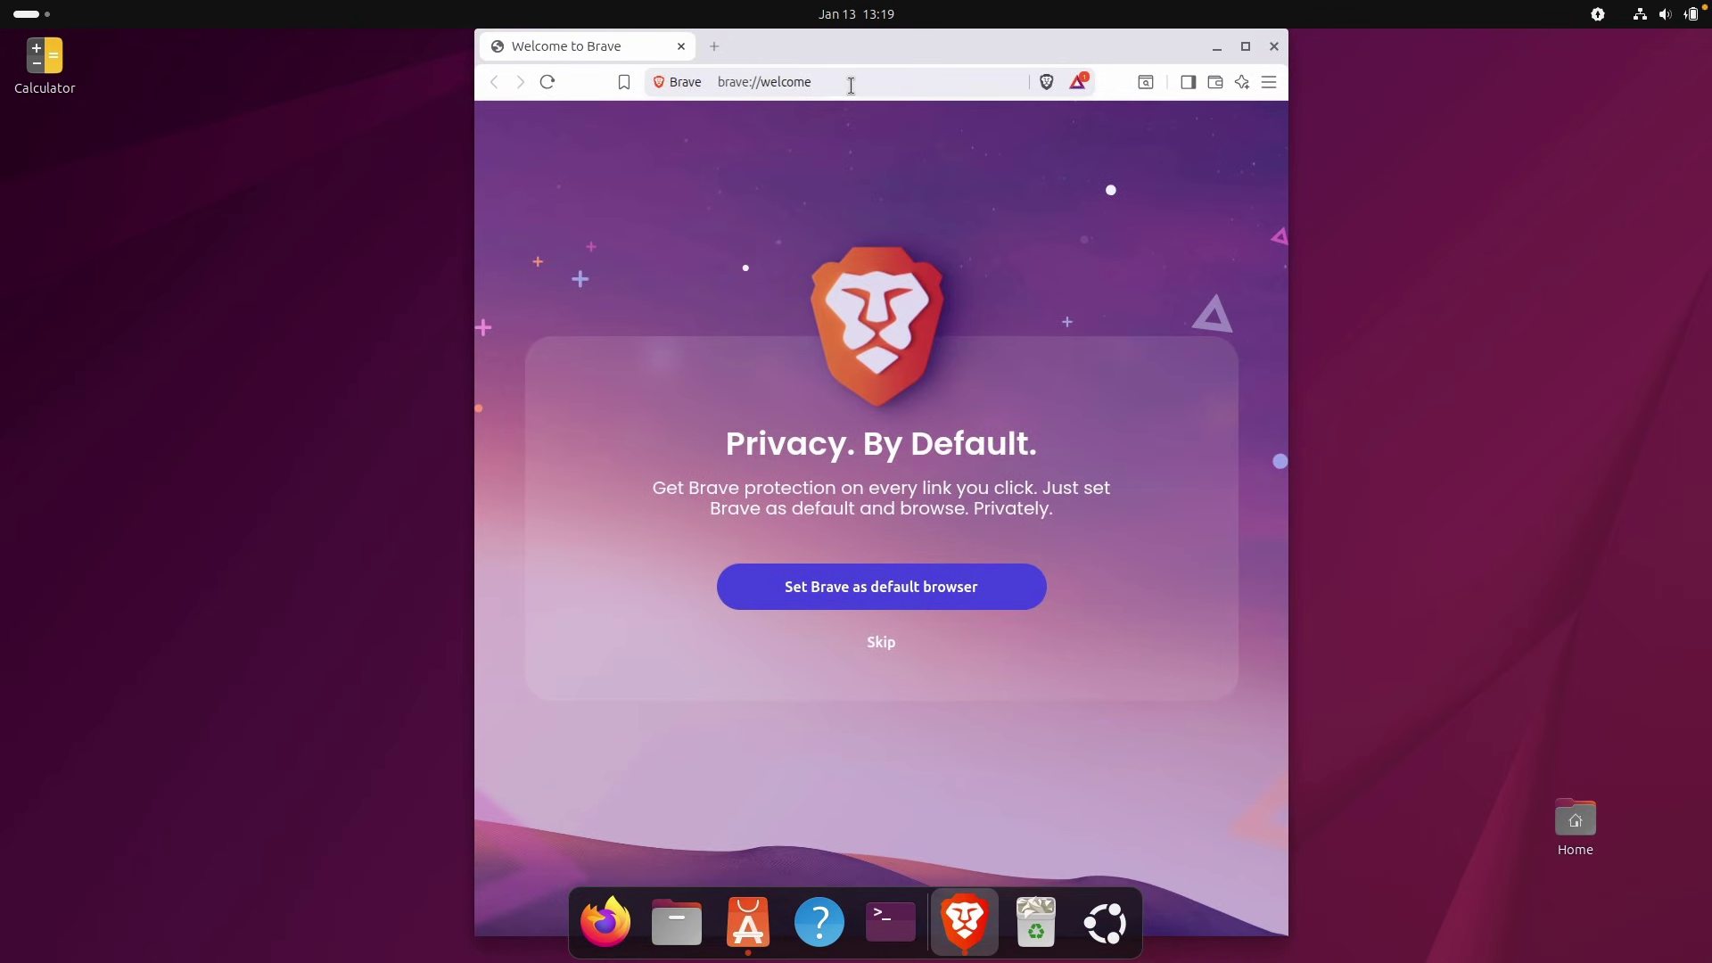
pyautogui.click(851, 82)
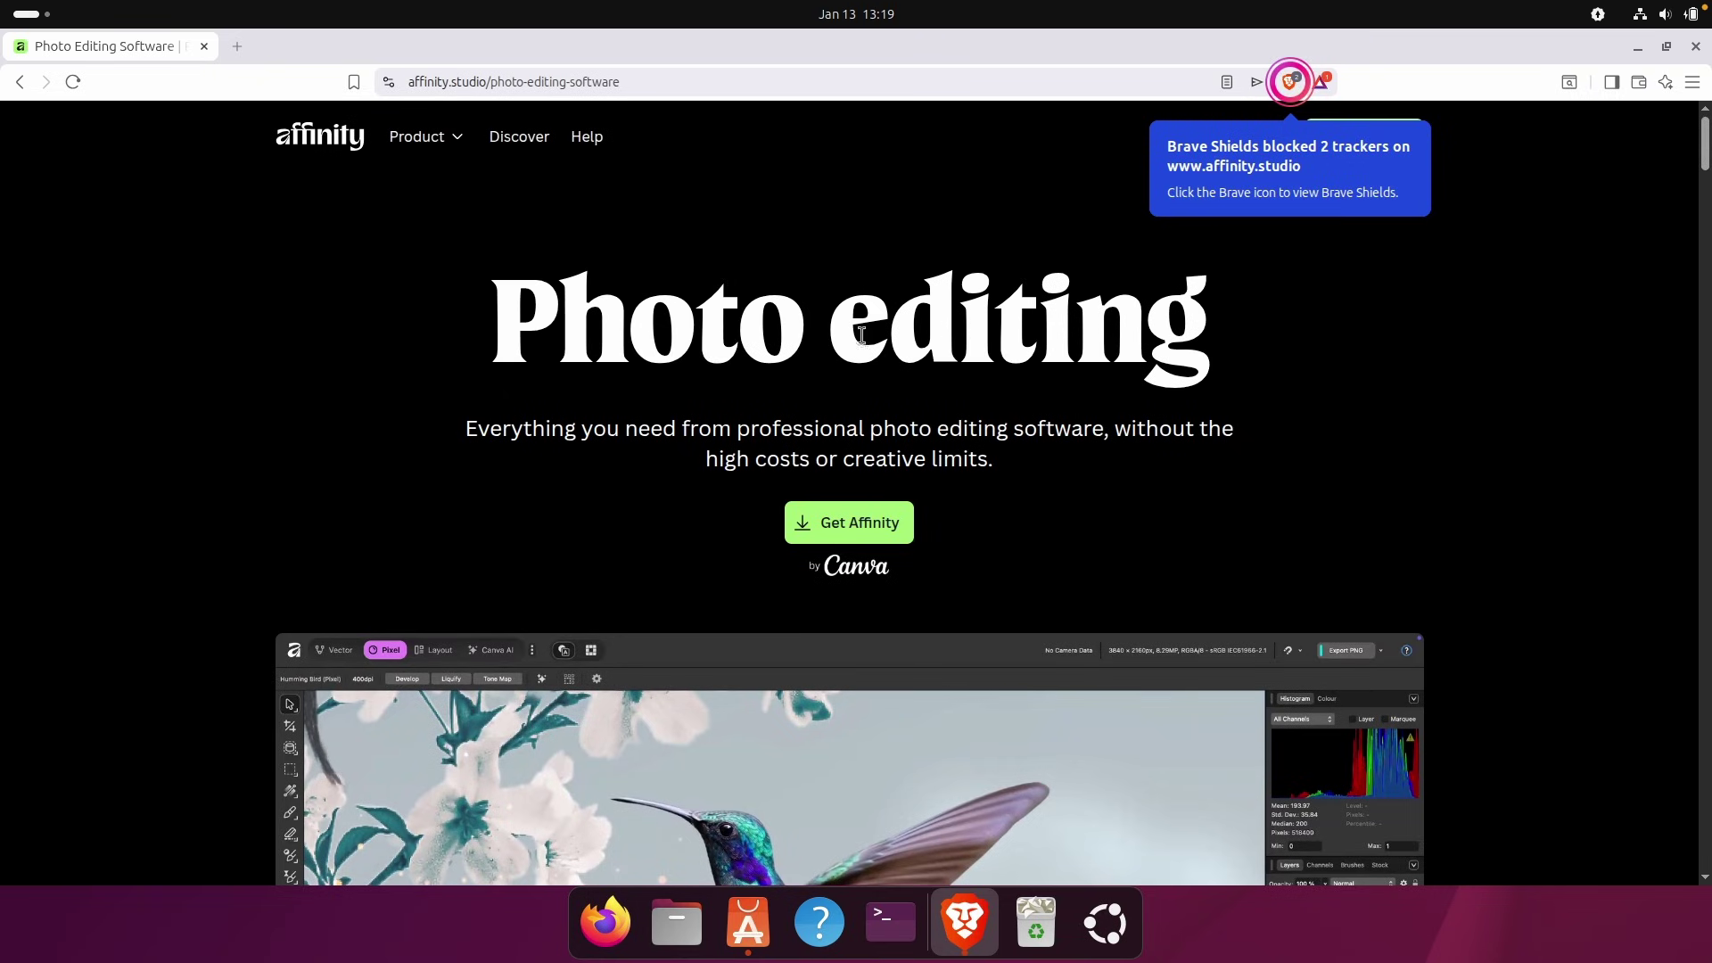
# Scroll through the Affinity photo editing page in Brave, then minimize the browser.
pyautogui.scroll(-5, 981, 357)
pyautogui.scroll(5, 939, 352)
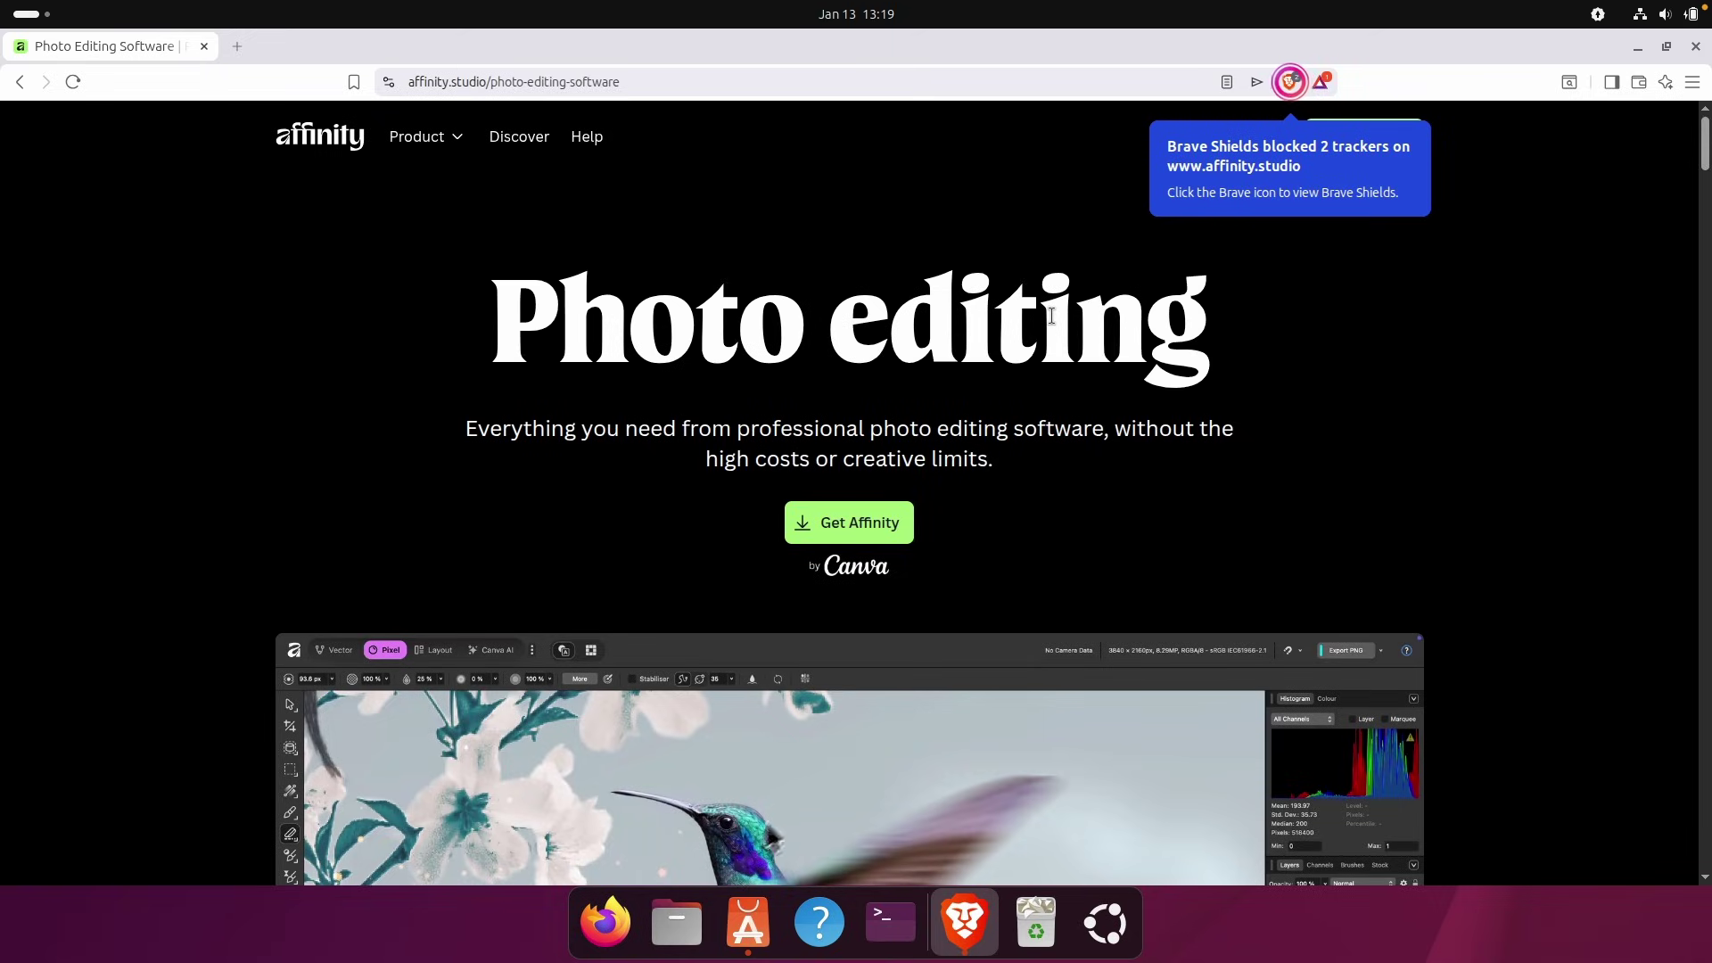
pyautogui.click(1637, 46)
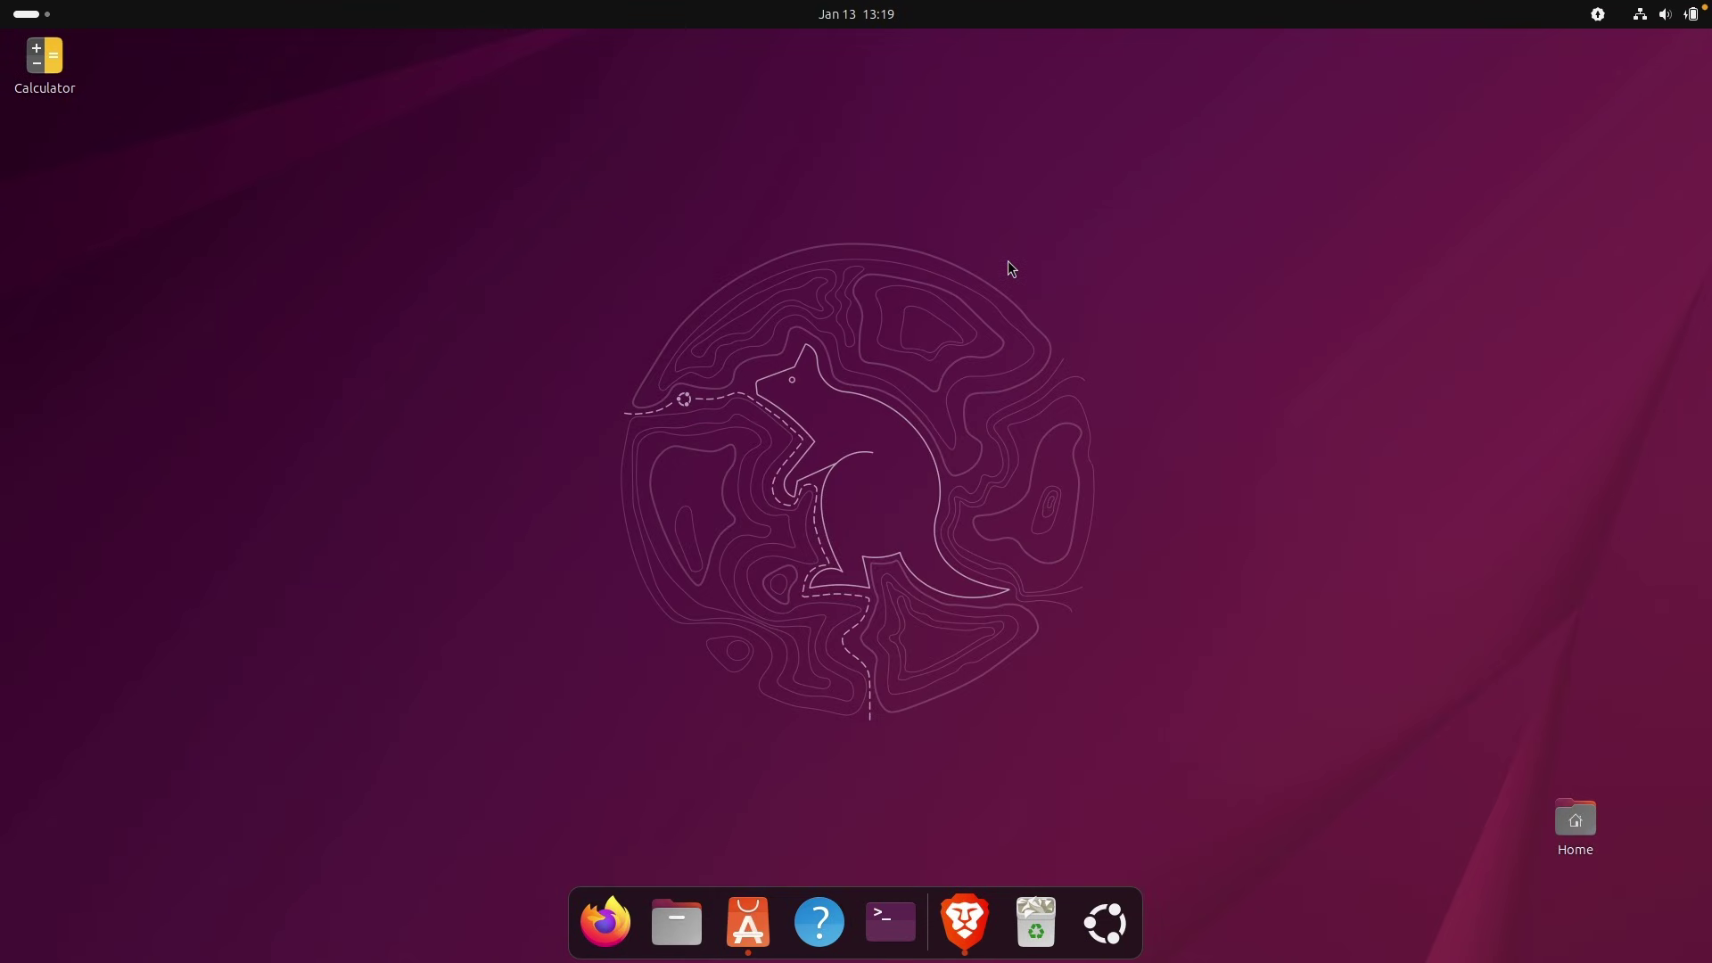